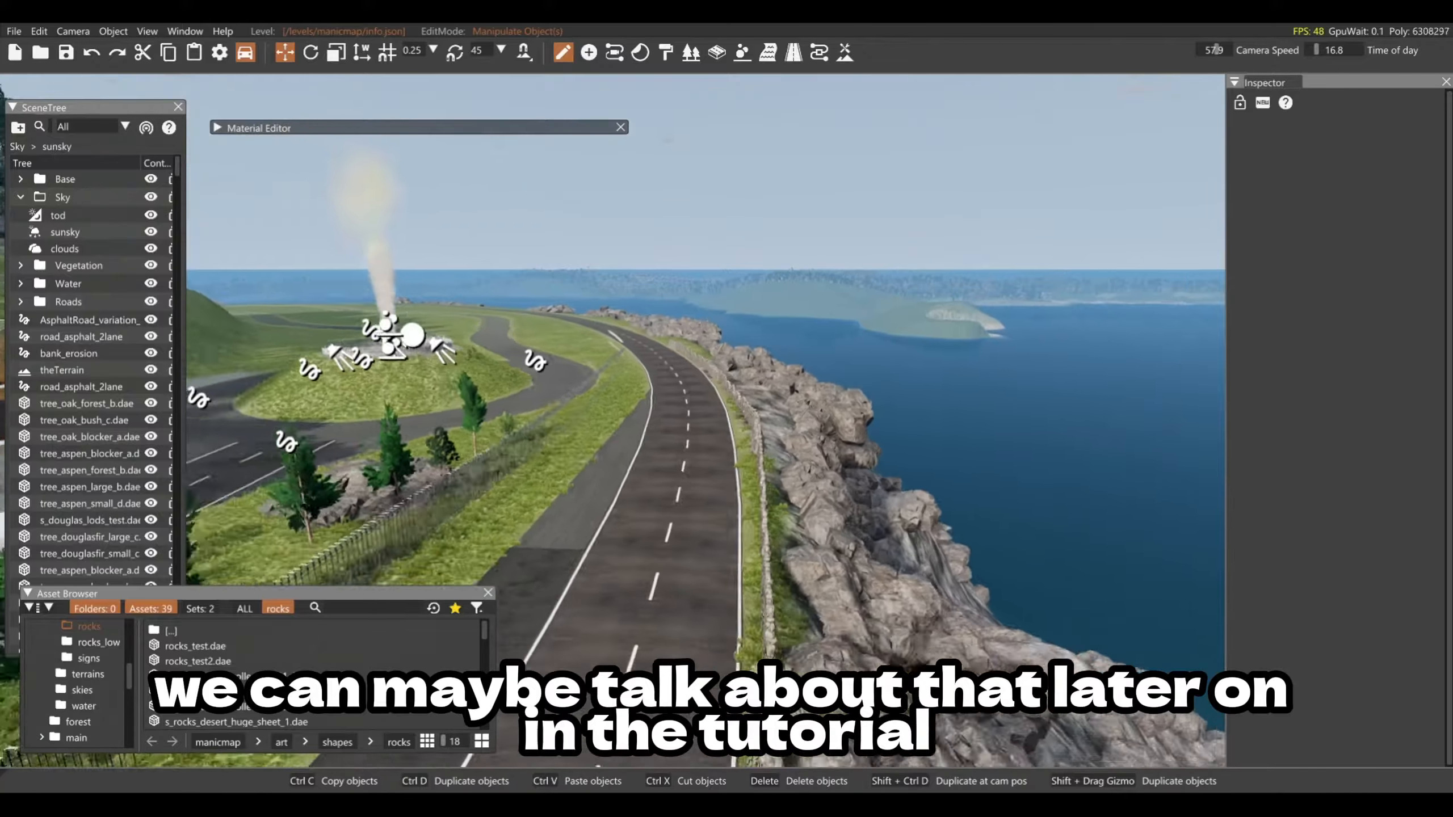
Step: Look over the coastal road, the junction with the blue pickup and the orange building
right_click_drag(726, 408, 781, 378)
key("d")
key("w")
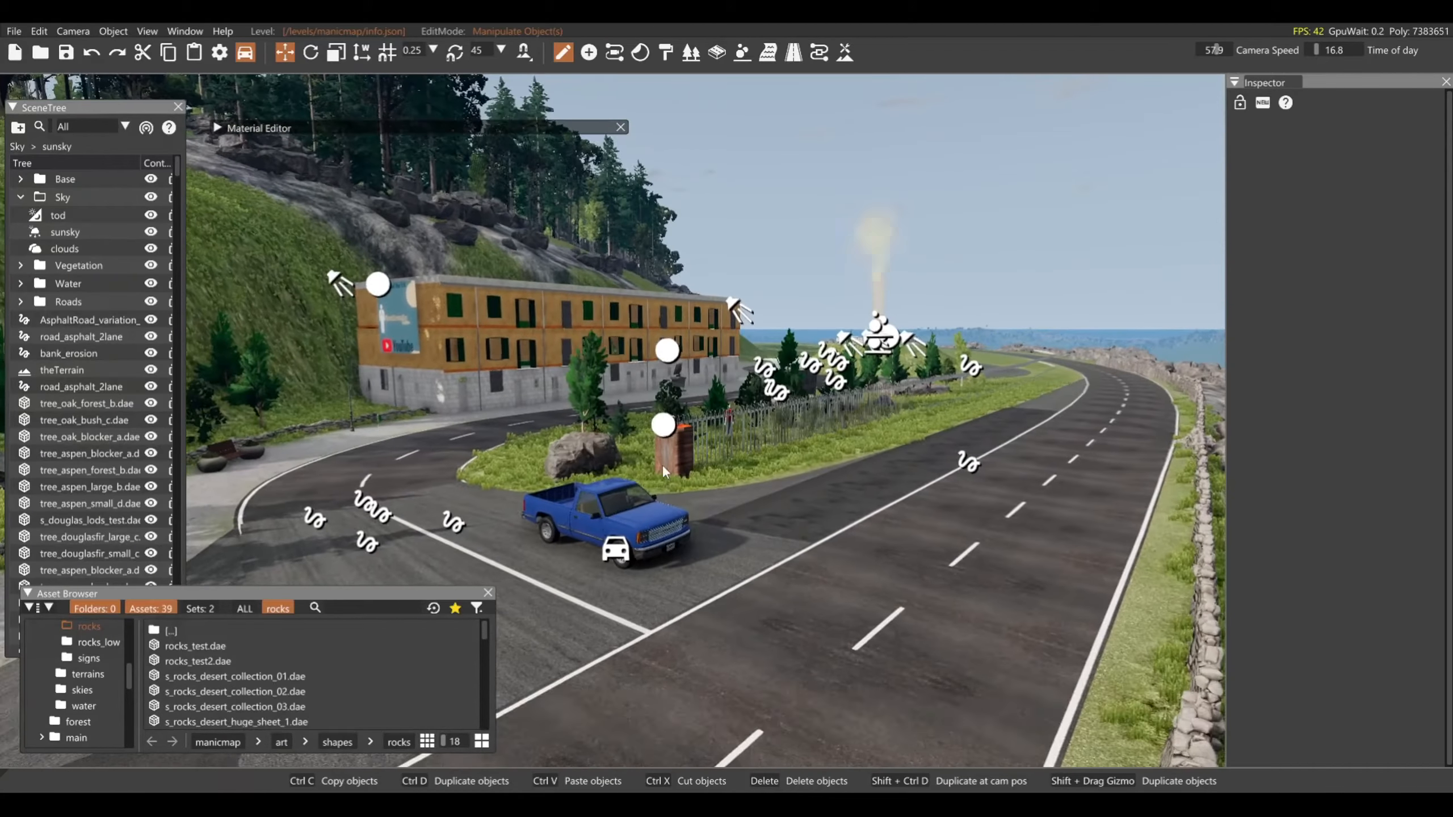
key("w")
mouse_move(740, 460)
right_mouse_down()
mouse_move(722, 435)
mouse_move(748, 462)
right_mouse_up()
key("d")
key("s")
key("a")
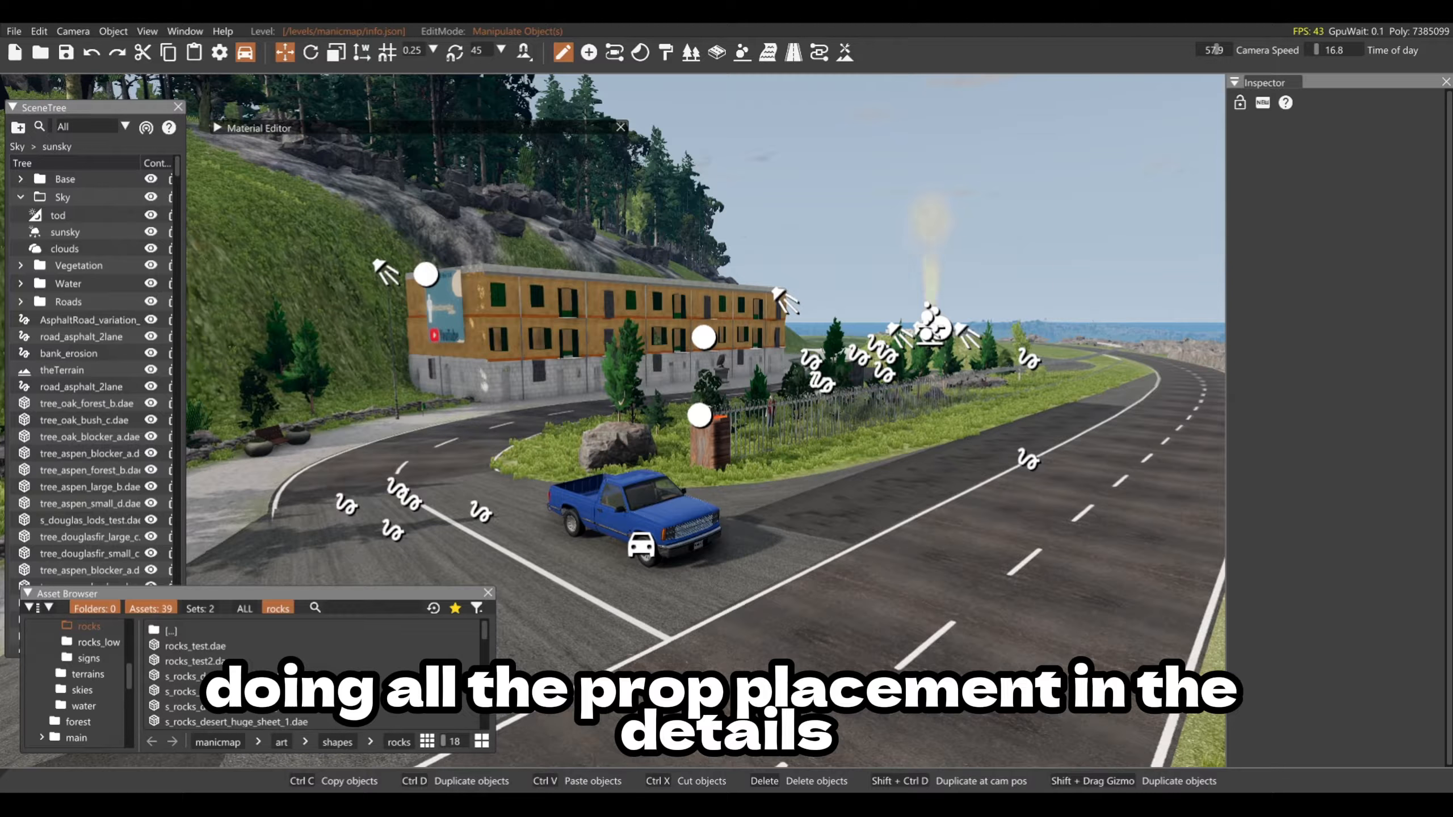
right_click_drag(712, 481, 716, 474)
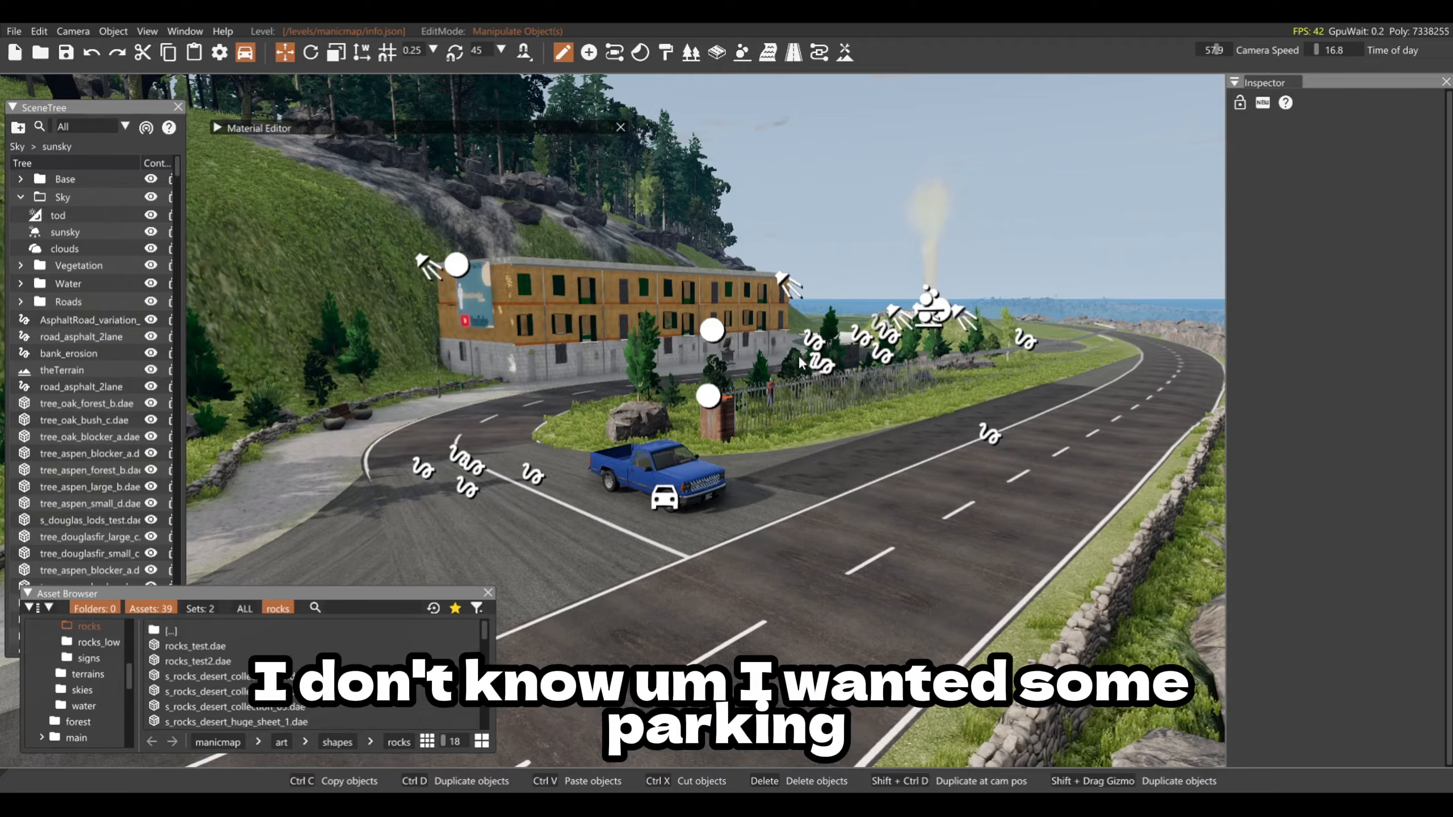
Step: Examine the fenced parking area, the roundabout and the wooded hill beyond it as spots for further map details
key("w")
mouse_move(958, 366)
right_mouse_down()
mouse_move(967, 440)
mouse_move(910, 425)
mouse_move(1011, 422)
mouse_move(983, 359)
right_mouse_up()
key("s")
right_click_drag(1024, 447, 1025, 451)
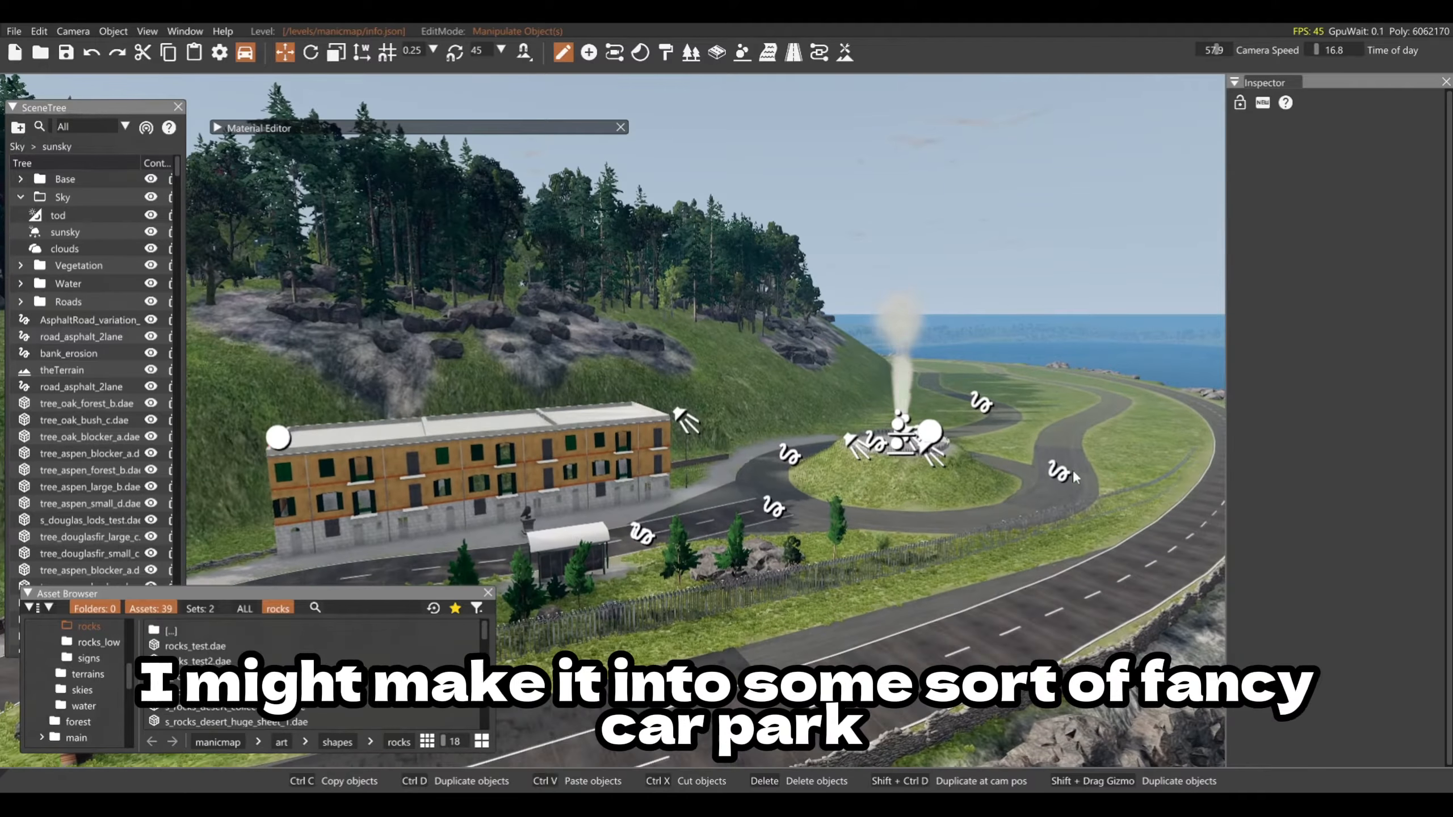
right_click_drag(1025, 443, 634, 411)
key("w")
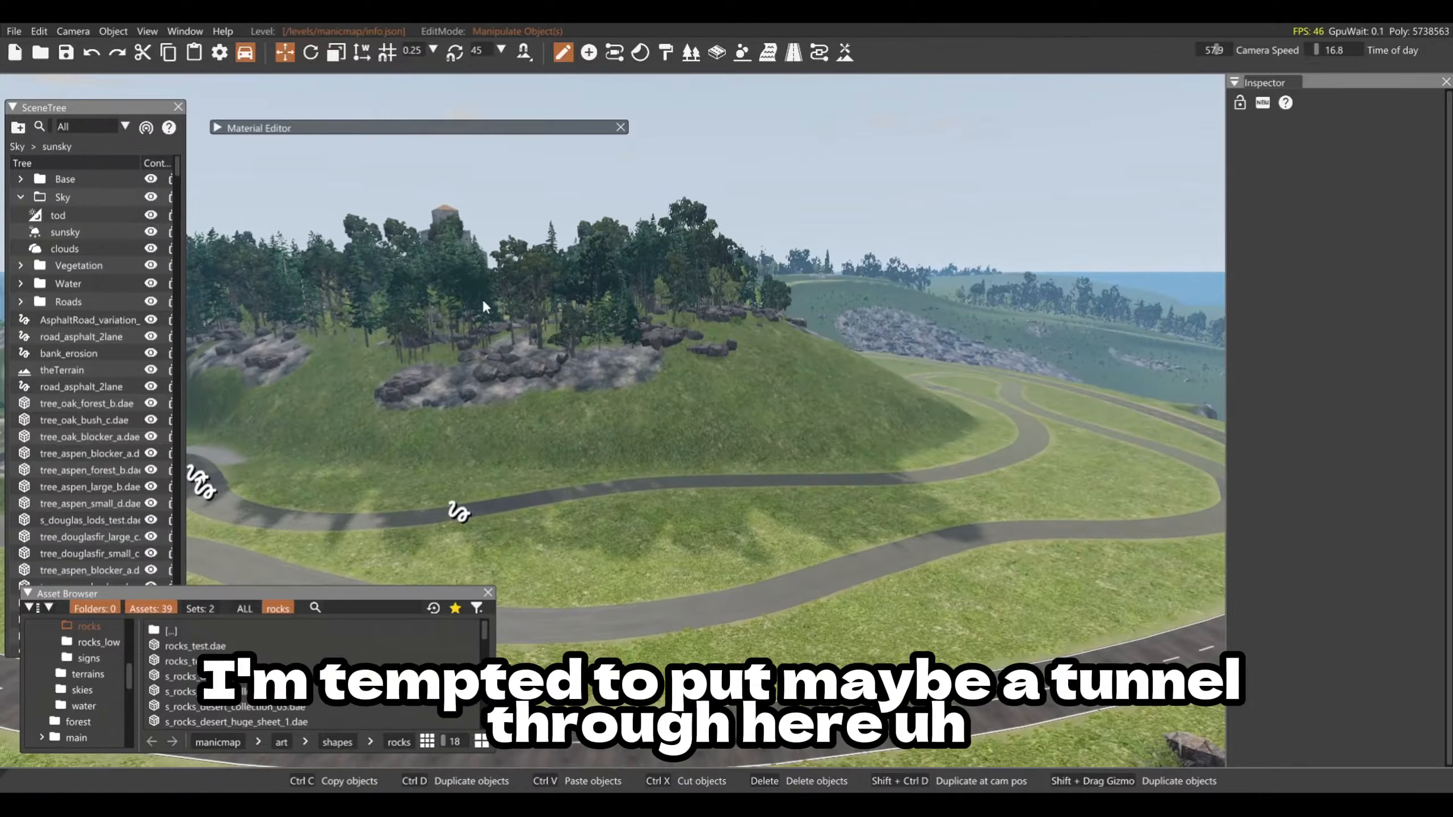
right_click_drag(704, 345, 660, 495)
key("w")
mouse_move(656, 361)
right_mouse_down()
mouse_move(687, 361)
mouse_move(655, 360)
right_mouse_up()
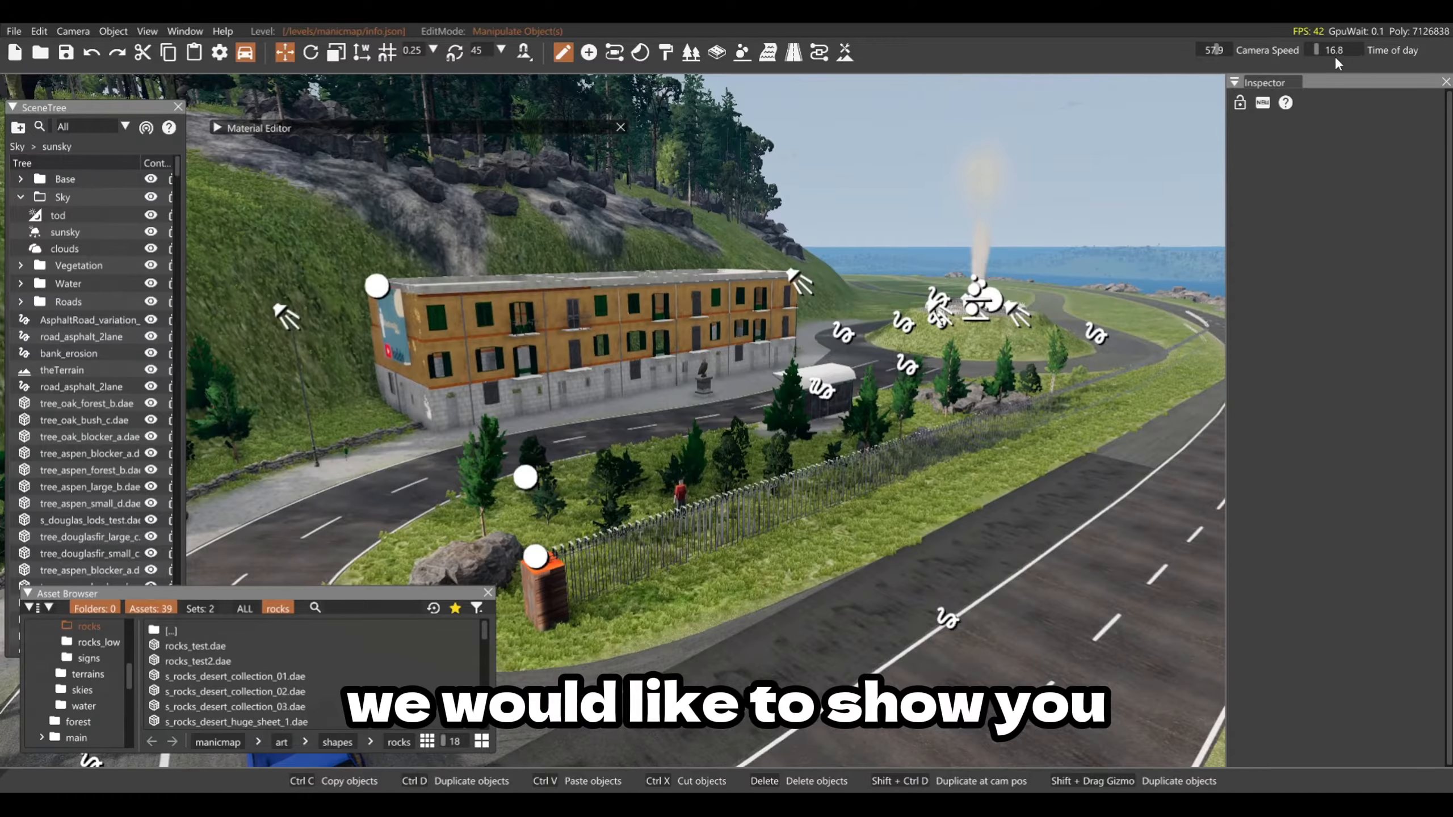
Step: Preview the street lights and the roundabout's smoke particles at night, and return the time of day to 11.4
left_click_drag(1323, 50, 1328, 51)
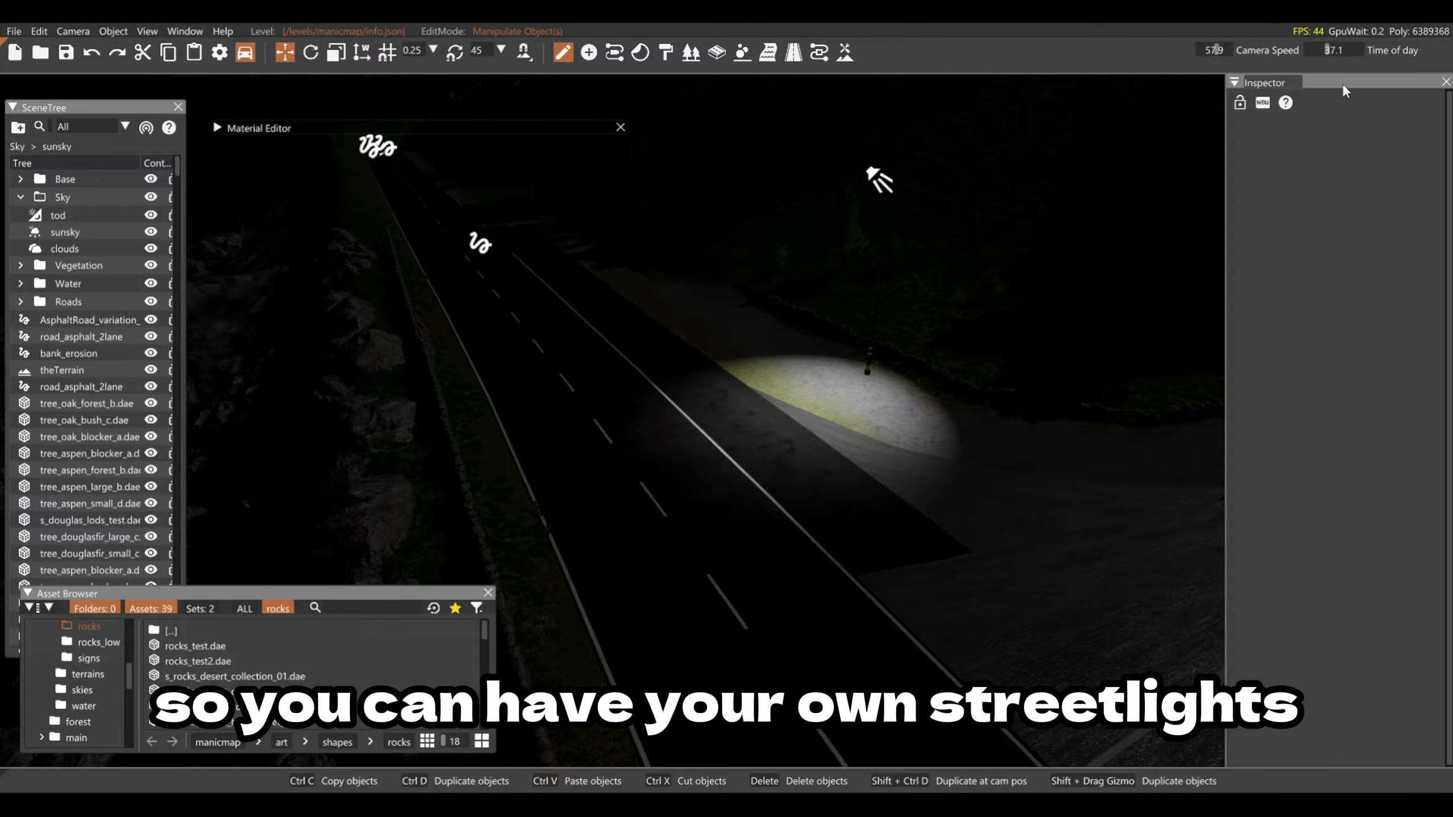
left_click_drag(1327, 51, 1309, 48)
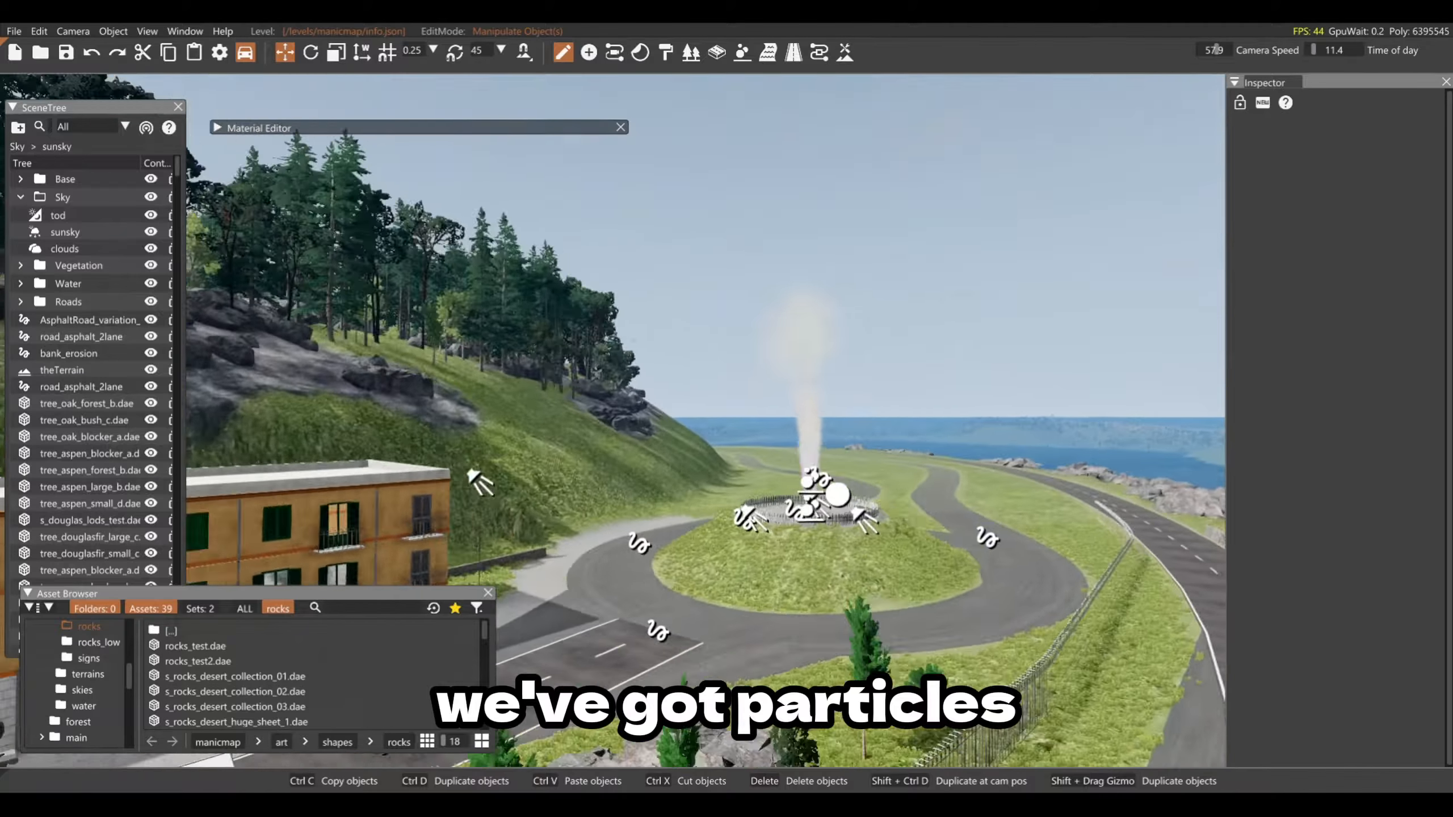
key("w")
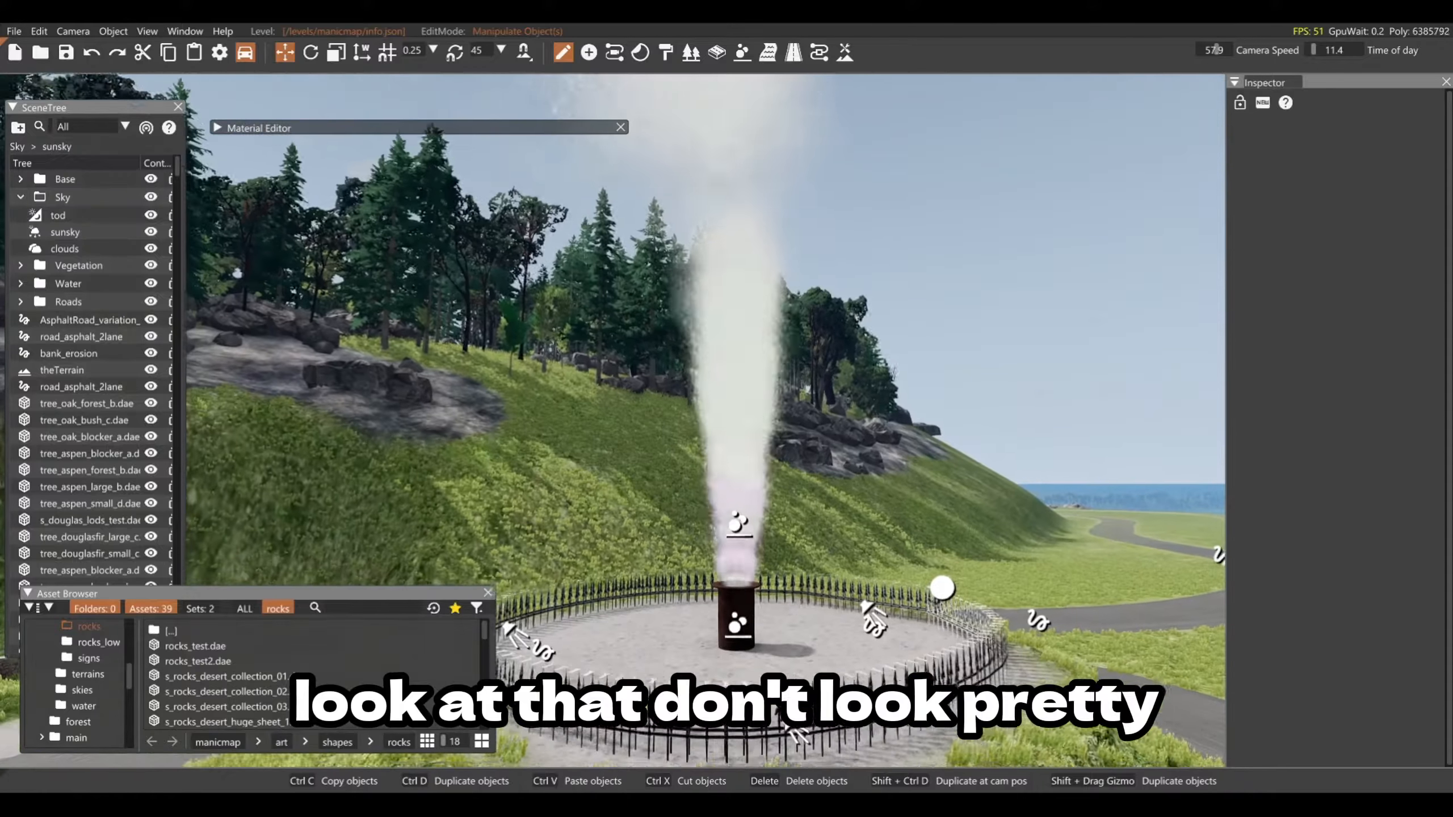
left_click_drag(1315, 51, 1326, 53)
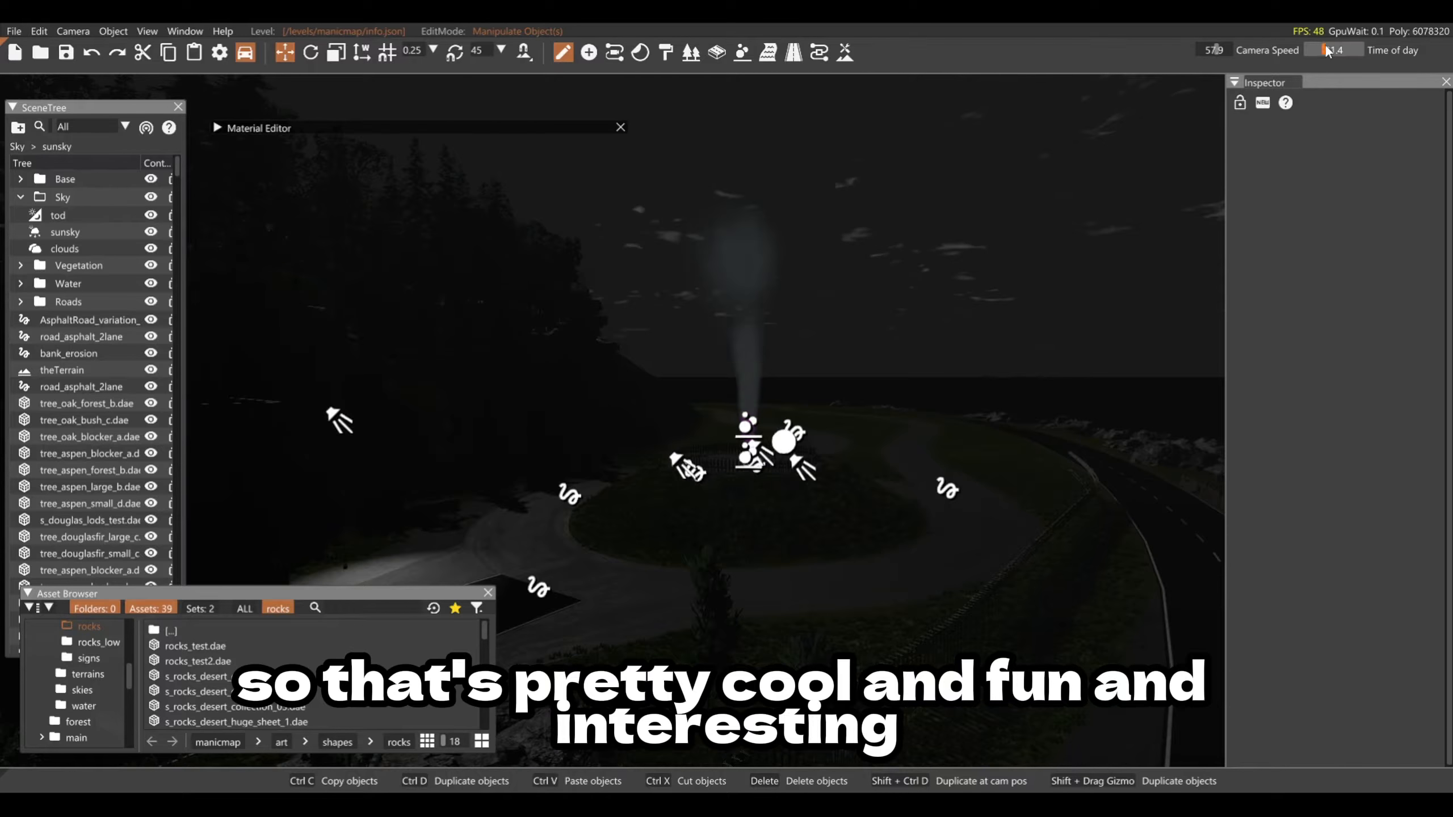
left_click_drag(1326, 46, 1302, 53)
Step: Examine the transparent iron fence up close from the road side, including its view along the grass verge
right_click_drag(727, 409, 452, 395)
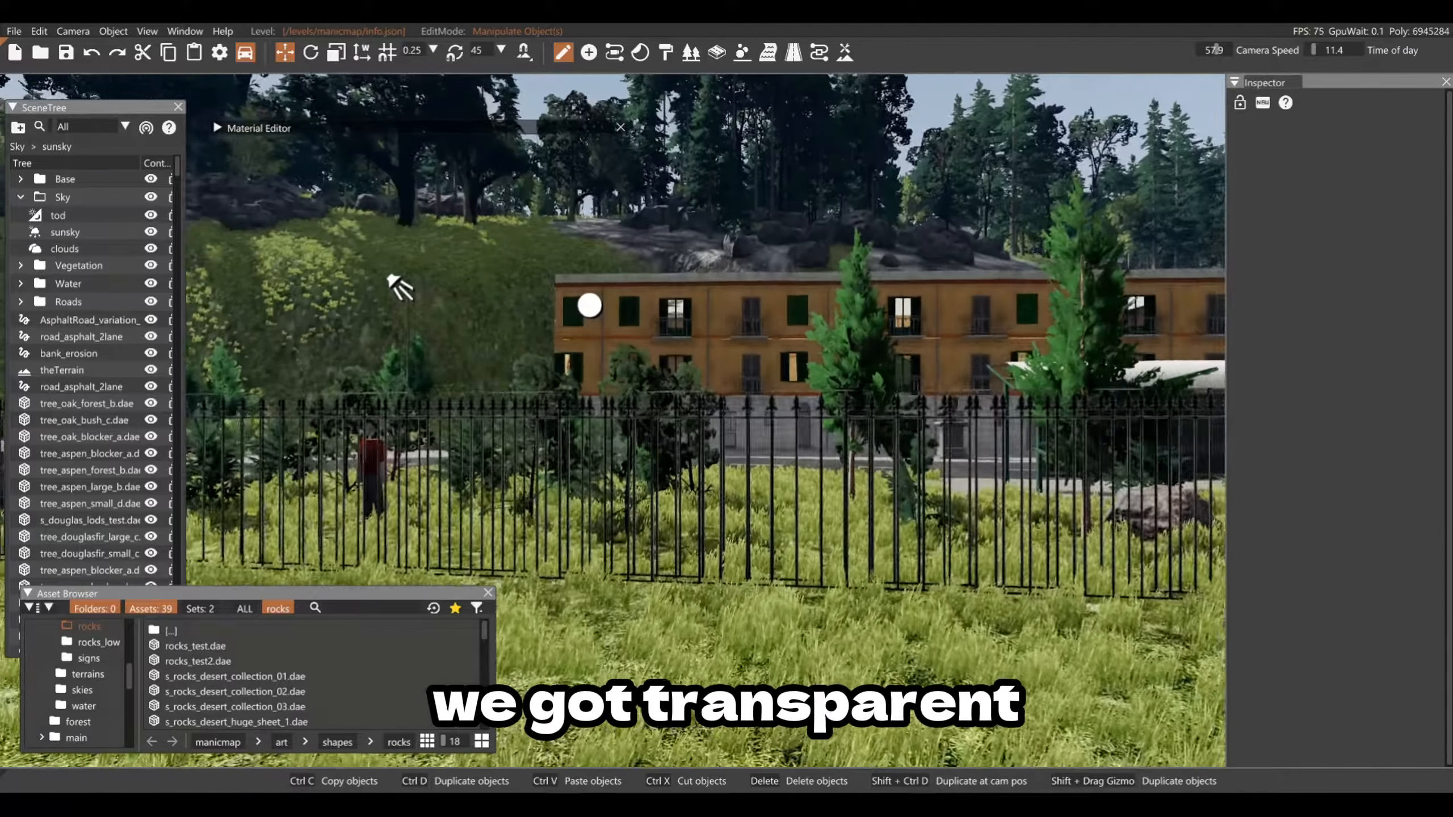
right_click_drag(727, 409, 657, 390)
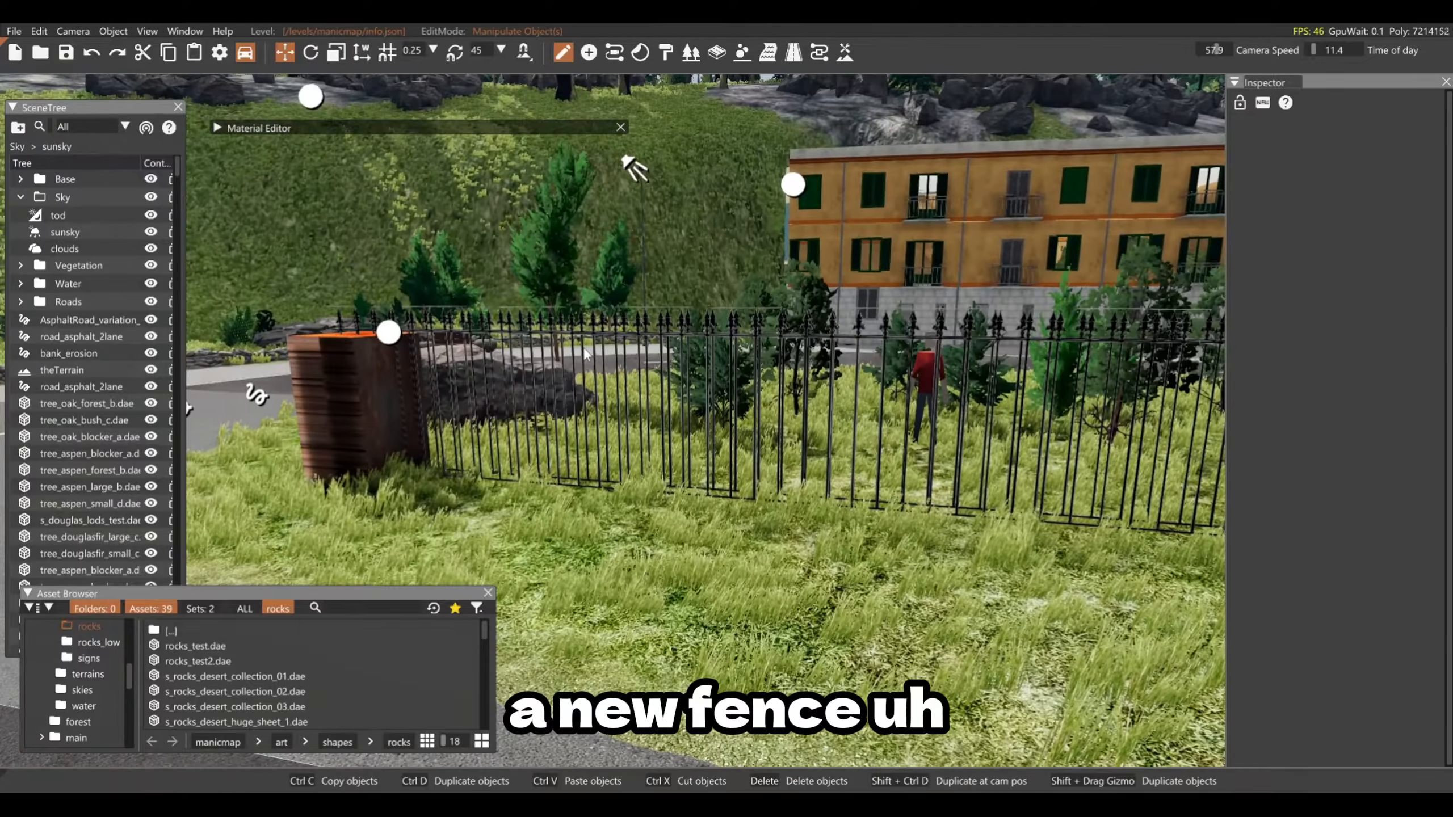
right_click_drag(587, 354, 558, 323)
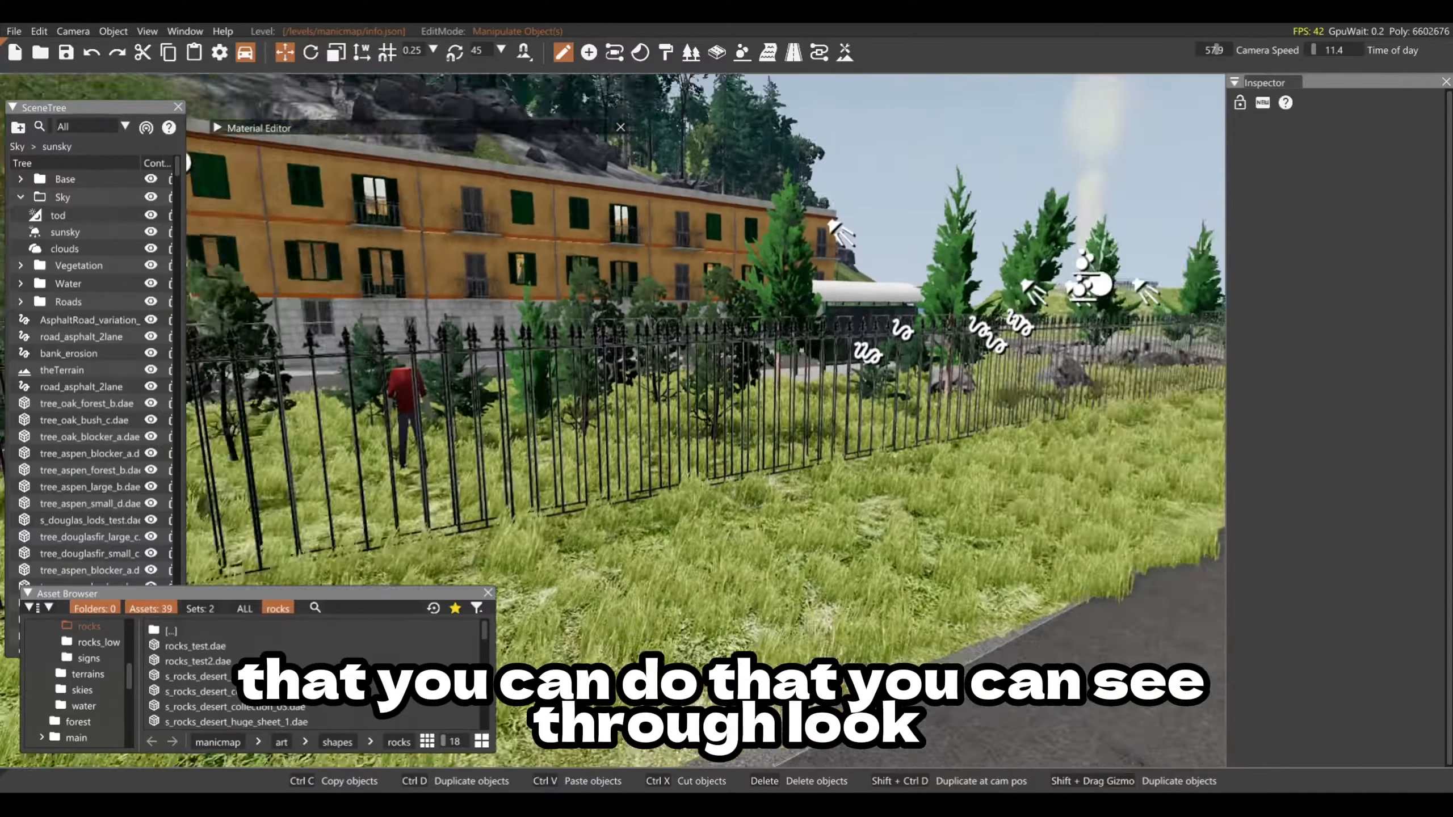
right_click_drag(558, 323, 503, 304)
key("w")
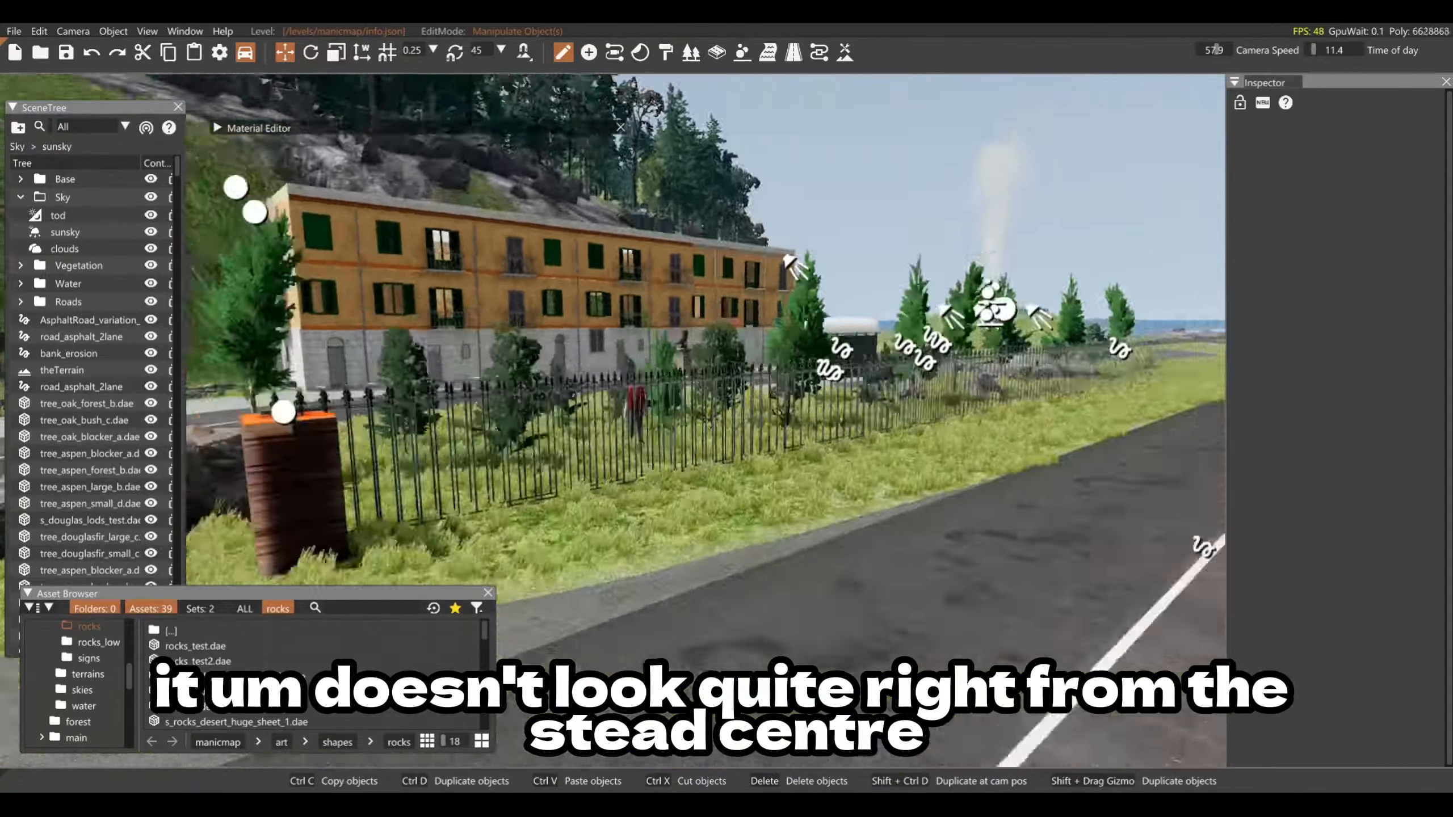
key("a")
right_click_drag(618, 366, 770, 386)
key("d")
key("w")
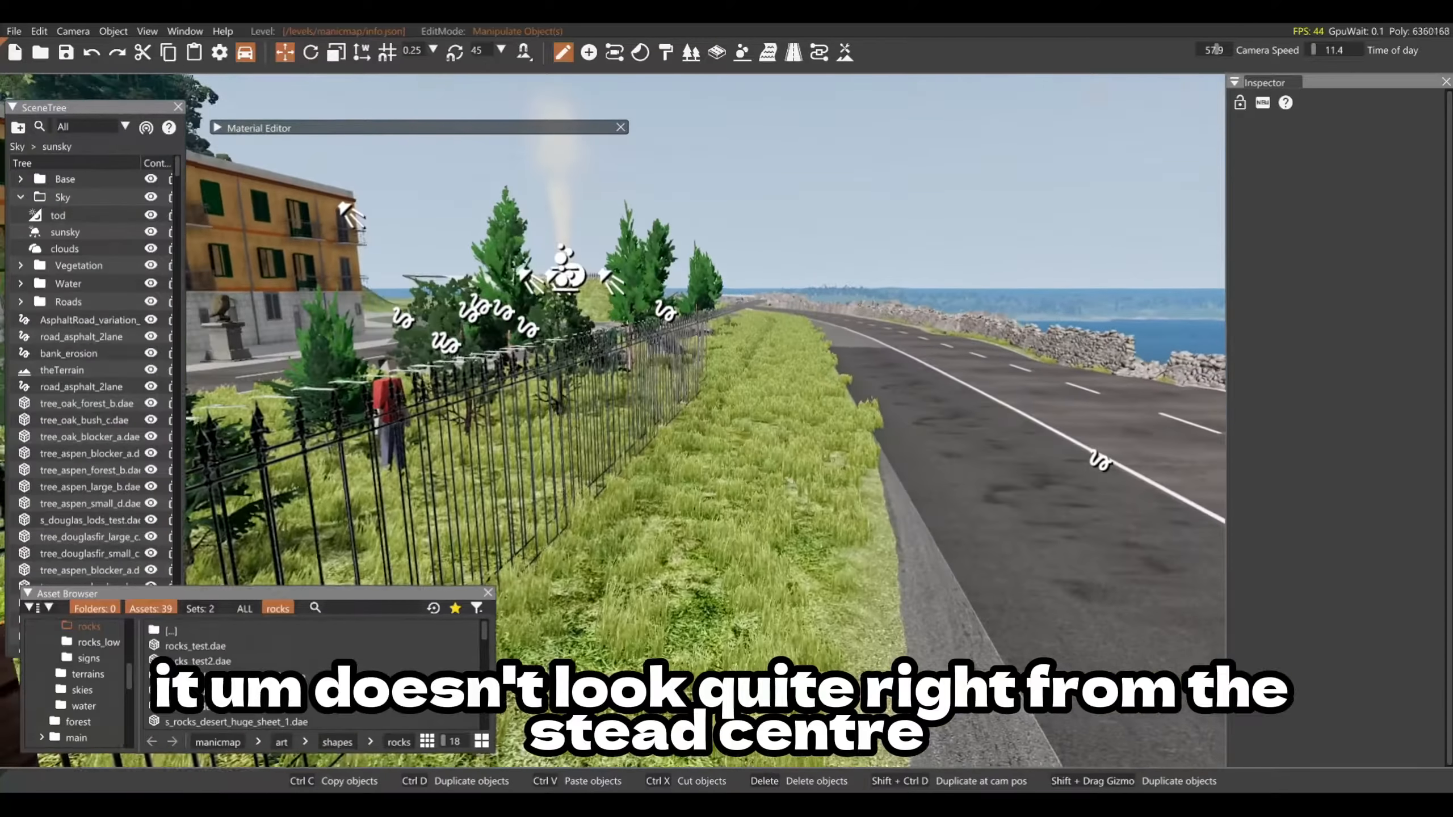
Step: Compare the iron fence seen from across the road with its close-up view from the inner side by the trees
key("s")
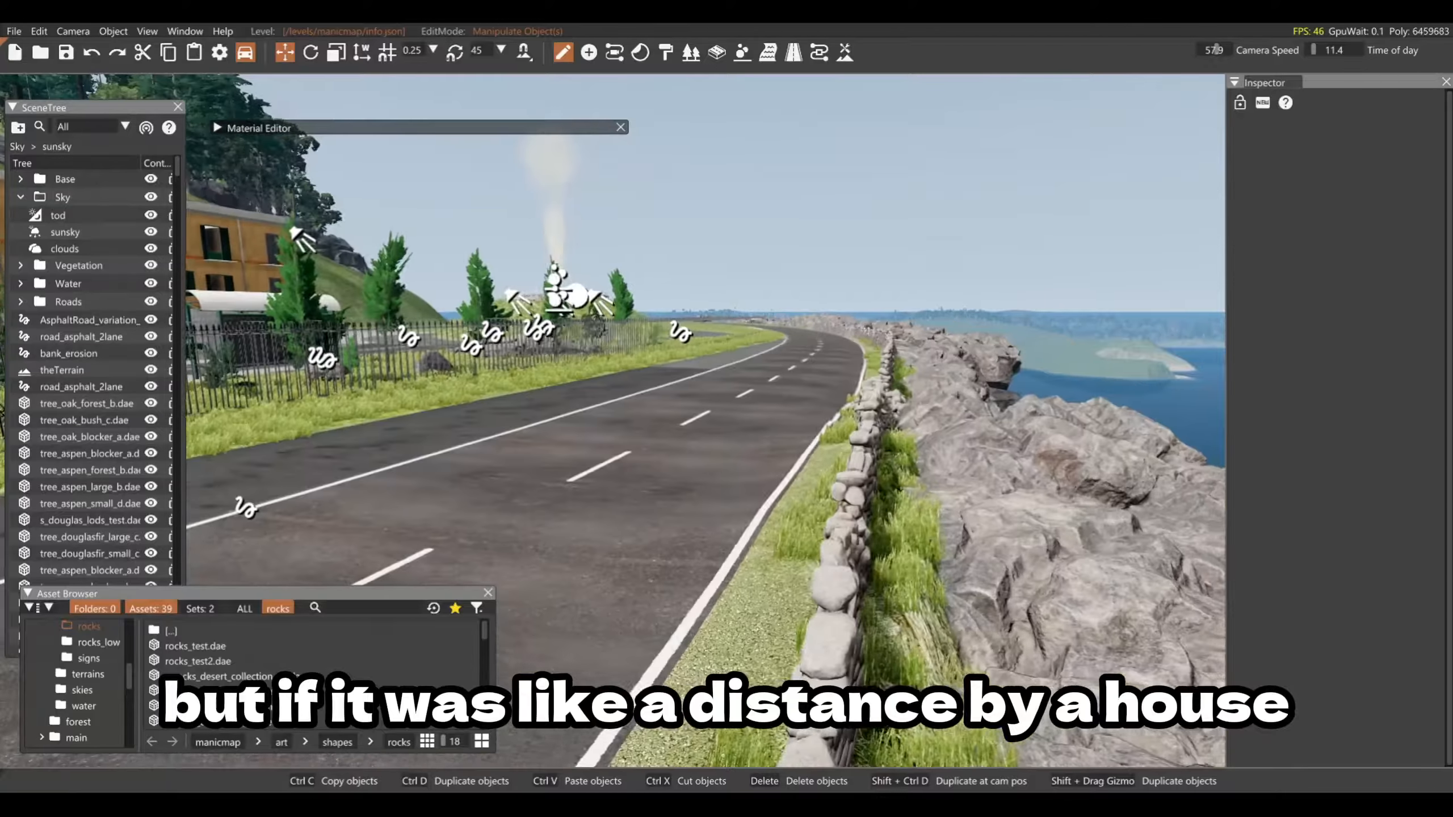
right_click_drag(710, 412, 458, 413)
key("d")
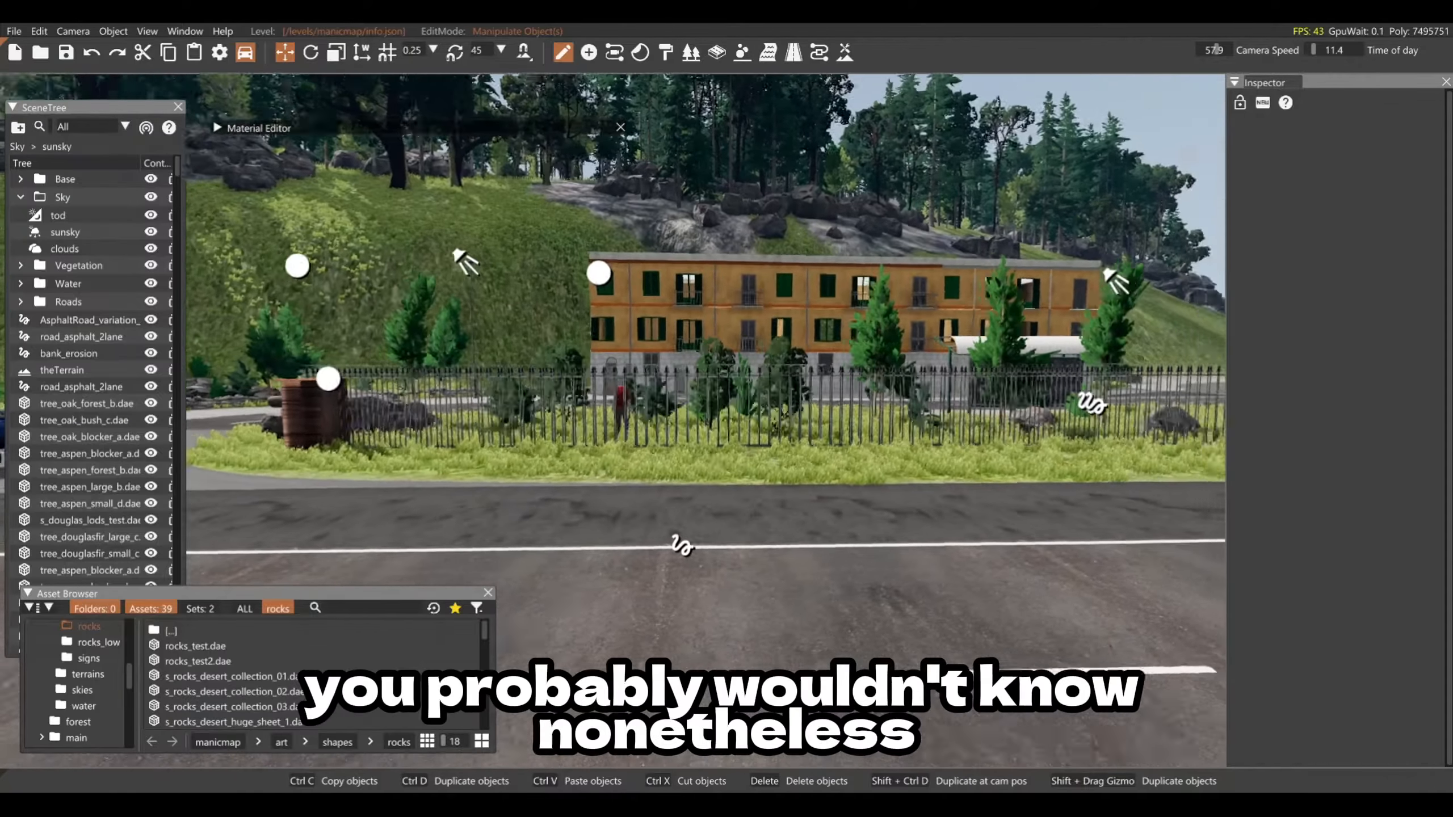
right_click_drag(572, 412, 895, 444)
key("w")
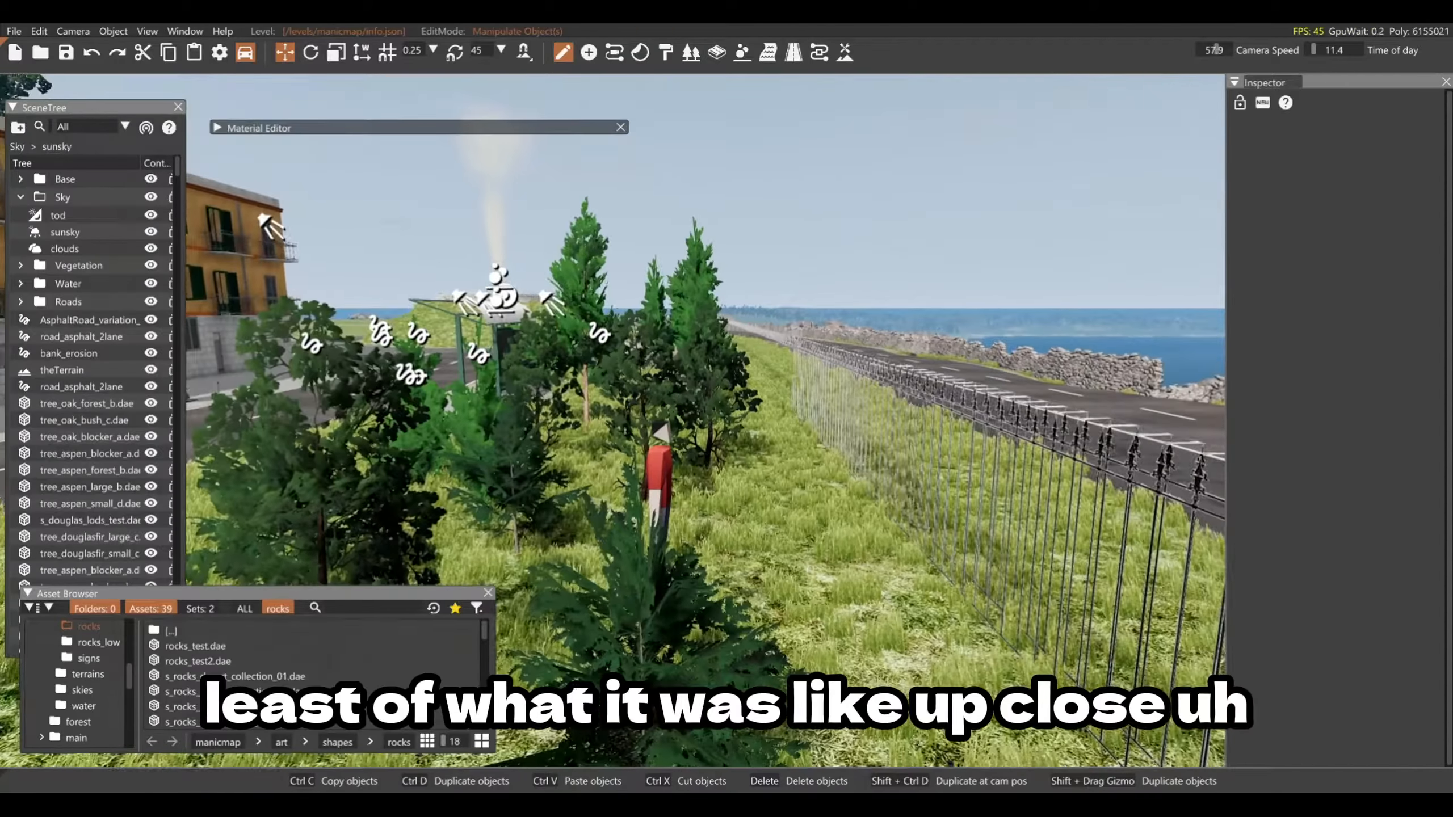
key("d")
right_click_drag(577, 333, 570, 342)
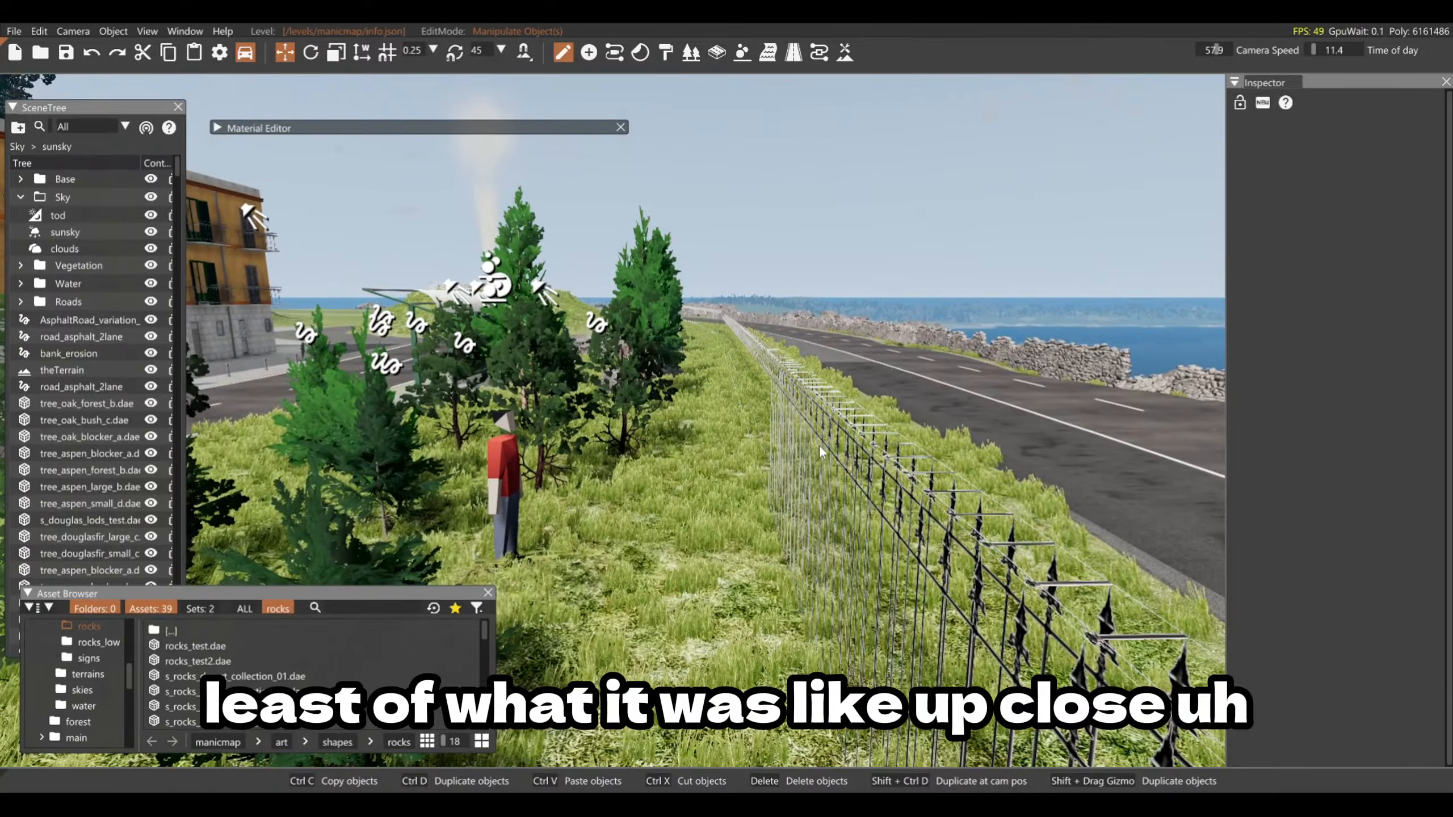
right_click_drag(820, 447, 734, 420)
key("d")
key("a")
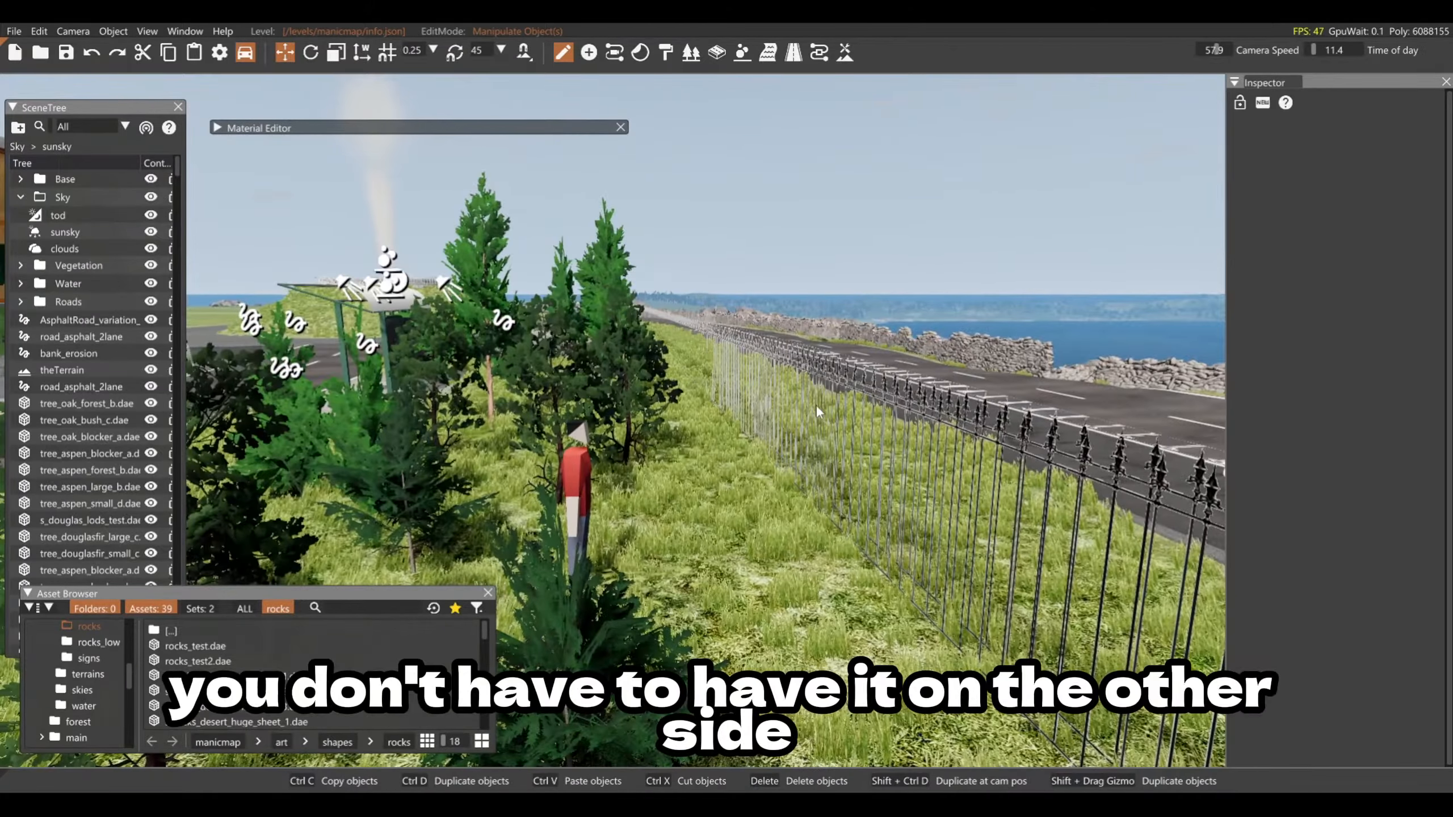
Step: Look over the road, the stone wall and the rocky shoreline by the water
key("d")
right_click_drag(844, 417, 572, 403)
key("w")
right_click_drag(801, 426, 801, 371)
key("d")
key("w")
right_click_drag(693, 516, 737, 578)
key("s")
key("a")
key("s")
key("w")
key("d")
right_click_drag(723, 455, 768, 440)
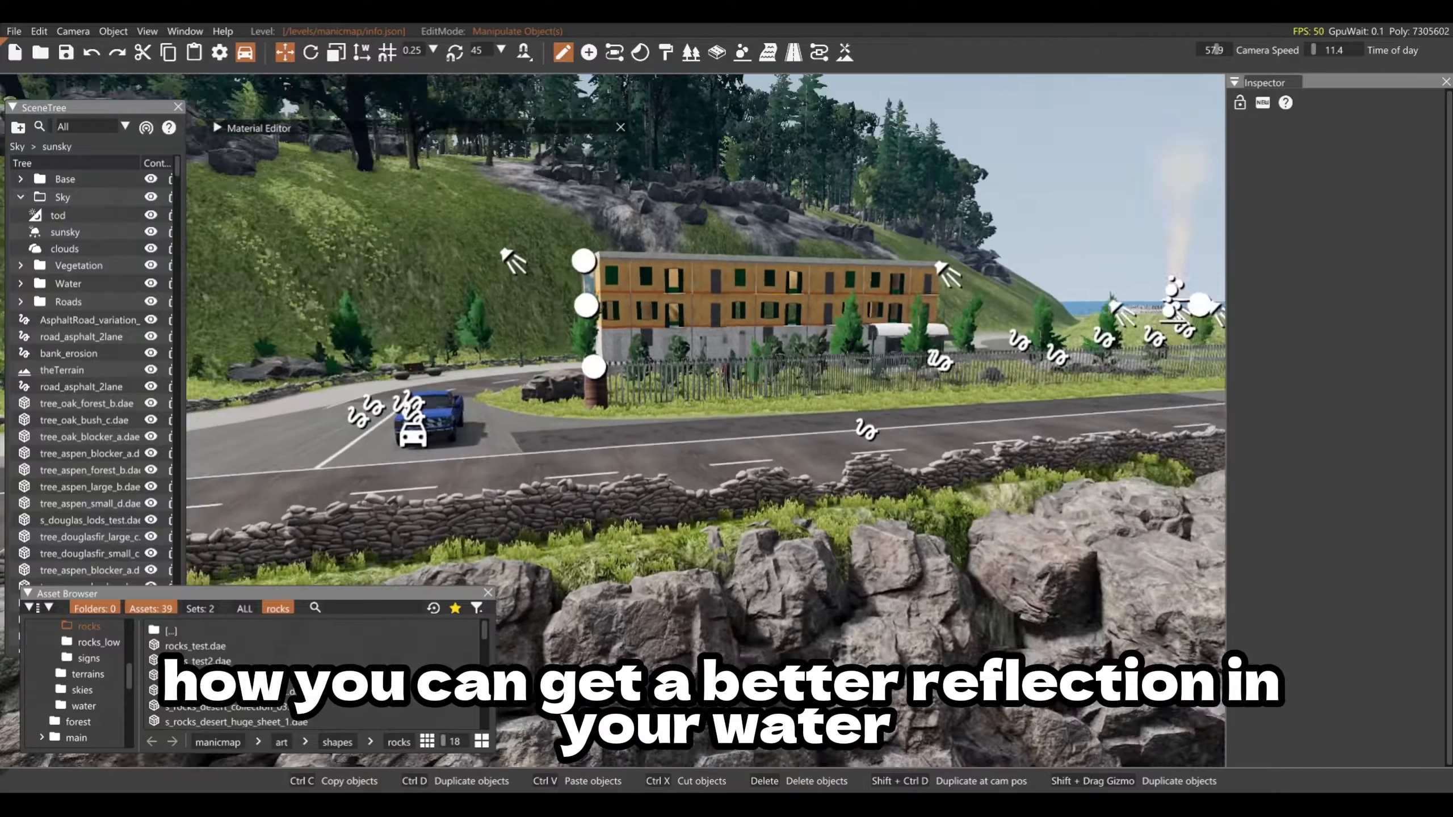
Step: Set the time of day to 17.1 and view the junction with the blue pickup and orange building
key("w")
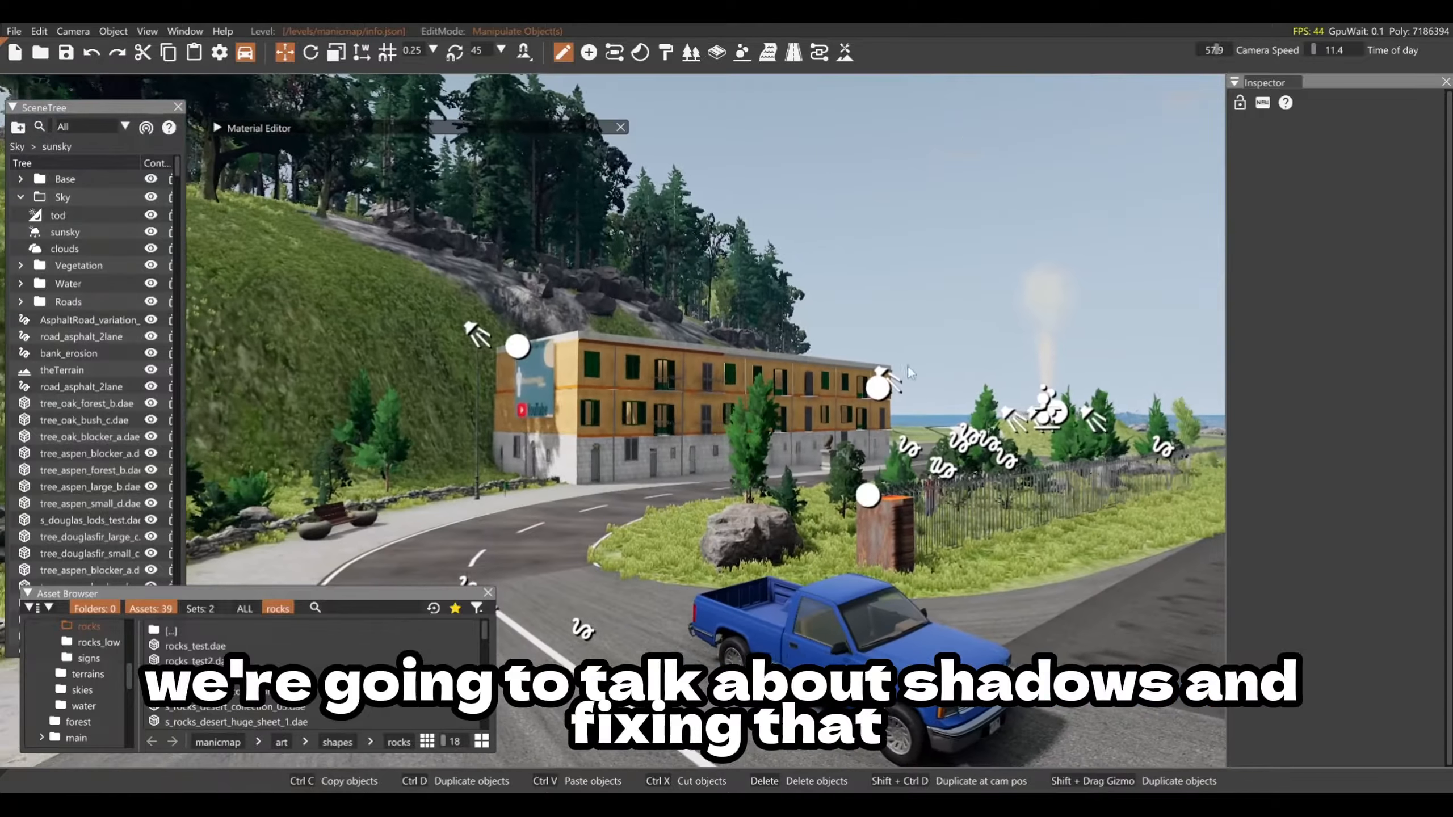
left_click_drag(1319, 50, 1316, 50)
right_click_drag(915, 344, 847, 438)
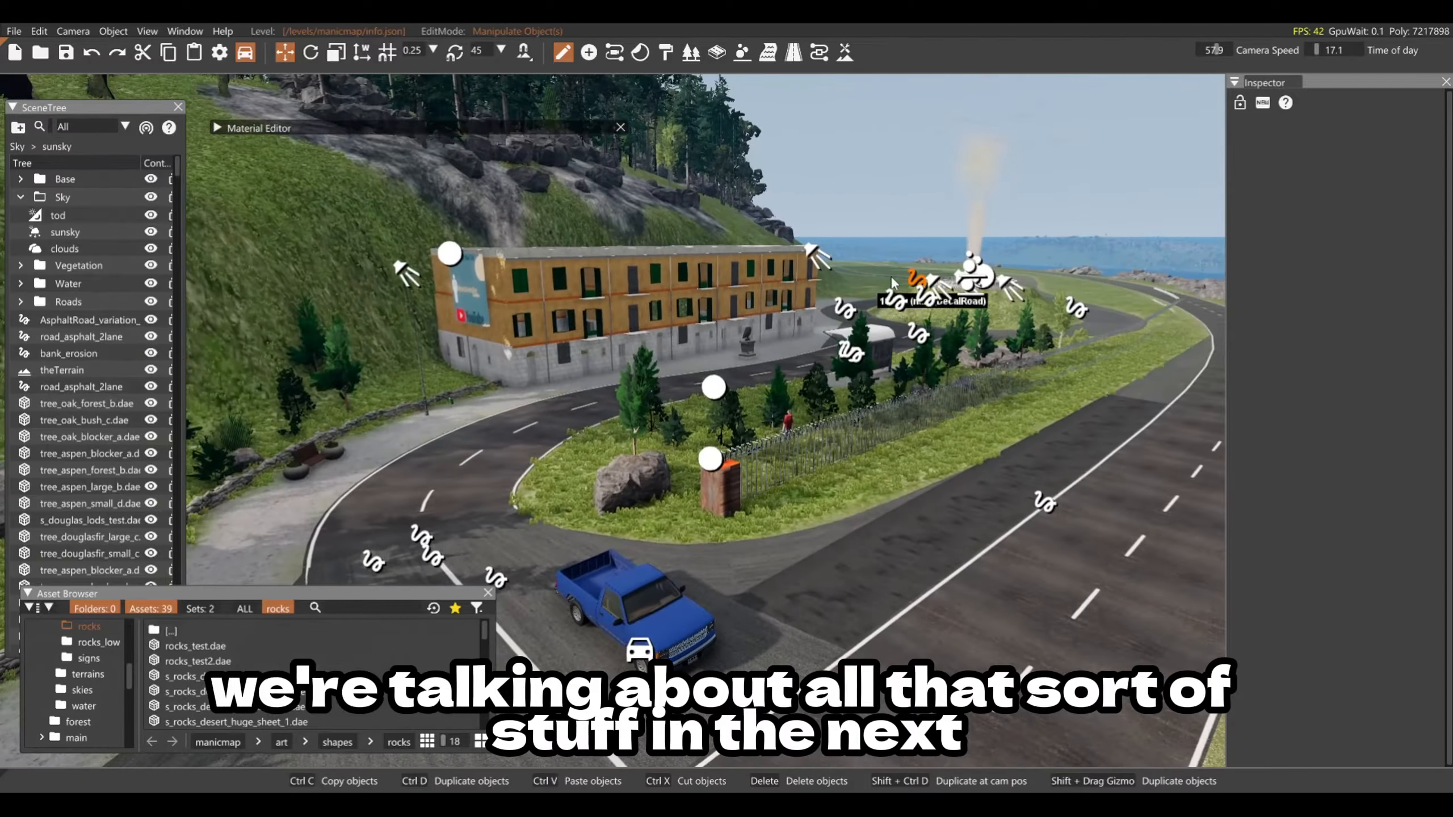
right_click_drag(865, 243, 863, 253)
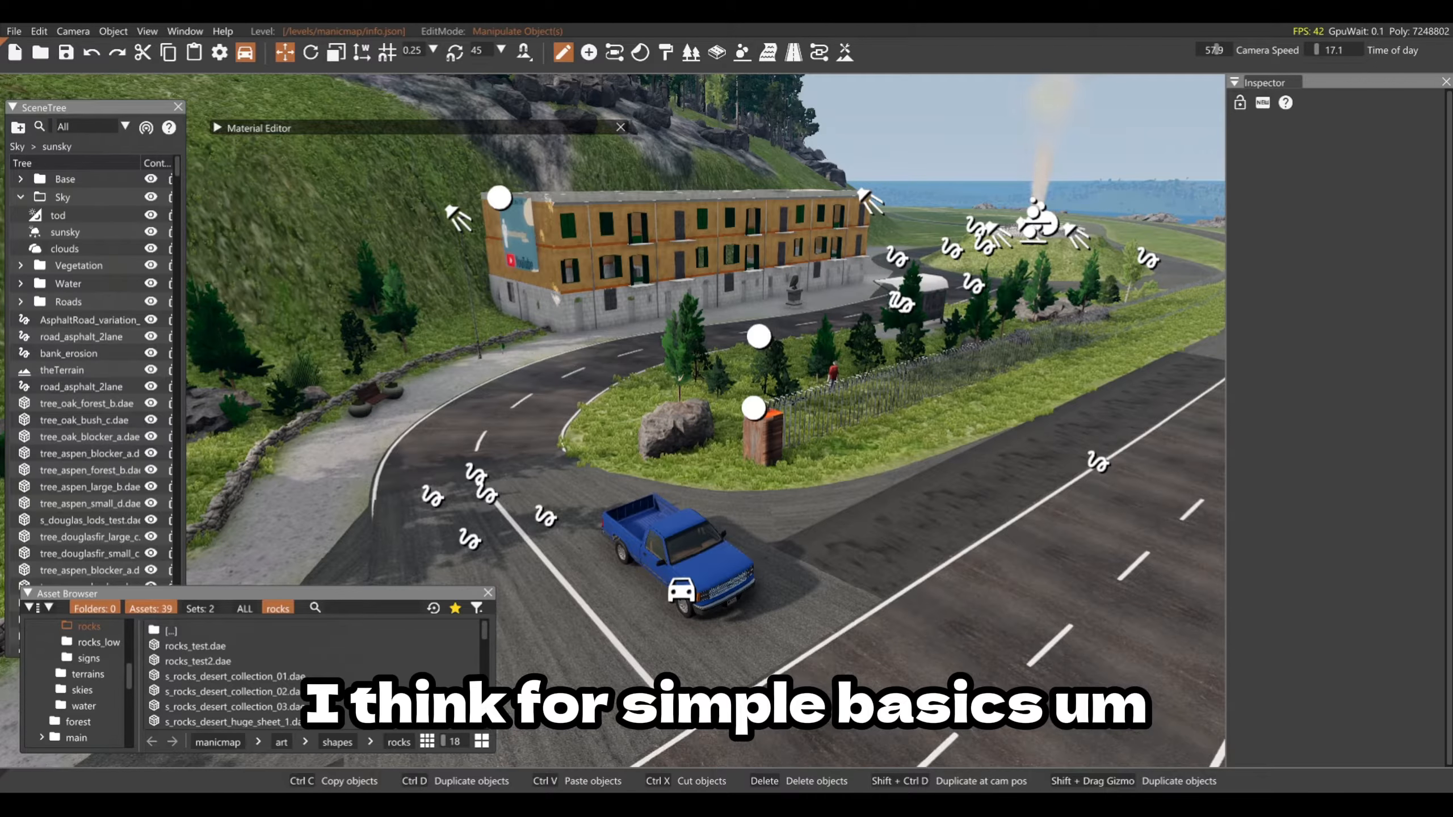
mouse_move(606, 350)
right_mouse_down()
mouse_move(622, 383)
mouse_move(597, 362)
mouse_move(609, 357)
right_mouse_up()
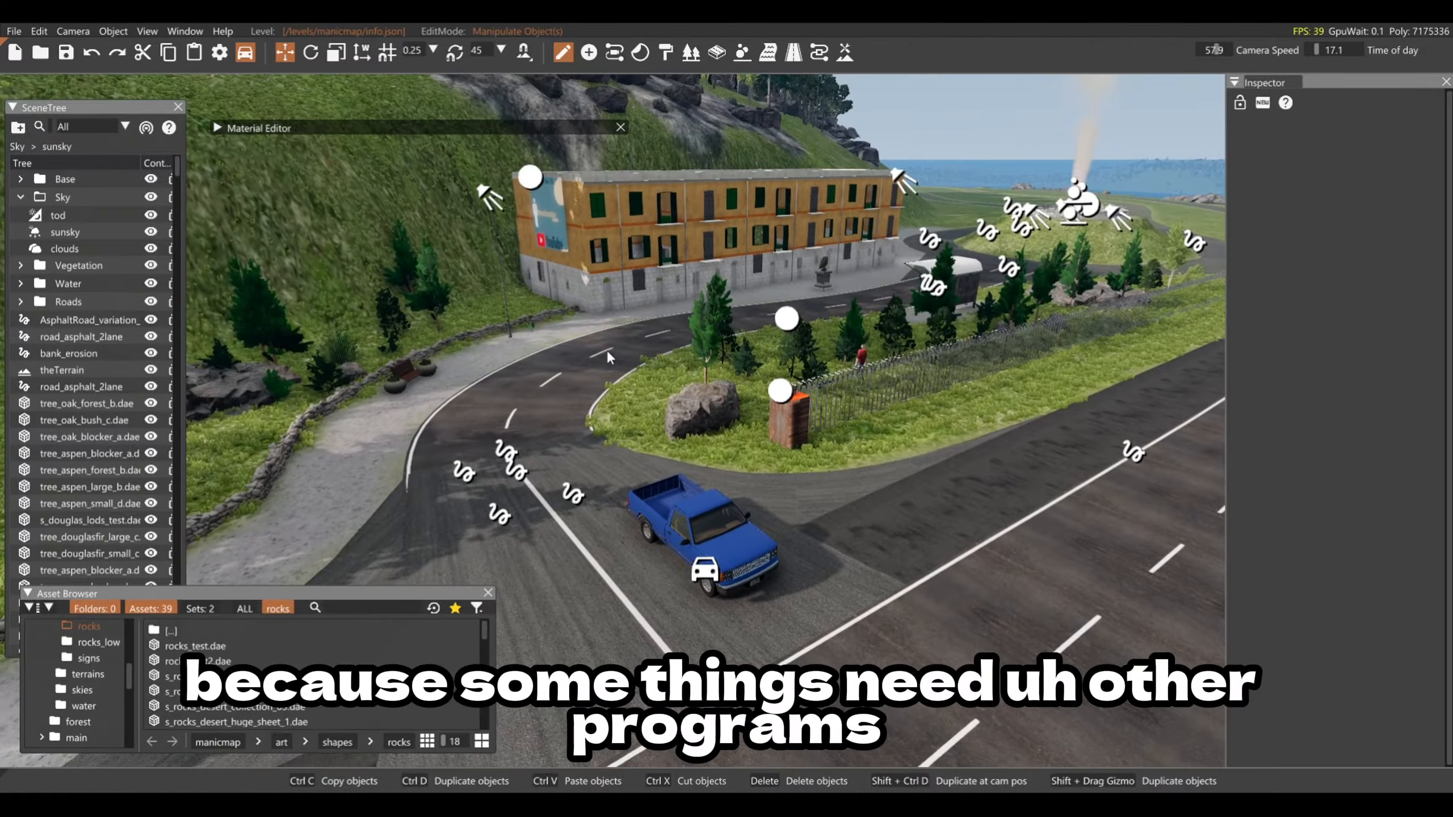
Step: Inspect the properties of the spotlight beside the orange building and of the particle emitter on the roundabout
left_click(487, 195)
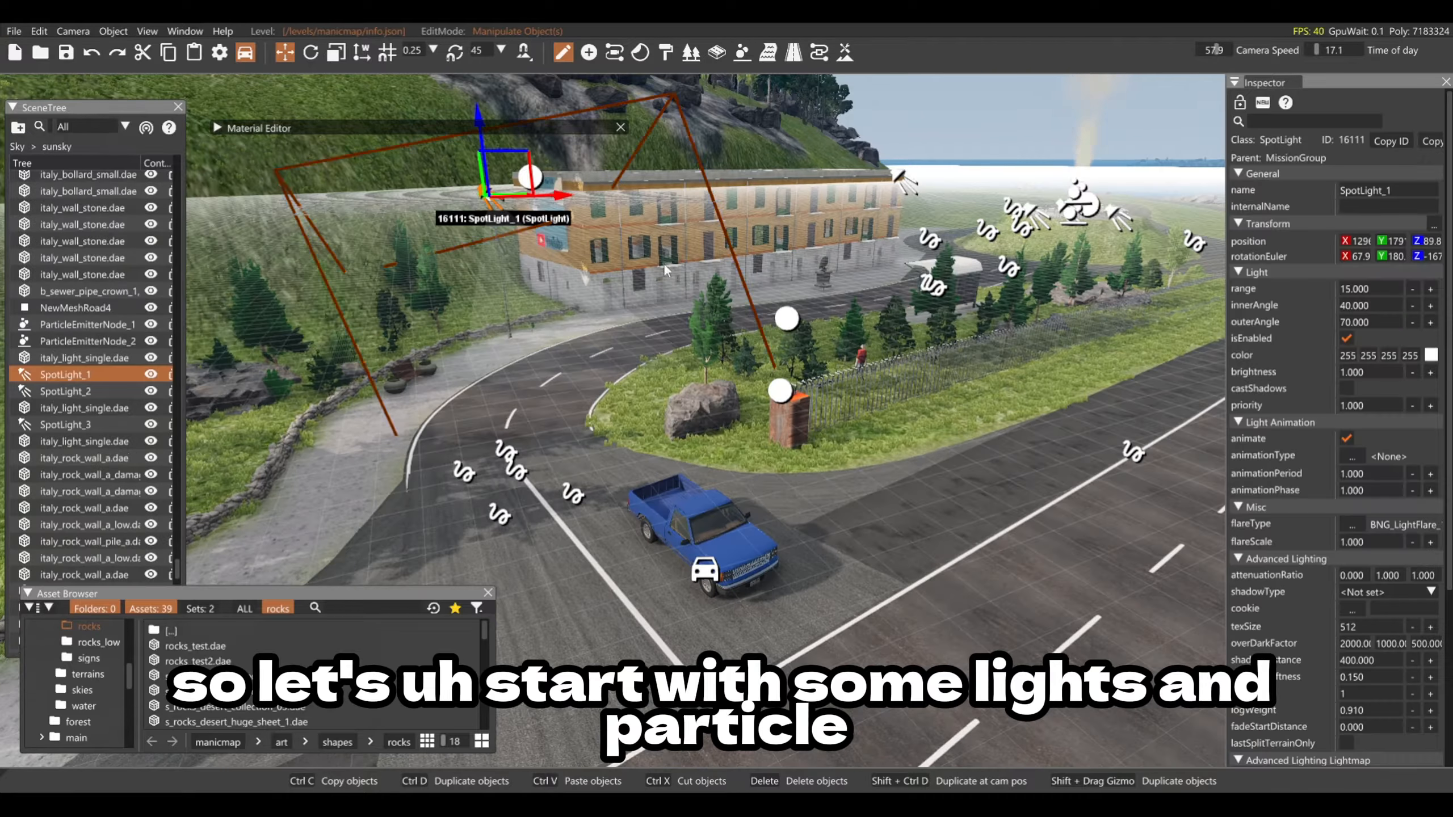
left_click(1079, 193)
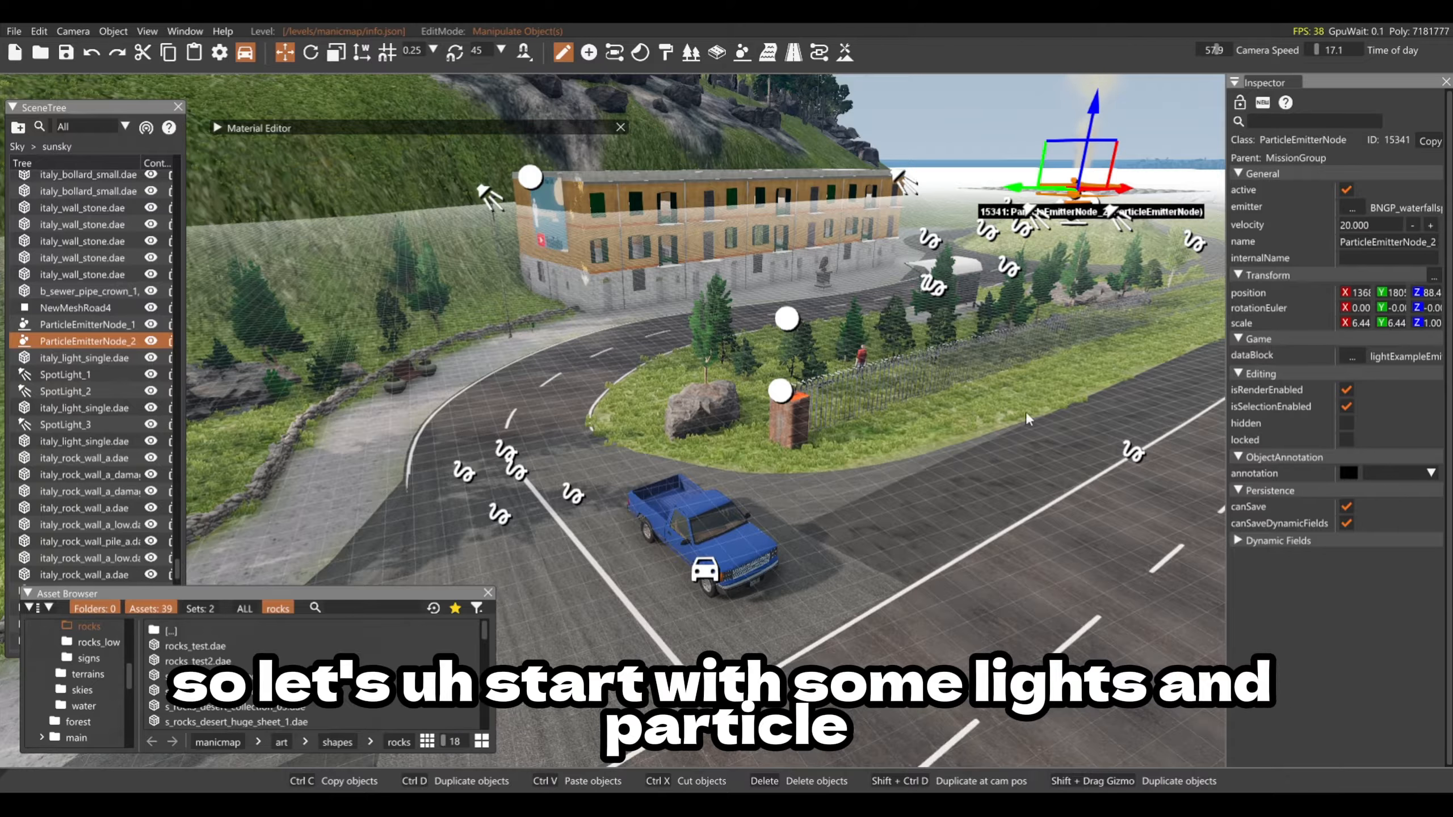
left_click(957, 120)
left_click(485, 194)
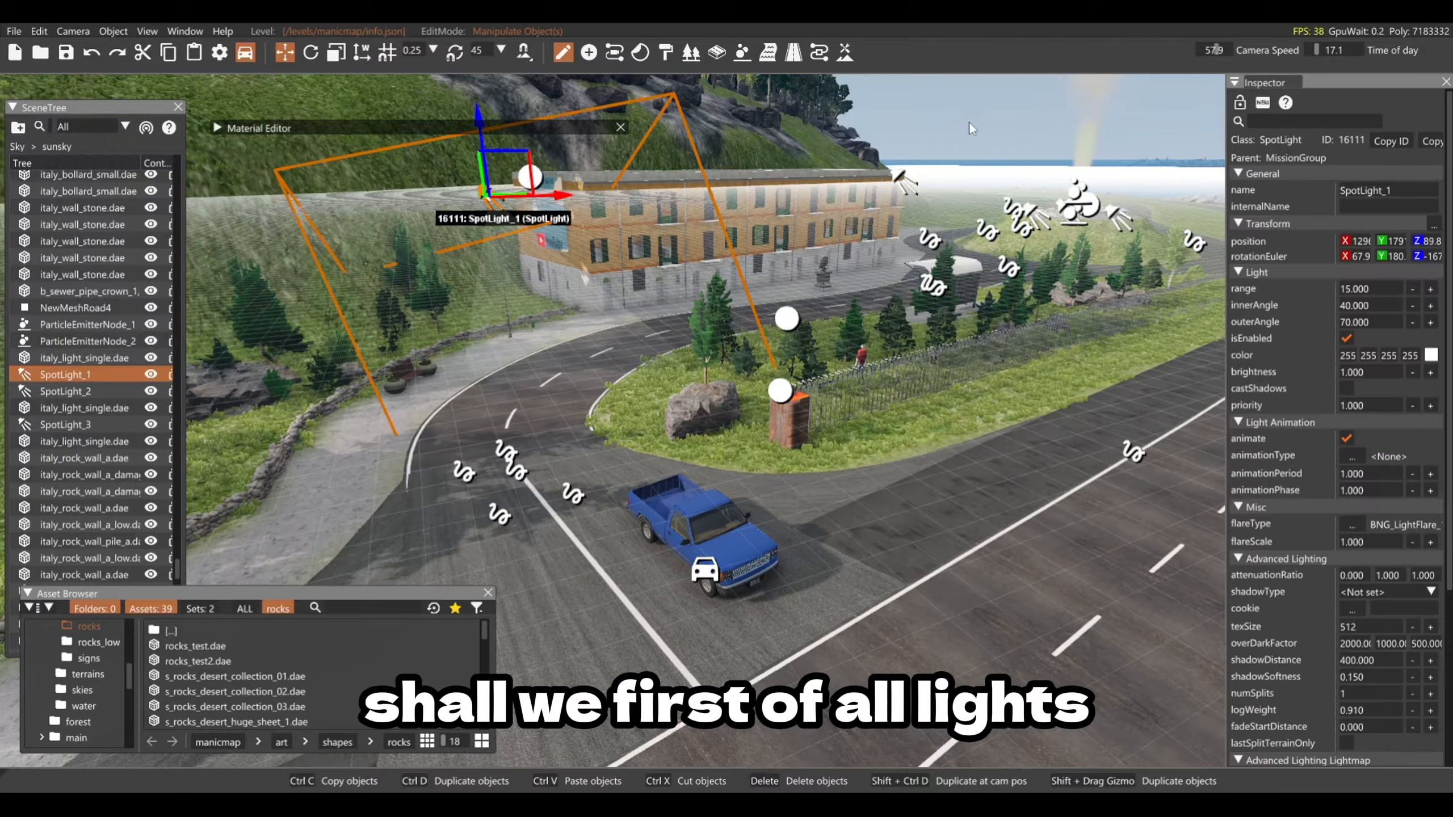
Step: Deselect the spotlight and enter object creation mode in front of the orange building's facade
left_click_drag(969, 128, 901, 215)
left_click(907, 126)
key("w")
right_click_drag(907, 126, 876, 235)
key("s")
key("w")
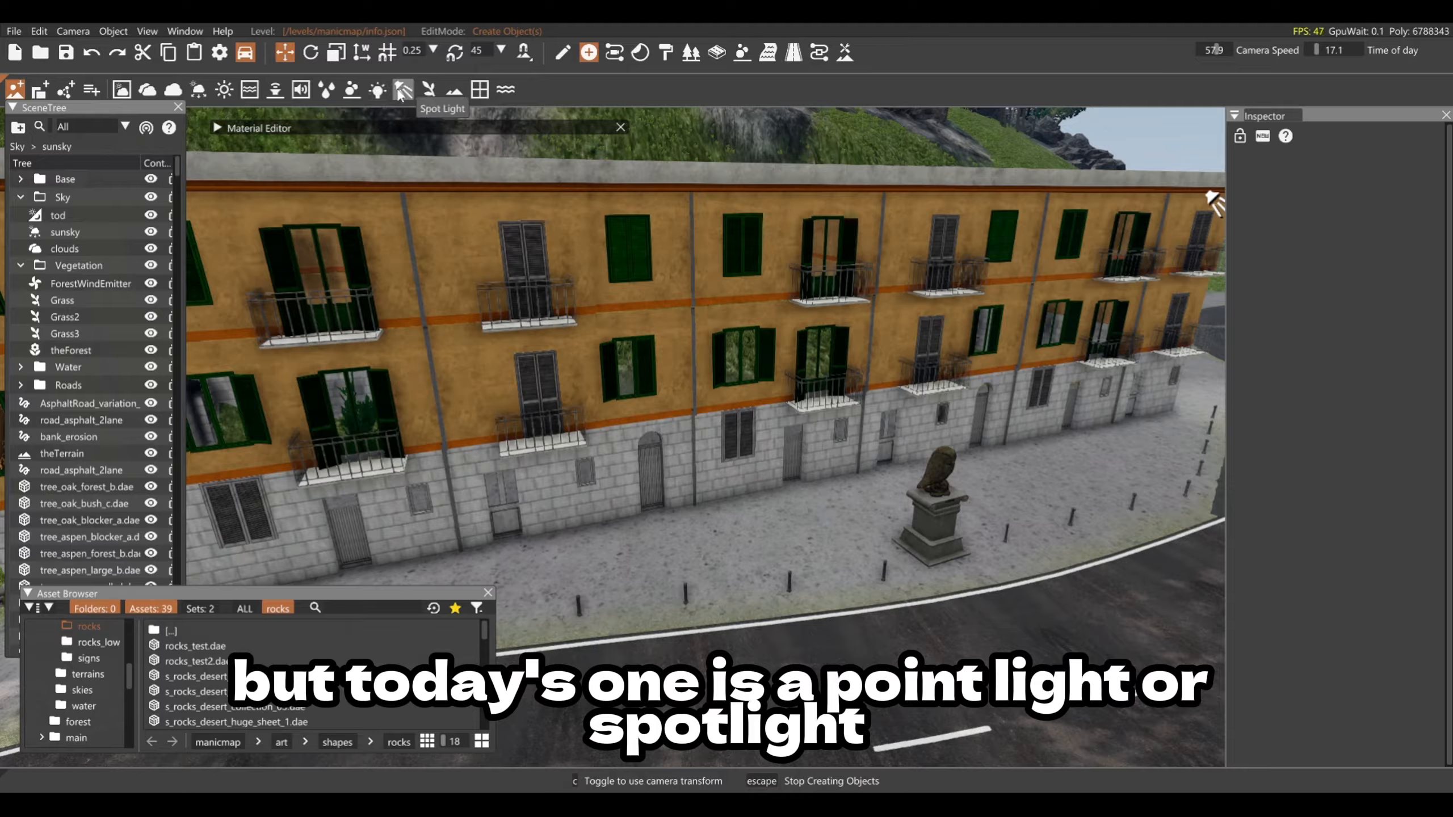
Step: Examine the orange building's facade and the street towards the roundabout as places for spot lights and point lights
right_click_drag(401, 185, 607, 186)
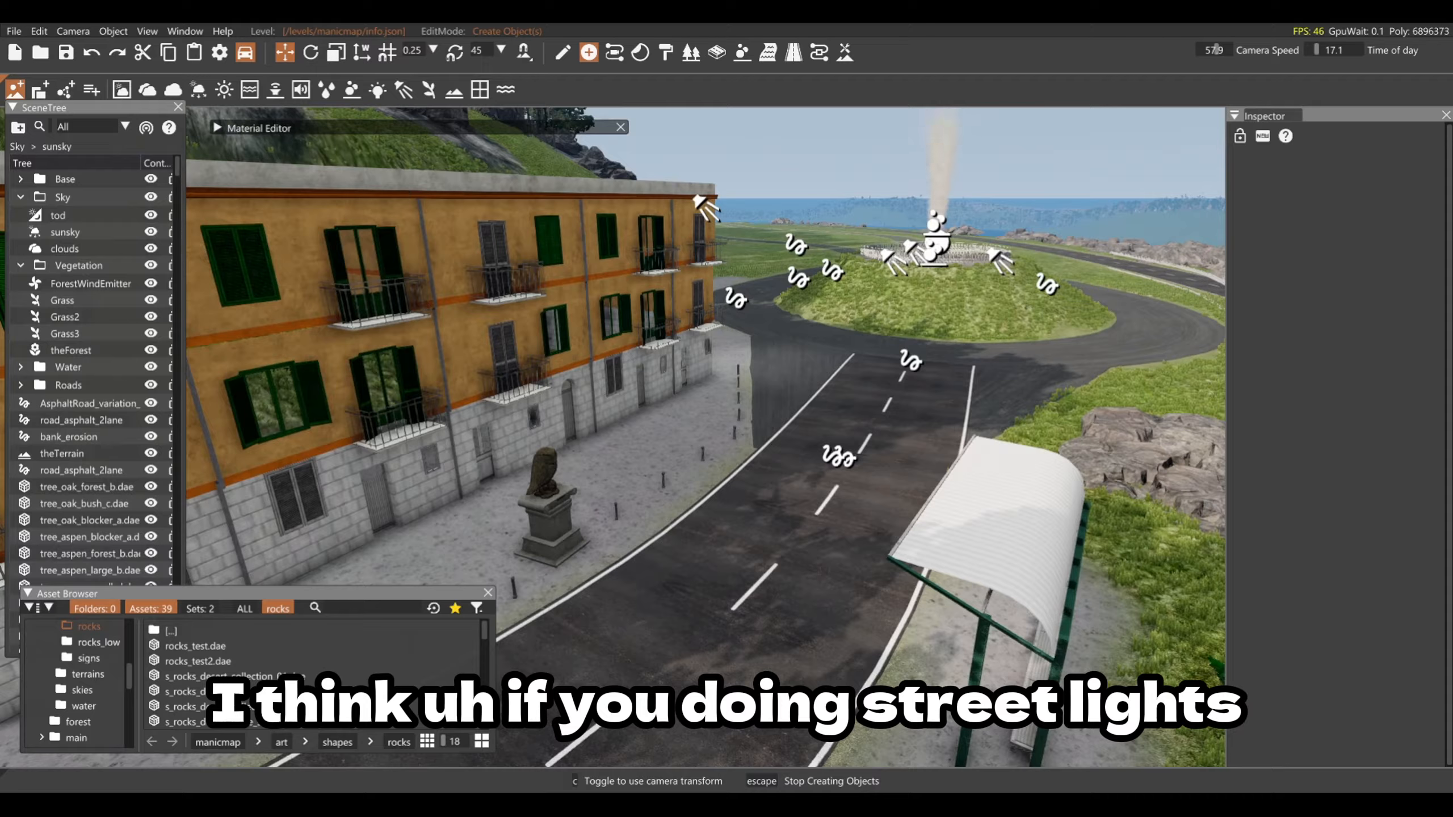
right_click_drag(667, 198, 478, 199)
right_click_drag(588, 389, 784, 386)
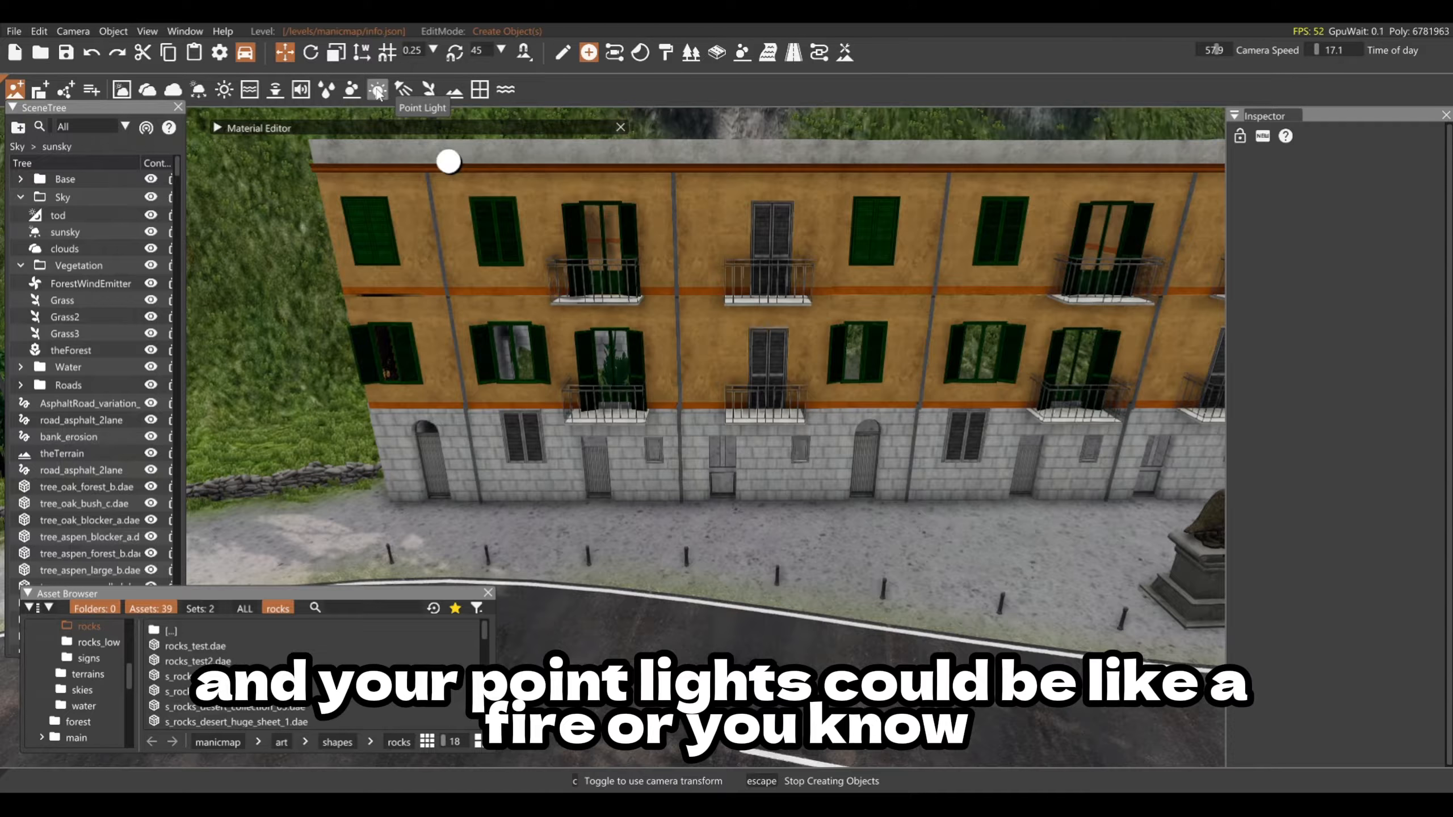
right_click_drag(435, 200, 611, 202)
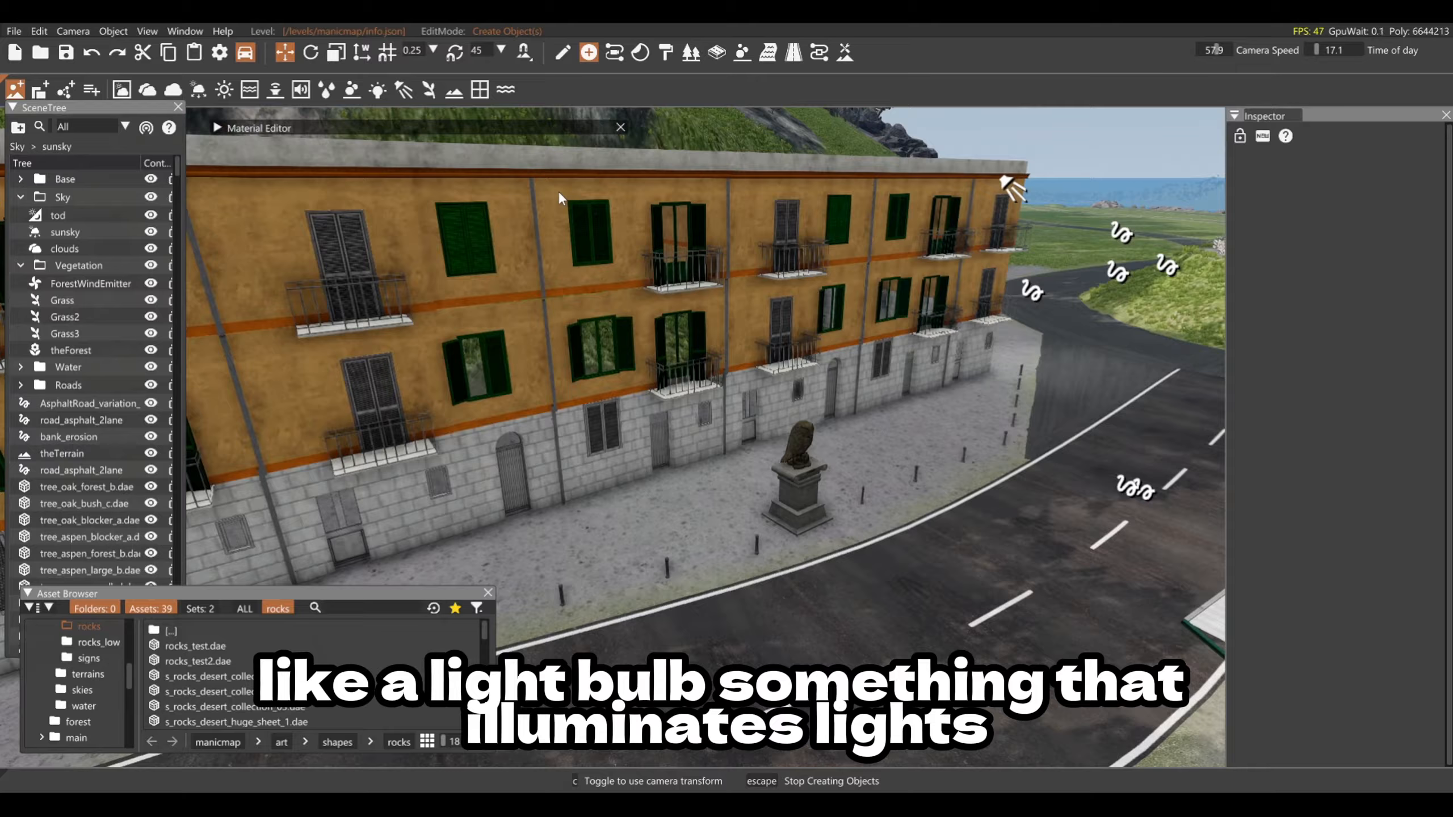
right_click_drag(555, 188, 609, 180)
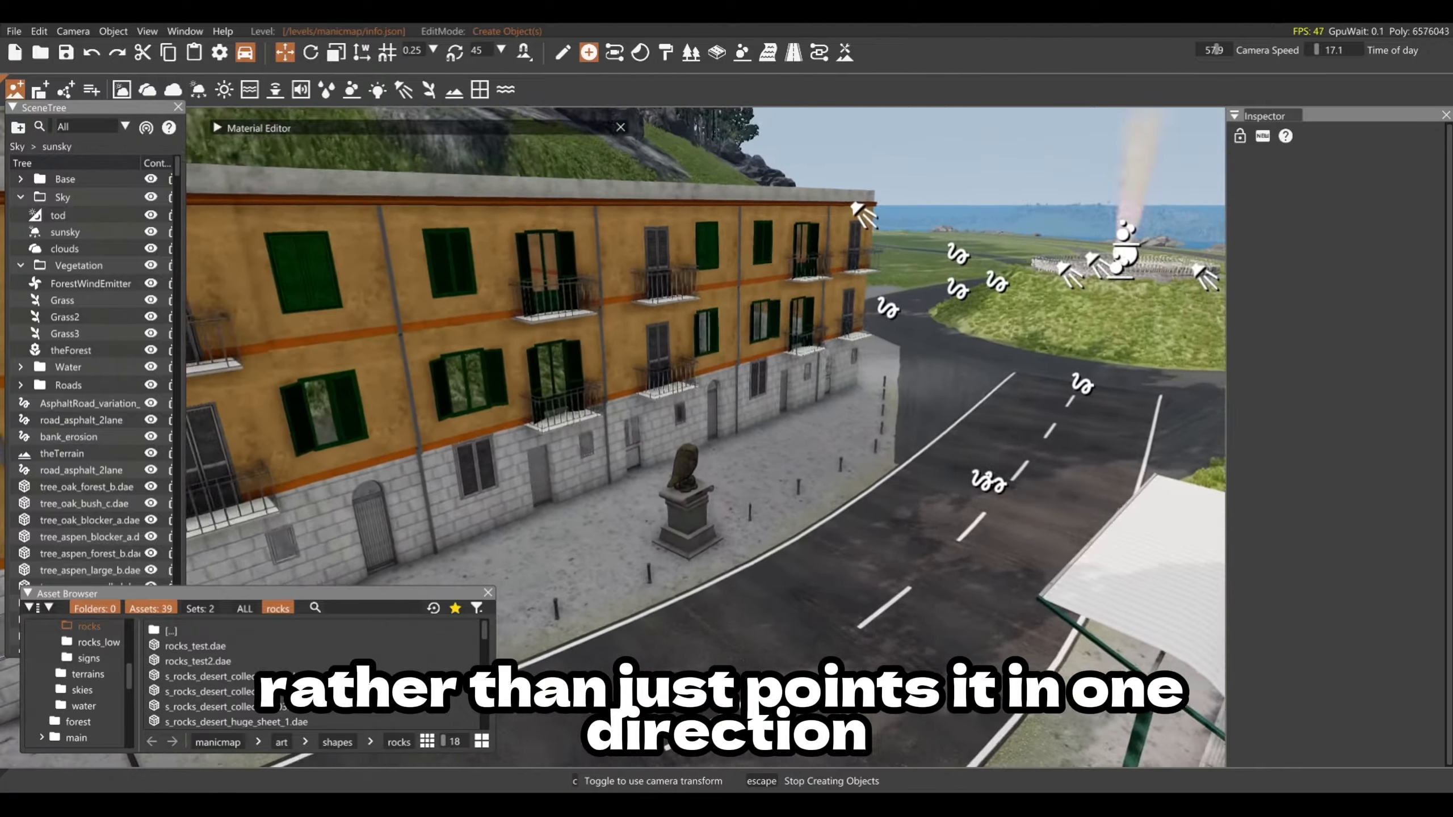
right_click_drag(823, 278, 737, 300)
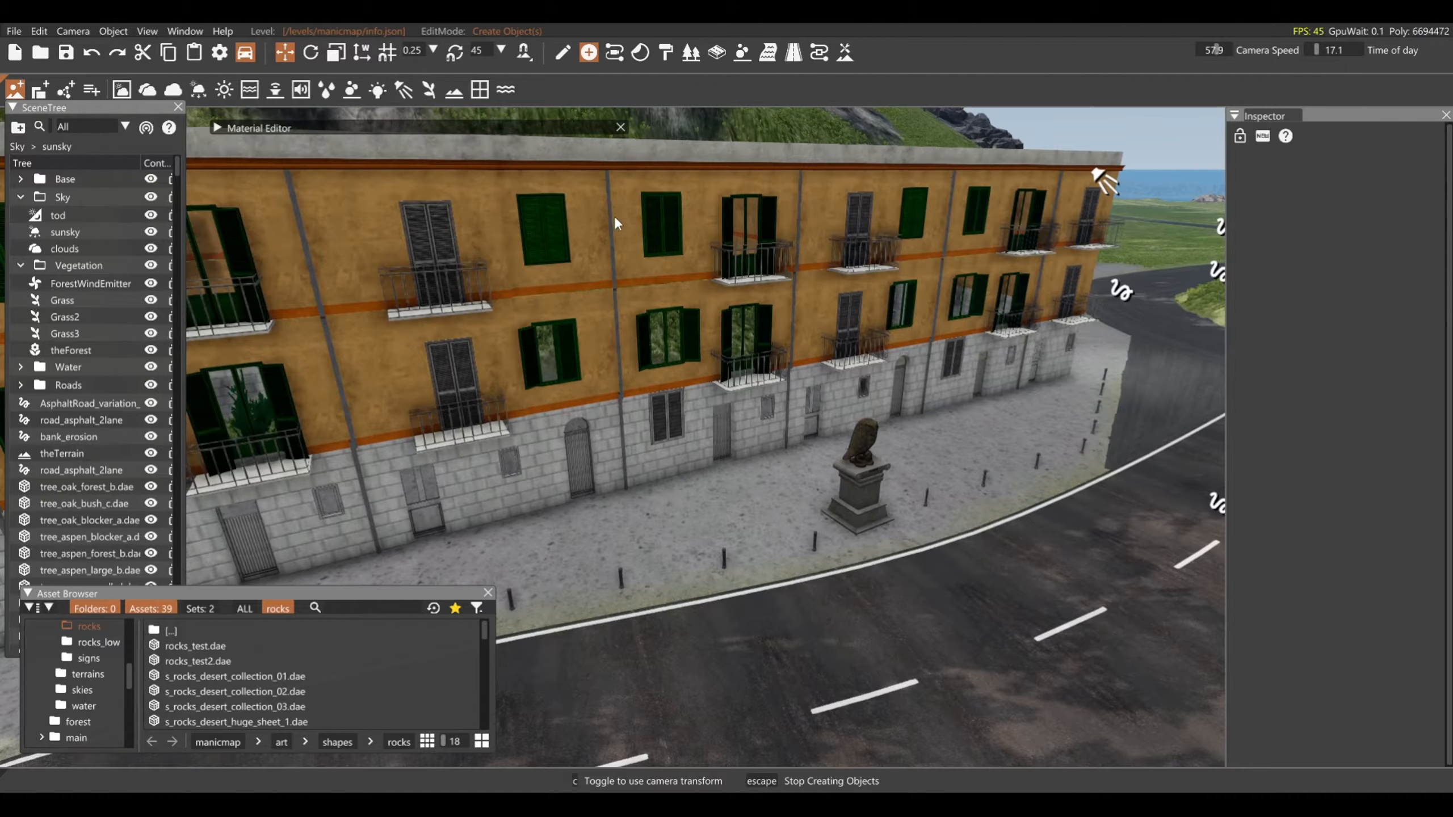
right_click_drag(616, 223, 715, 240)
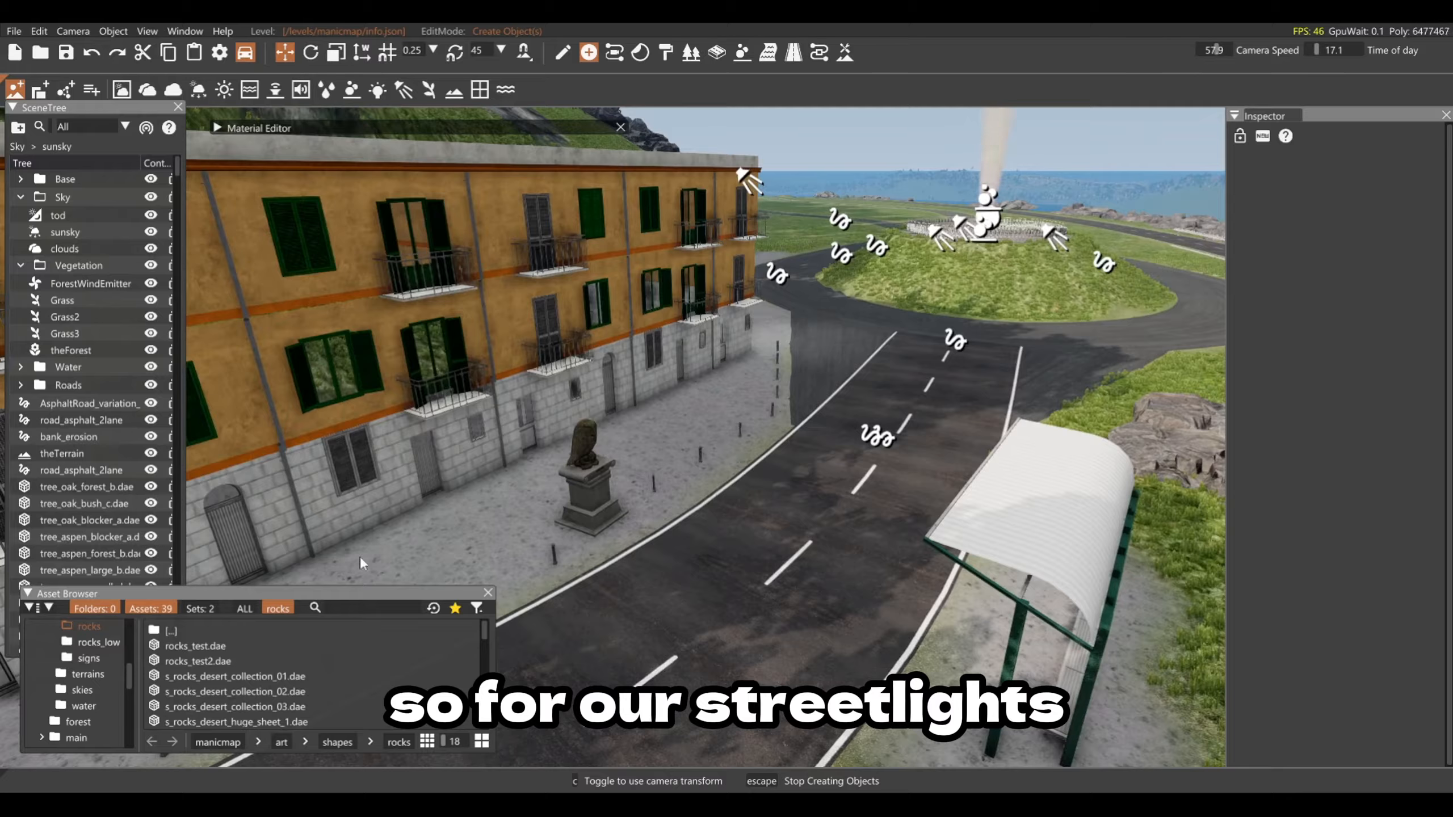
Step: Set the Asset Browser to search all folders, enlarge it, and open the shapes folder inside art
key("w")
right_click_drag(717, 382, 738, 423)
key("w")
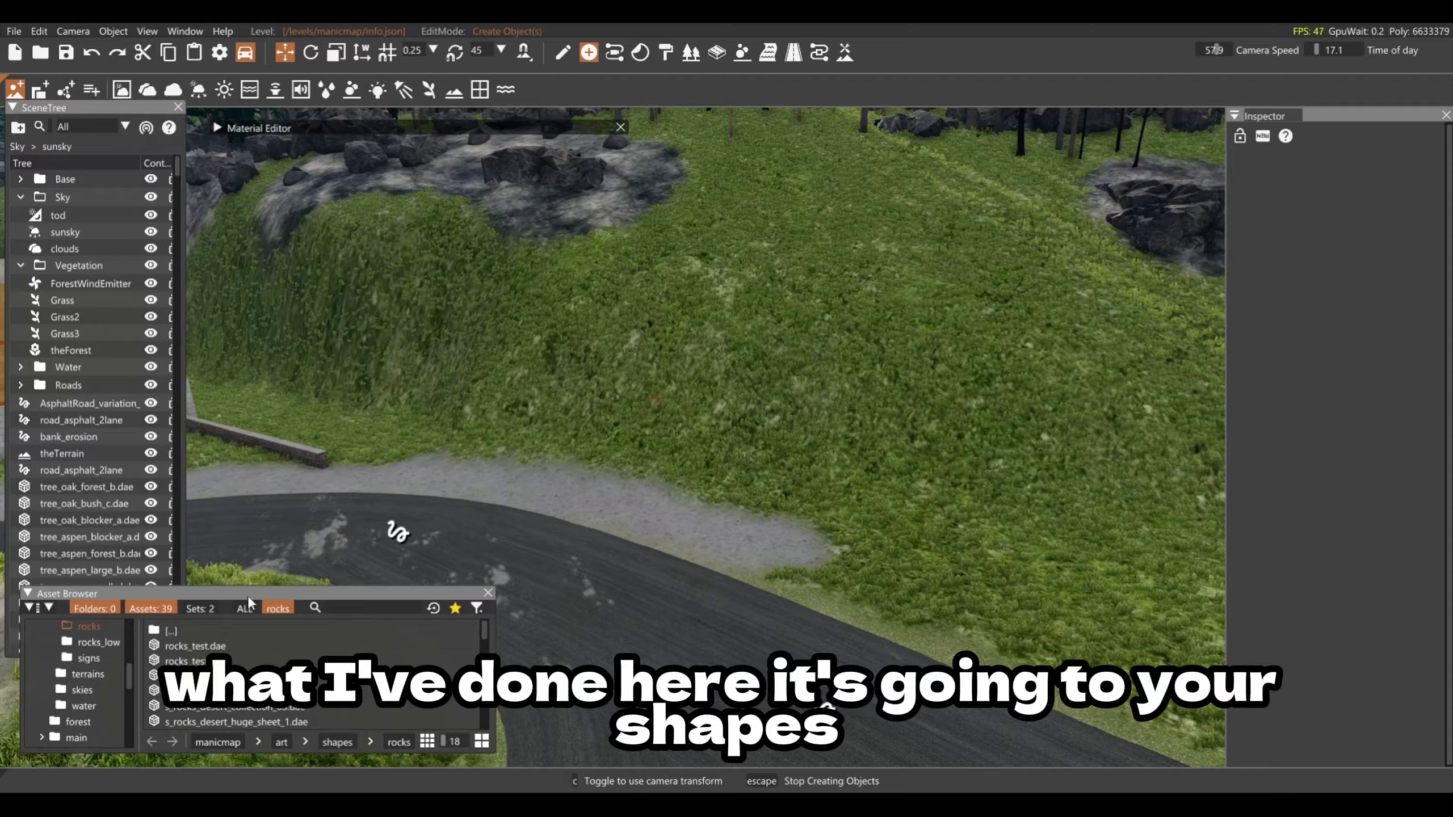
left_click(245, 609)
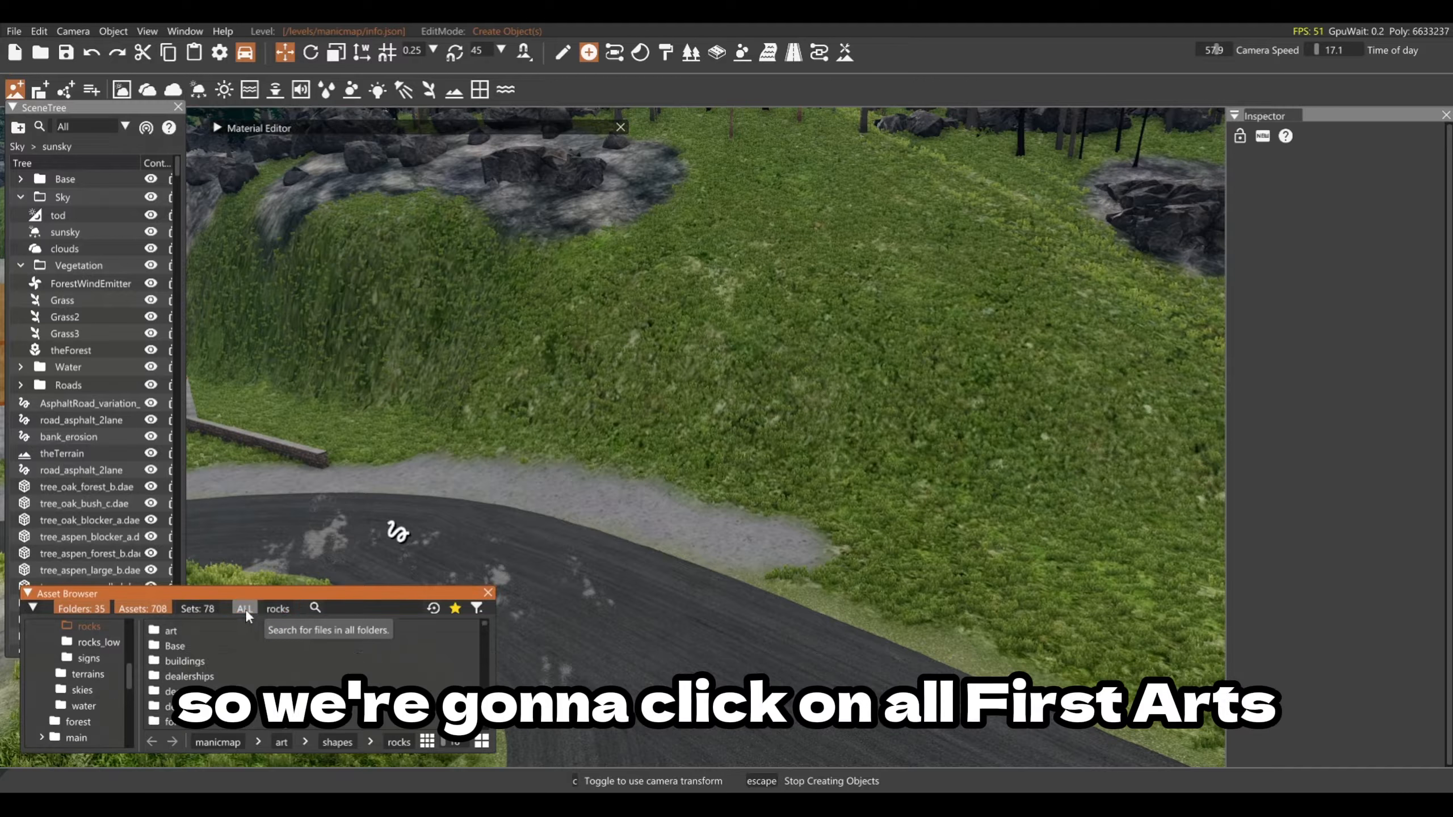
left_click_drag(294, 586, 293, 519)
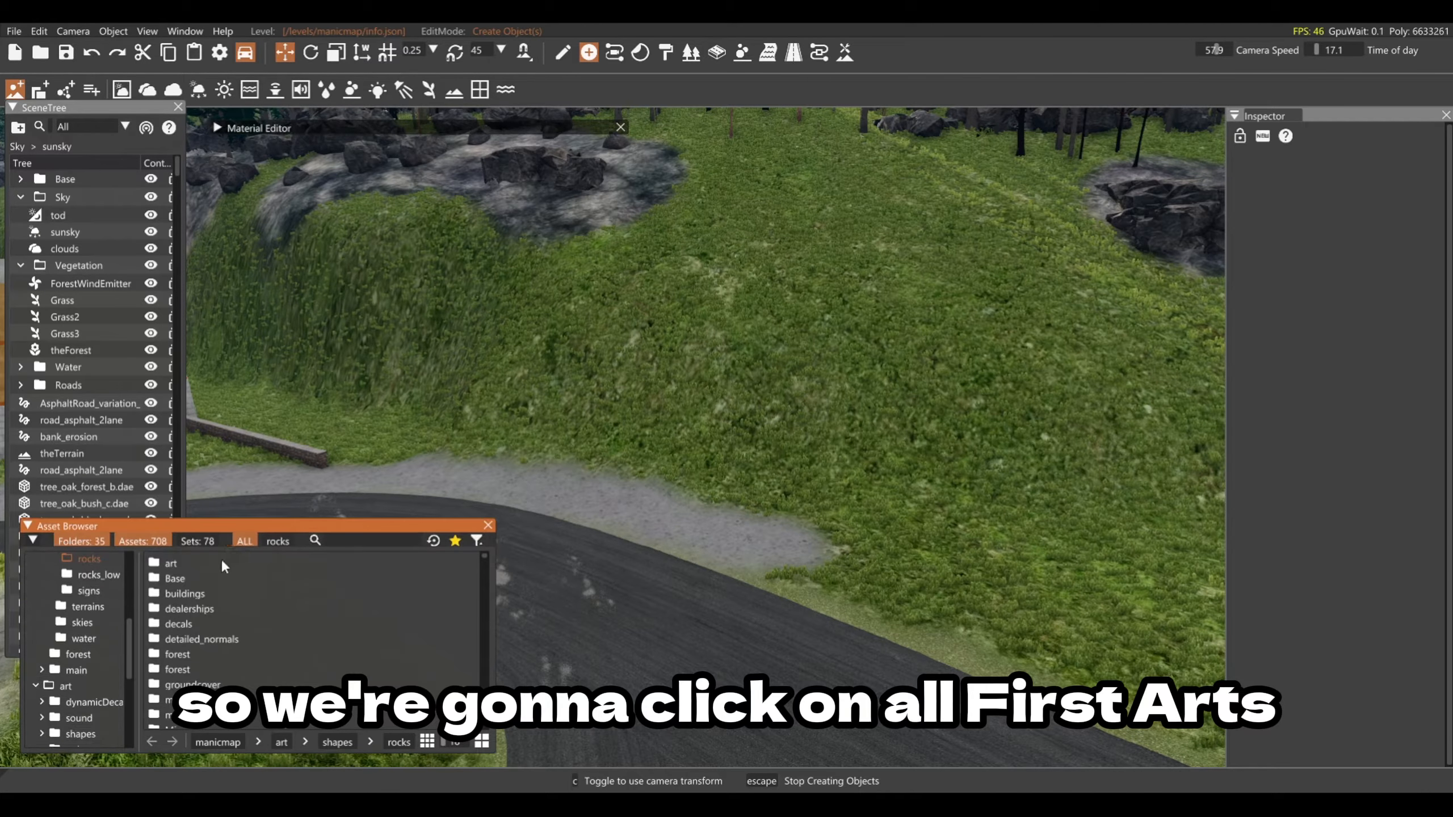
double_click(171, 564)
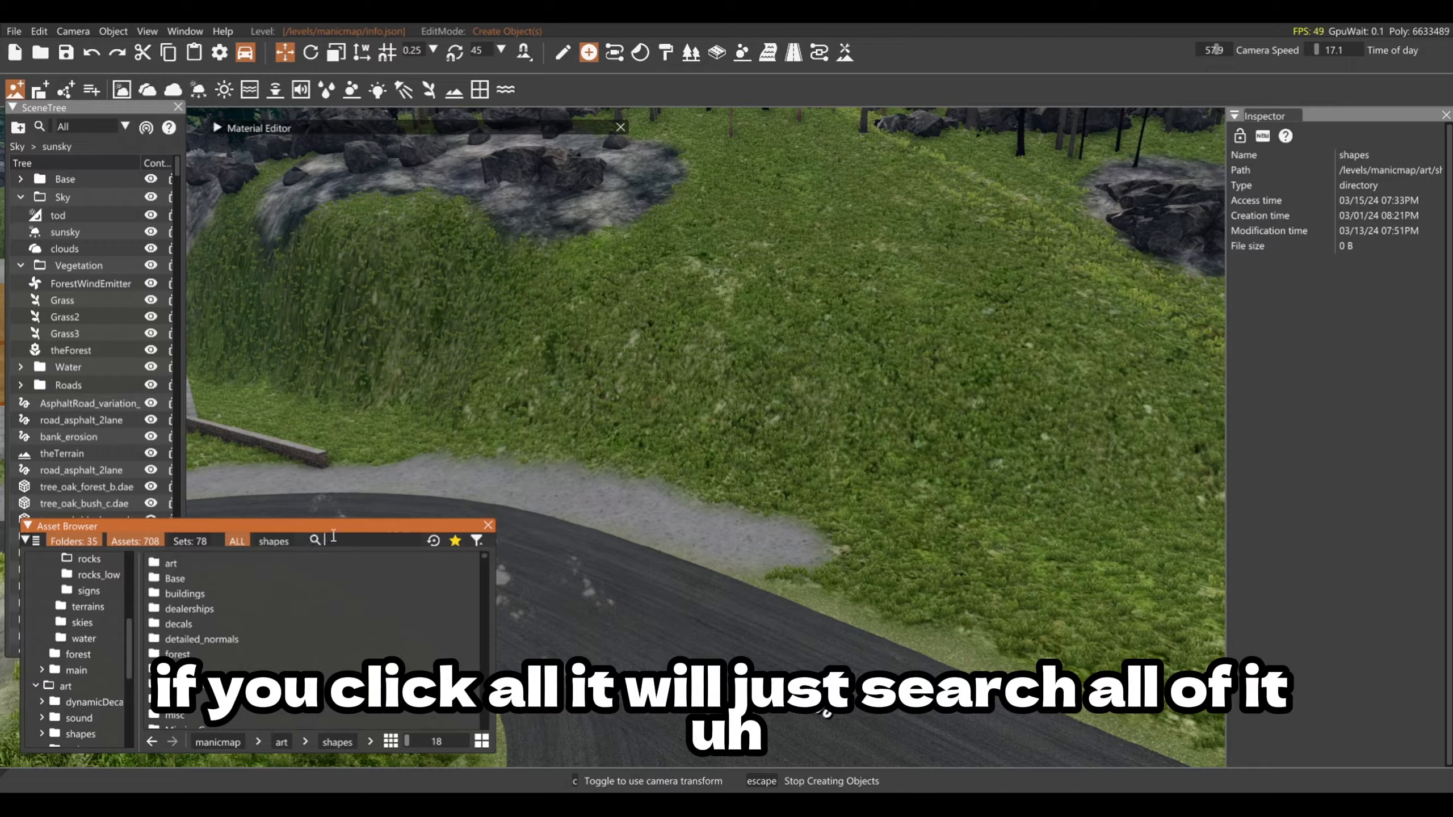
Step: Search all asset folders for "lam" and "stree", clearing the search each time
left_click(335, 540)
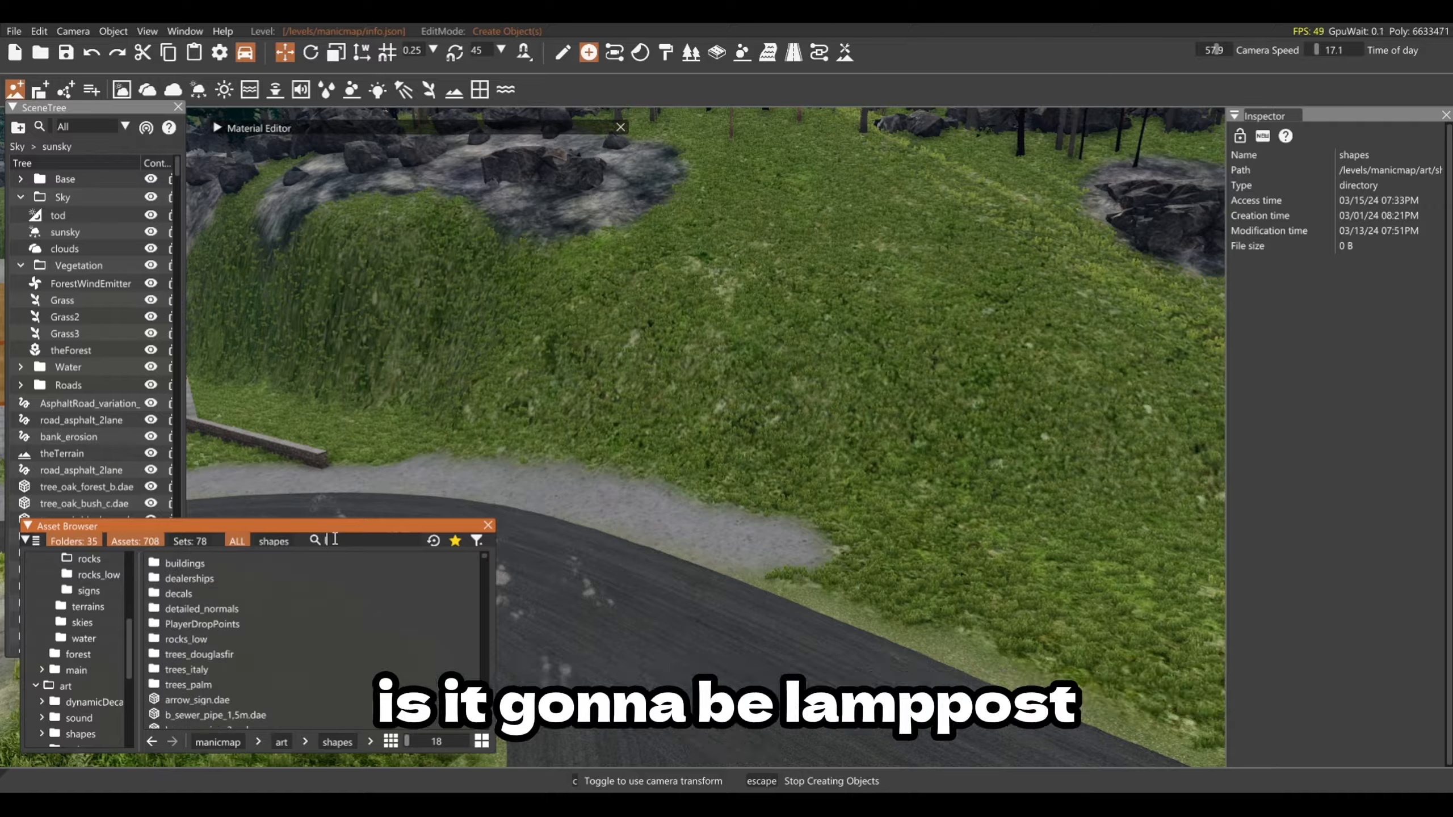
type("lam")
key("BackSpace")
key("BackSpace")
key("BackSpace")
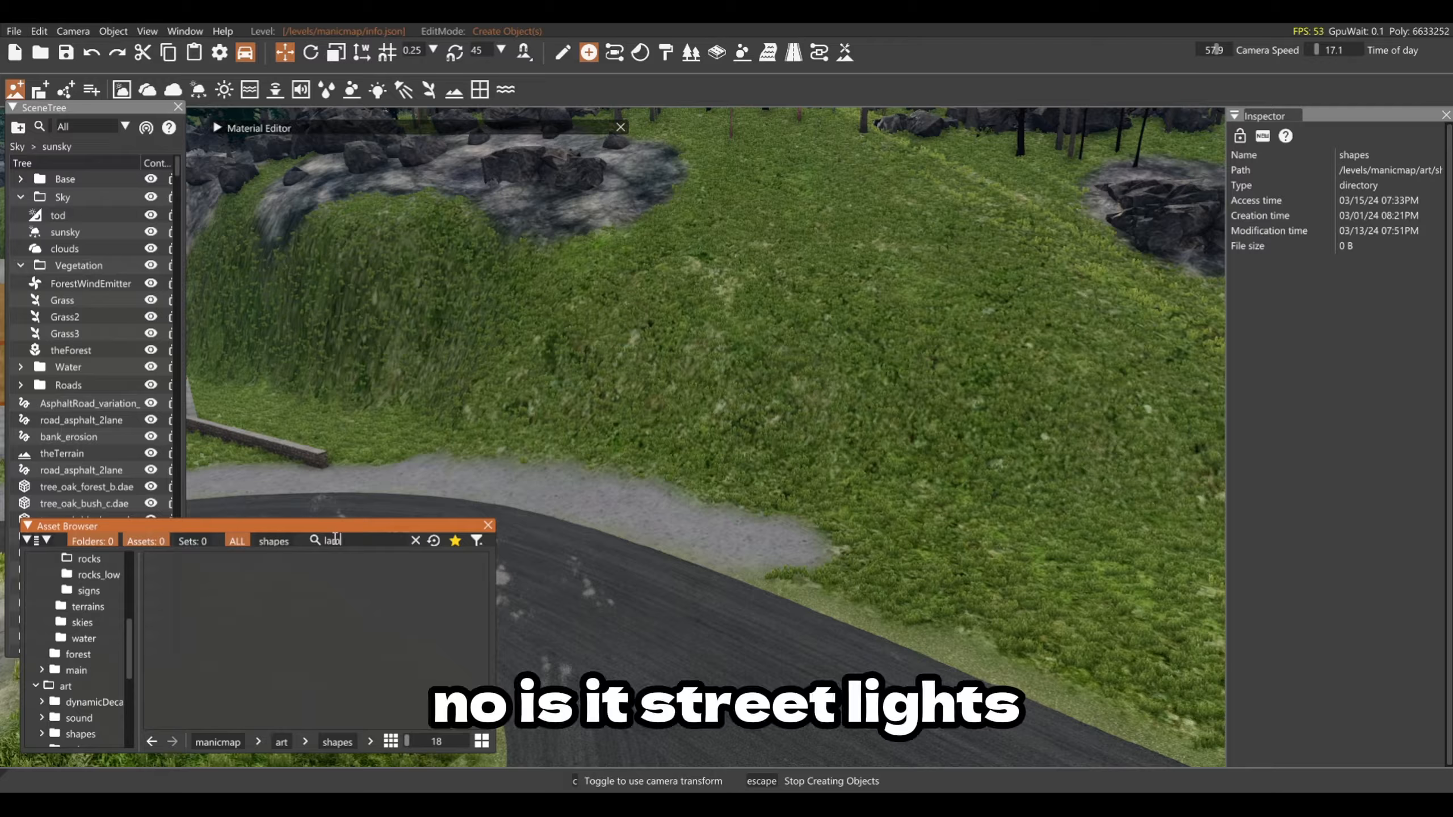
type("str")
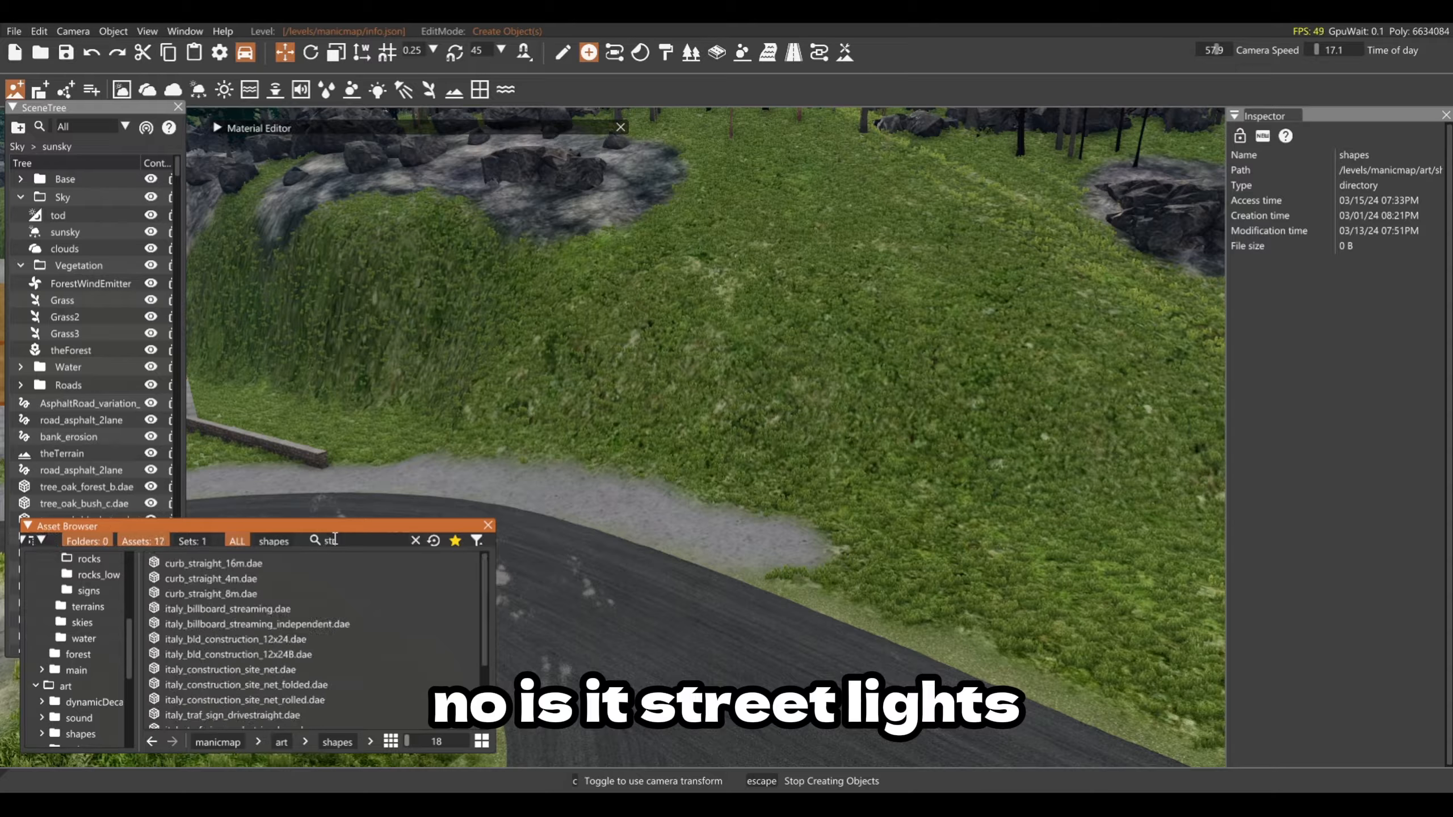
type("ee")
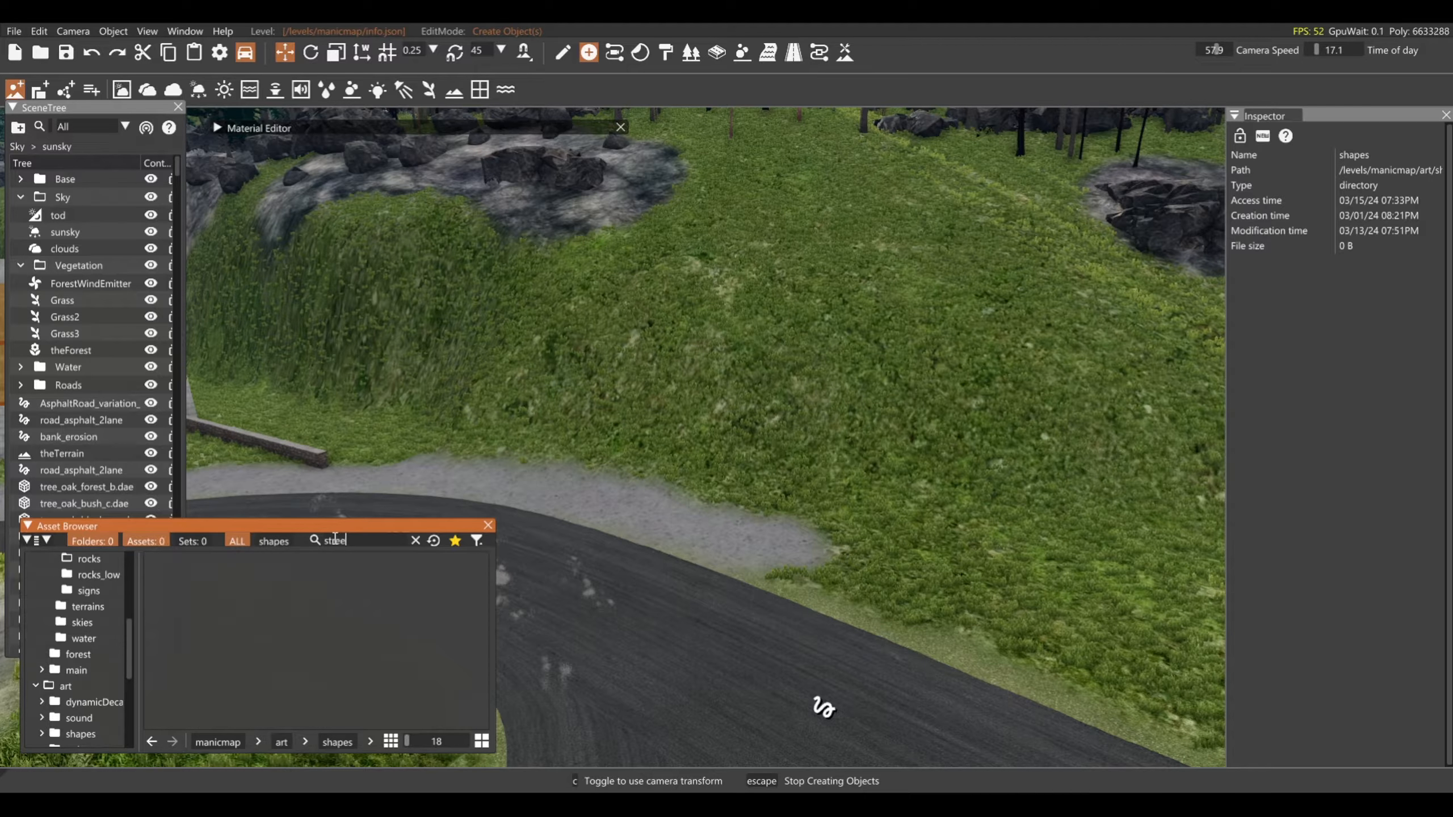
key("BackSpace")
key("BackSpace")
key("BackSpace")
key("BackSpace")
key("BackSpace")
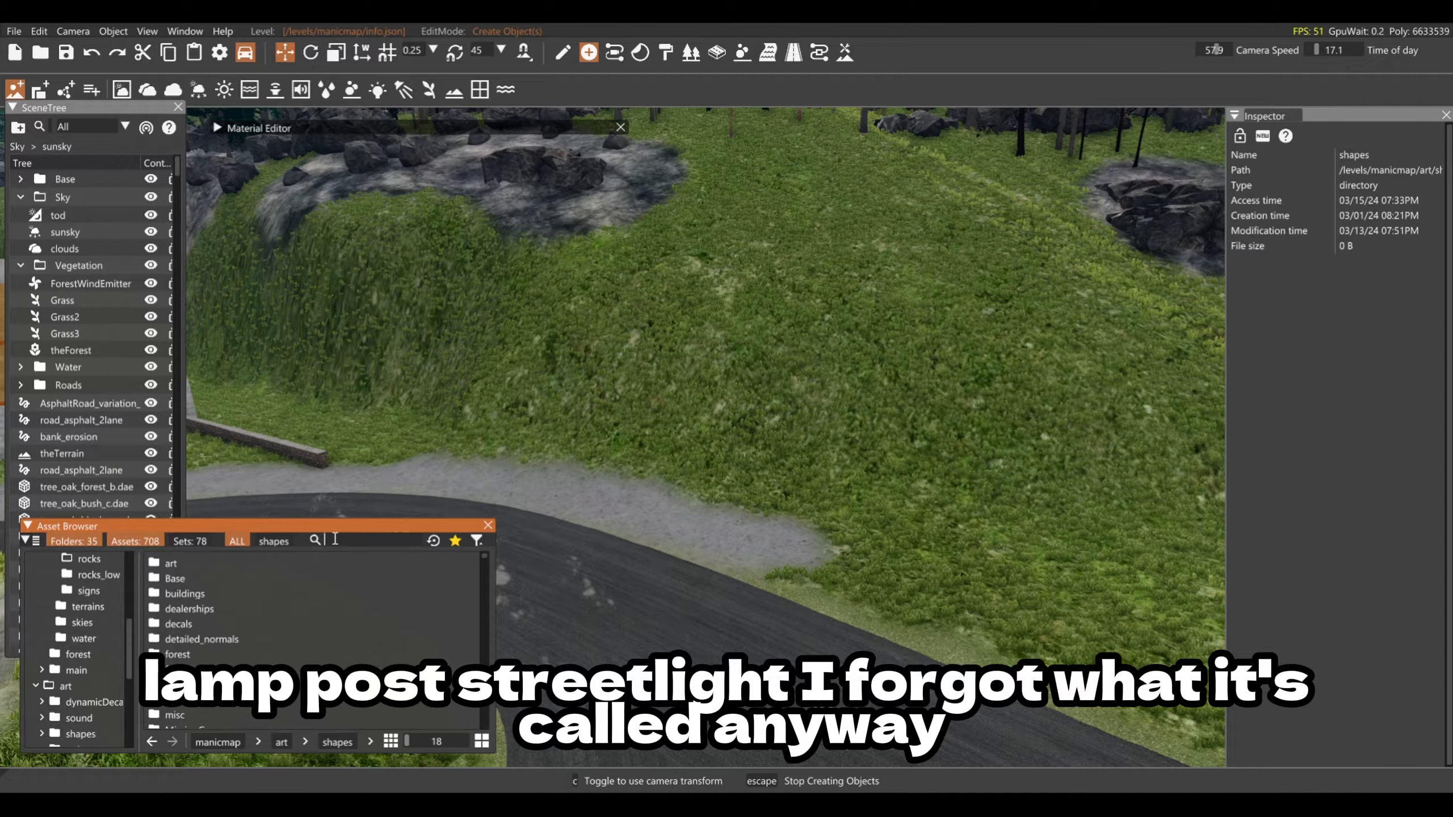
type("www")
right_click_drag(630, 384, 618, 384)
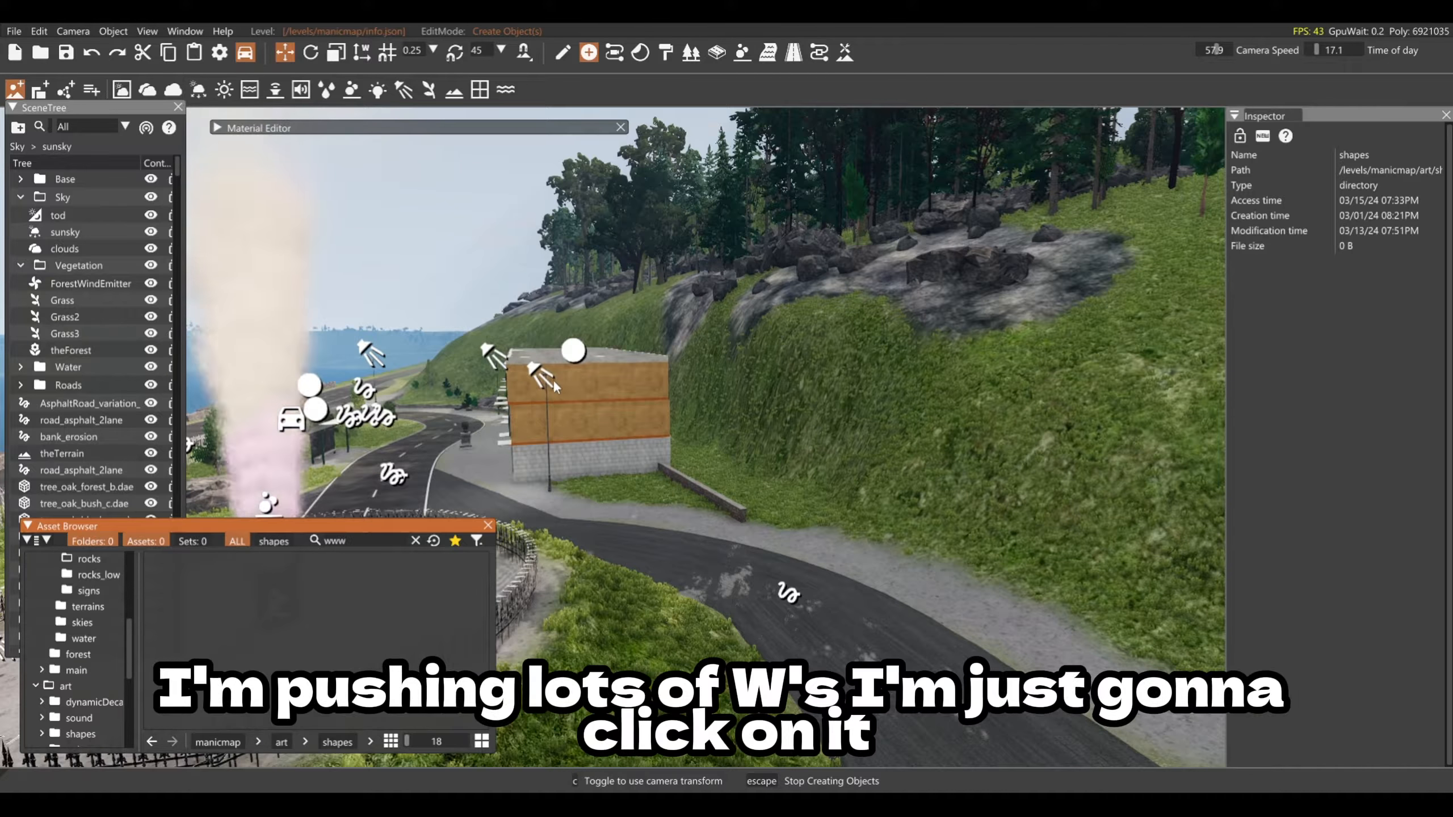
key("BackSpace")
key("BackSpace")
key("BackSpace")
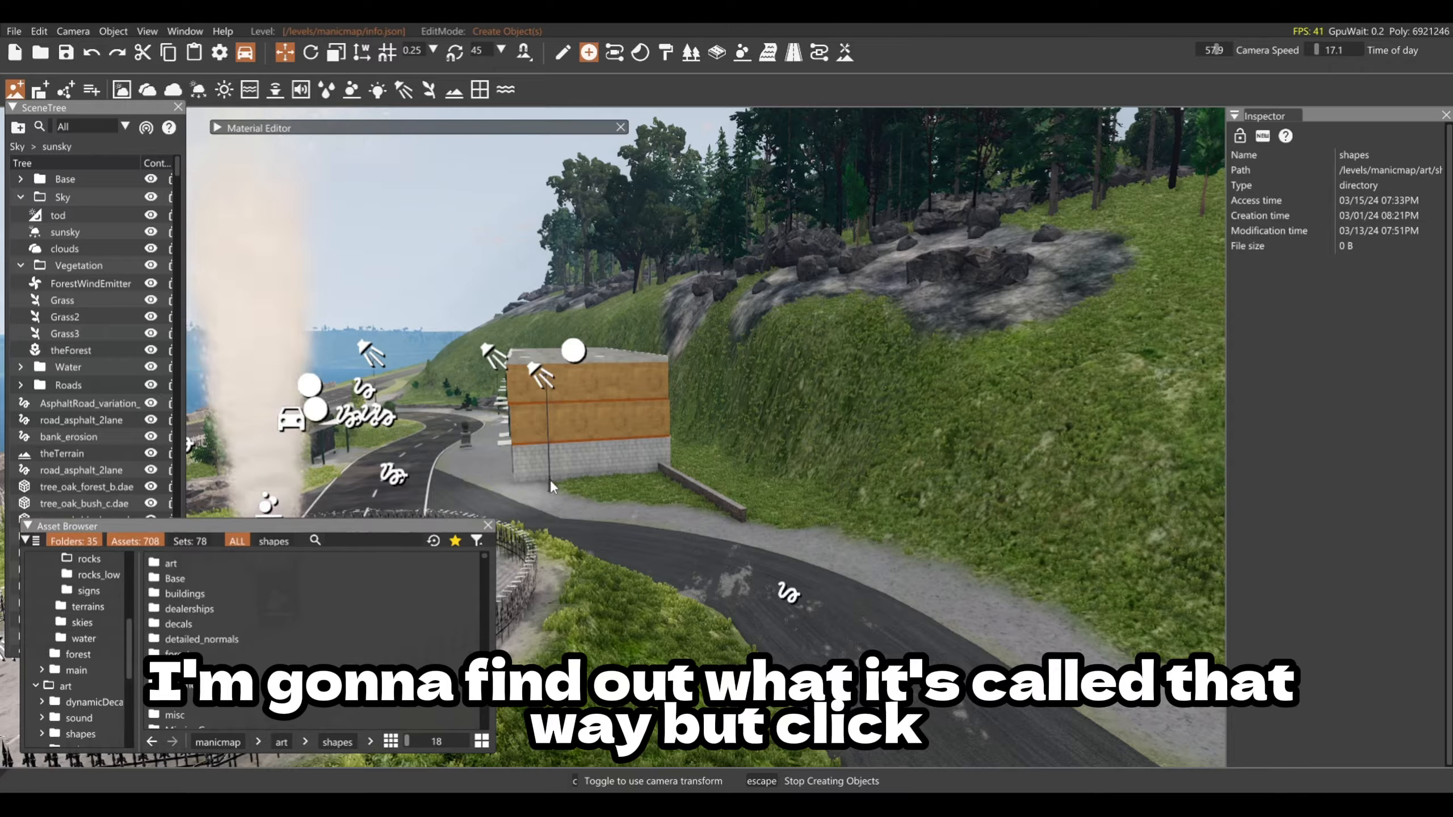
Step: Leave object creation and select the street light pole beside the orange building to check its shape name
key("Escape")
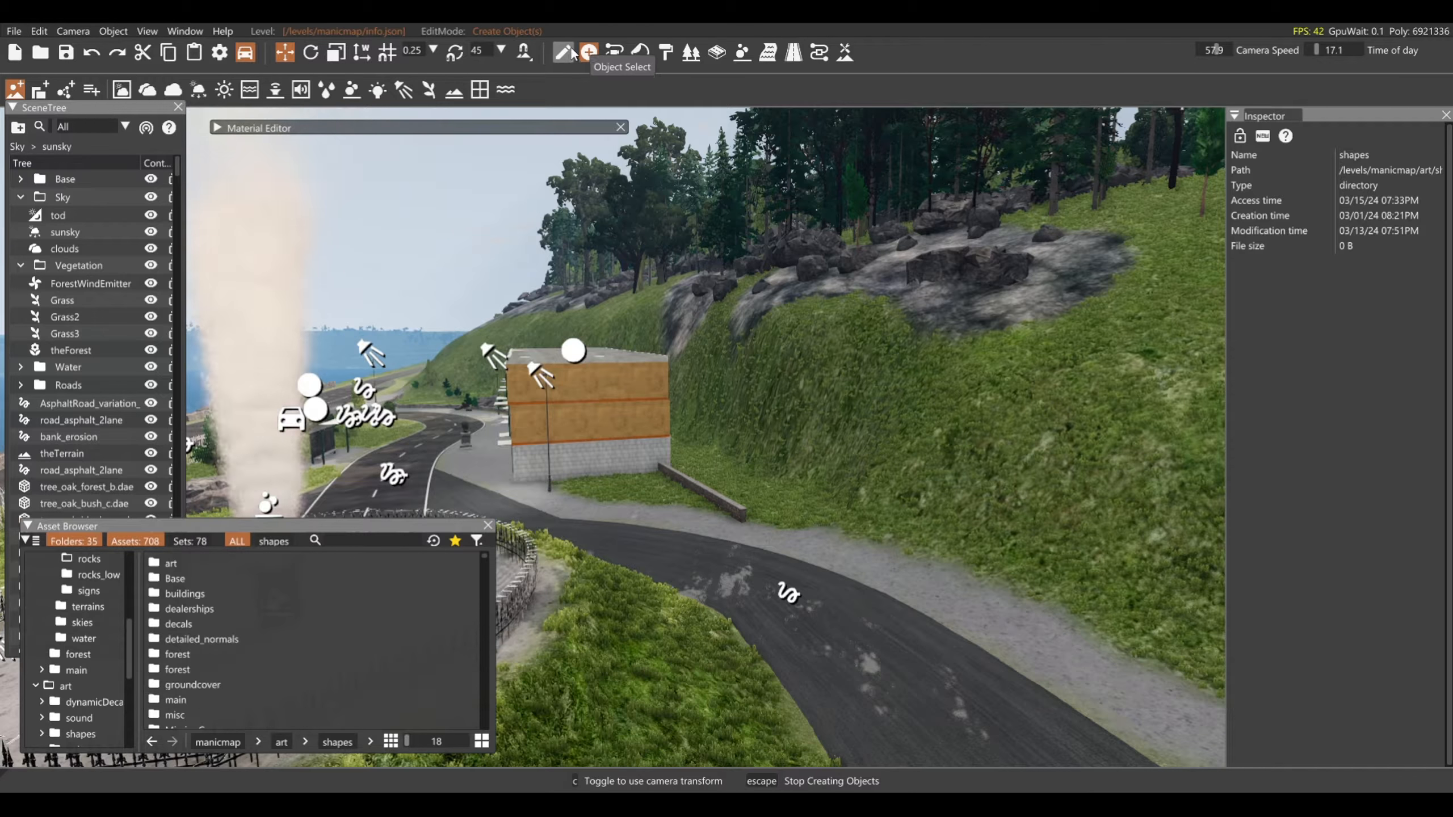
left_click(549, 483)
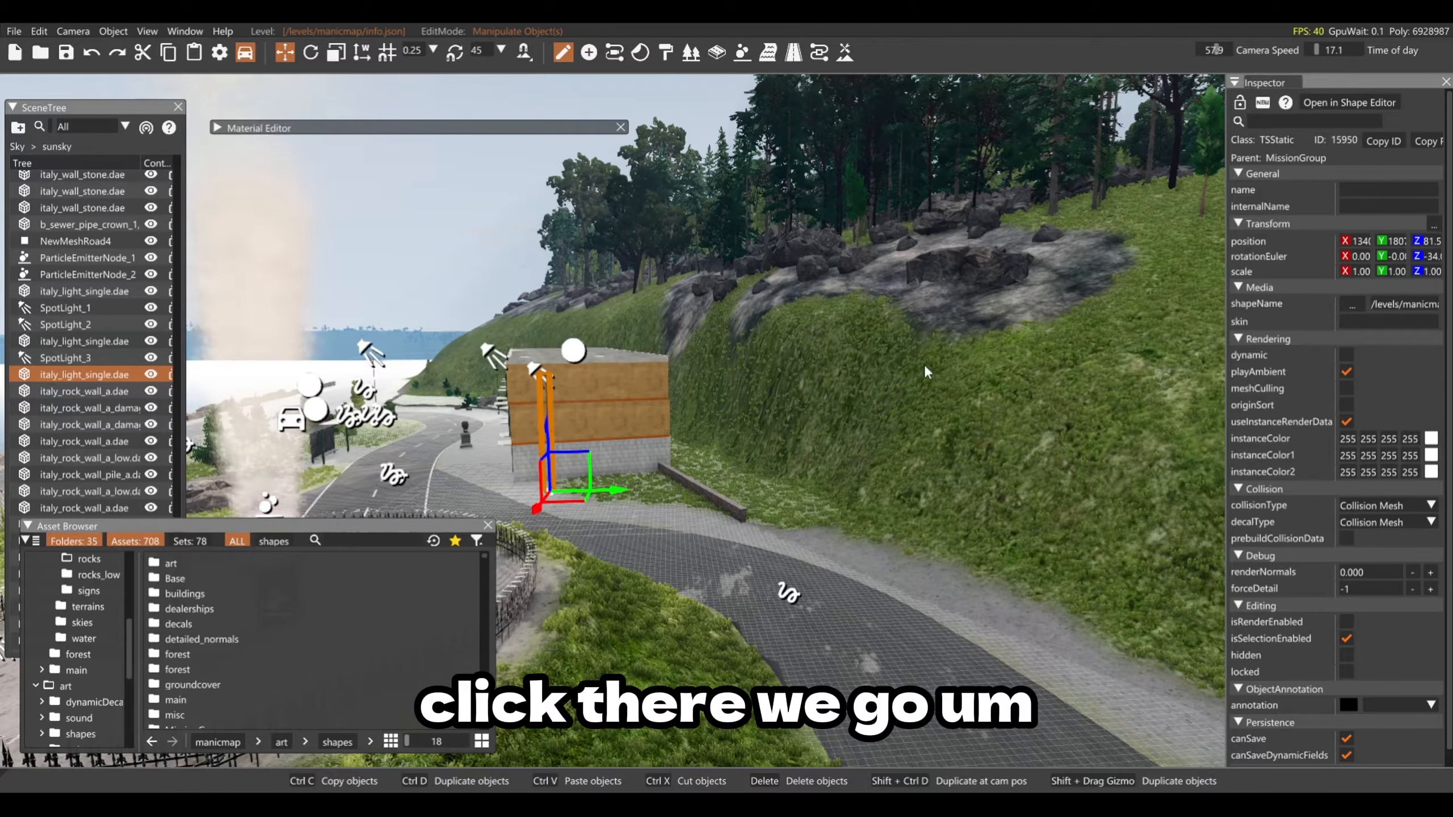
mouse_move(1230, 313)
left_mouse_down()
mouse_move(816, 293)
mouse_move(1237, 321)
left_mouse_up()
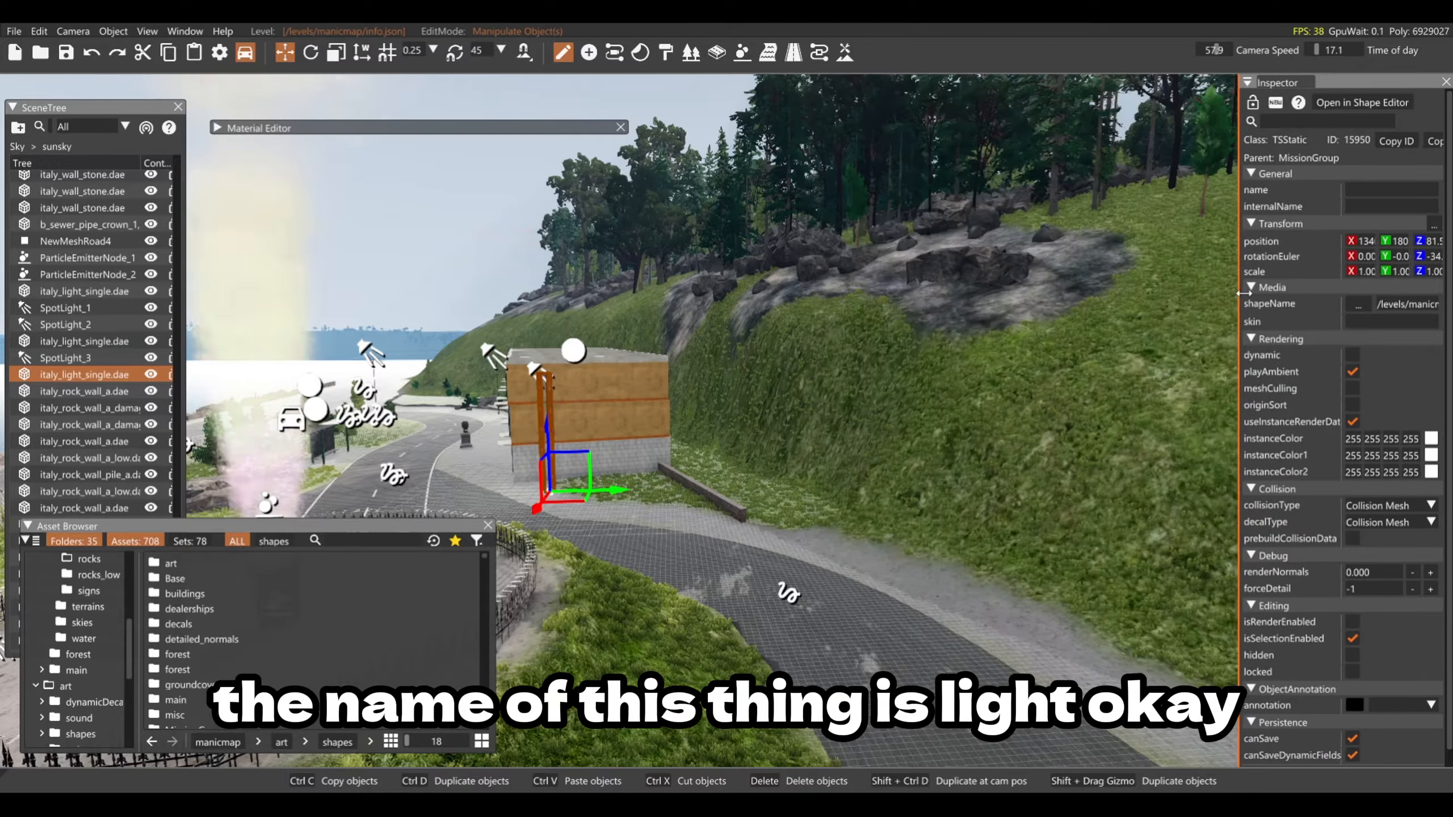
Step: Search the assets for "light" and preview italy_airport_lightpole.dae, italy_light_single.dae and italy_traffic_light_ew_pd_left.dae
left_click(341, 541)
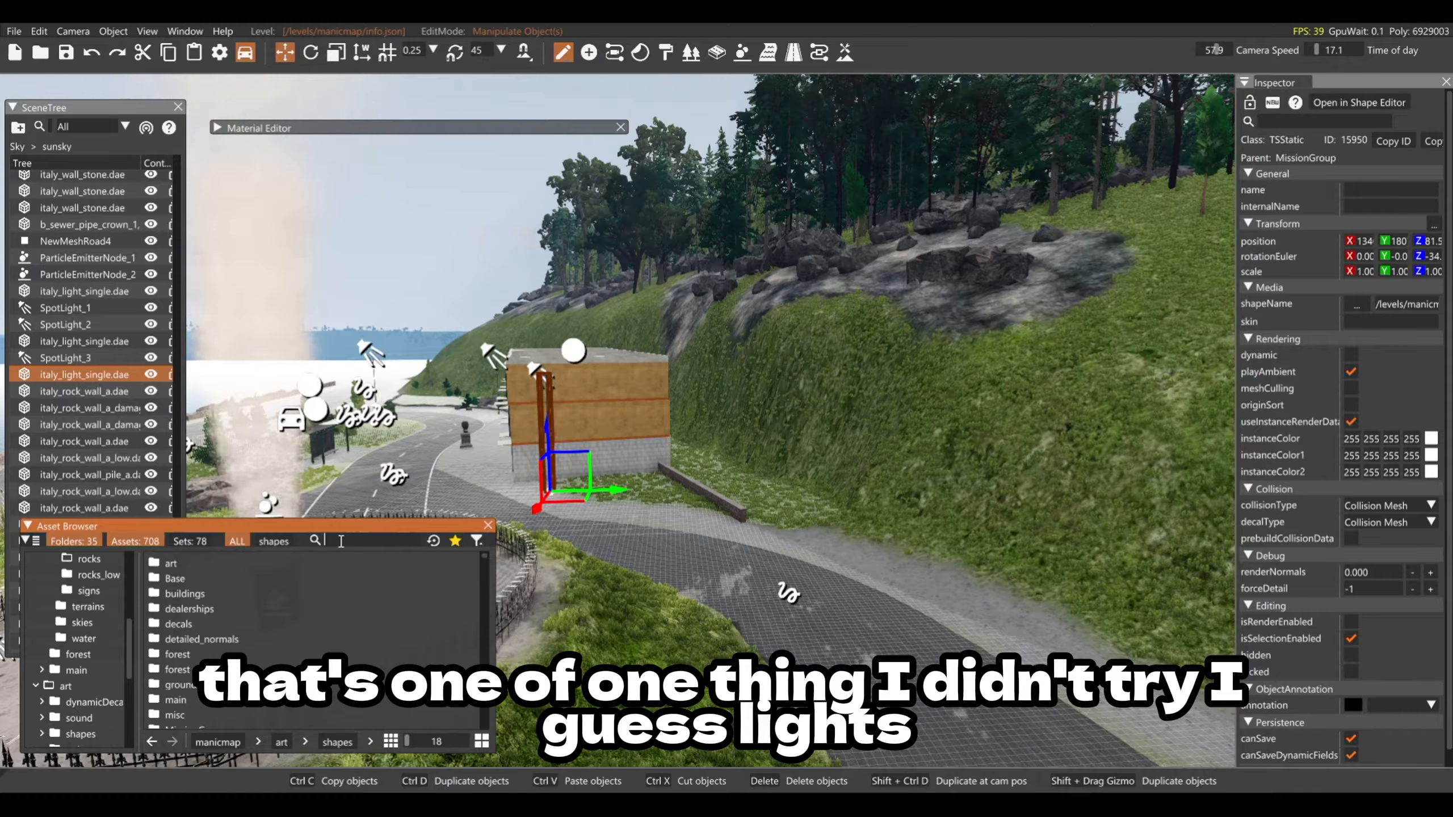
type("light")
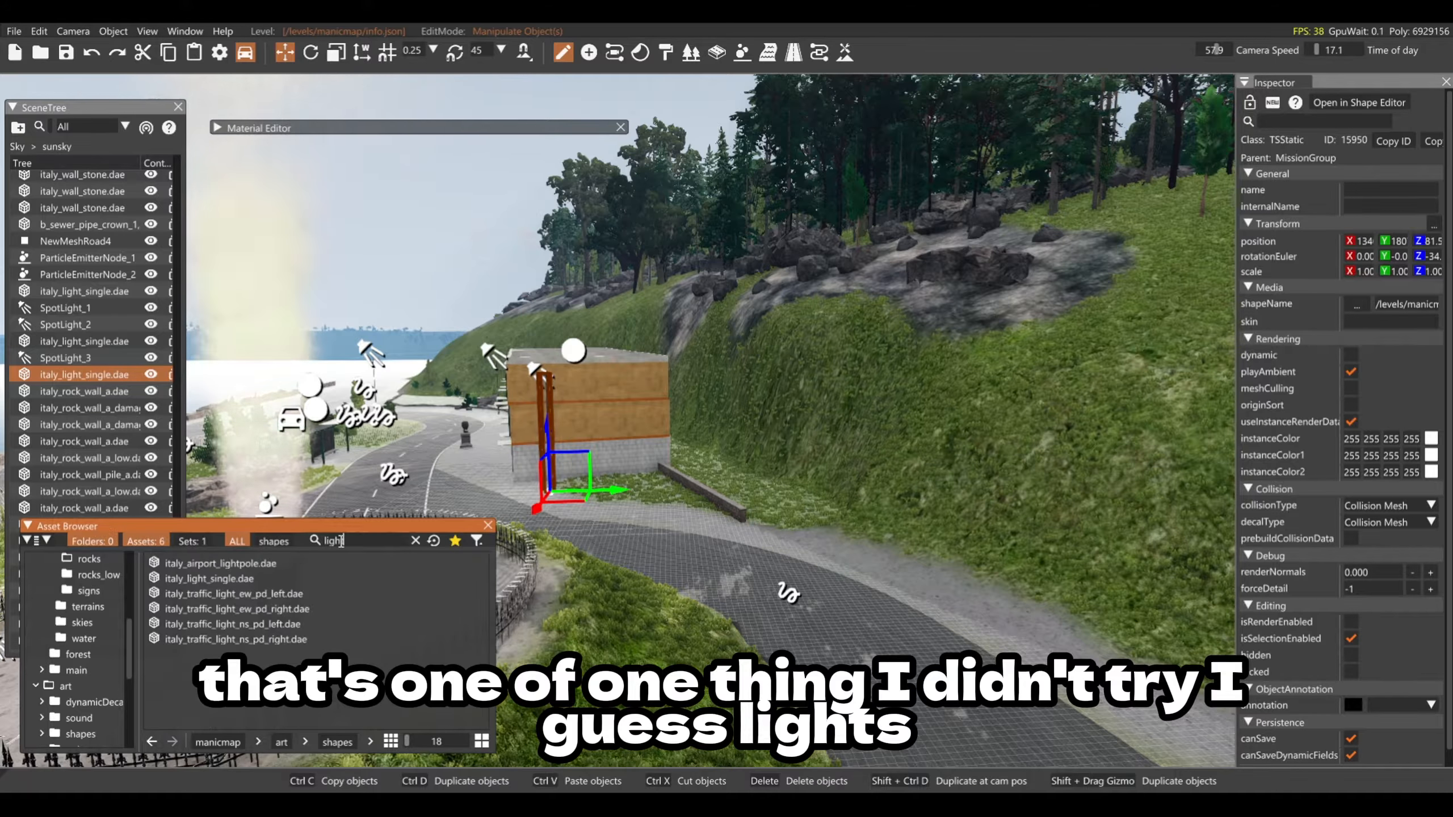
left_click(269, 562)
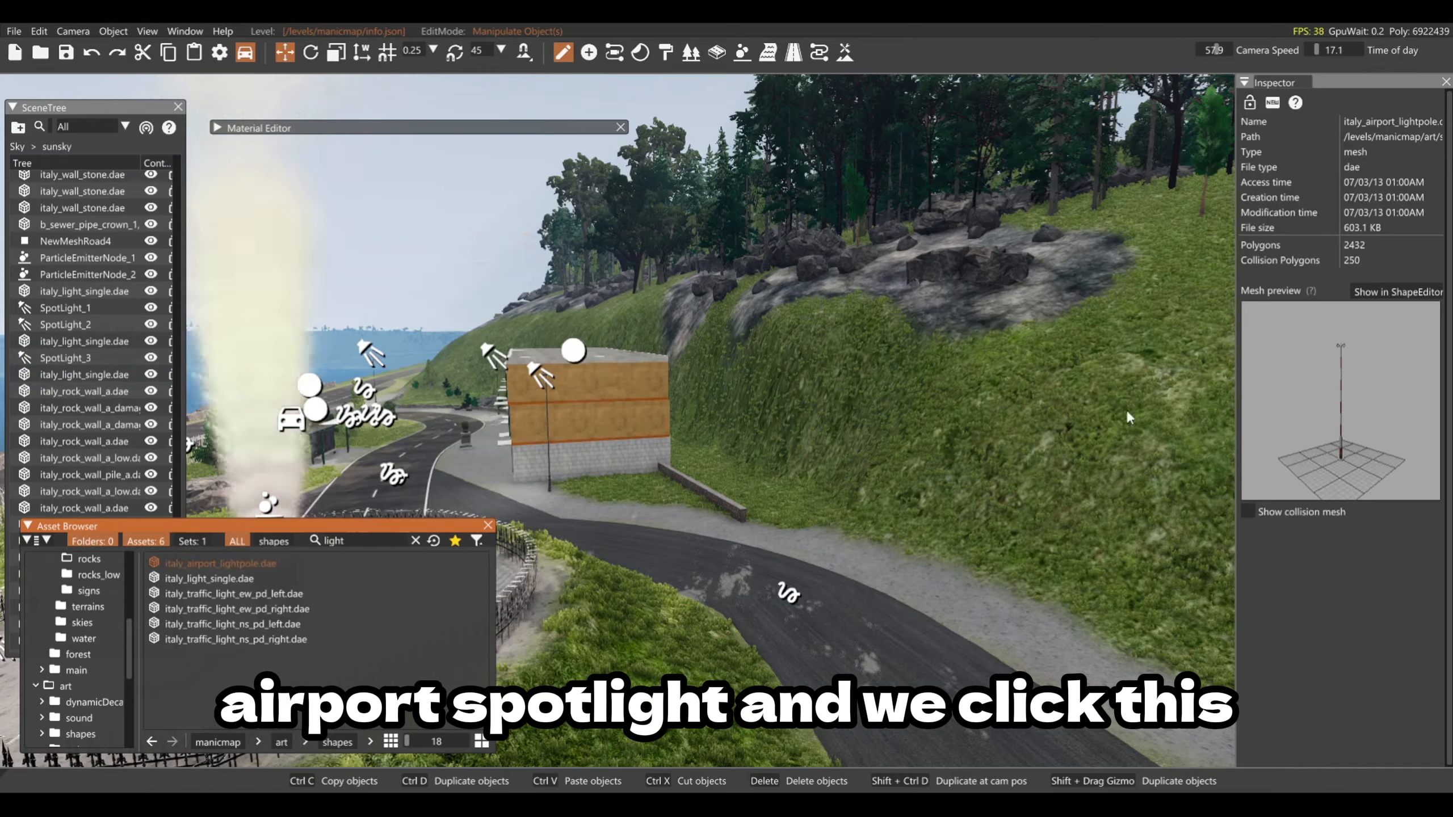
left_click(221, 580)
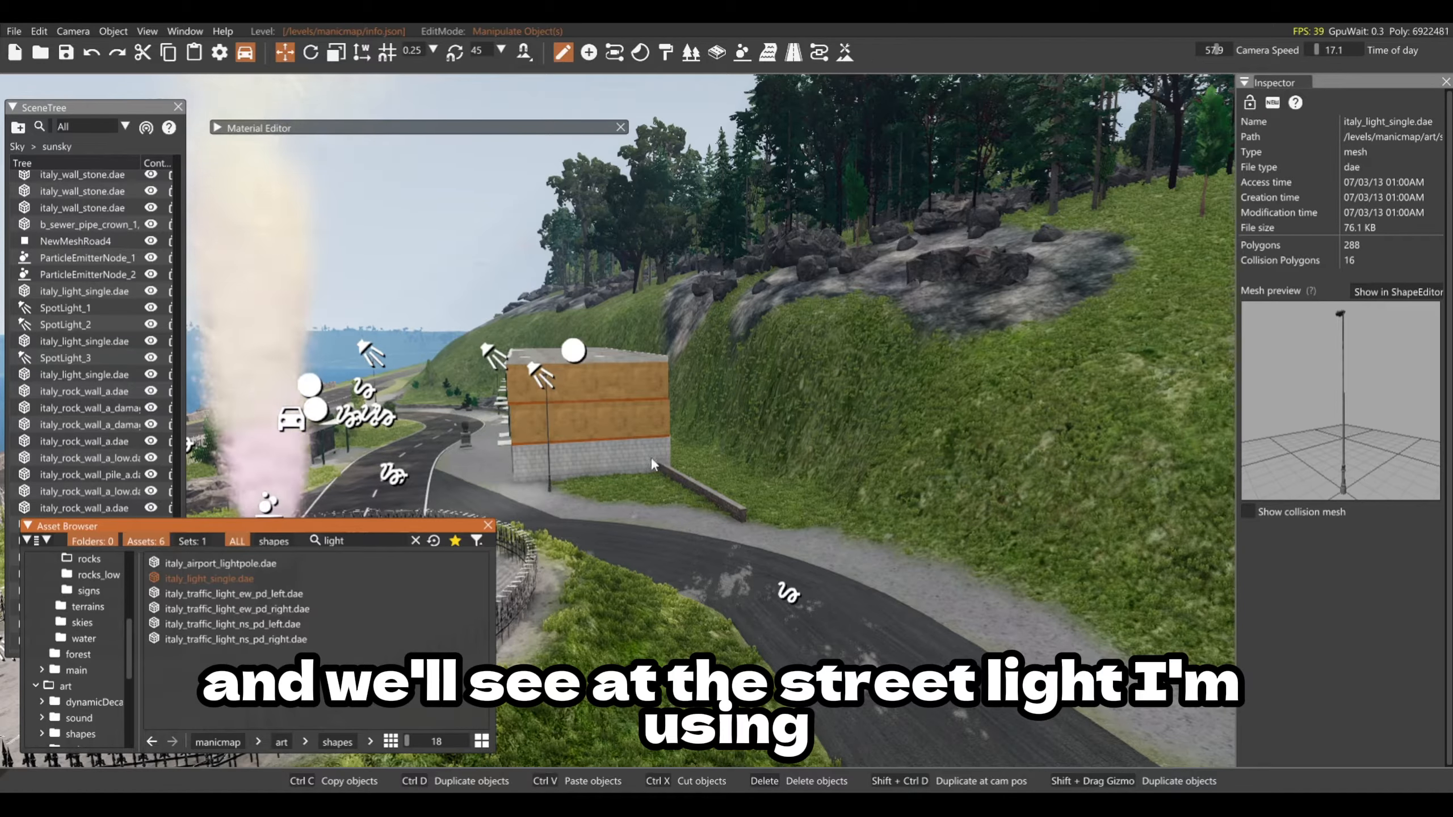
left_click(247, 592)
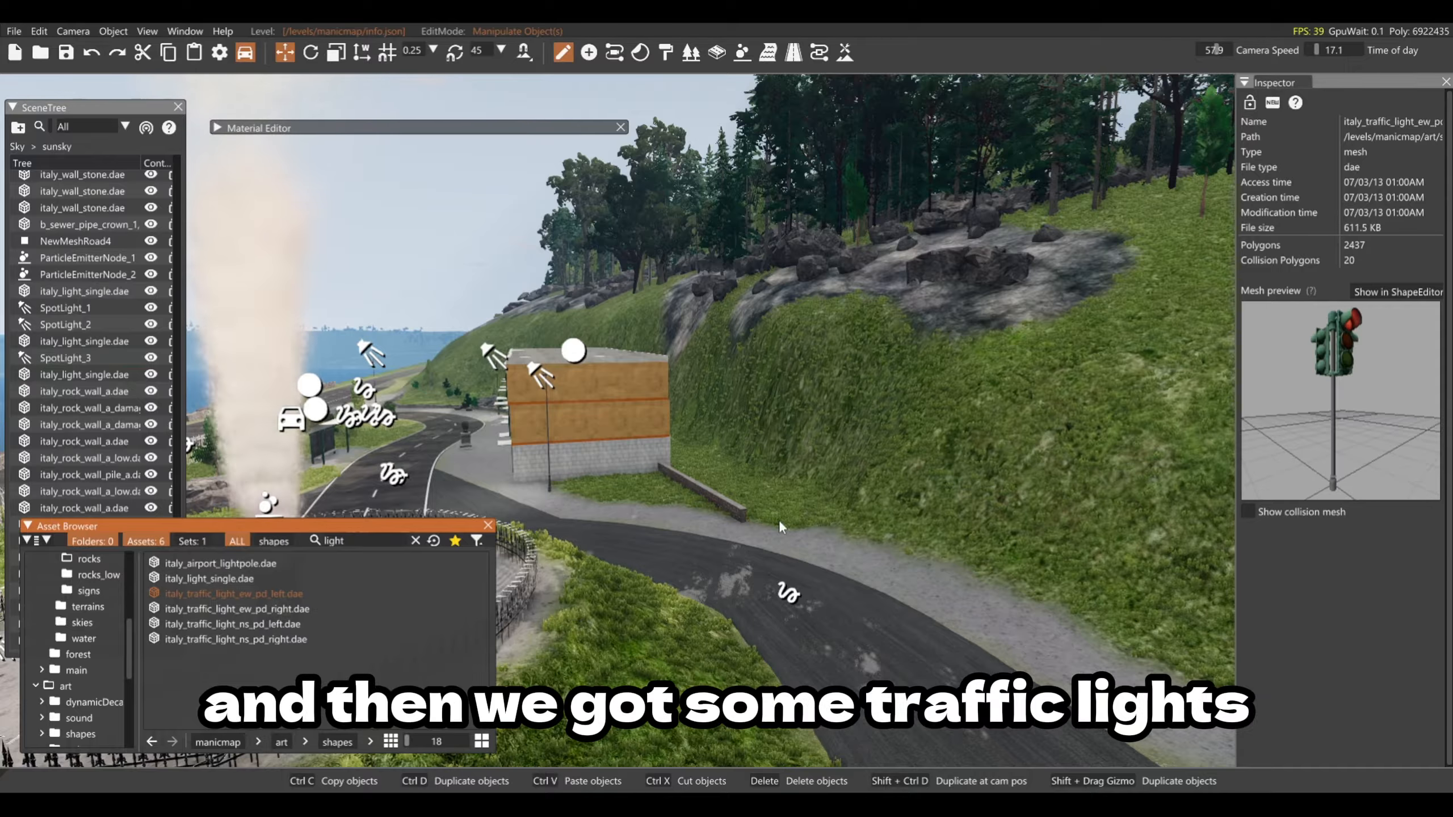
Step: Place an italy_light_single.dae street light on the gravel verge beside the road bend and deselect it
left_click(231, 577)
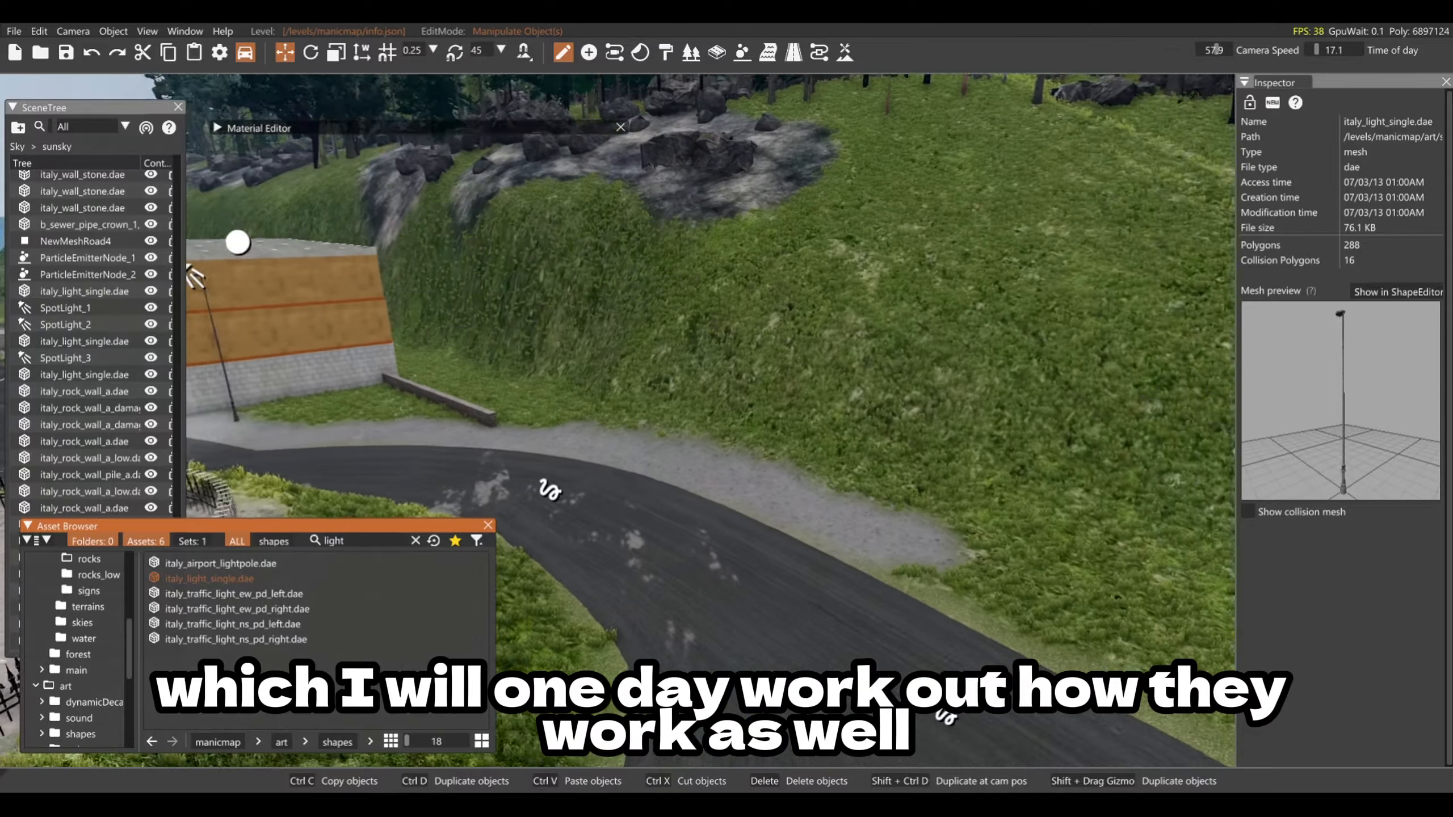
right_click_drag(309, 580, 309, 580)
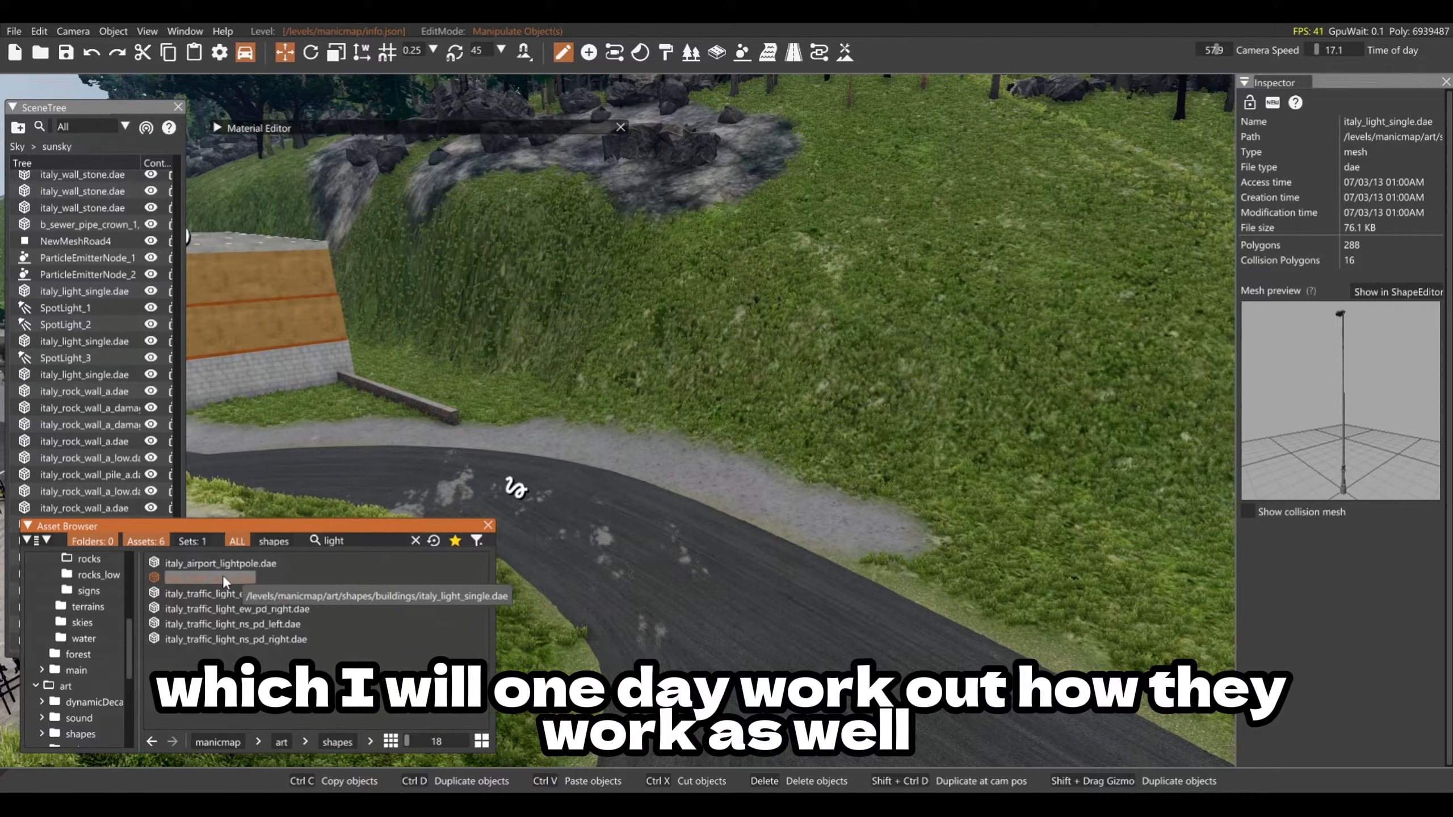
left_click_drag(224, 578, 835, 544)
right_click_drag(835, 545, 769, 325)
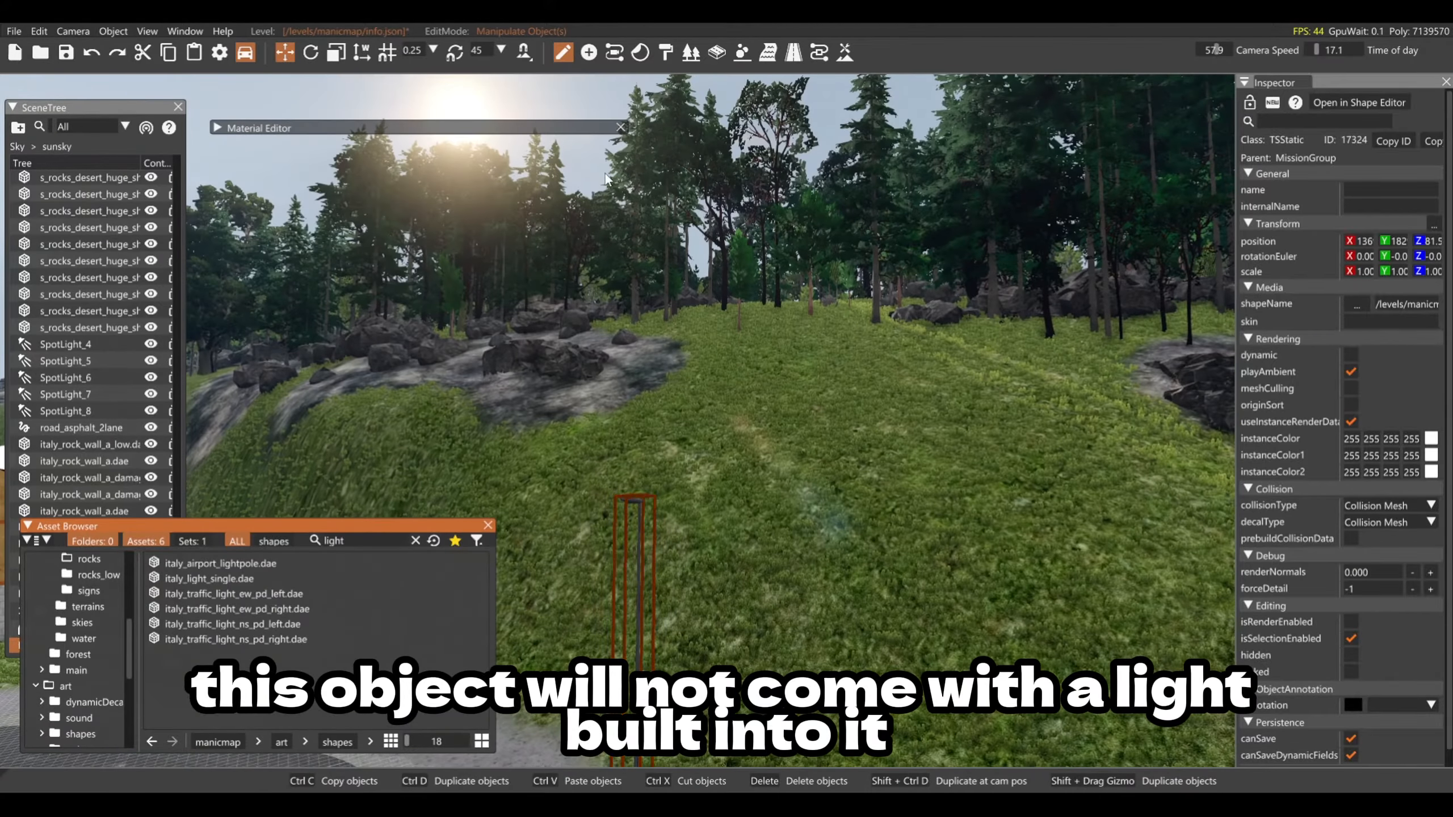
left_click(765, 537)
mouse_move(765, 538)
right_mouse_down()
mouse_move(795, 572)
mouse_move(573, 629)
mouse_move(469, 619)
mouse_move(767, 551)
right_mouse_up()
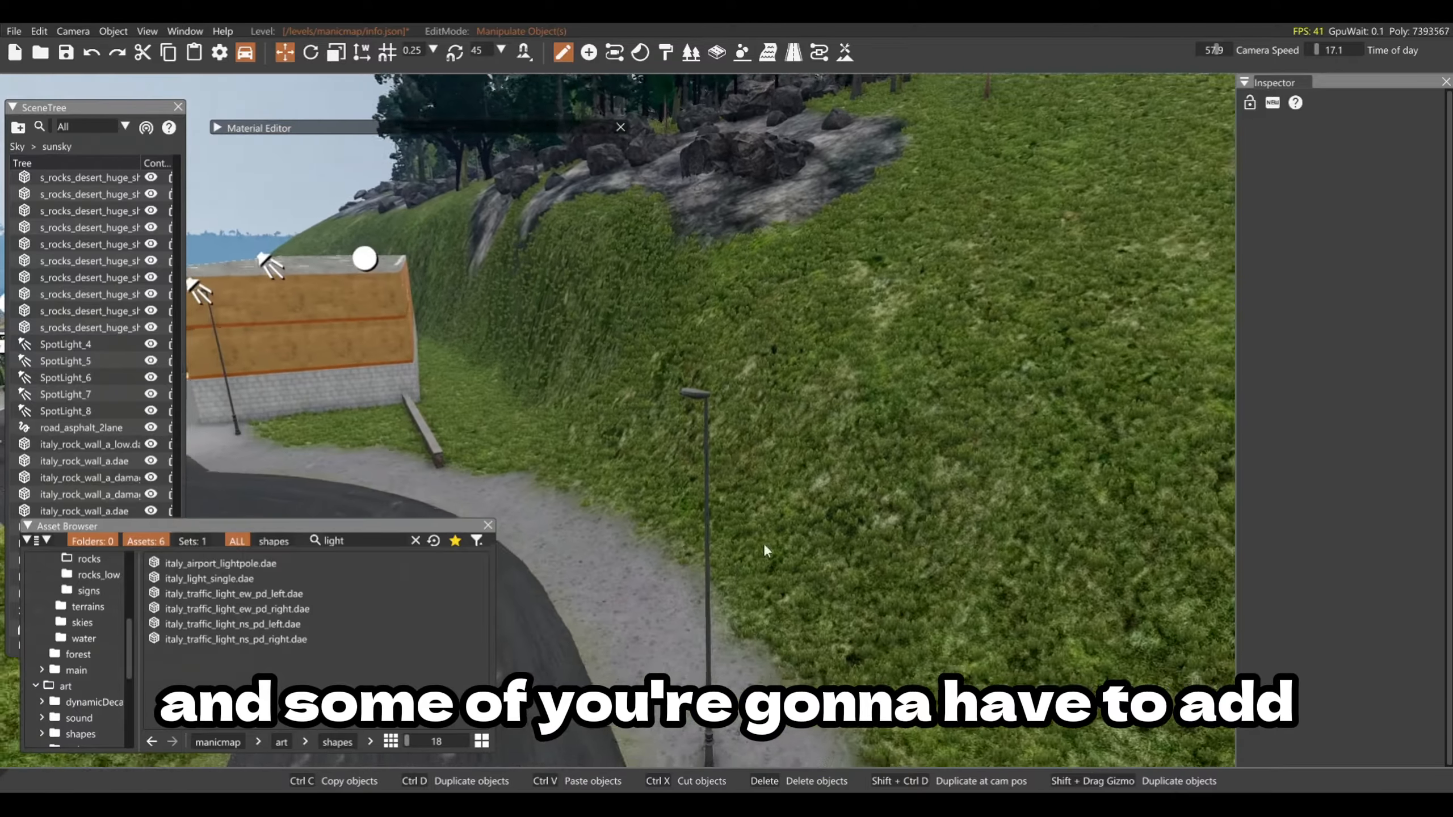
Step: Create a spotlight on the lamp head of the new street light
left_click(590, 52)
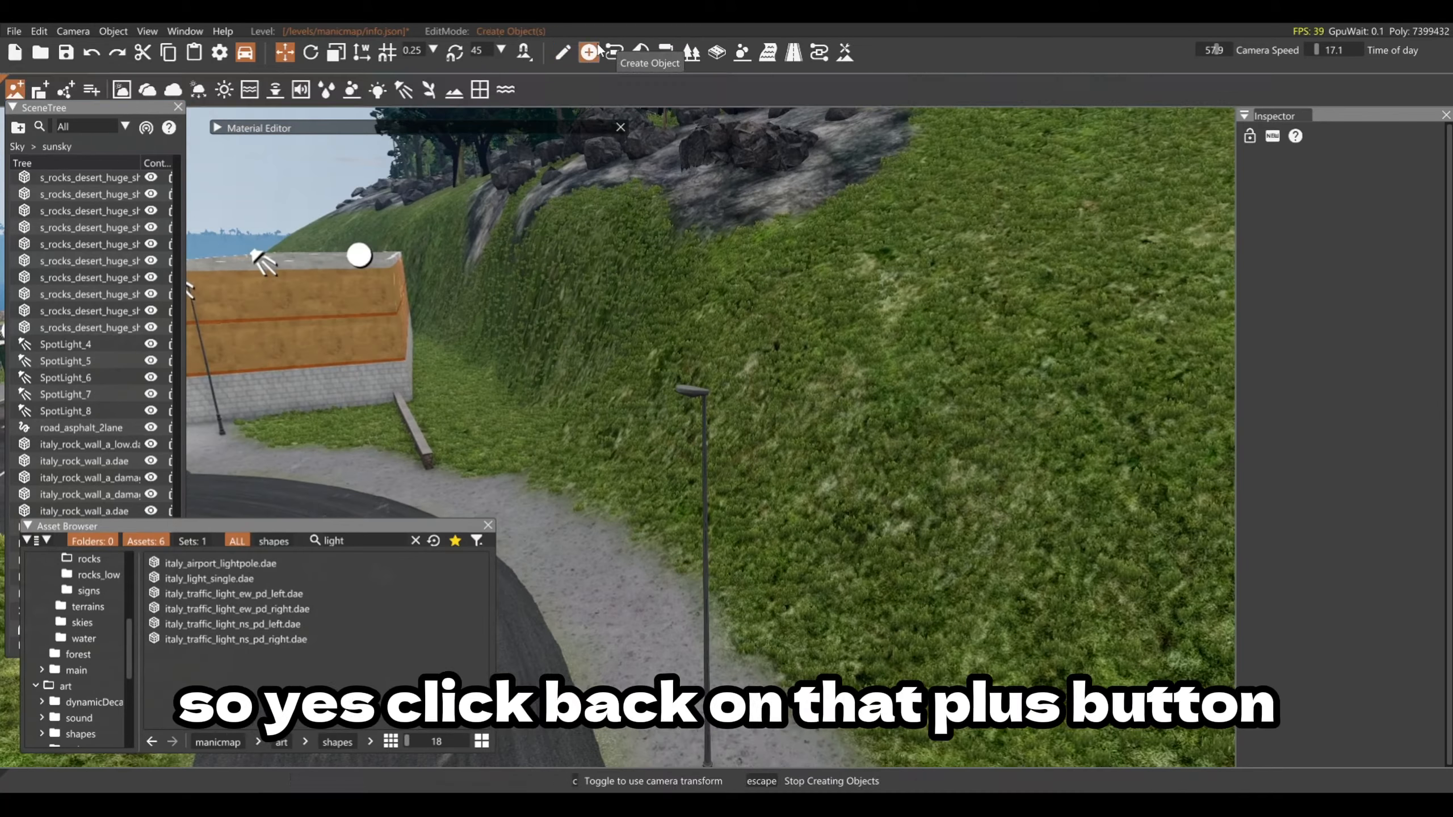
left_click(377, 89)
left_click(403, 90)
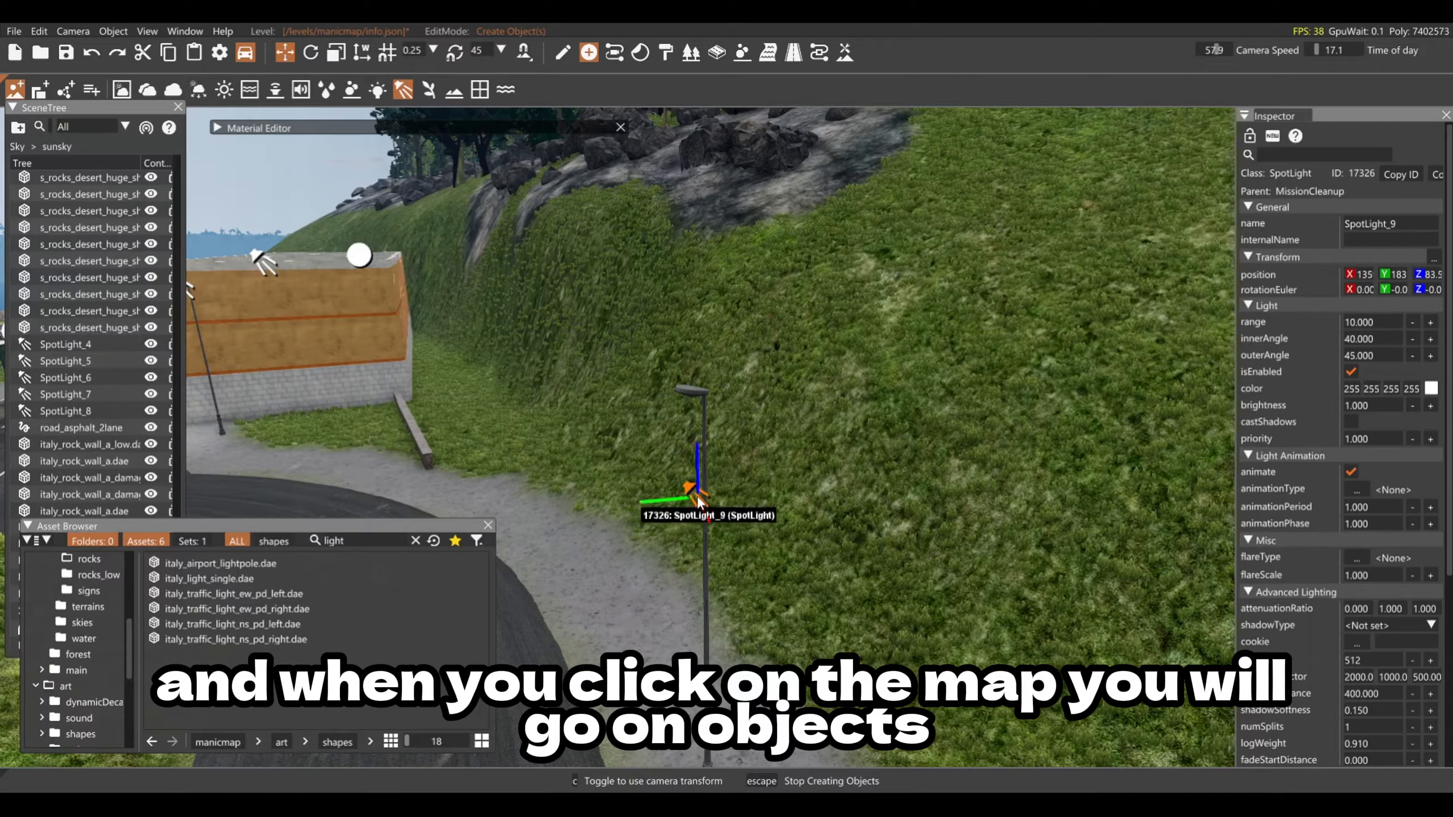
left_click(685, 394)
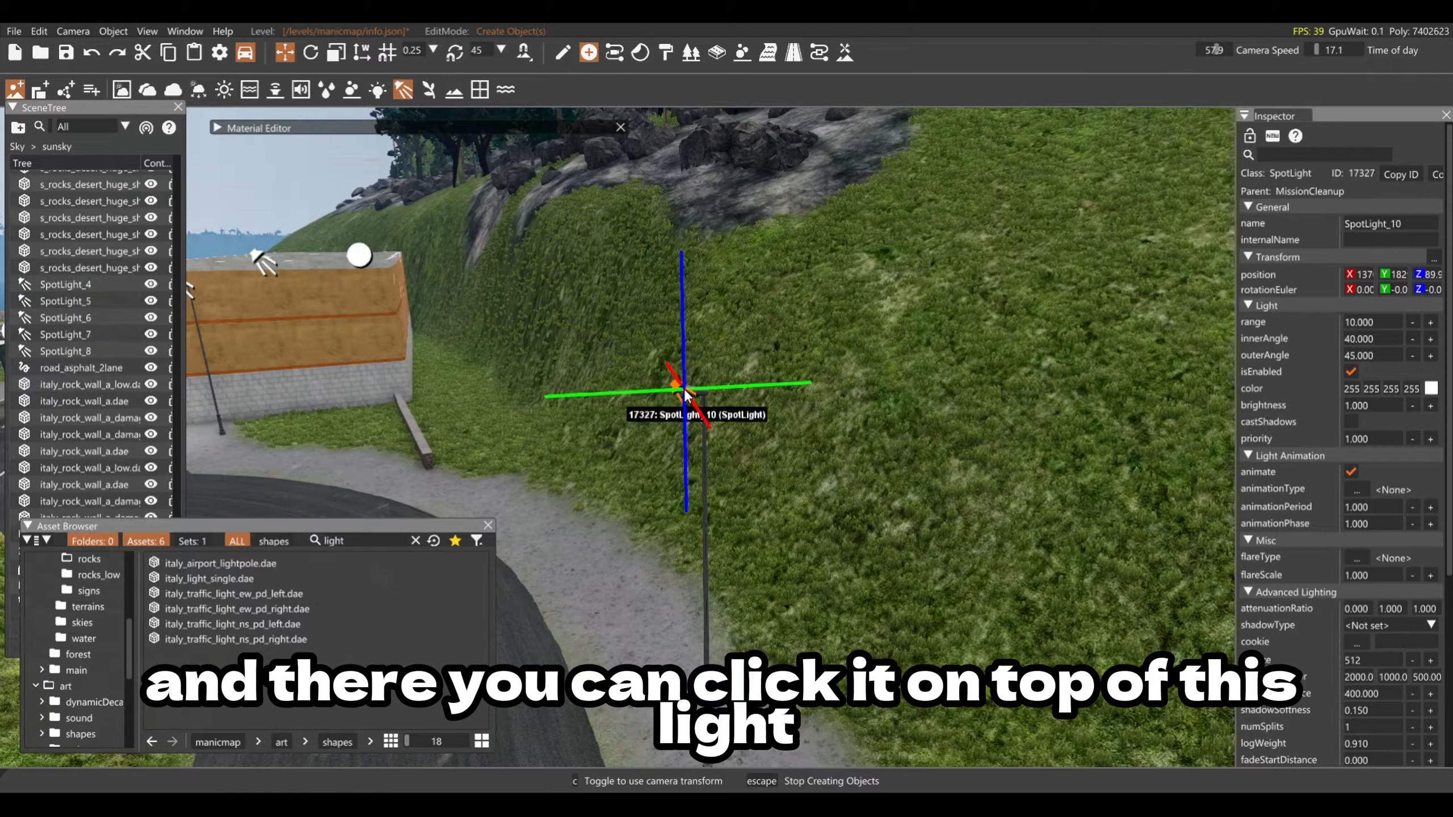
Step: Return to object selection, select the new spotlight and move it along its X axis towards the lamp head
left_click(563, 53)
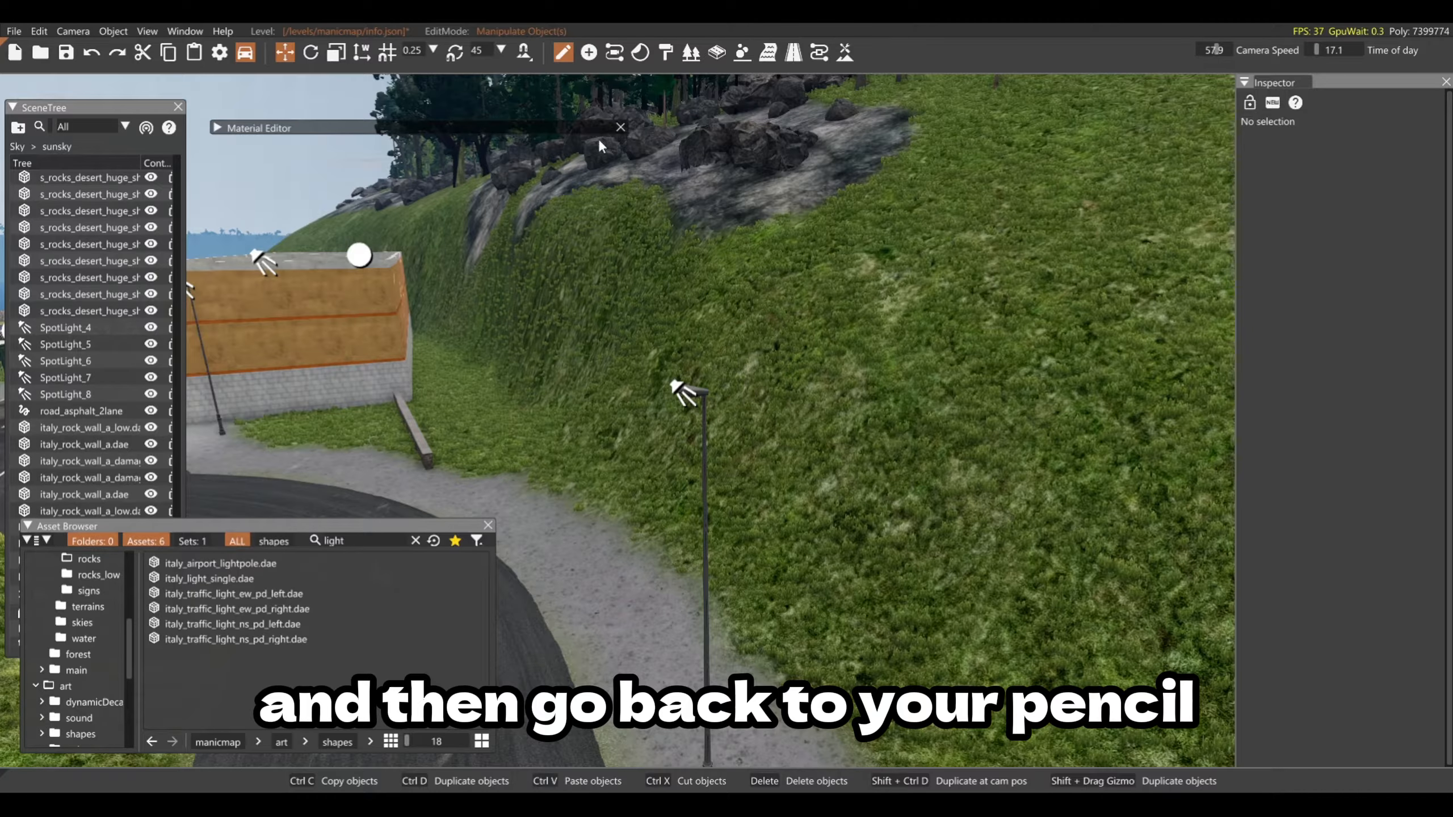
left_click(675, 388)
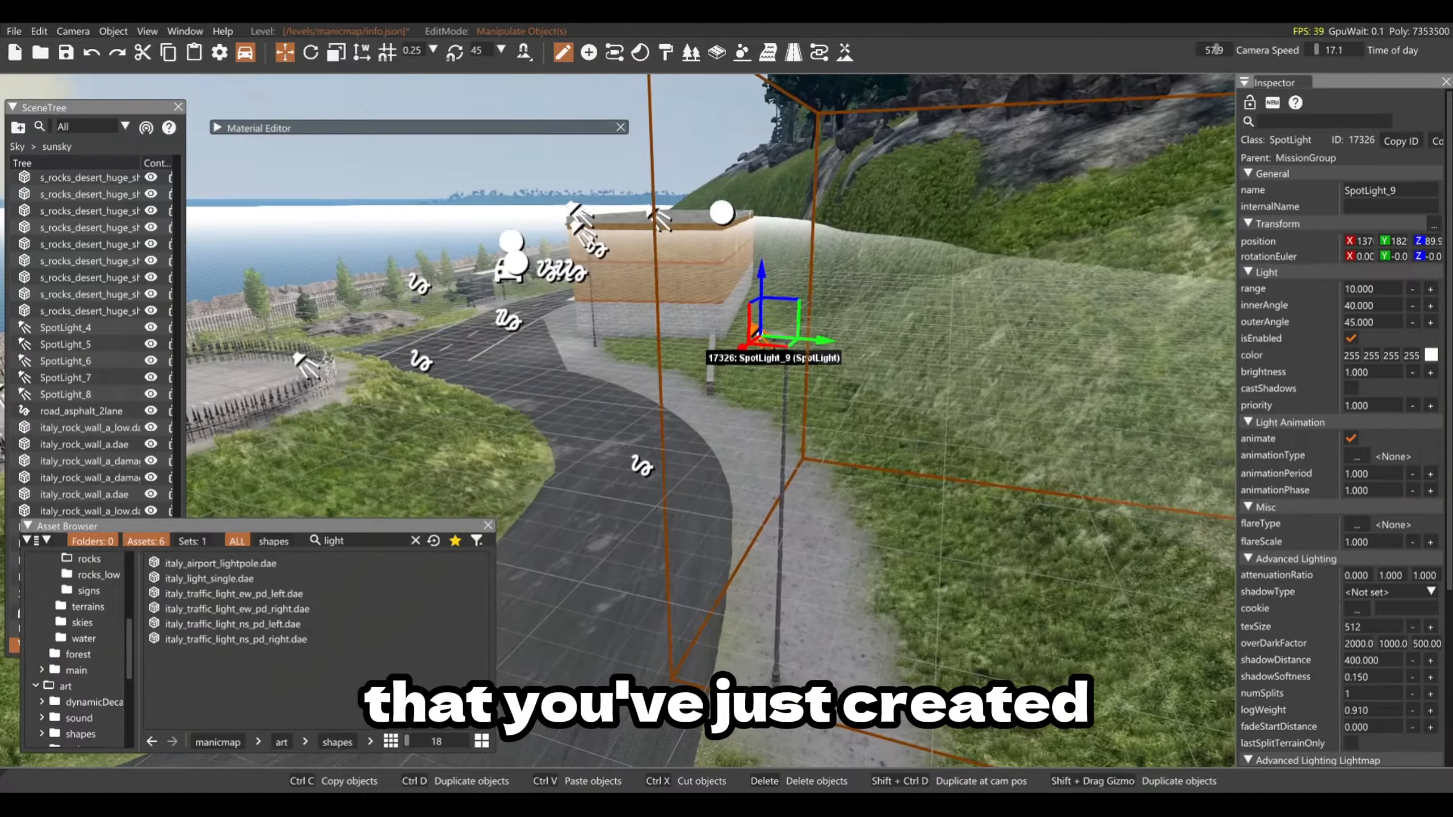
right_click_drag(675, 388, 658, 361)
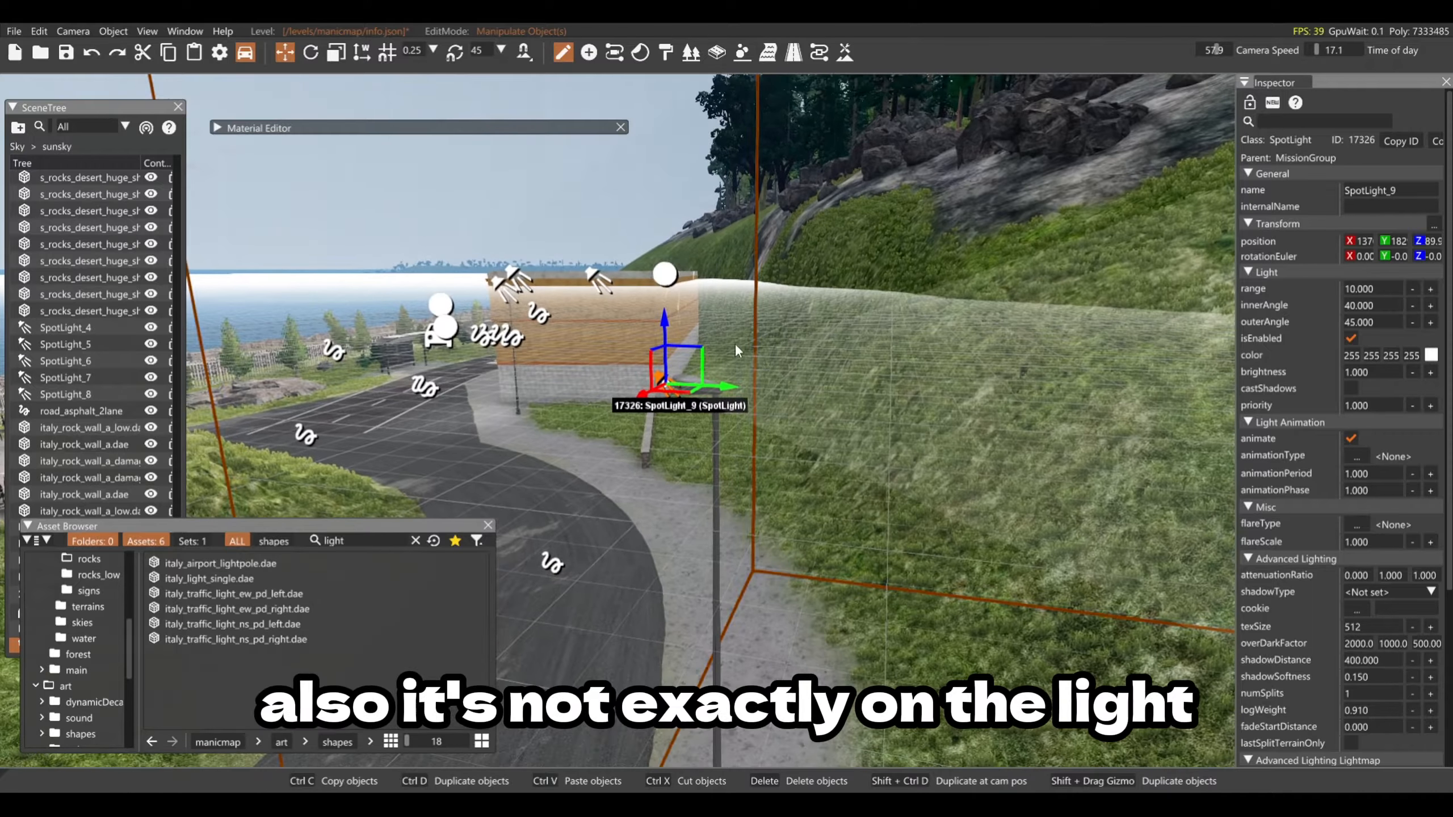
key("d")
key("a")
left_click_drag(826, 407, 888, 407)
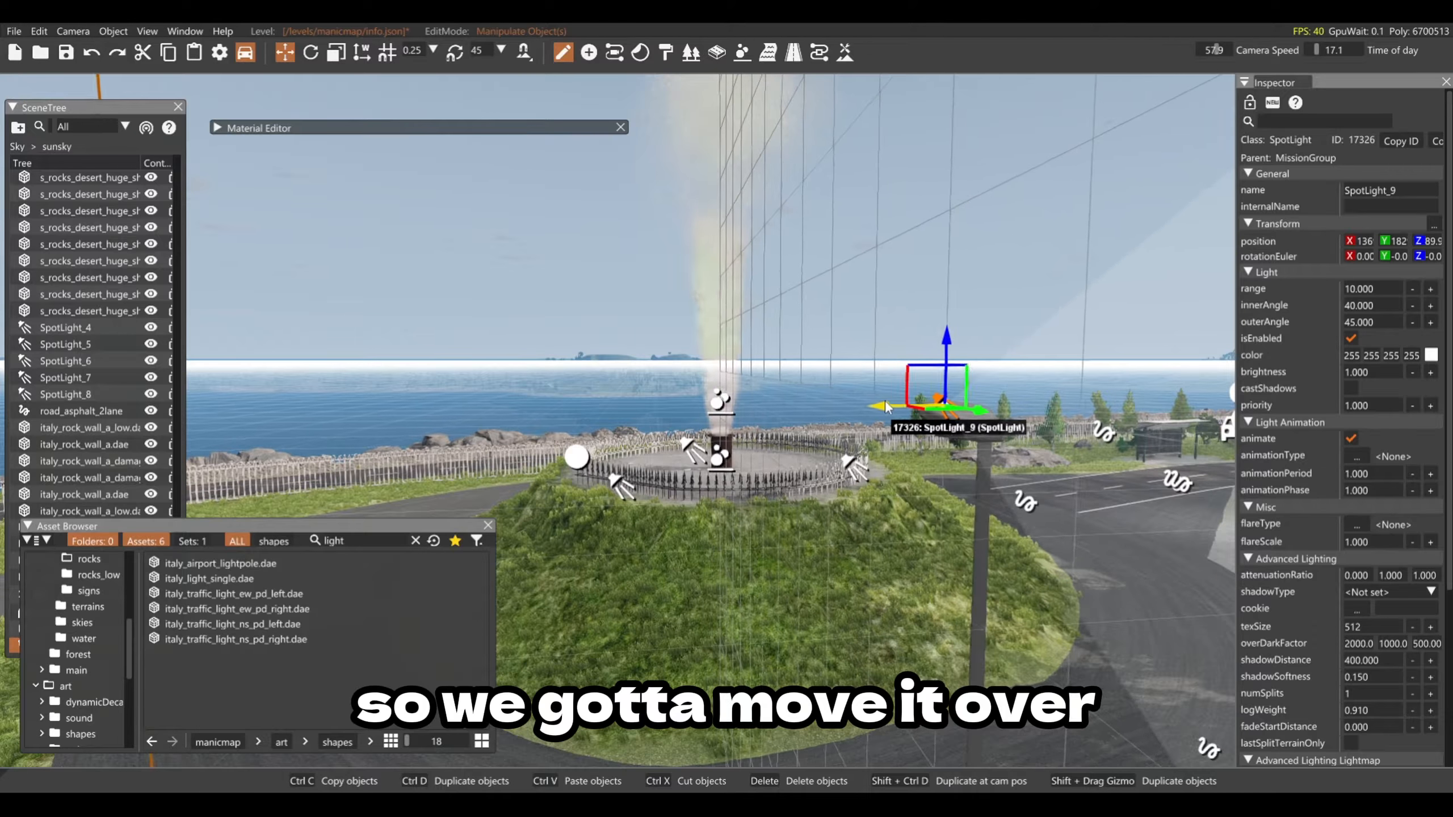
Step: View the spotlight from several sides and nudge it horizontally into line with the lamp head
key("d")
right_click_drag(886, 407, 963, 366)
key("a")
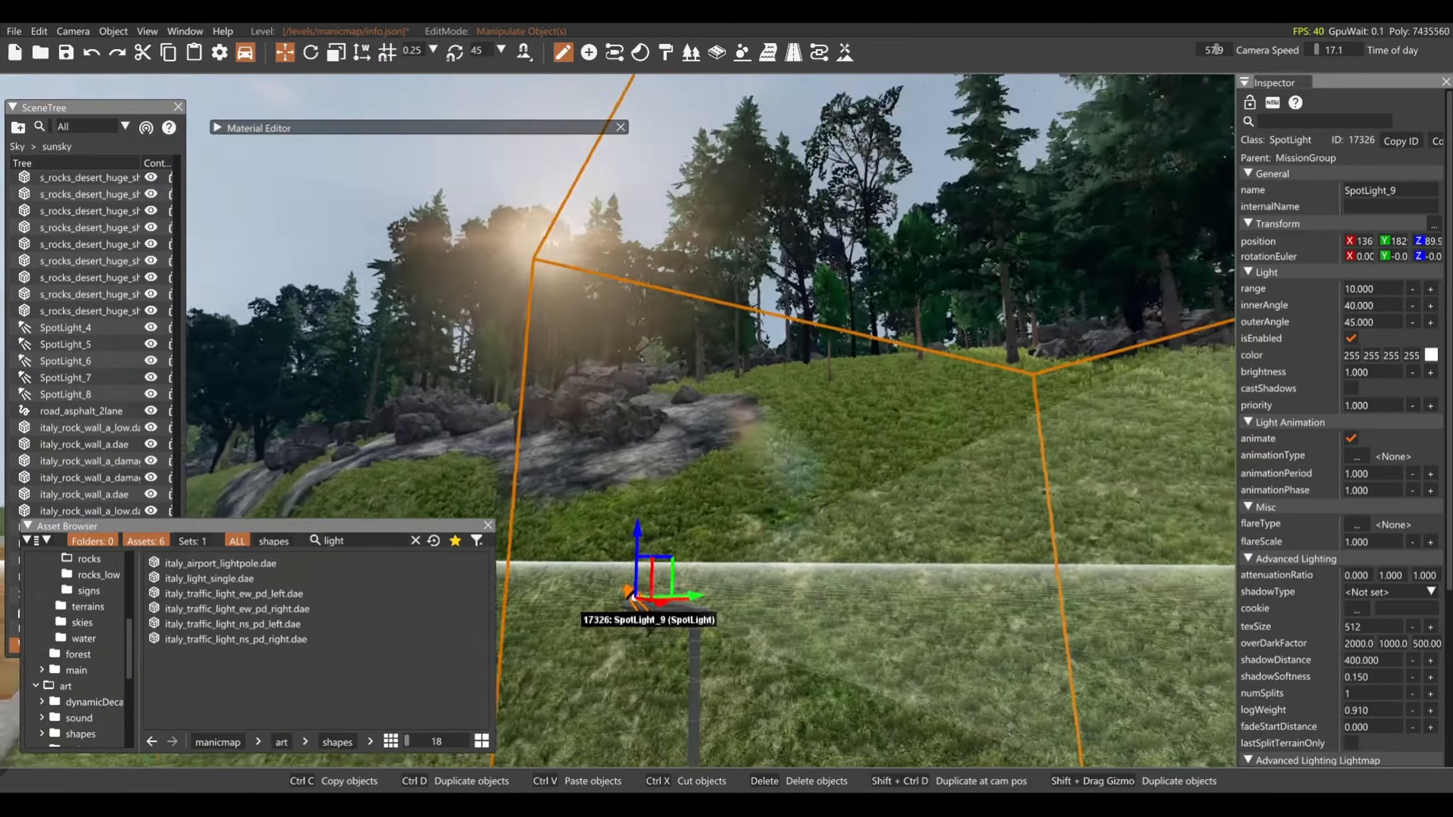
key("s")
right_click_drag(875, 366, 876, 423)
key("a")
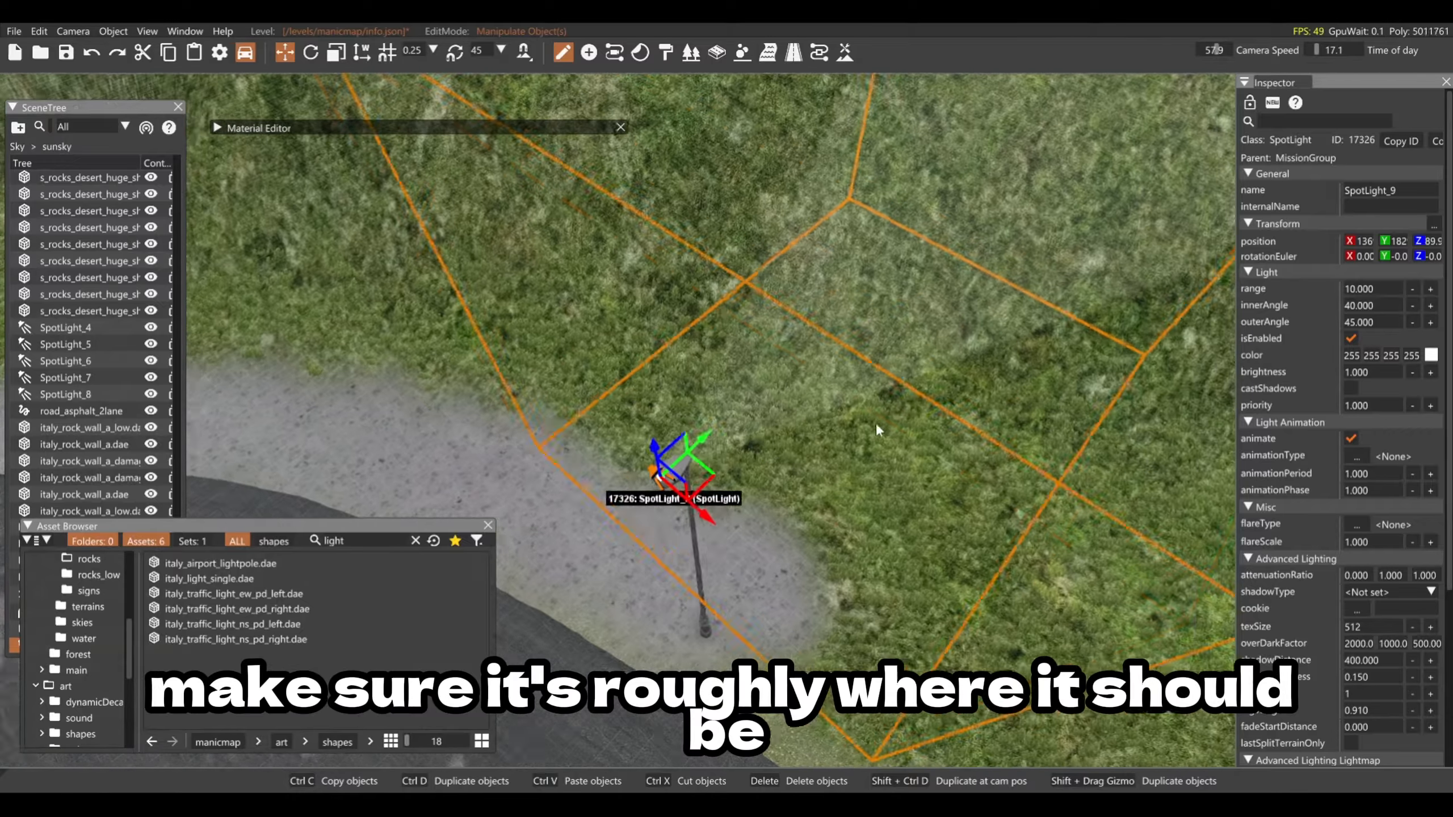
left_click_drag(657, 477, 664, 471)
key("d")
right_click_drag(664, 470, 638, 387)
key("d")
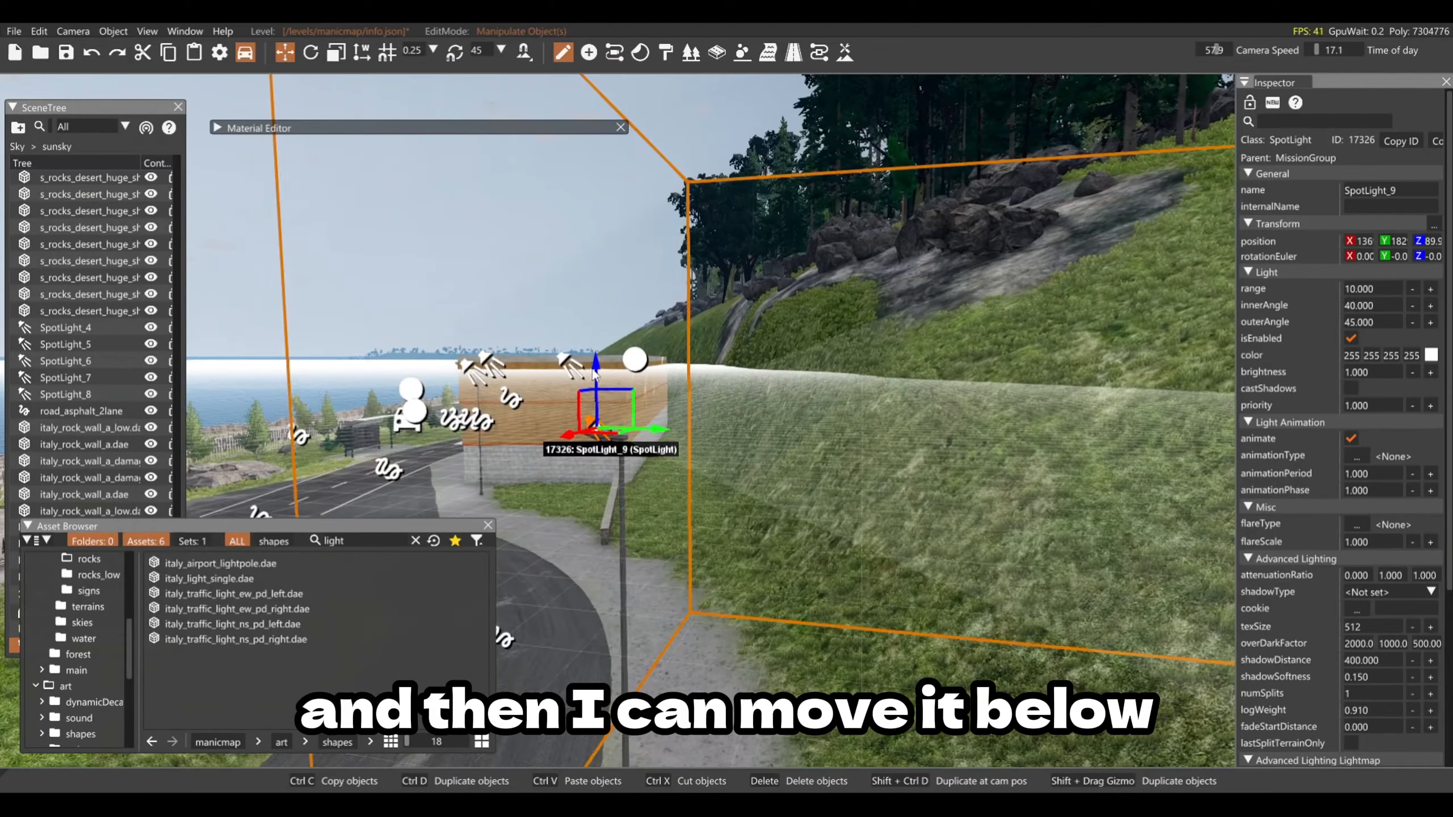
Step: Lower the spotlight to just below the lamp head, then switch to the rotate gizmo and back to the move gizmo
left_click_drag(593, 372, 596, 384)
key("a")
right_click_drag(596, 384, 675, 382)
key("2")
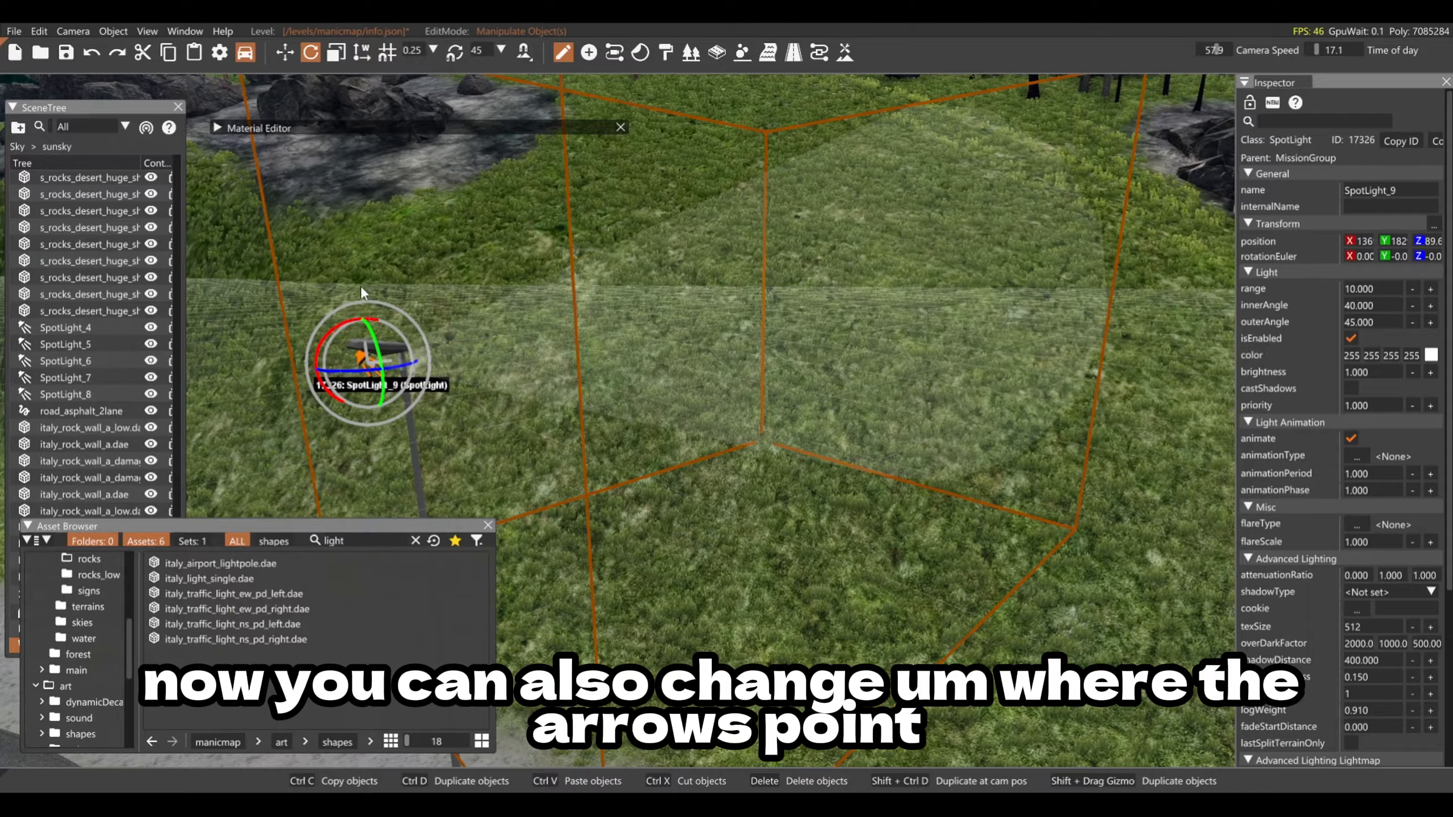
key("1")
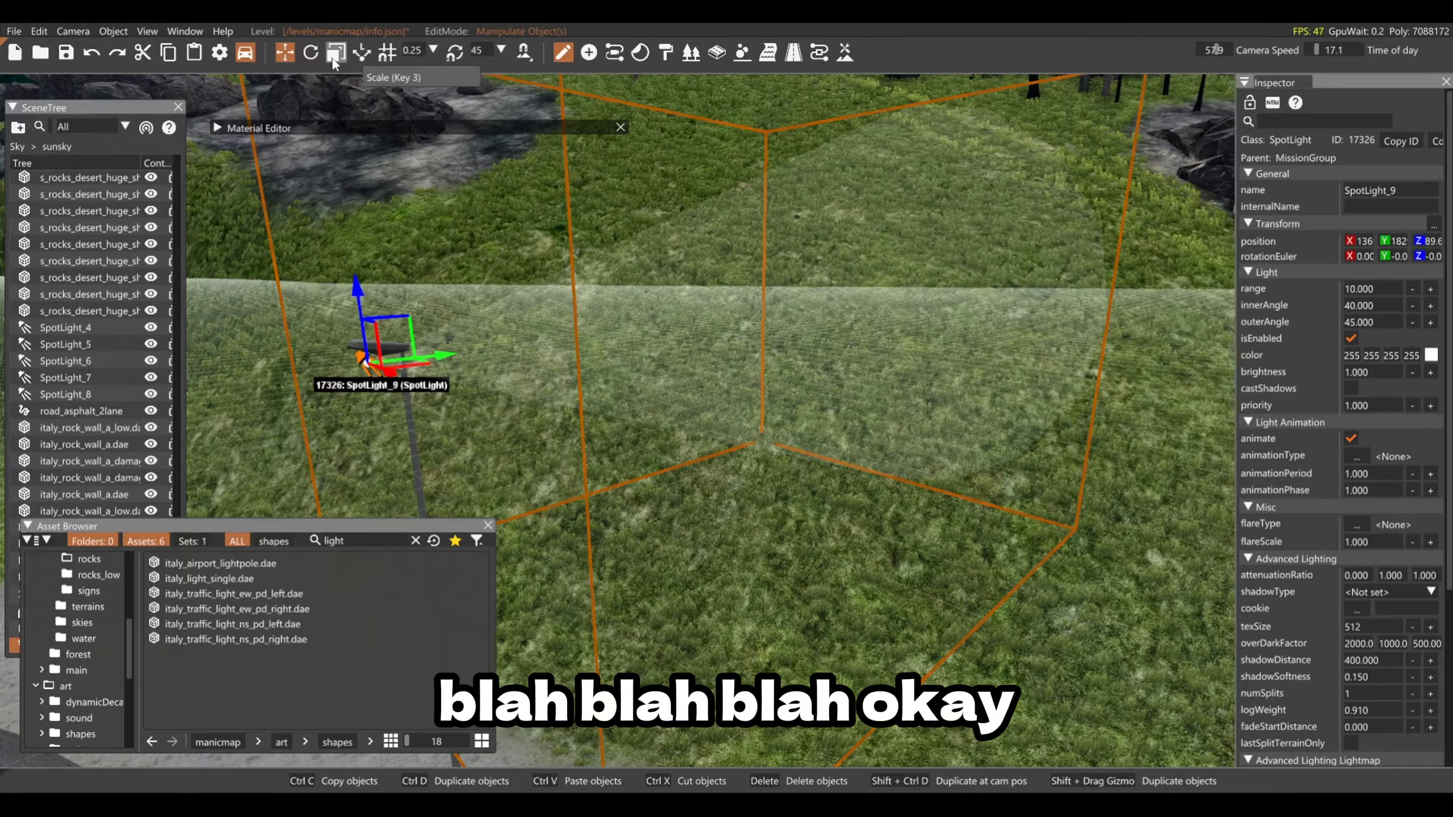
Step: Rotate the new spotlight with the rotate gizmo until its beam points down from the lamp head onto the road
key("2")
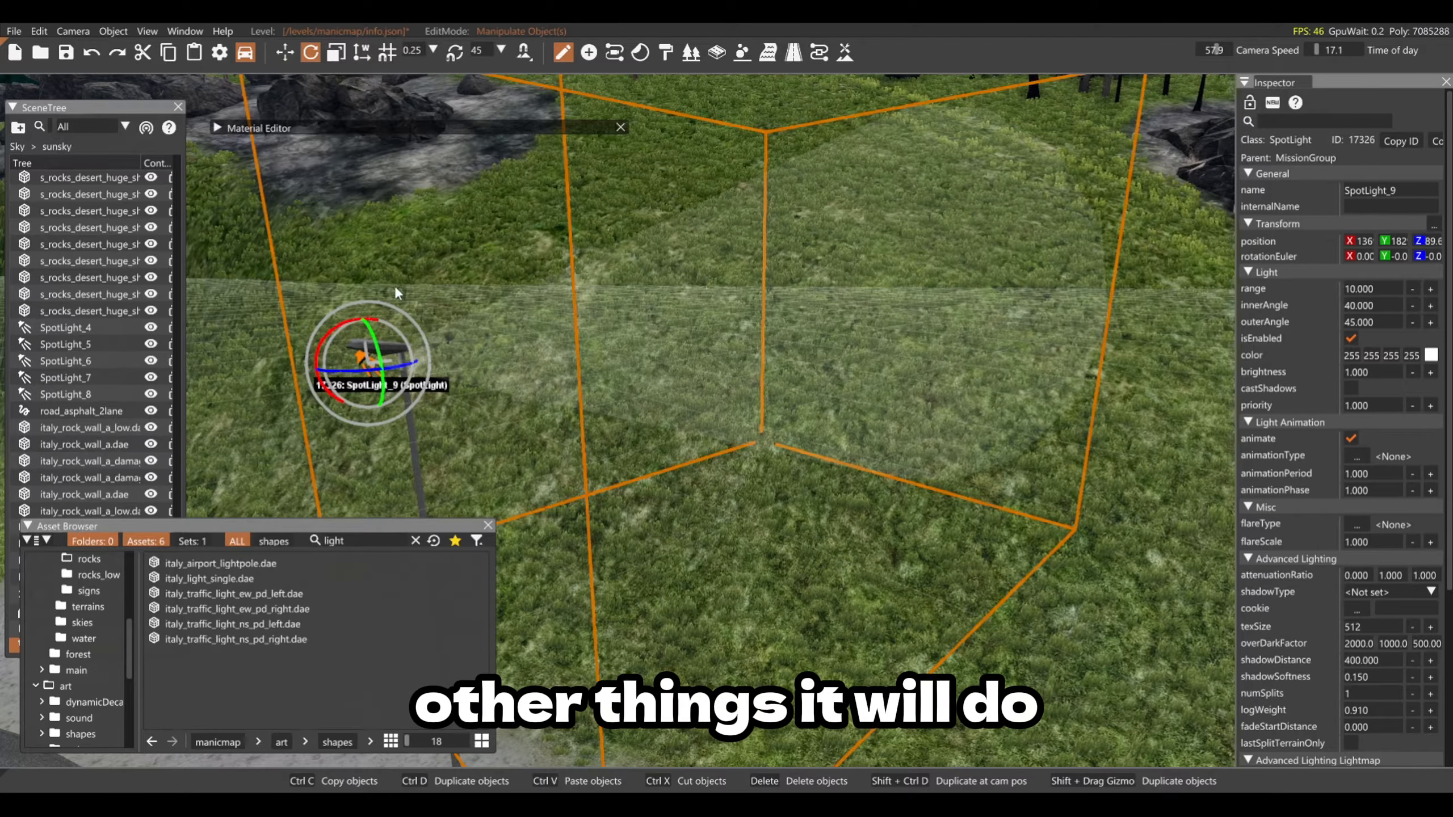
key("a")
right_click_drag(480, 285, 480, 285)
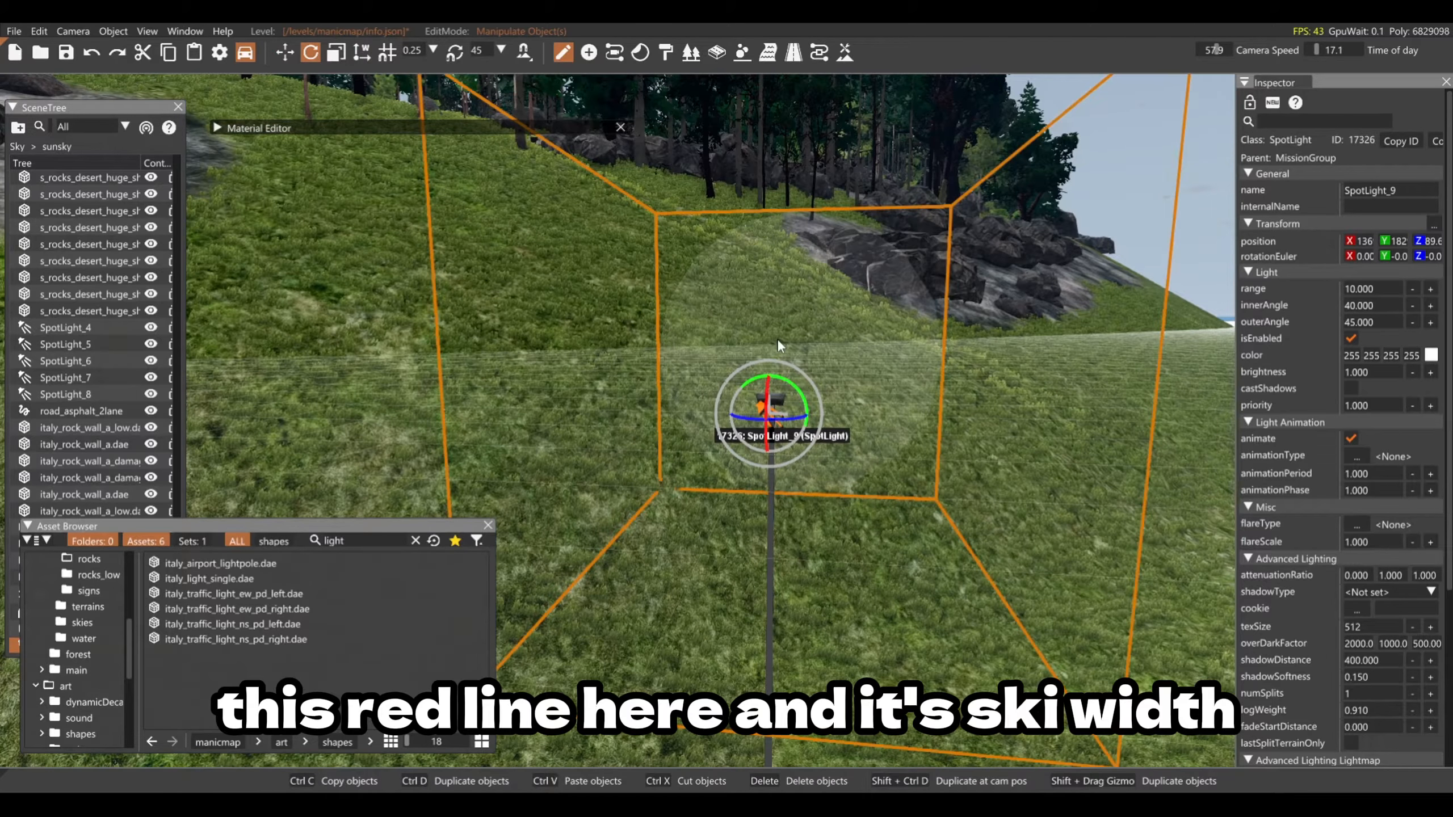
key("d")
right_click_drag(794, 359, 794, 360)
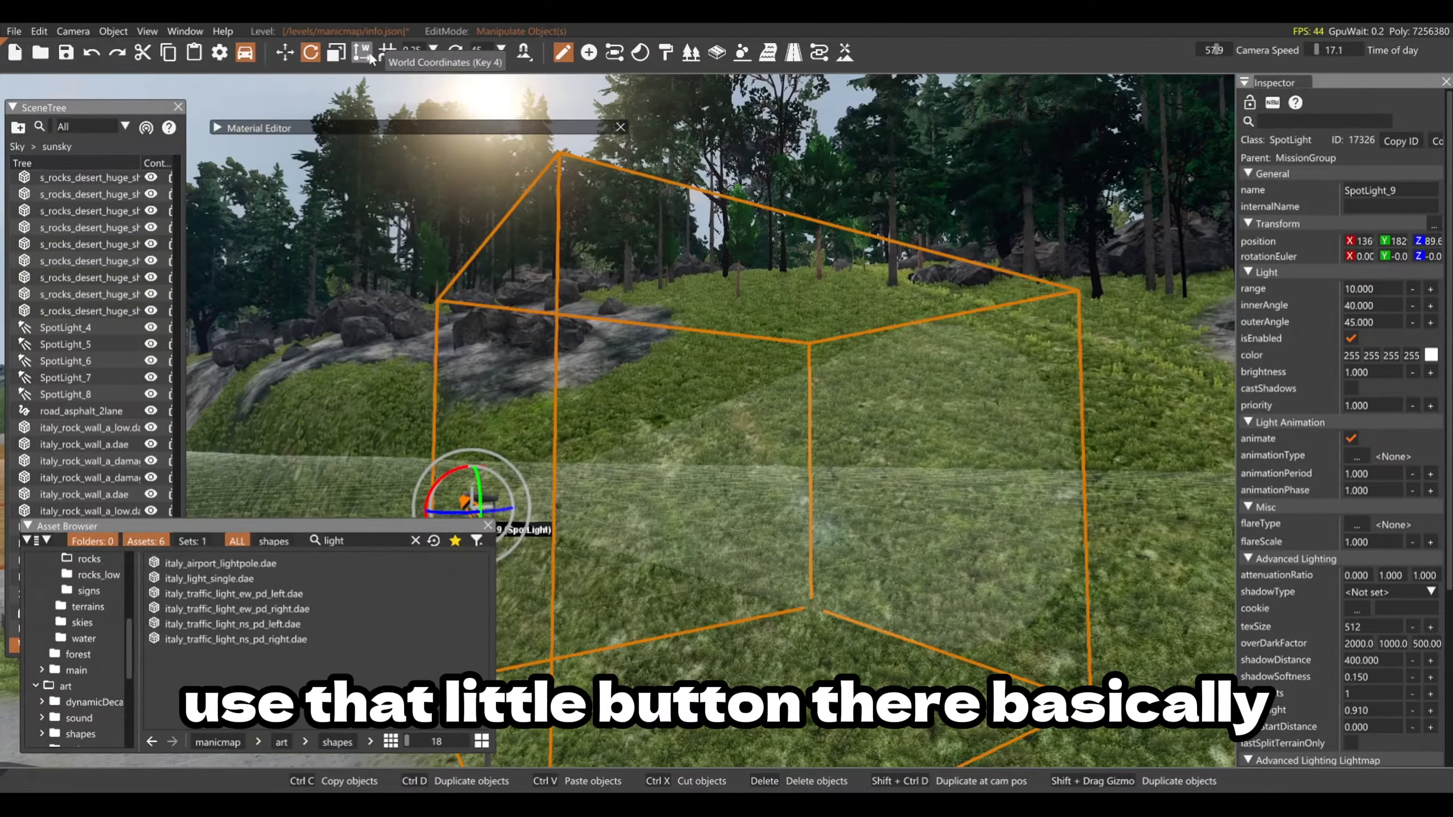
key("a")
right_click_drag(635, 308, 635, 308)
left_click_drag(595, 317, 717, 305)
right_click_drag(717, 304, 718, 304)
left_click_drag(758, 227, 752, 243)
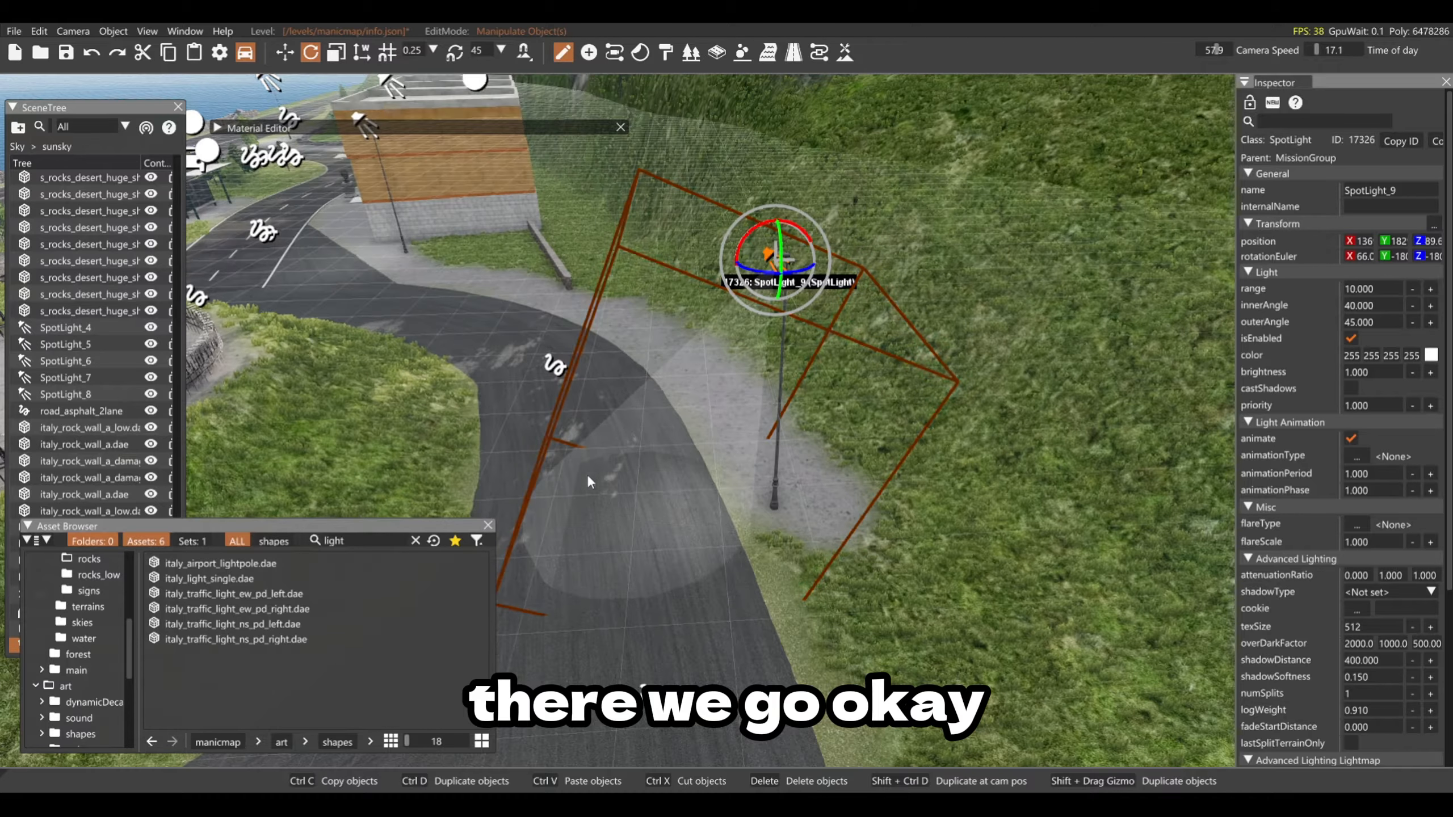
Step: Inspect the beam's coverage on the road, widen the Inspector and set the spotlight's outerAngle to 50
key("w")
right_click_drag(561, 493, 561, 494)
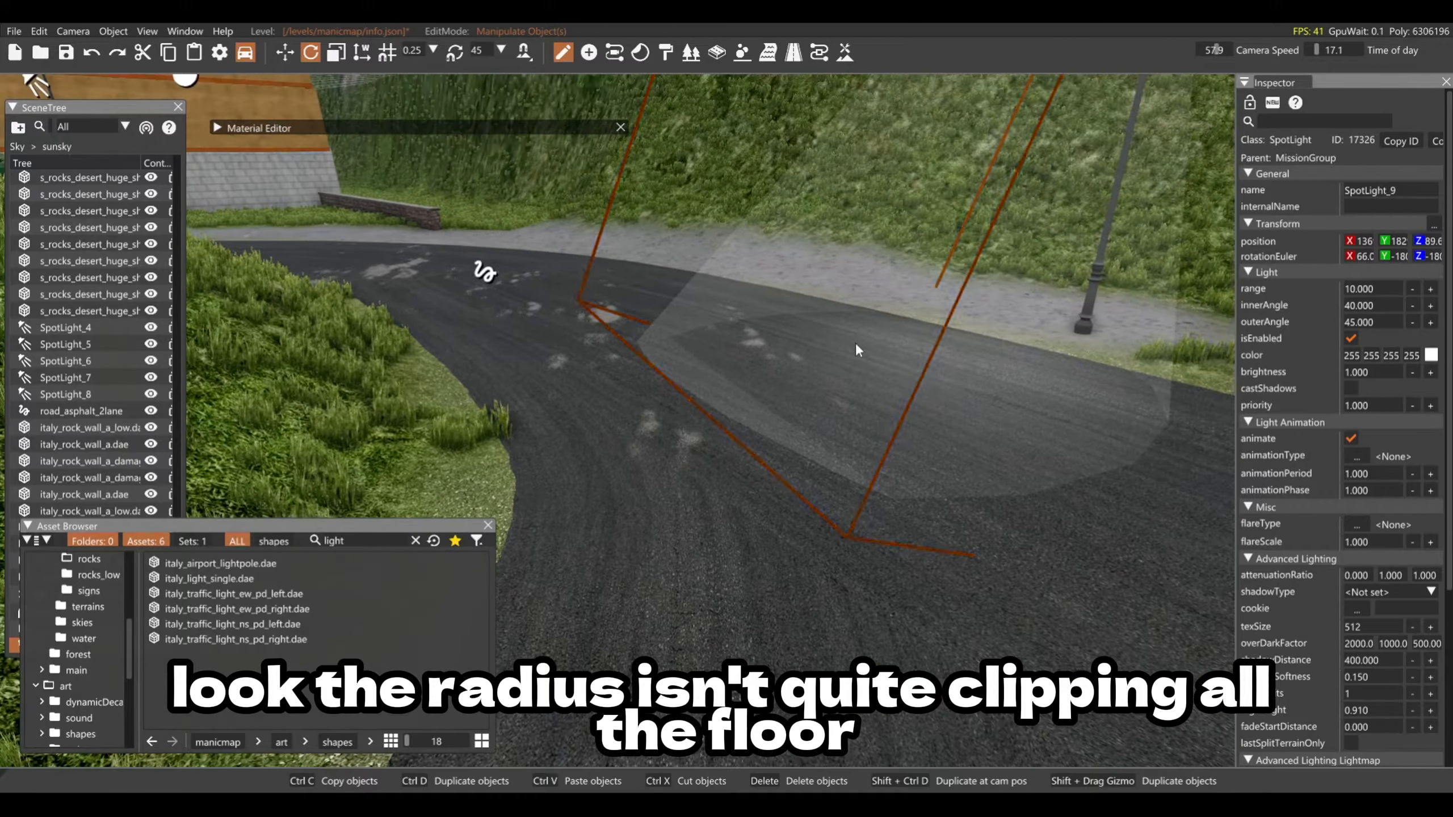
key("d")
right_click_drag(856, 344, 808, 336)
key("s")
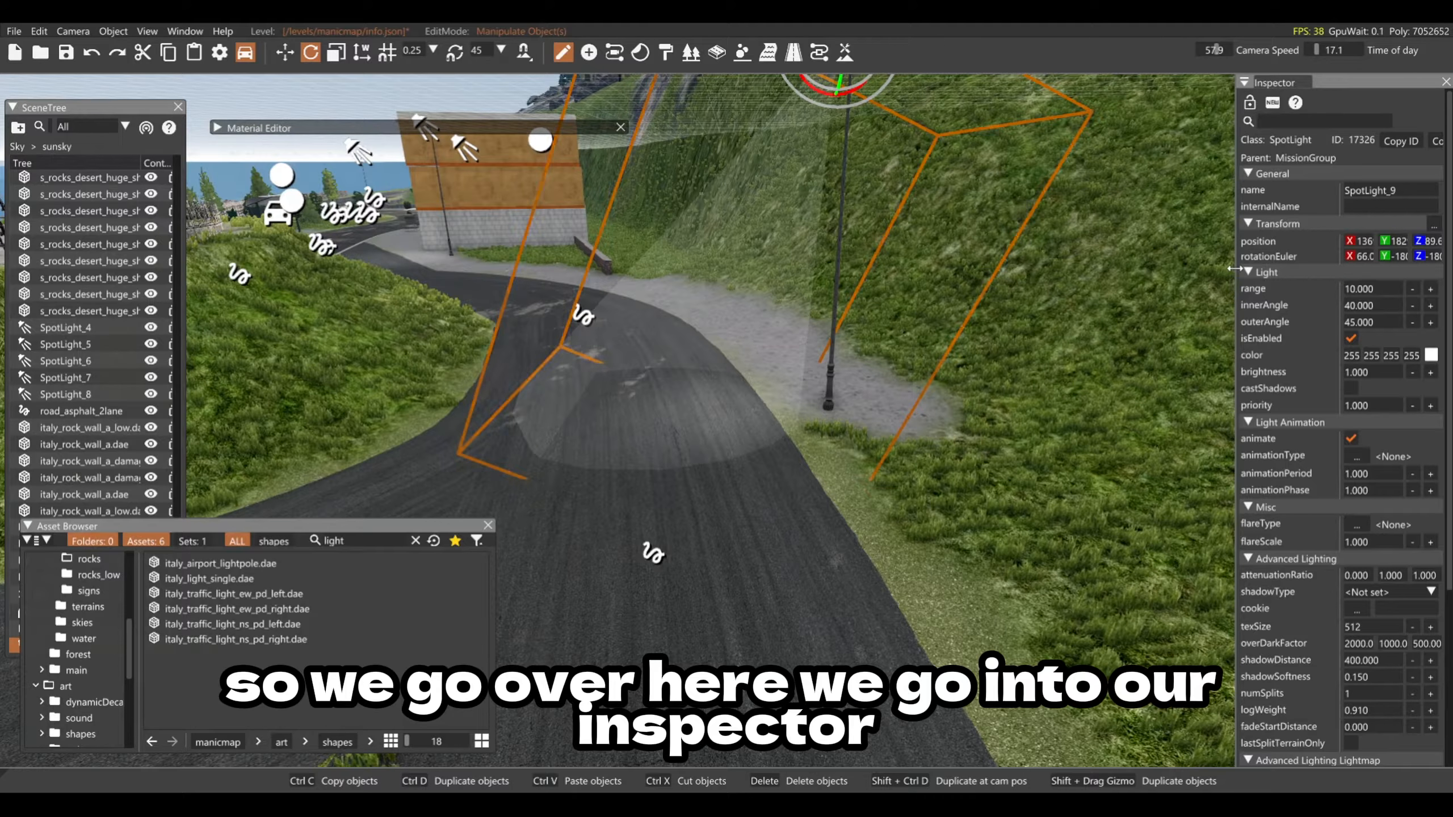
left_click_drag(1236, 270, 1143, 275)
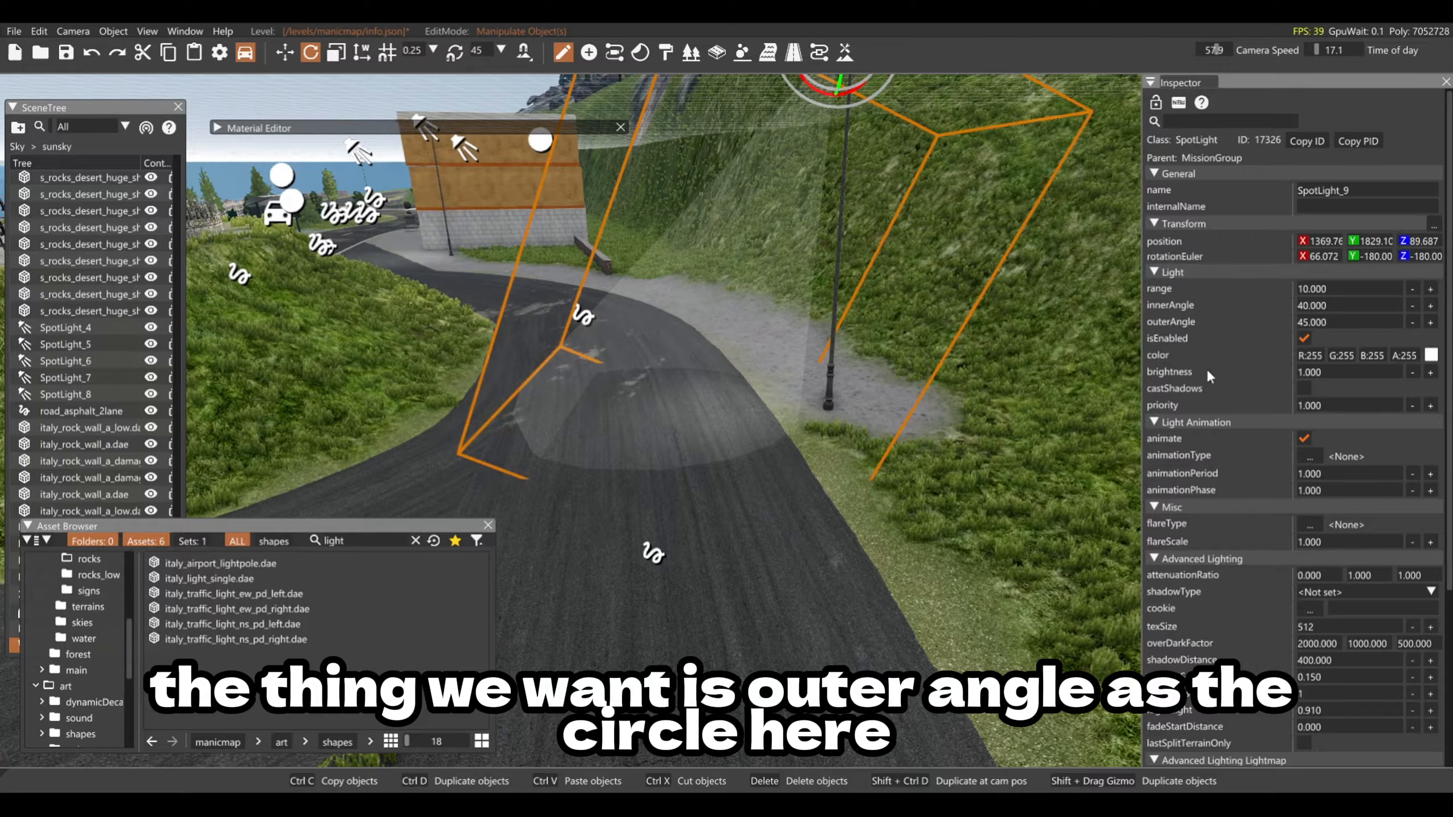
left_click(1339, 322)
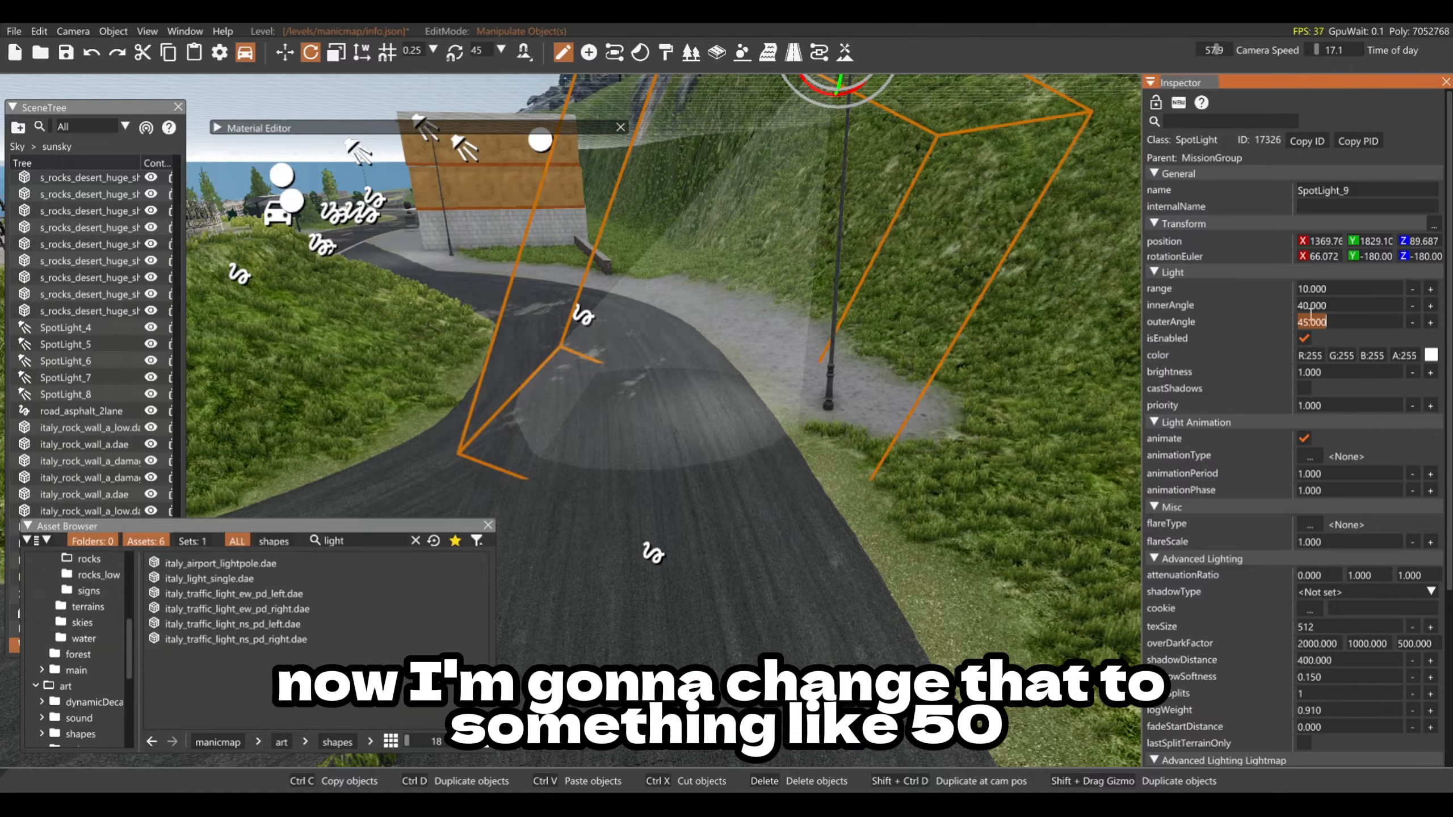
type("50")
key("Return")
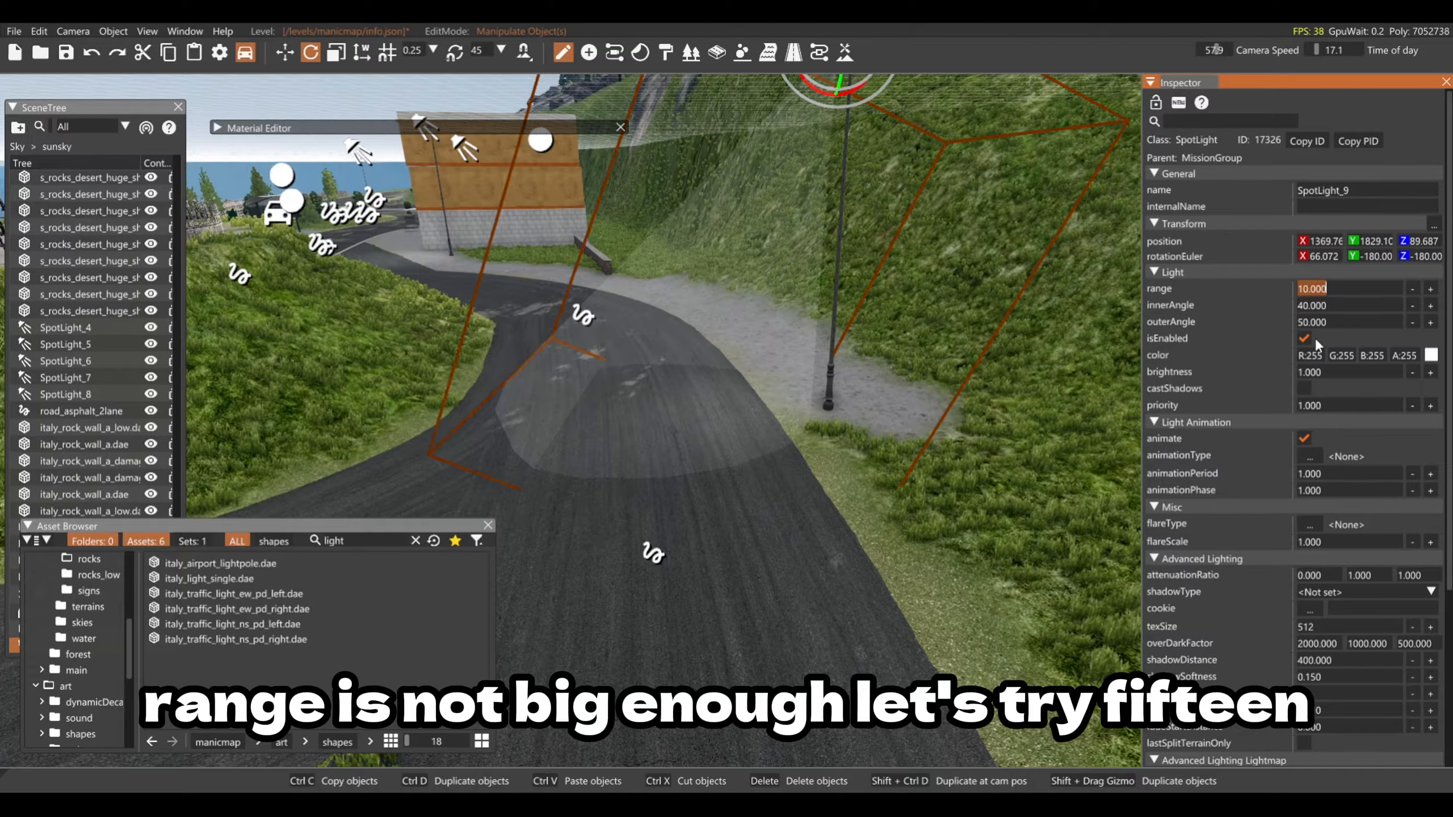
Step: Set the spotlight's range to 15 and check how far the beam reaches across the road
type("15")
key("Return")
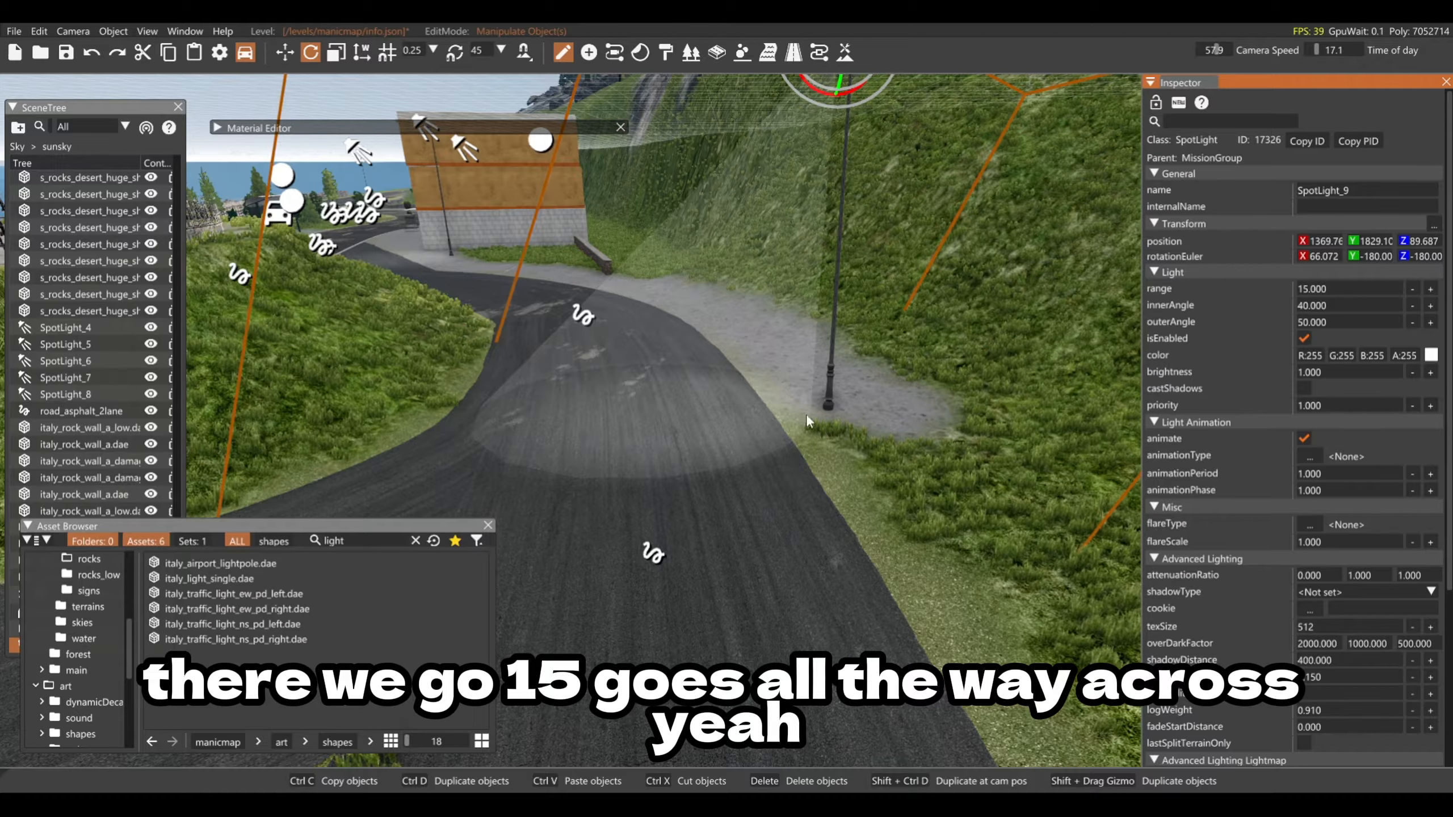
key("a")
key("d")
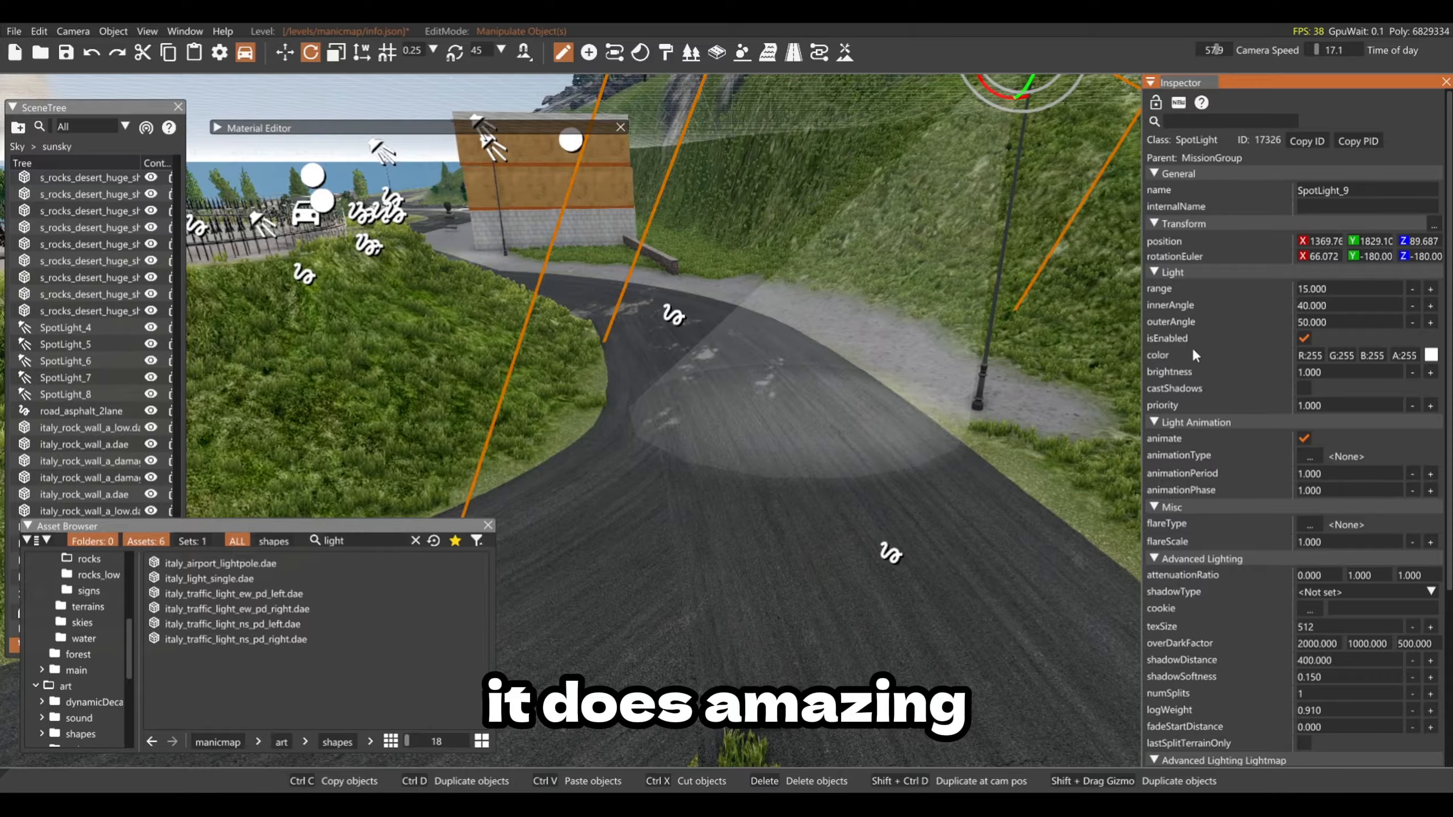
key("s")
right_click_drag(815, 407, 858, 318)
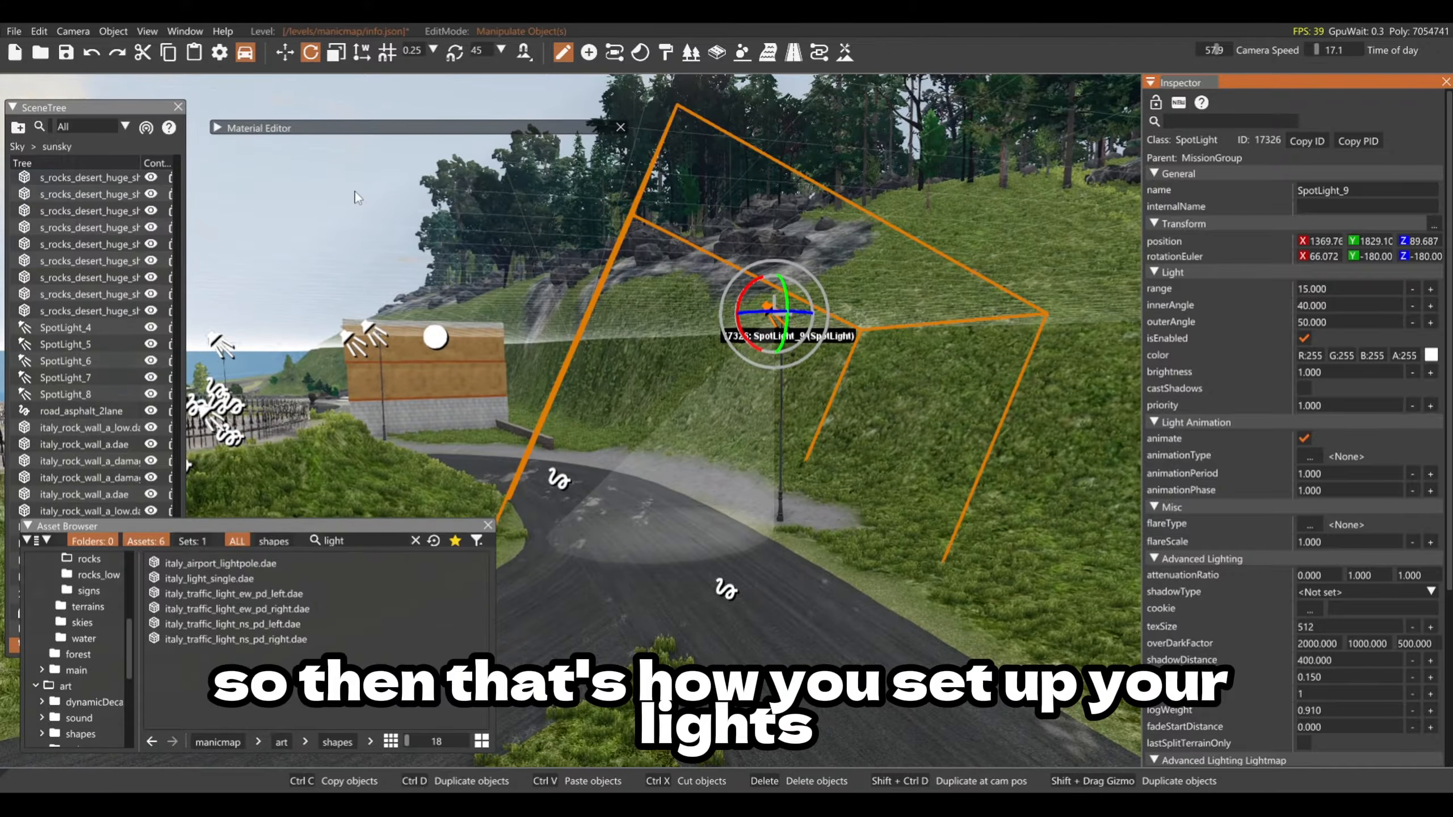
Step: Switch back to the move gizmo, deselect the spotlight and view the lamp post along the road
left_click(285, 53)
left_click(643, 440)
right_click_drag(642, 439, 566, 434)
key("d")
key("w")
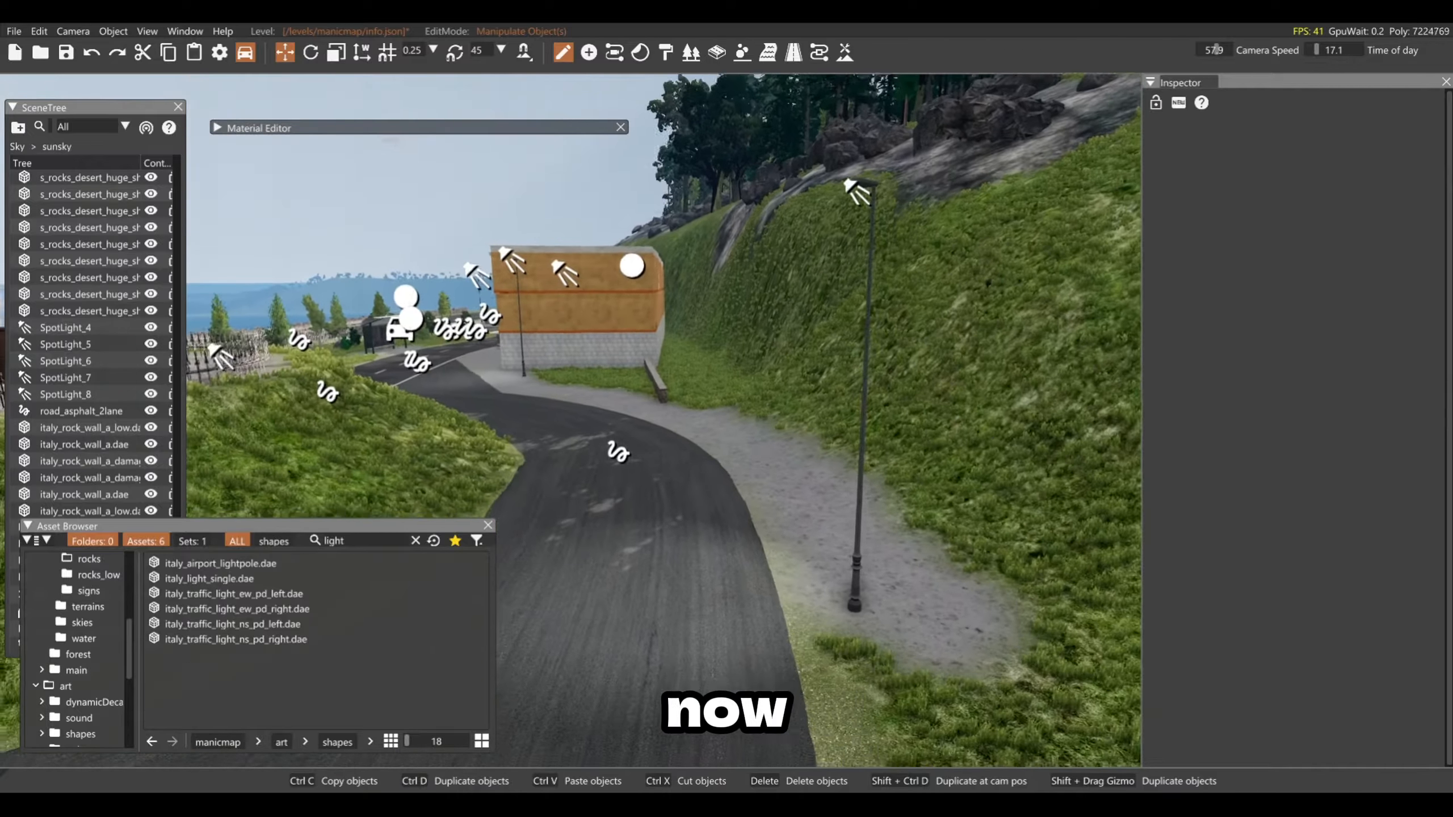
right_click_drag(965, 354, 970, 351)
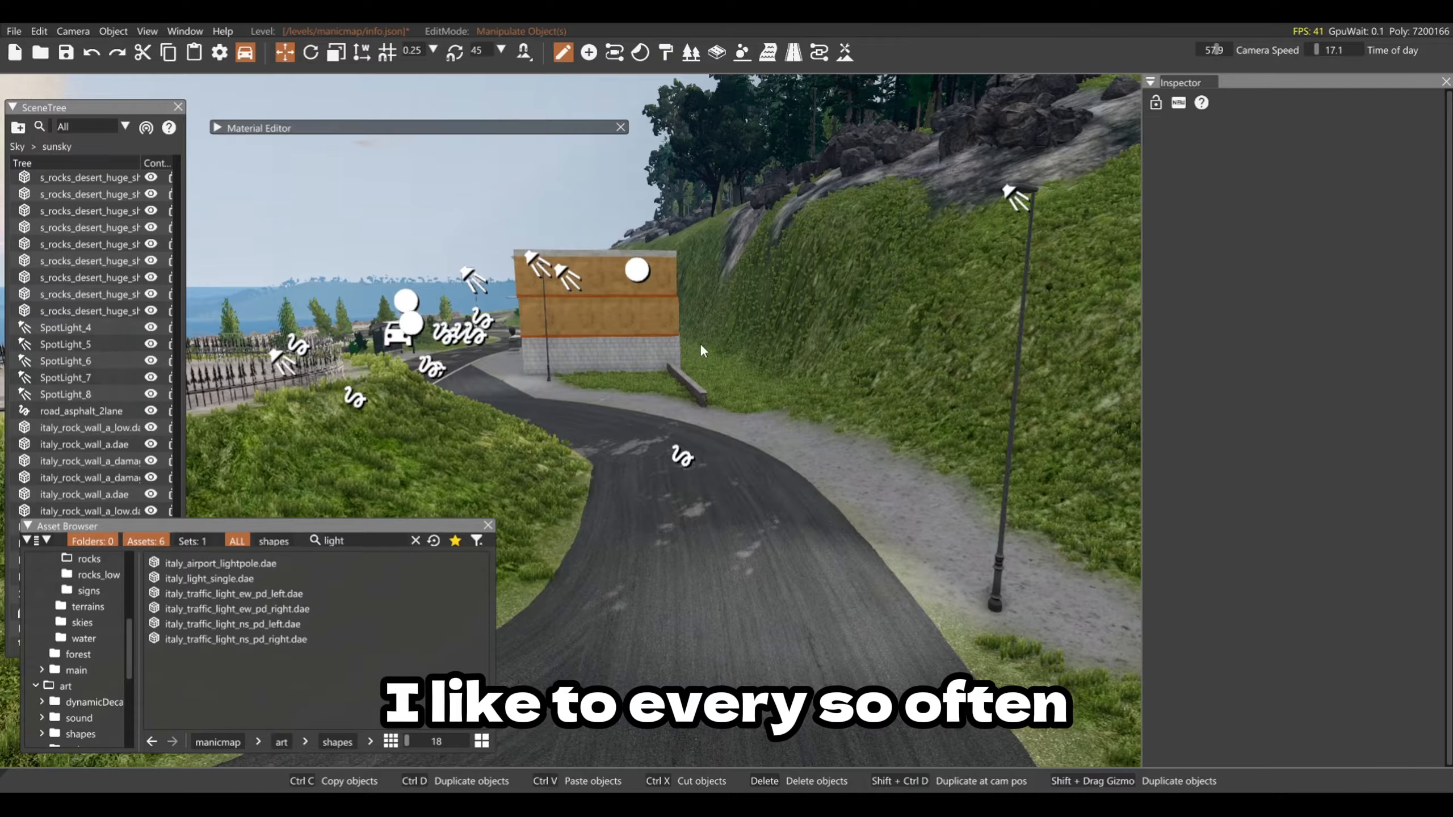
mouse_move(667, 347)
right_mouse_down()
mouse_move(532, 350)
mouse_move(709, 346)
mouse_move(695, 346)
right_mouse_up()
Step: Select the spotlight on the new lamp post and set its animationType to FlickerLightAnim
left_click(901, 200)
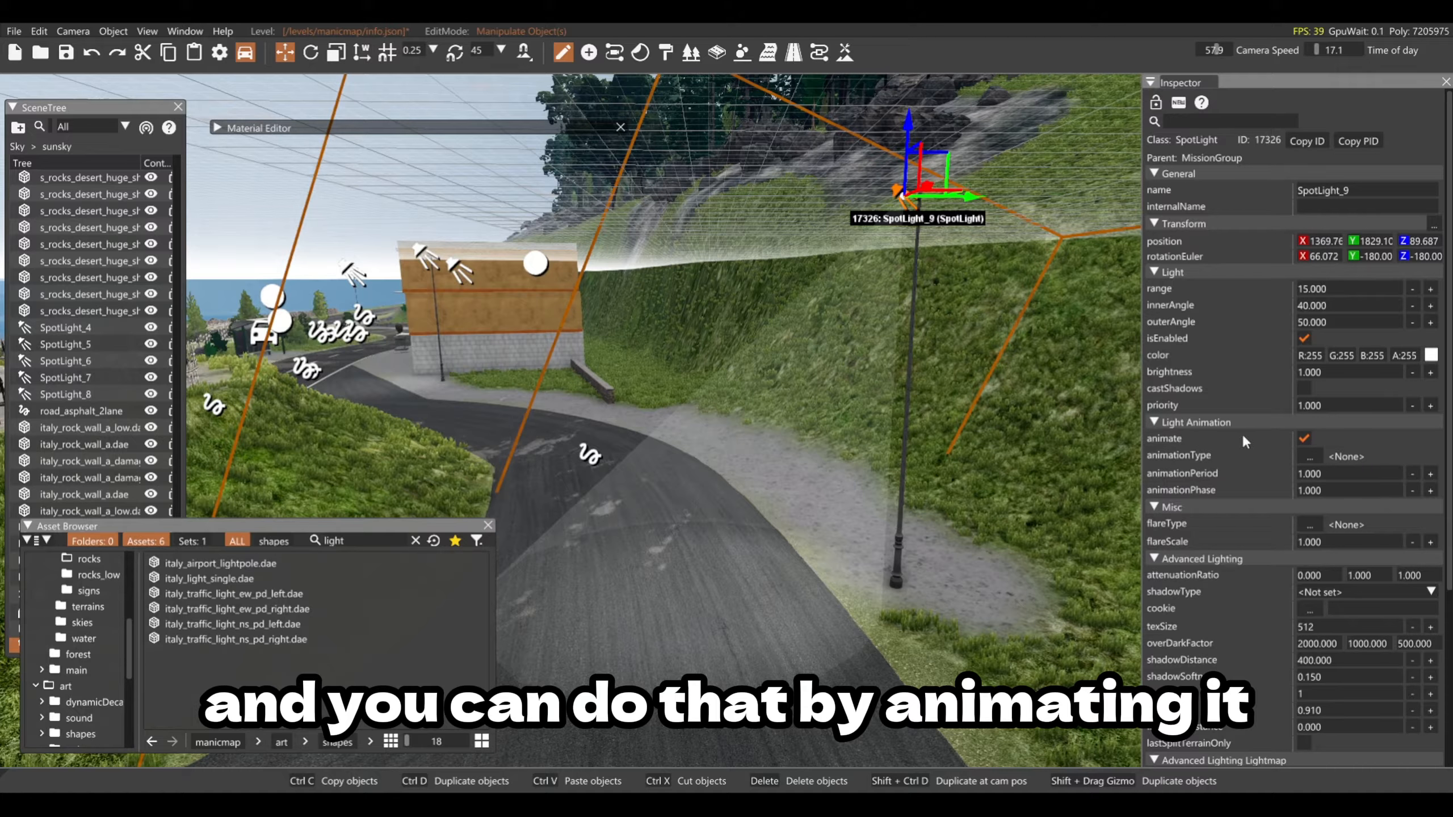
left_click(1310, 456)
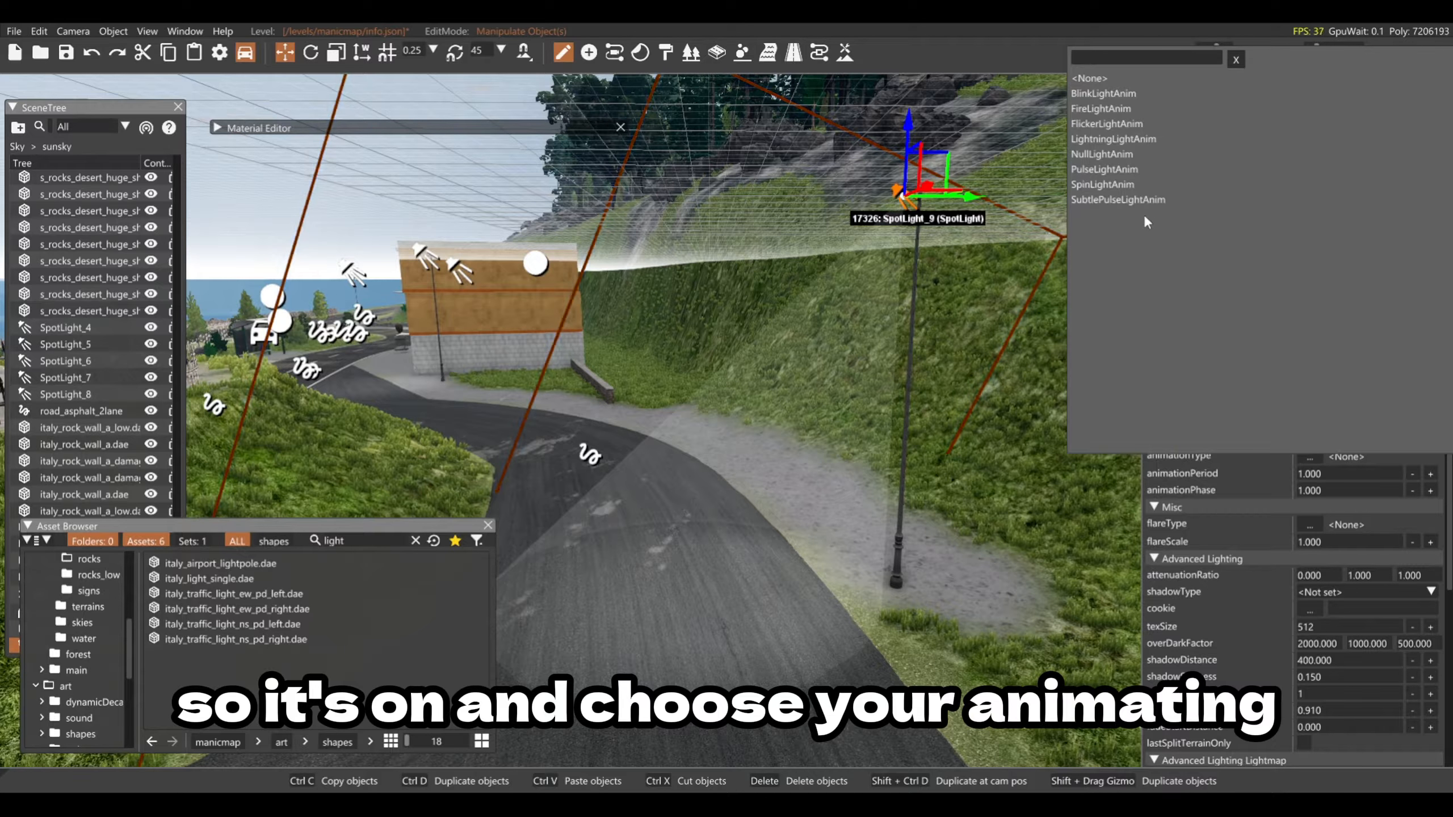
left_click(1107, 125)
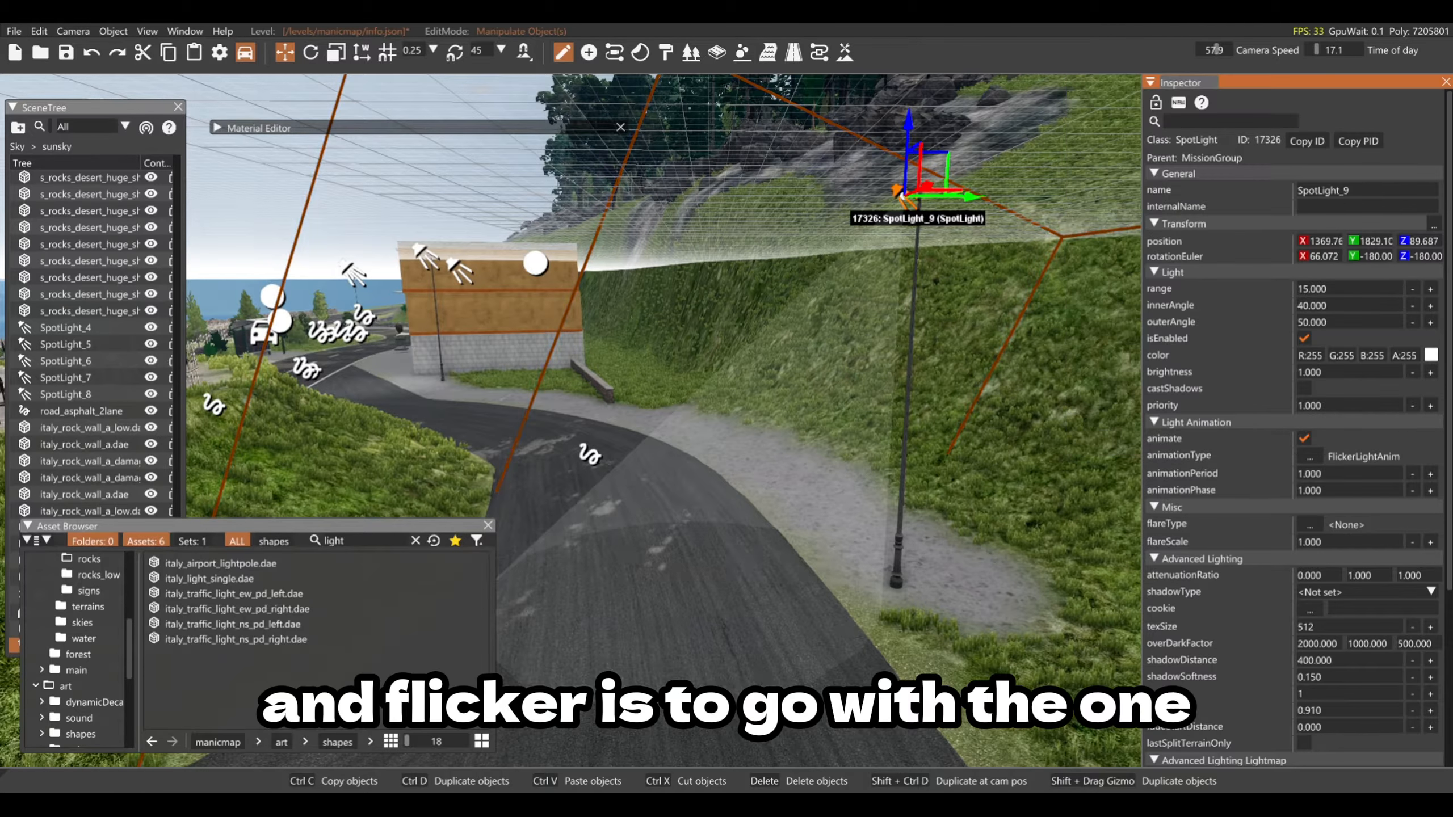
right_click_drag(1091, 148, 883, 434)
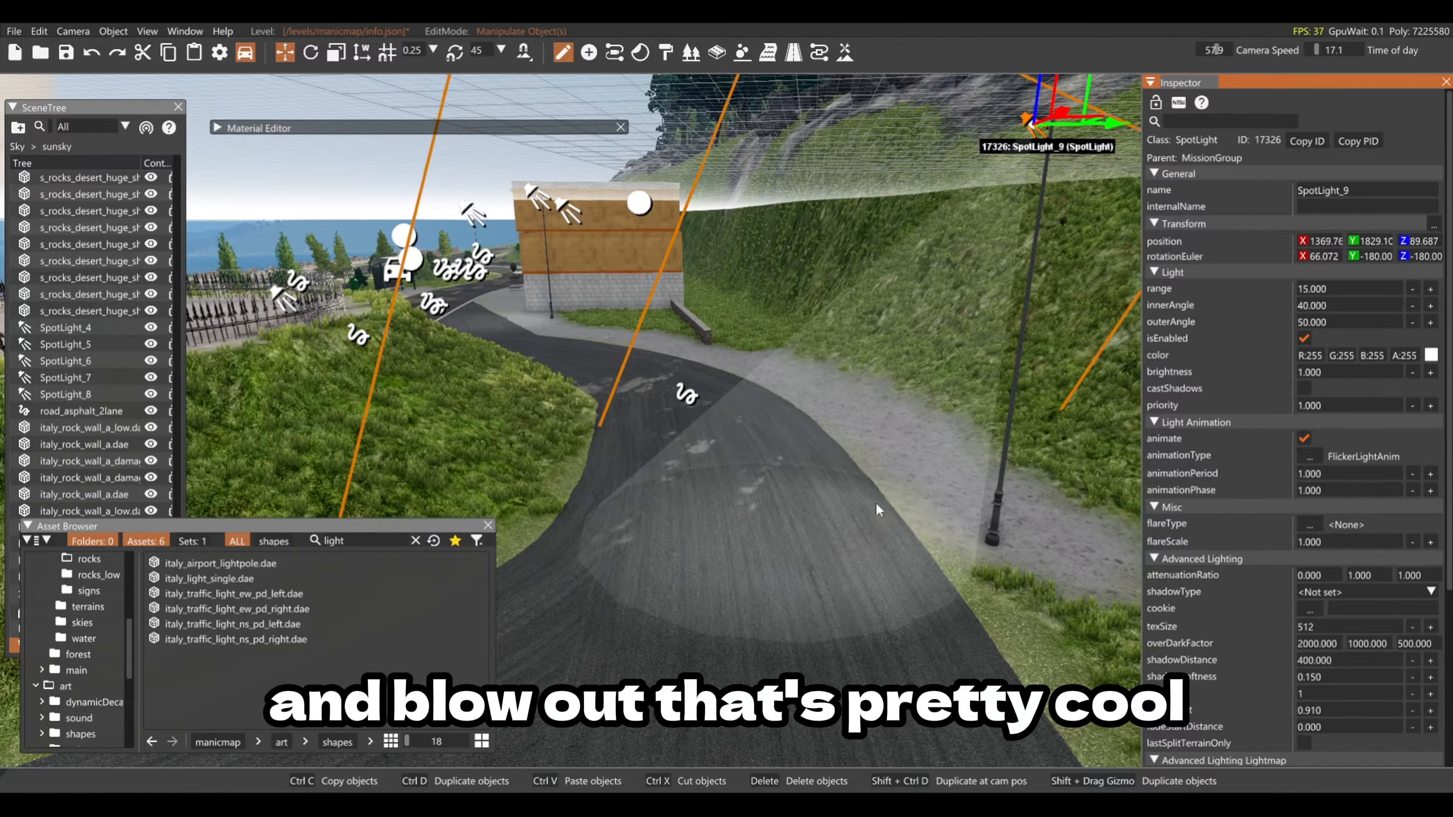
right_click_drag(793, 506, 871, 381)
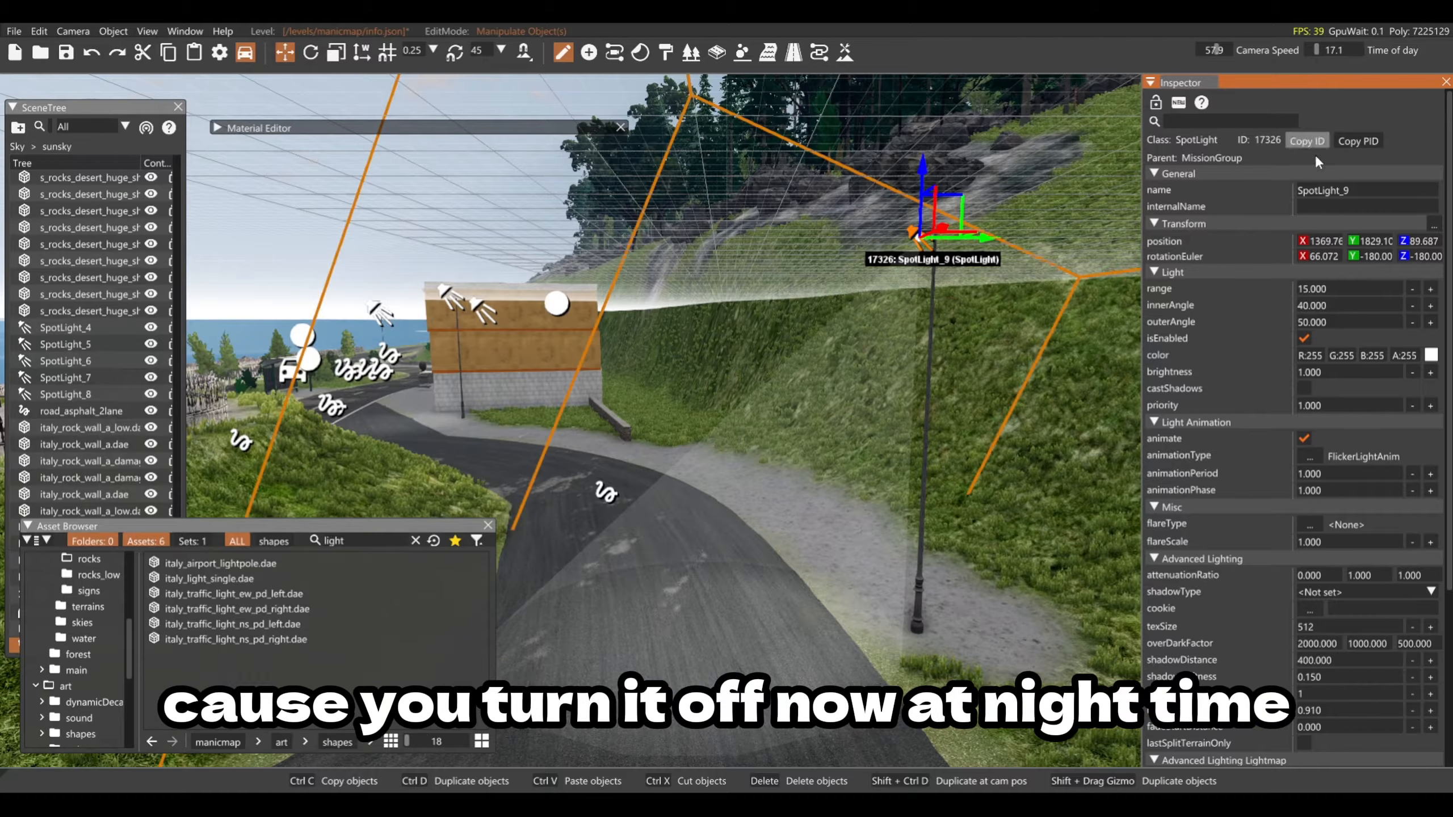
Step: Set the time of day to about 64 for night, deselect the spotlight and look up at the lamp
left_click_drag(1317, 52, 1342, 50)
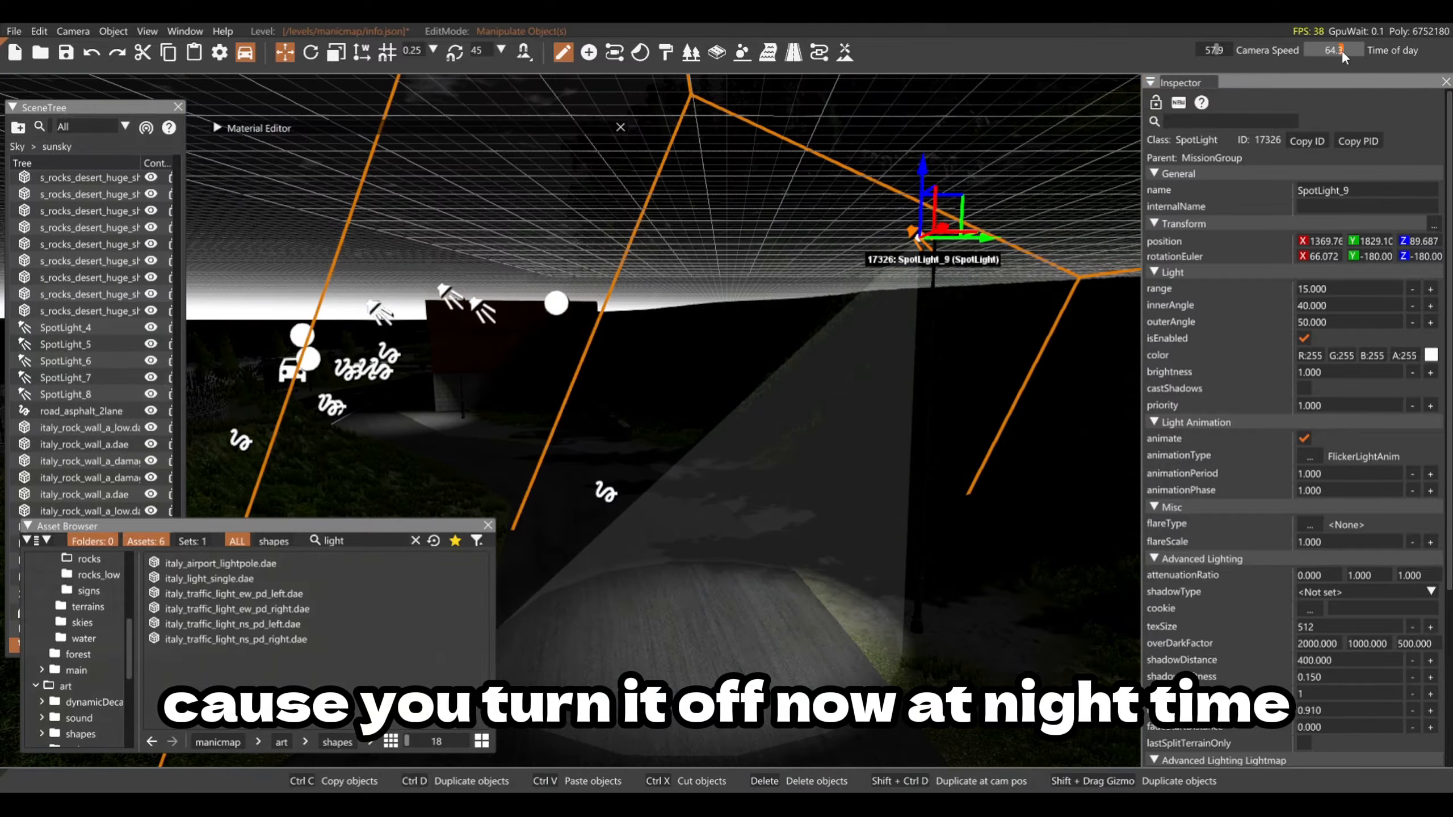
left_click(624, 192)
right_click_drag(664, 420, 912, 330)
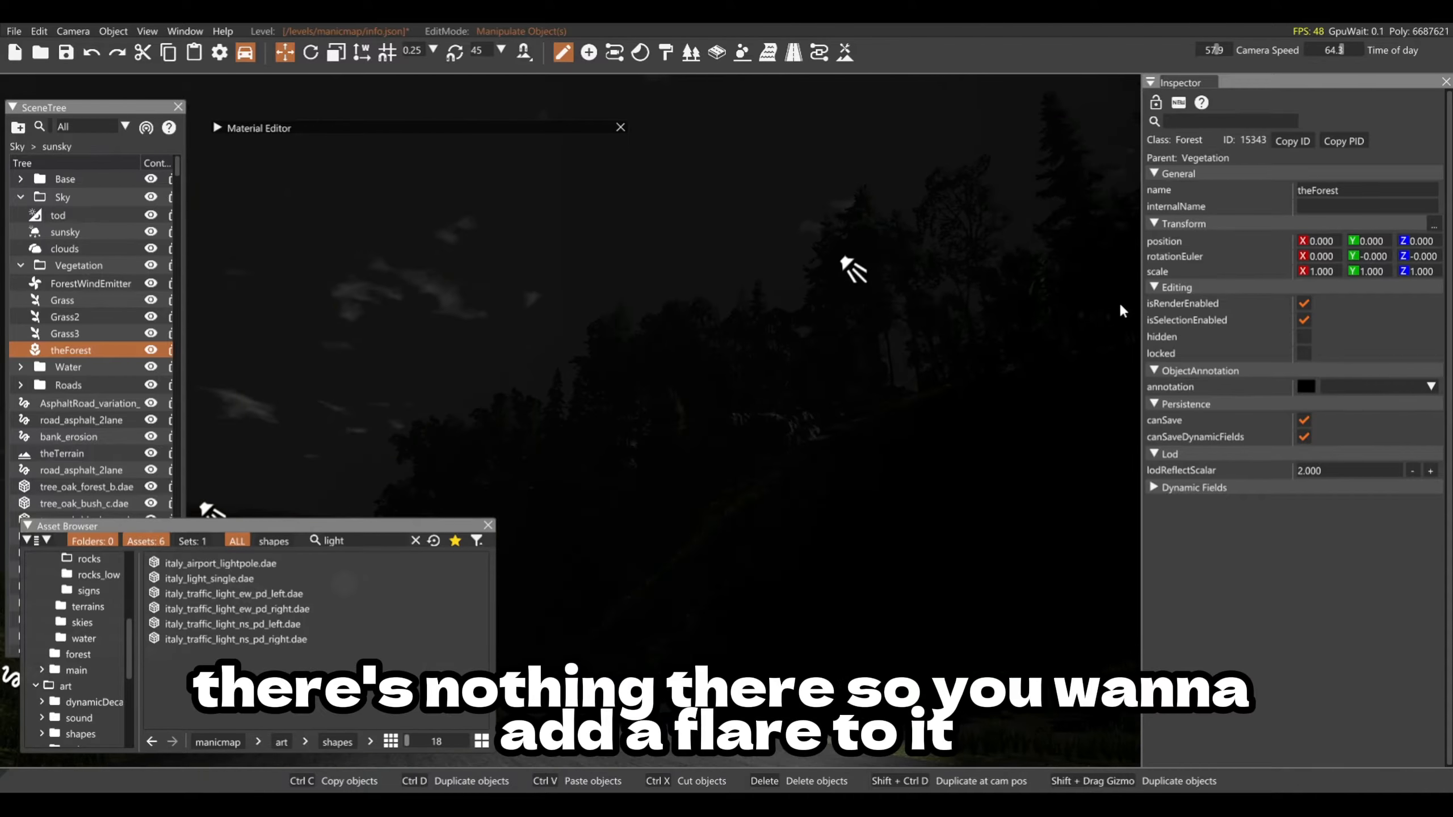
Step: Give the new lamp's spotlight the flareType BNG_LightFlare_1 and deselect it
left_click(850, 269)
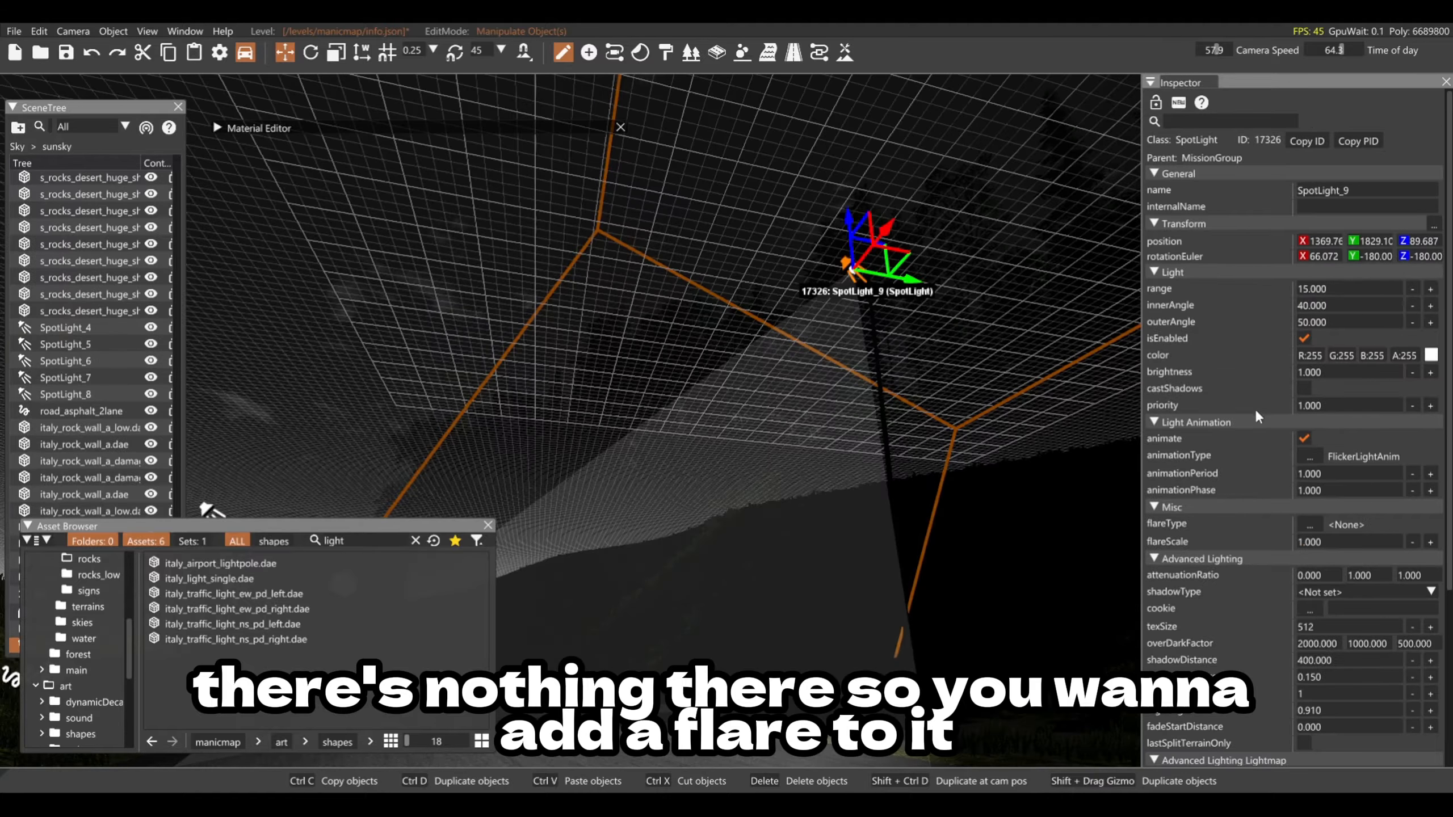
left_click(1311, 524)
left_click(1110, 160)
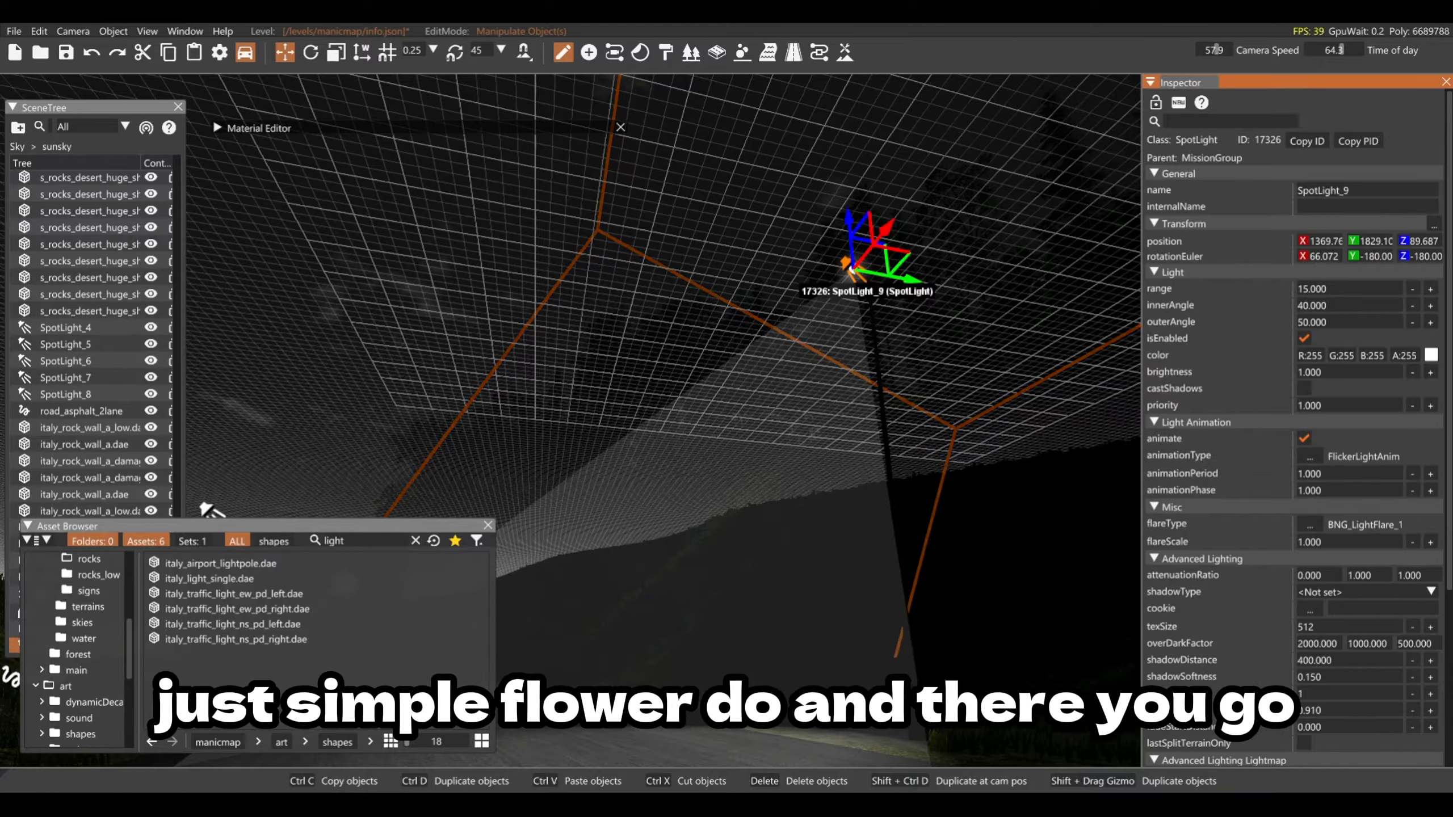
left_click(901, 167)
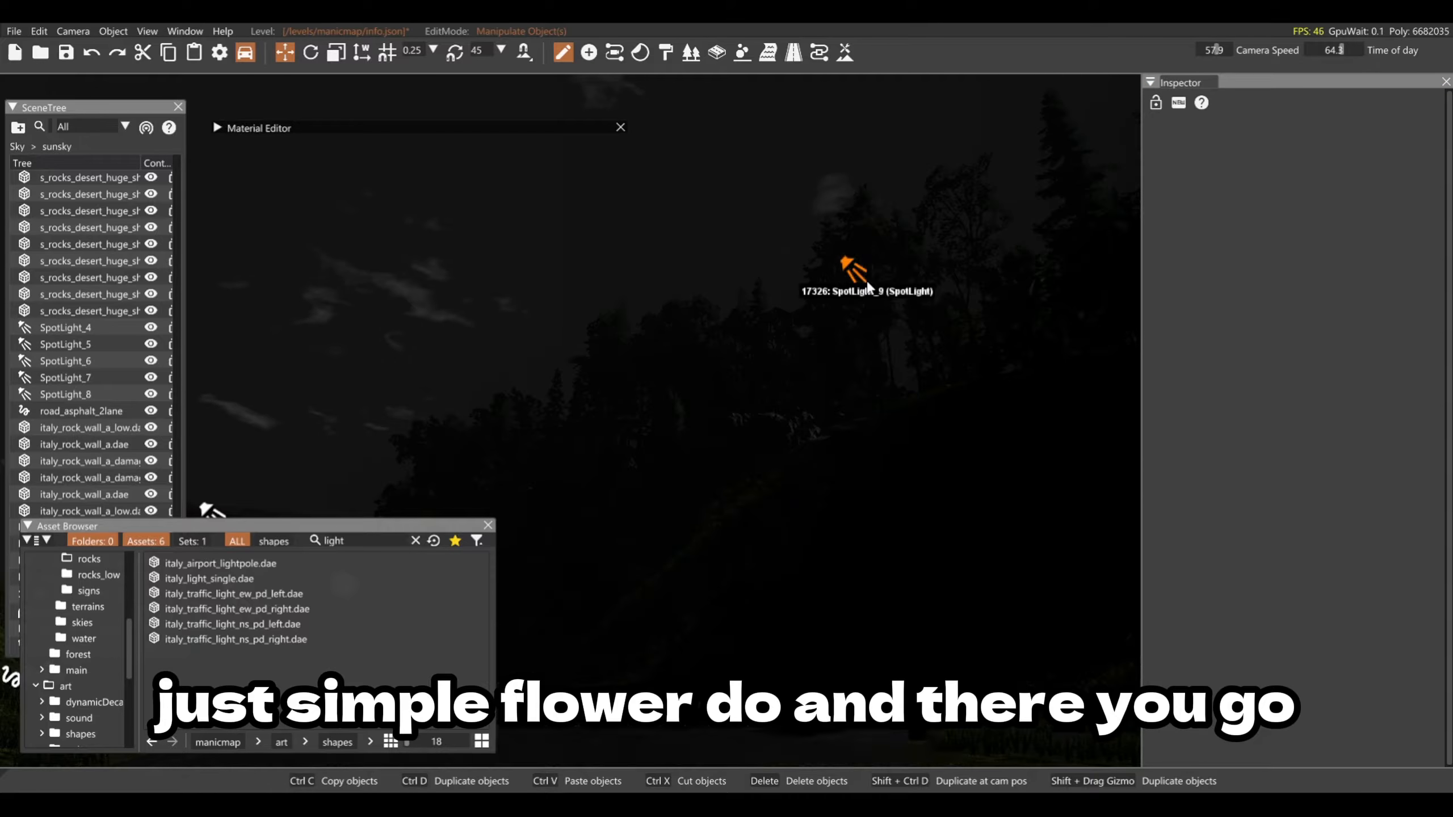
right_click_drag(865, 273, 865, 272)
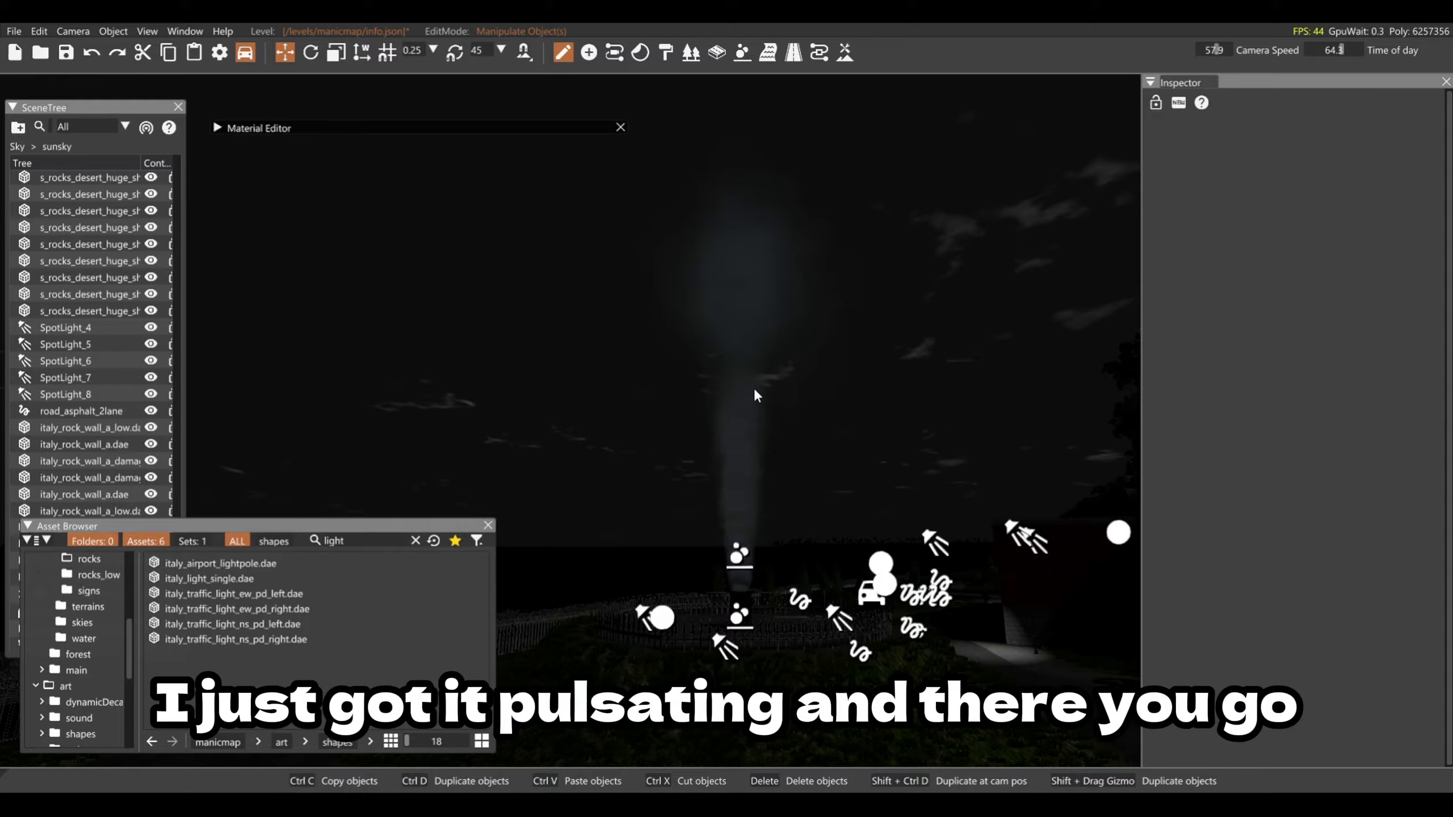
Step: Examine the flickering street light and its beam on the dark road from several viewpoints
right_click_drag(754, 377, 1075, 478)
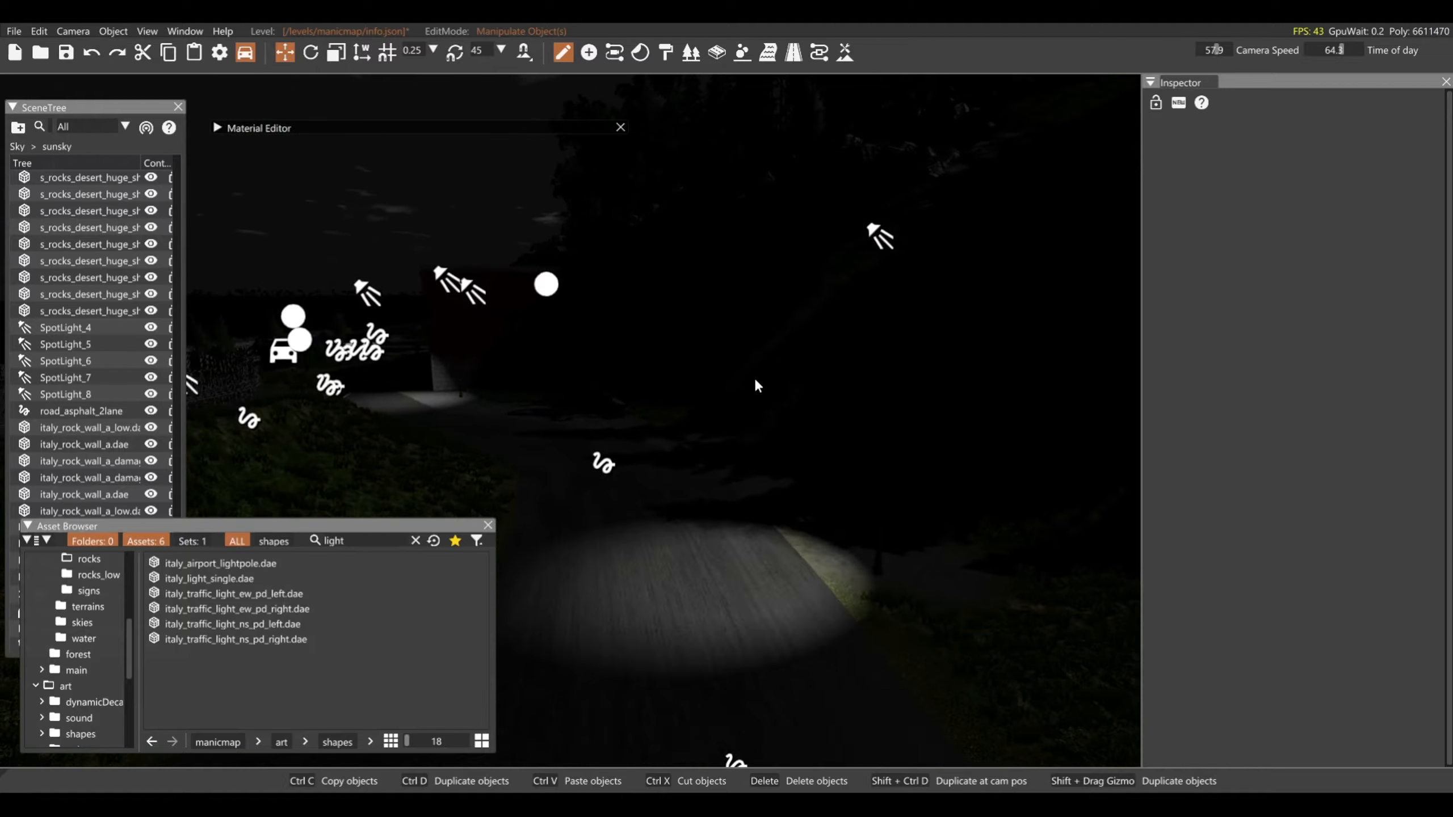
key("a")
right_click_drag(788, 396, 910, 395)
key("a")
key("s")
key("w")
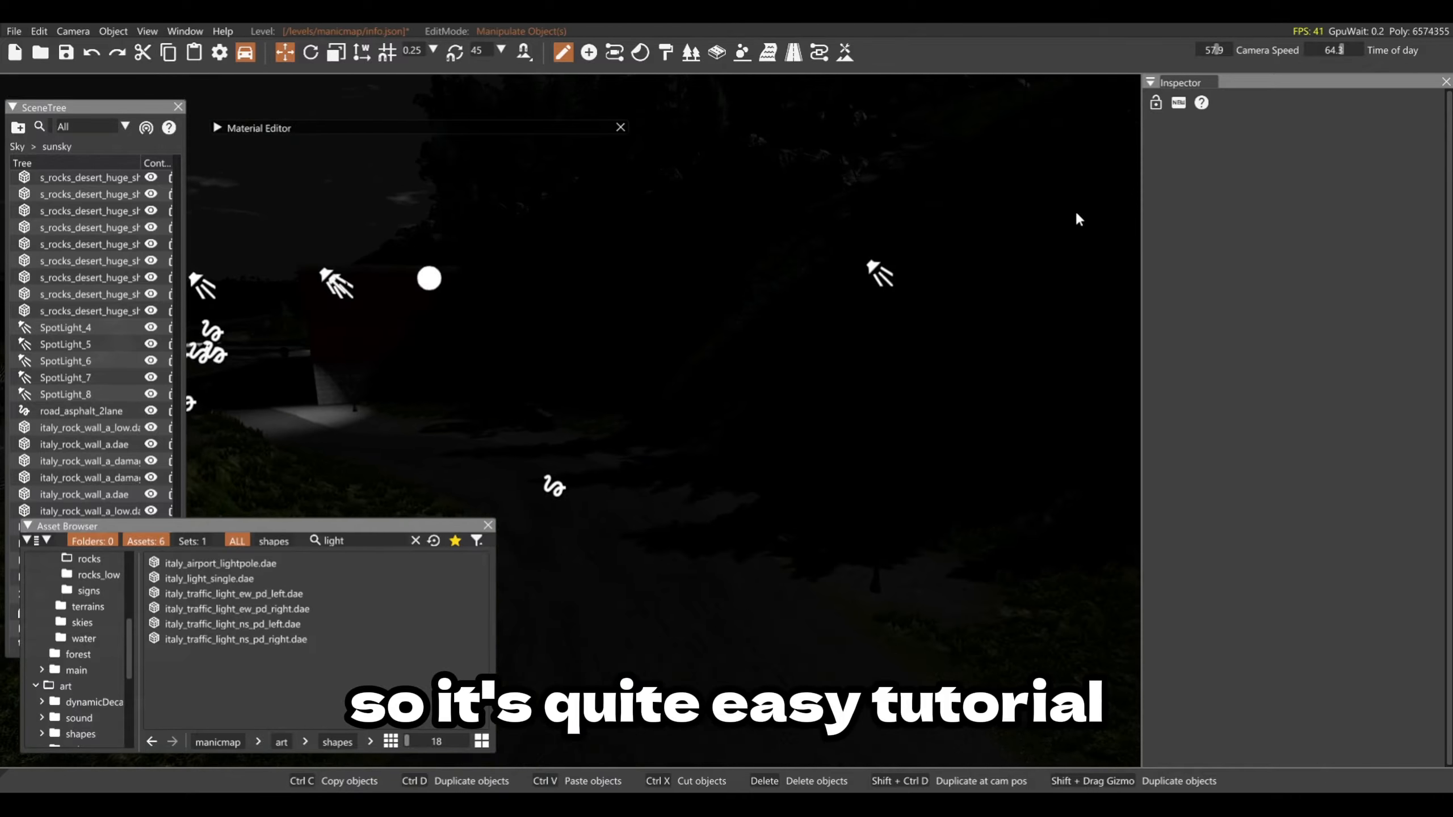
Step: Select the flickering spotlight, try a brightness of 1.5 and set it back to 1
left_click(859, 271)
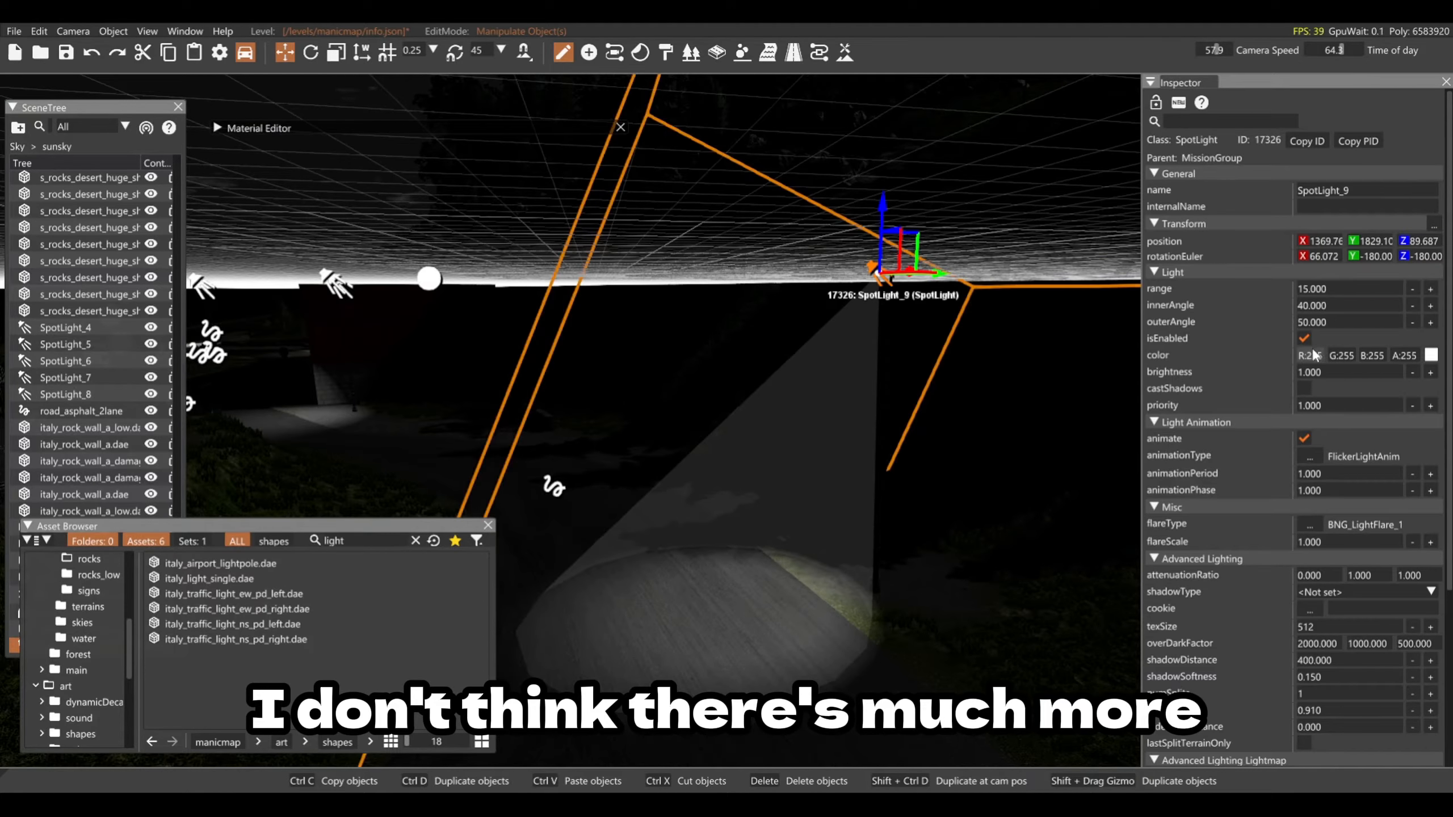
left_click(1430, 372)
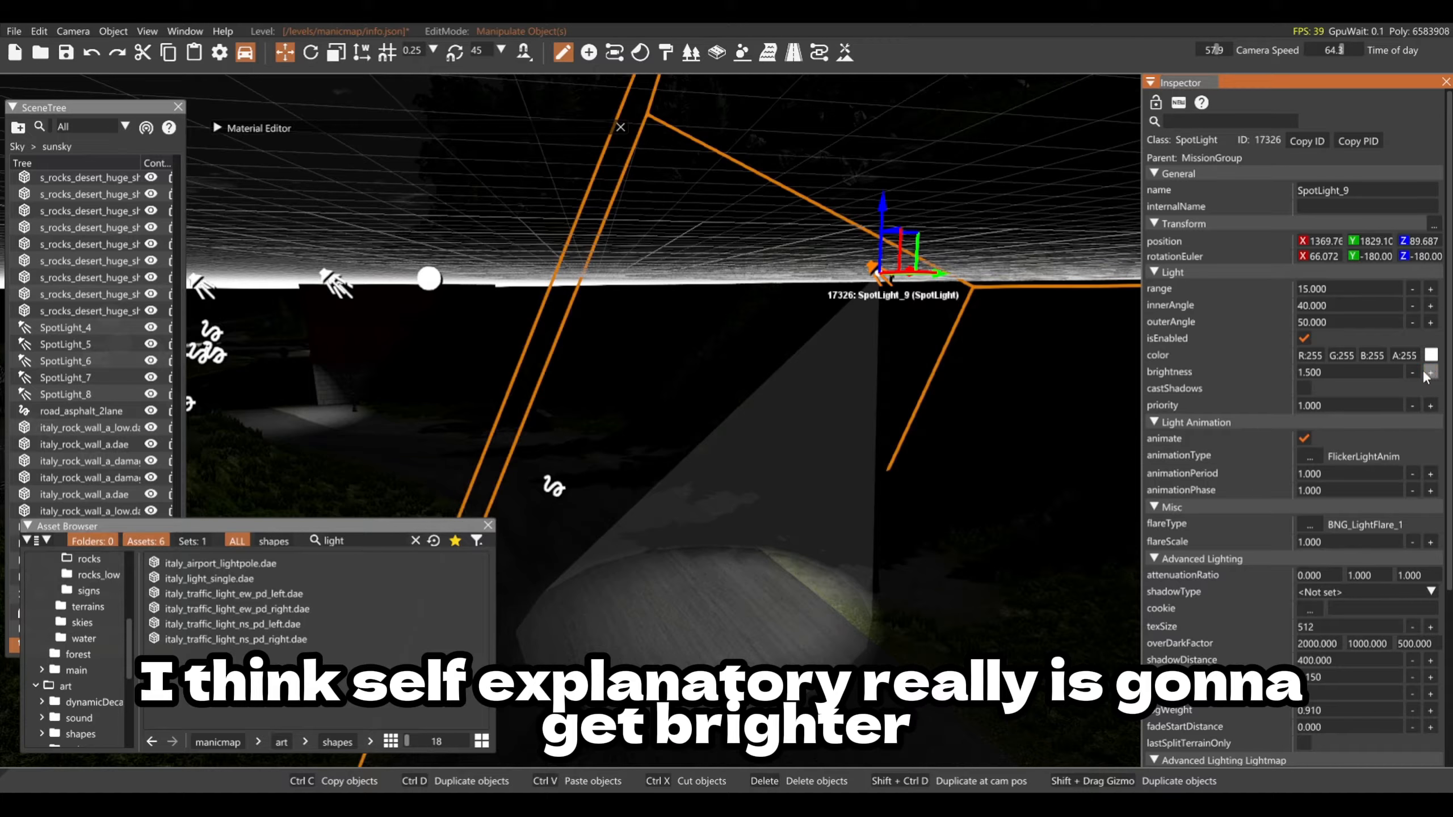
left_click(1415, 372)
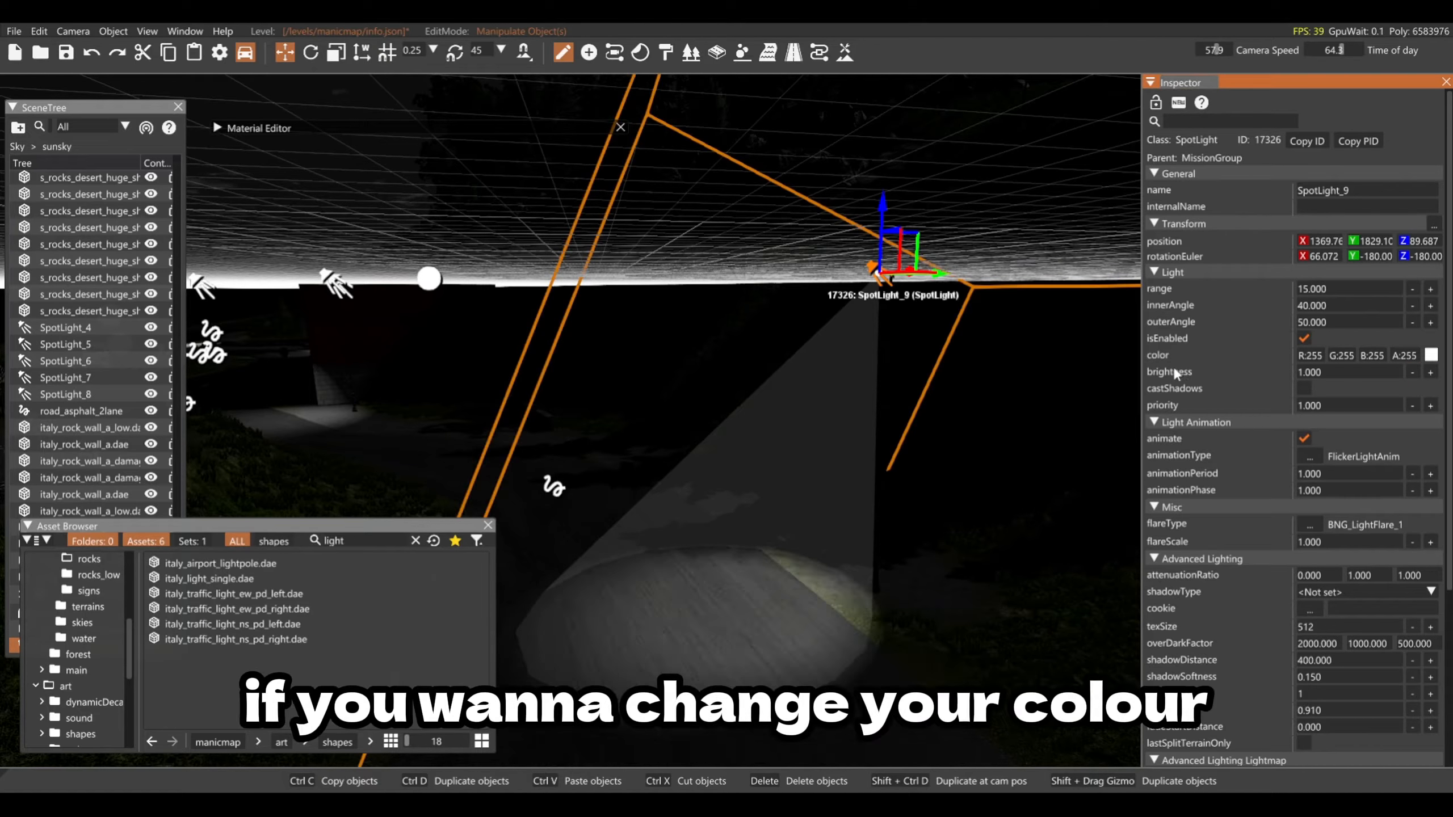
Step: Try a red colour and then a pale blue (R 191, G 239, B 245) for the spotlight
left_click(1431, 355)
left_click_drag(1239, 375, 1341, 450)
left_click_drag(1398, 384, 1390, 354)
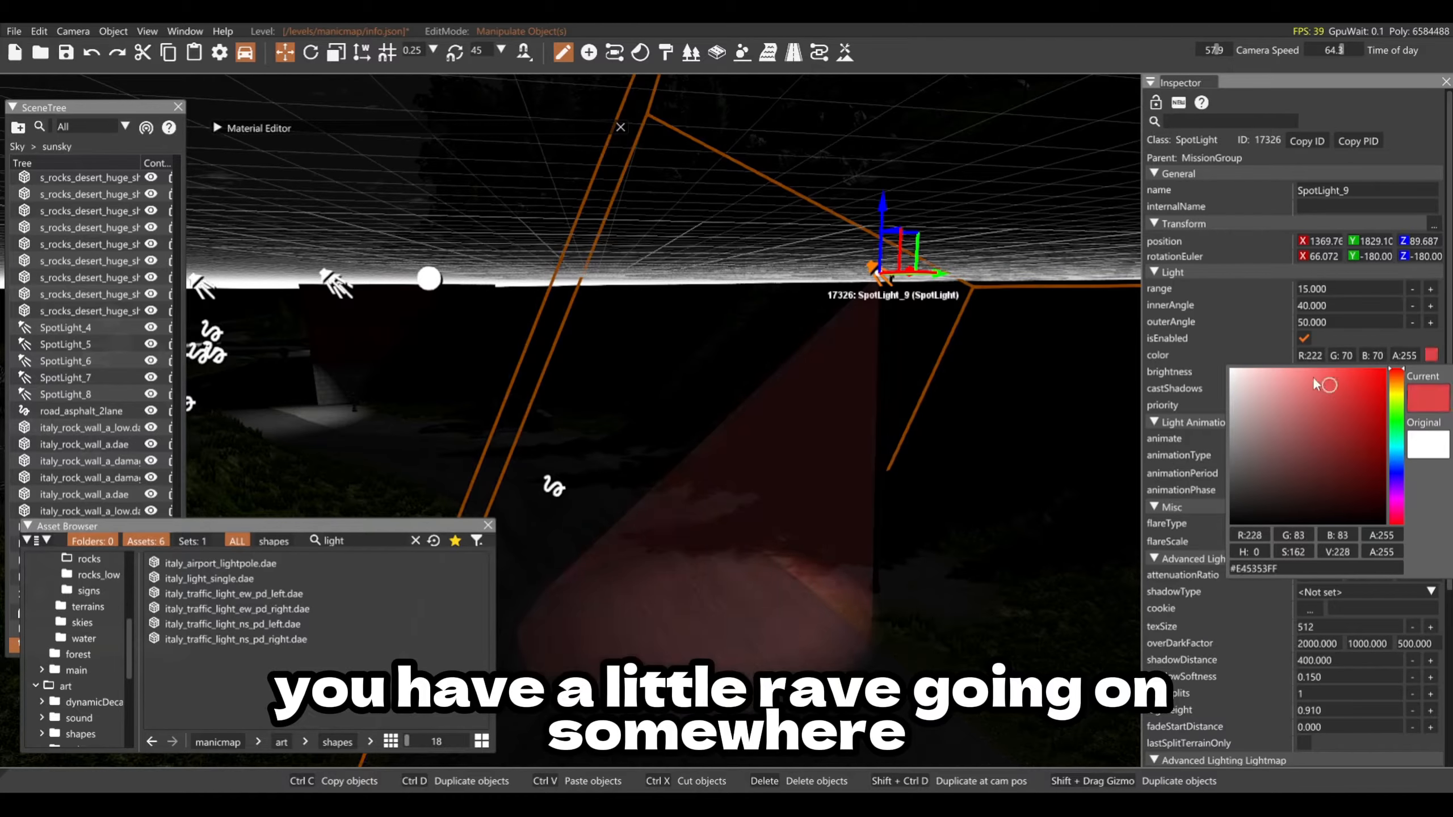
left_click_drag(1312, 378, 1215, 361)
left_click(1398, 441)
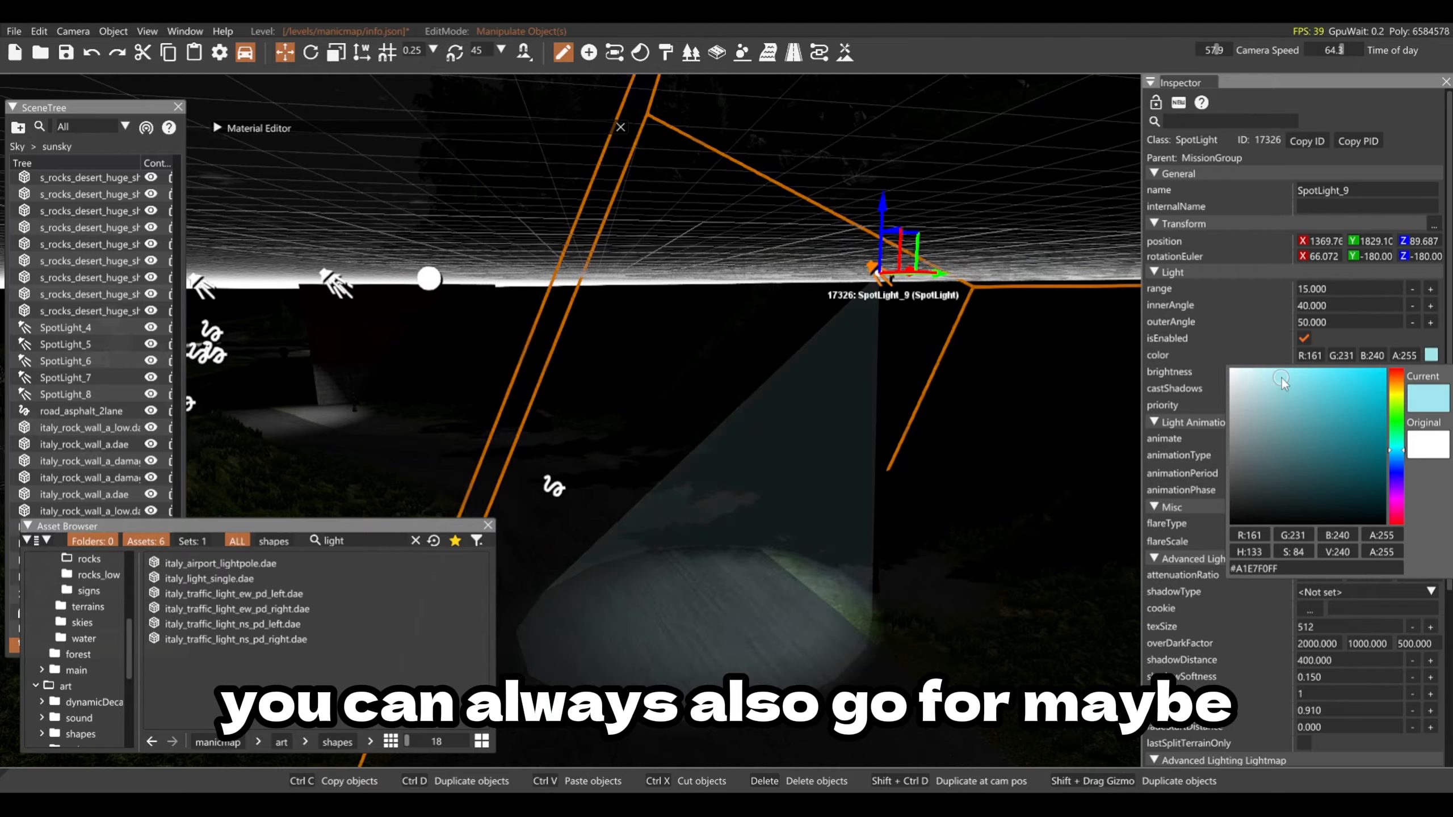
mouse_move(1281, 379)
left_mouse_down()
mouse_move(1262, 417)
mouse_move(1266, 378)
left_mouse_up()
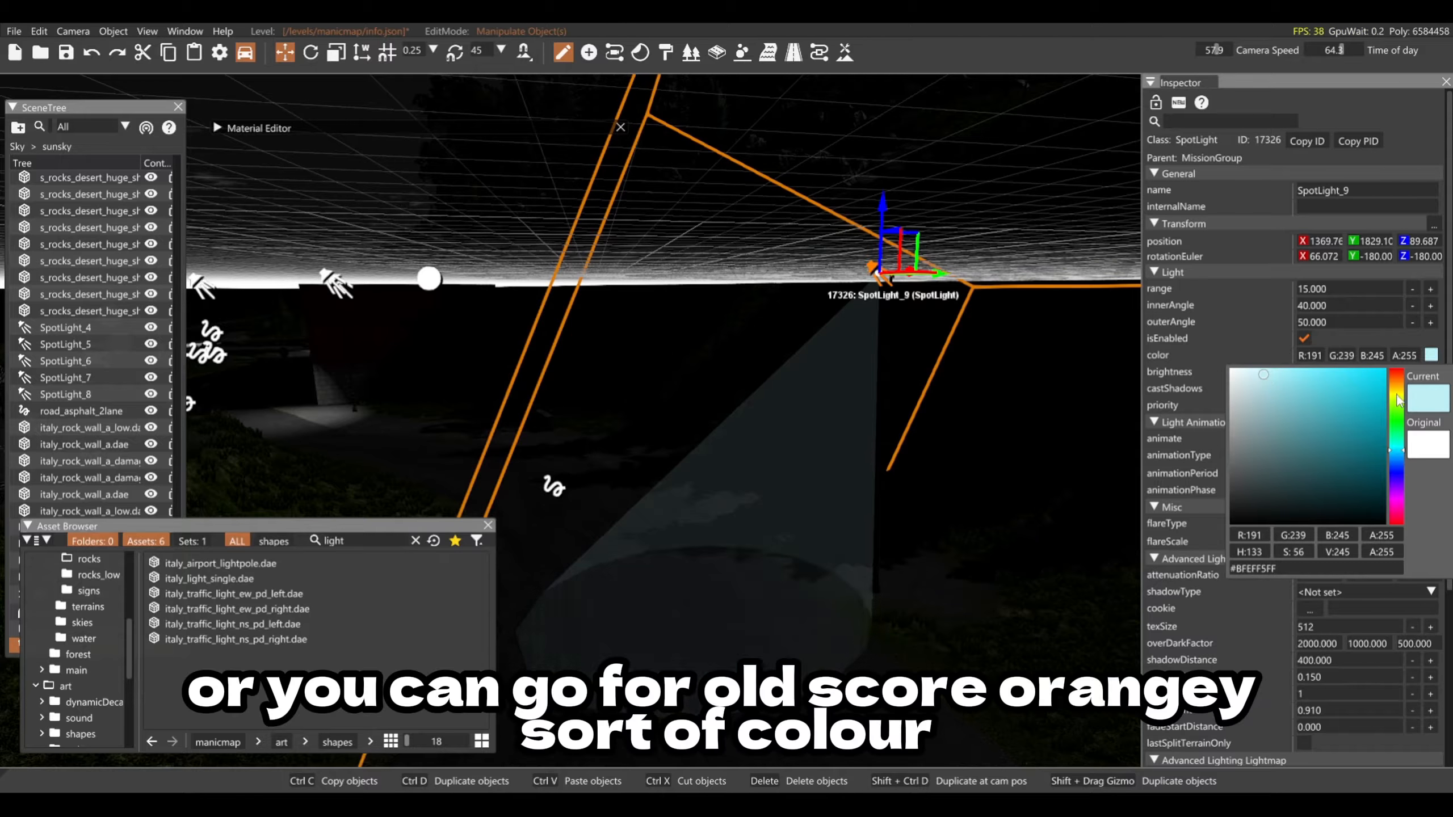
Step: Set the spotlight's colour to a pale warm orange, R 243, G 217, B 186, and close the colour picker
left_click(1396, 382)
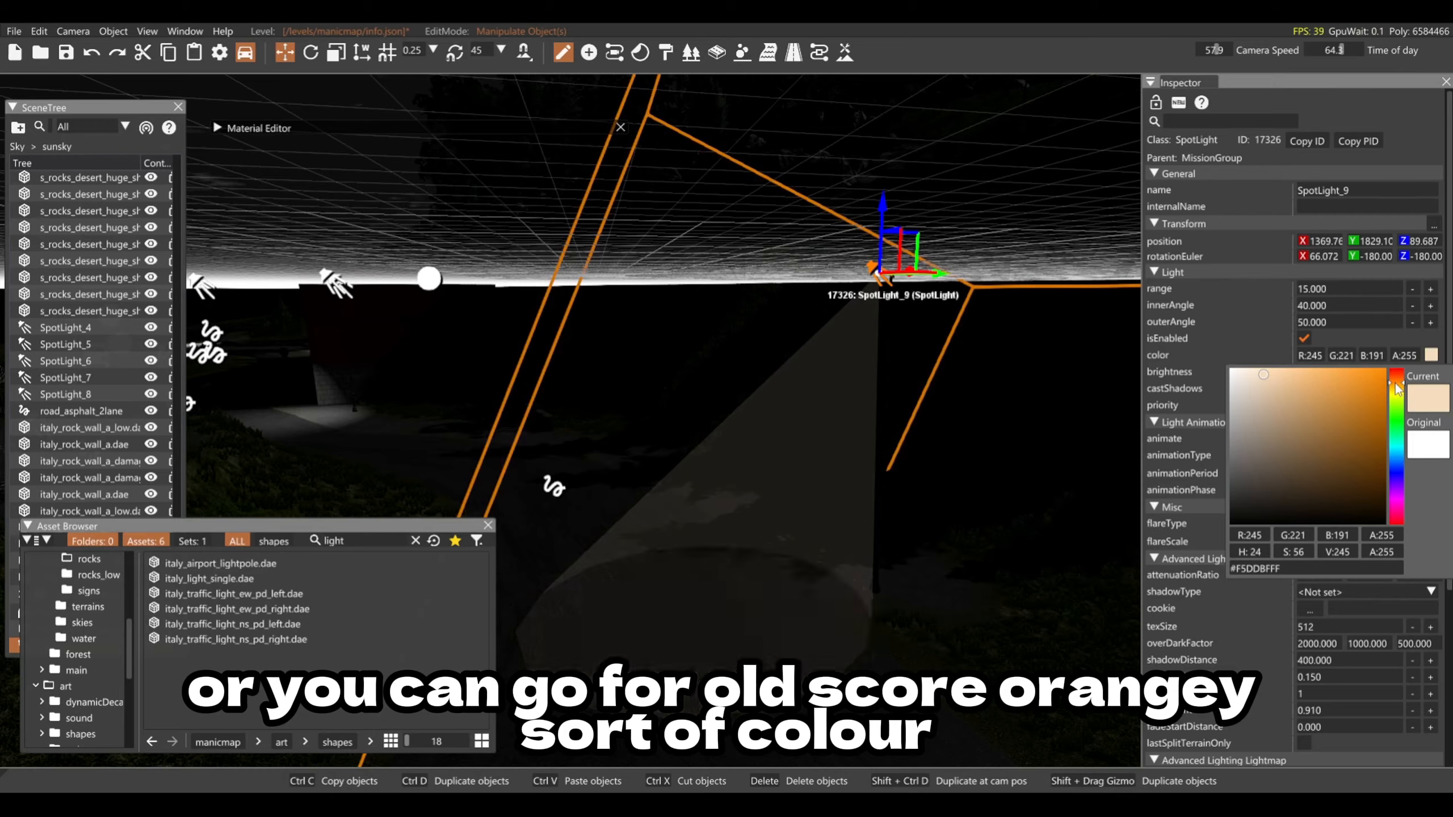
left_click(1264, 377)
left_click(395, 156)
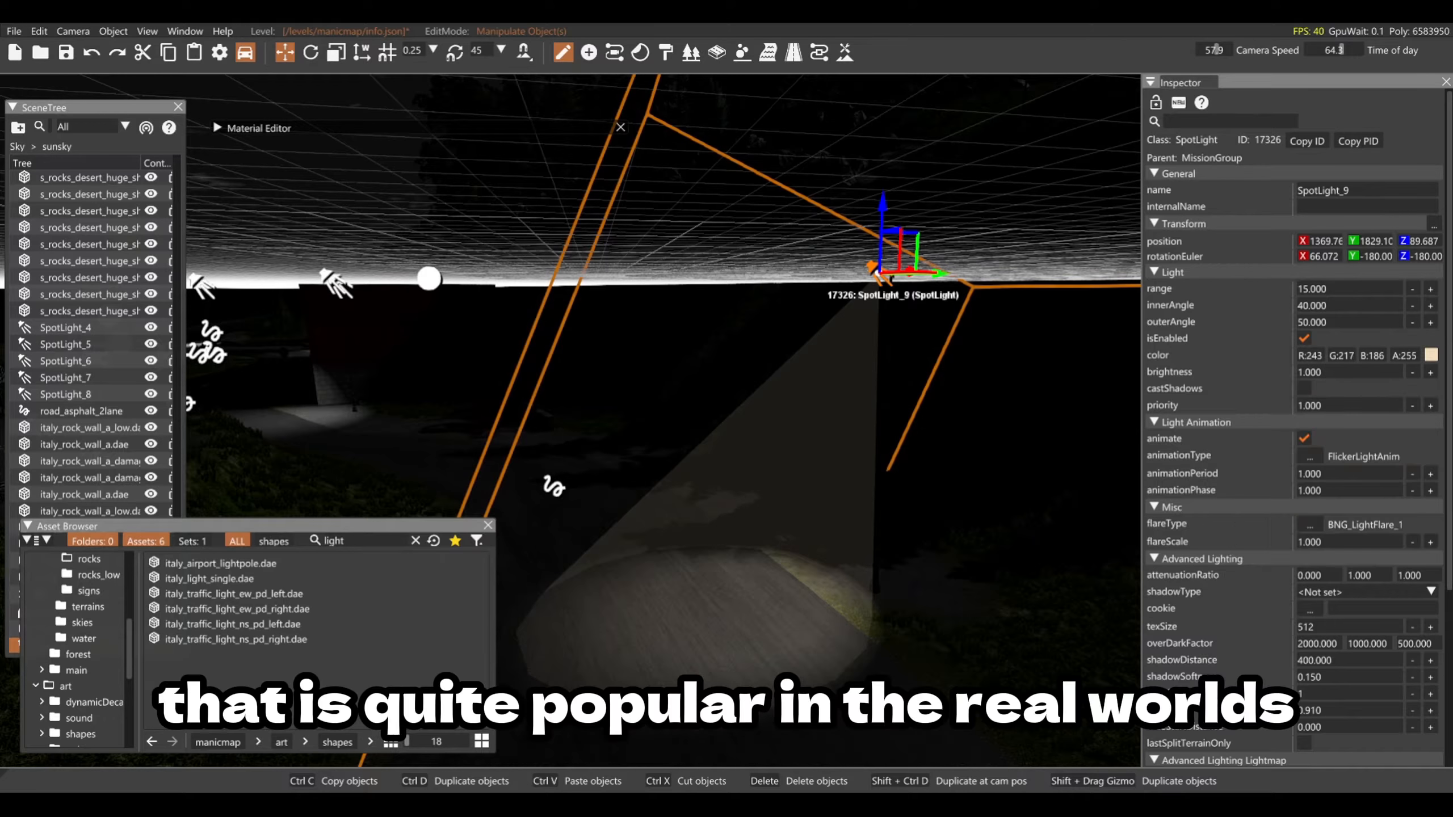
Step: View the spotlight from farther along the road, then try shadow casting on it and switch it back off
left_click(395, 156)
key("s")
right_click_drag(583, 212, 740, 273)
key("w")
left_click(993, 318)
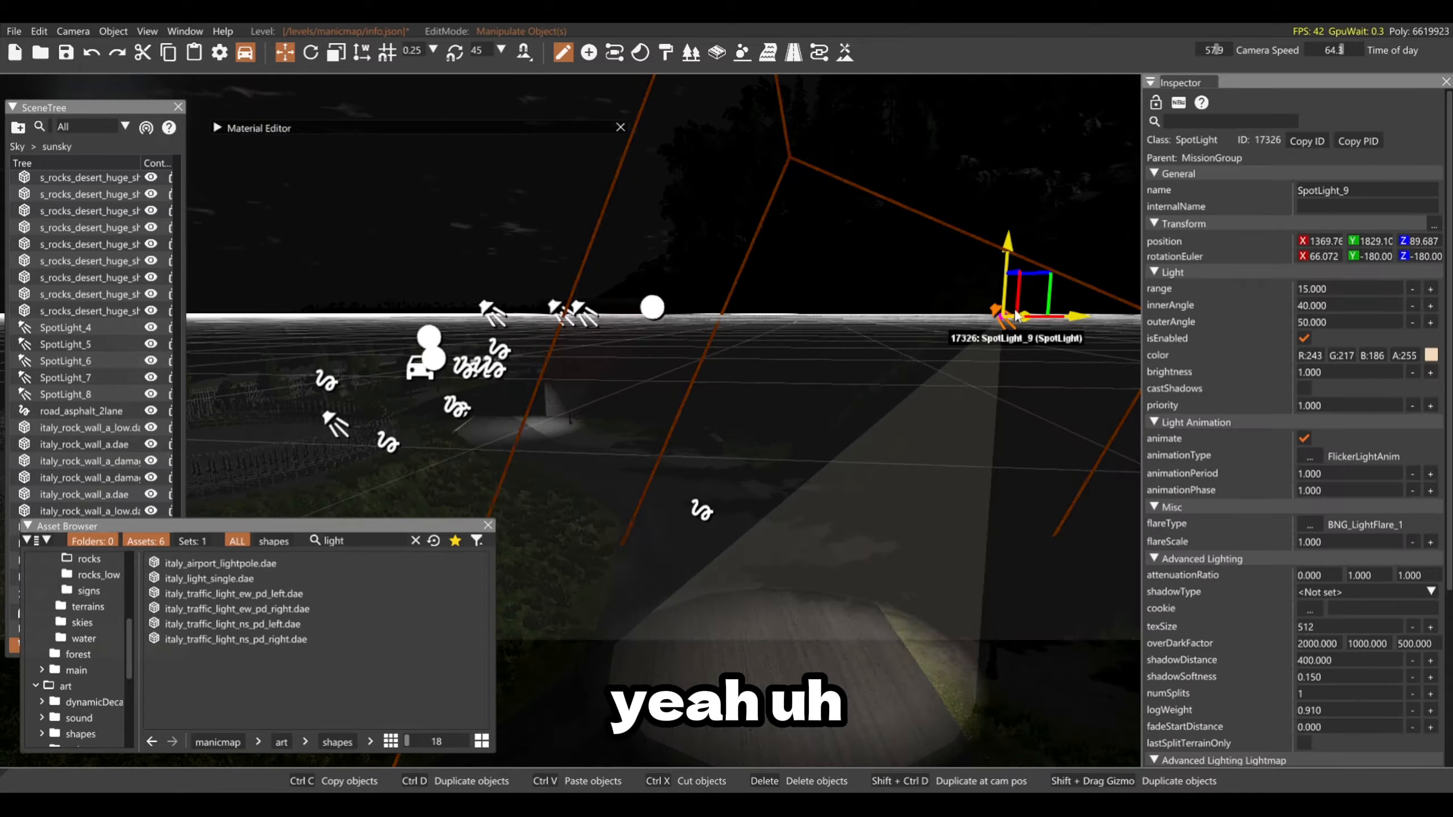
left_click(1306, 389)
key("w")
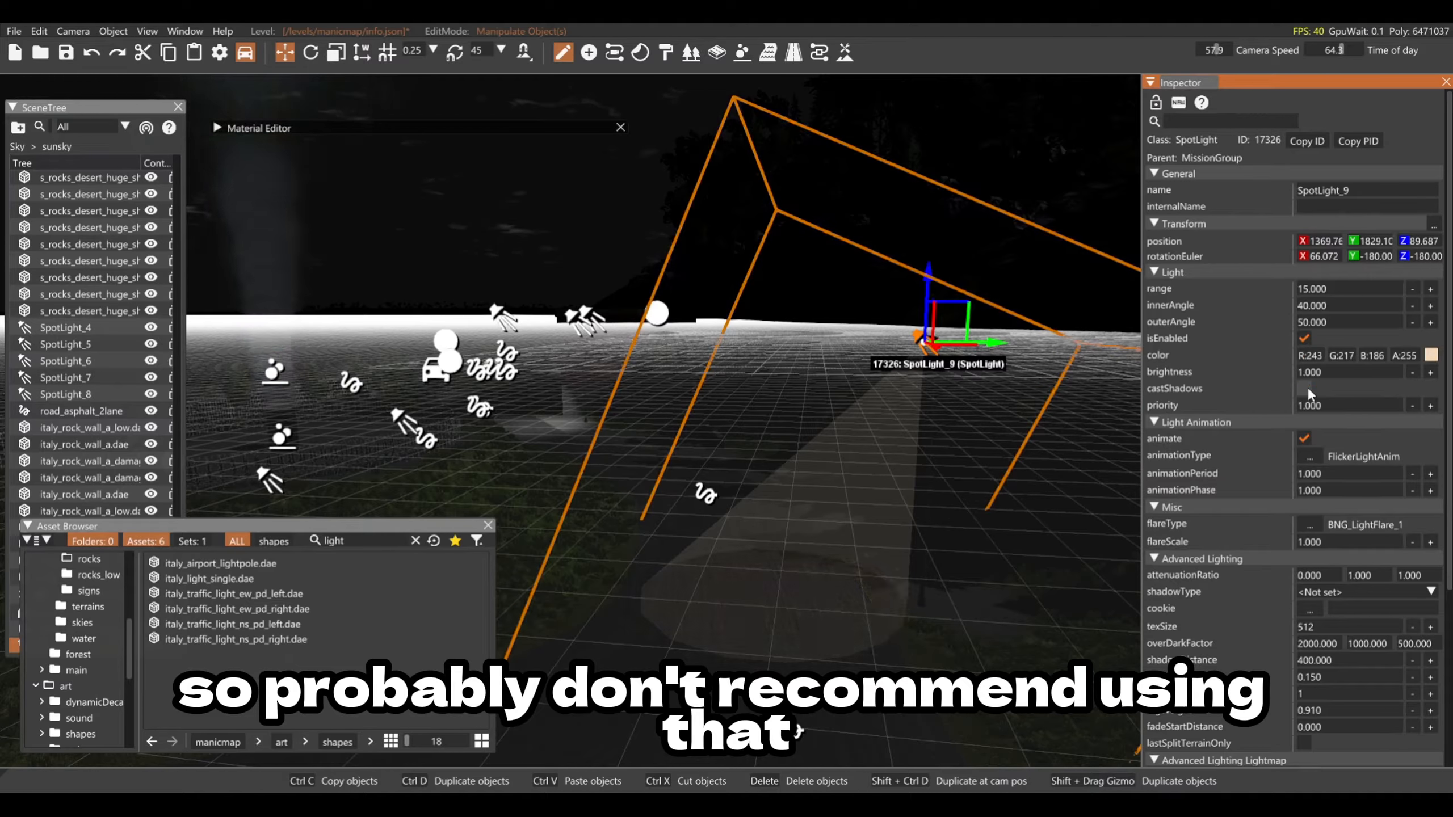
left_click(1305, 389)
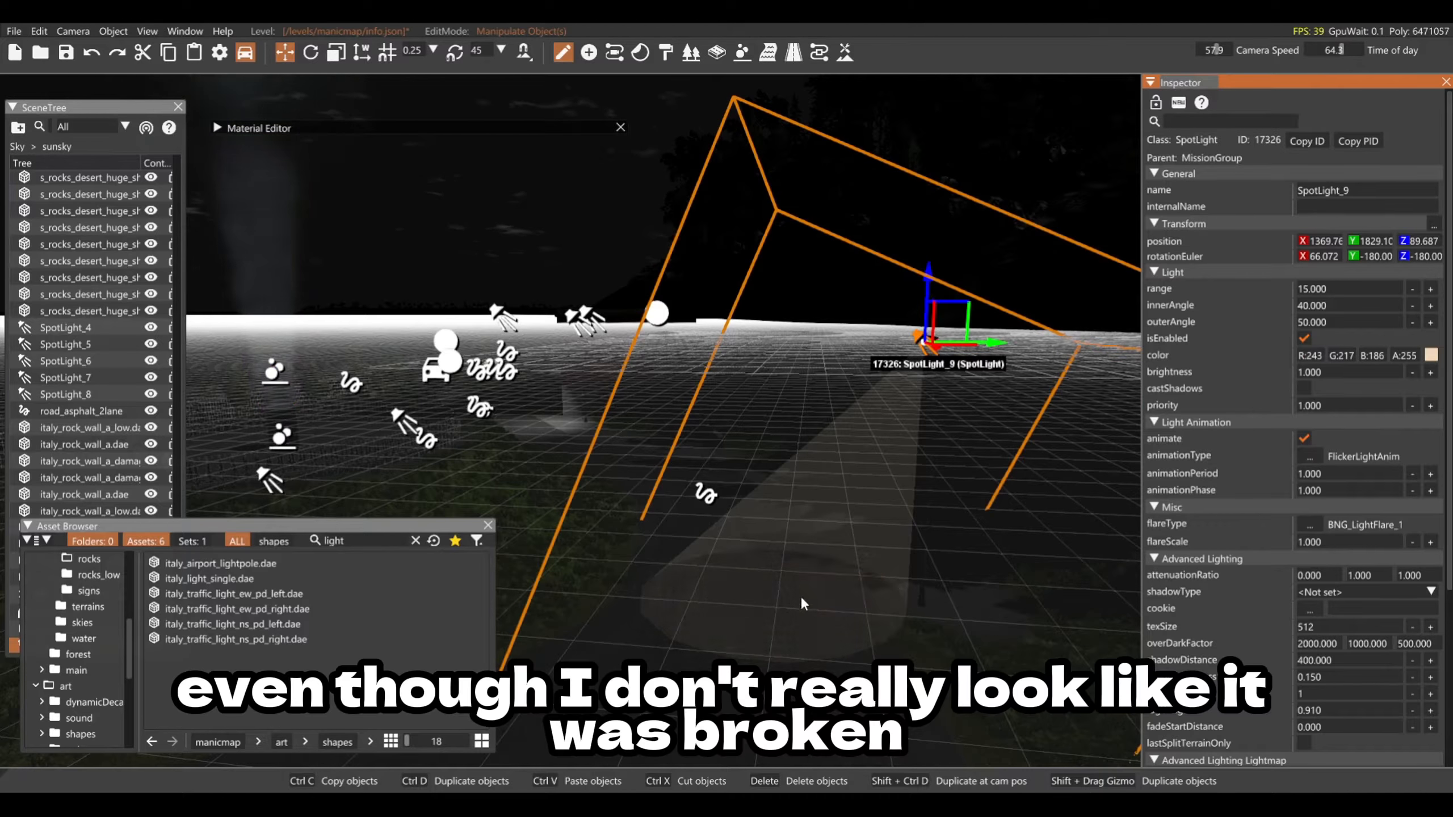
left_click(1303, 388)
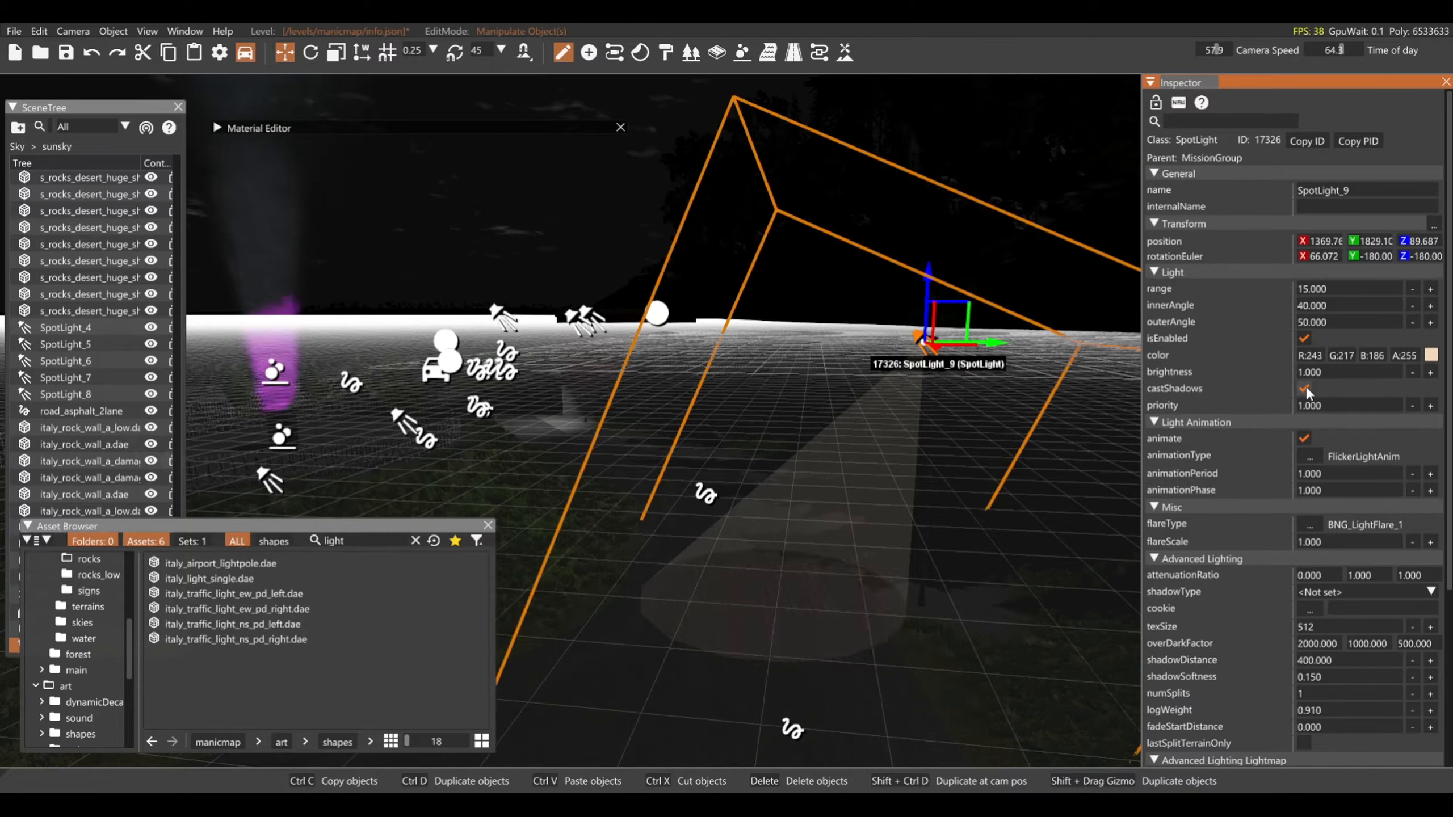
left_click(1305, 388)
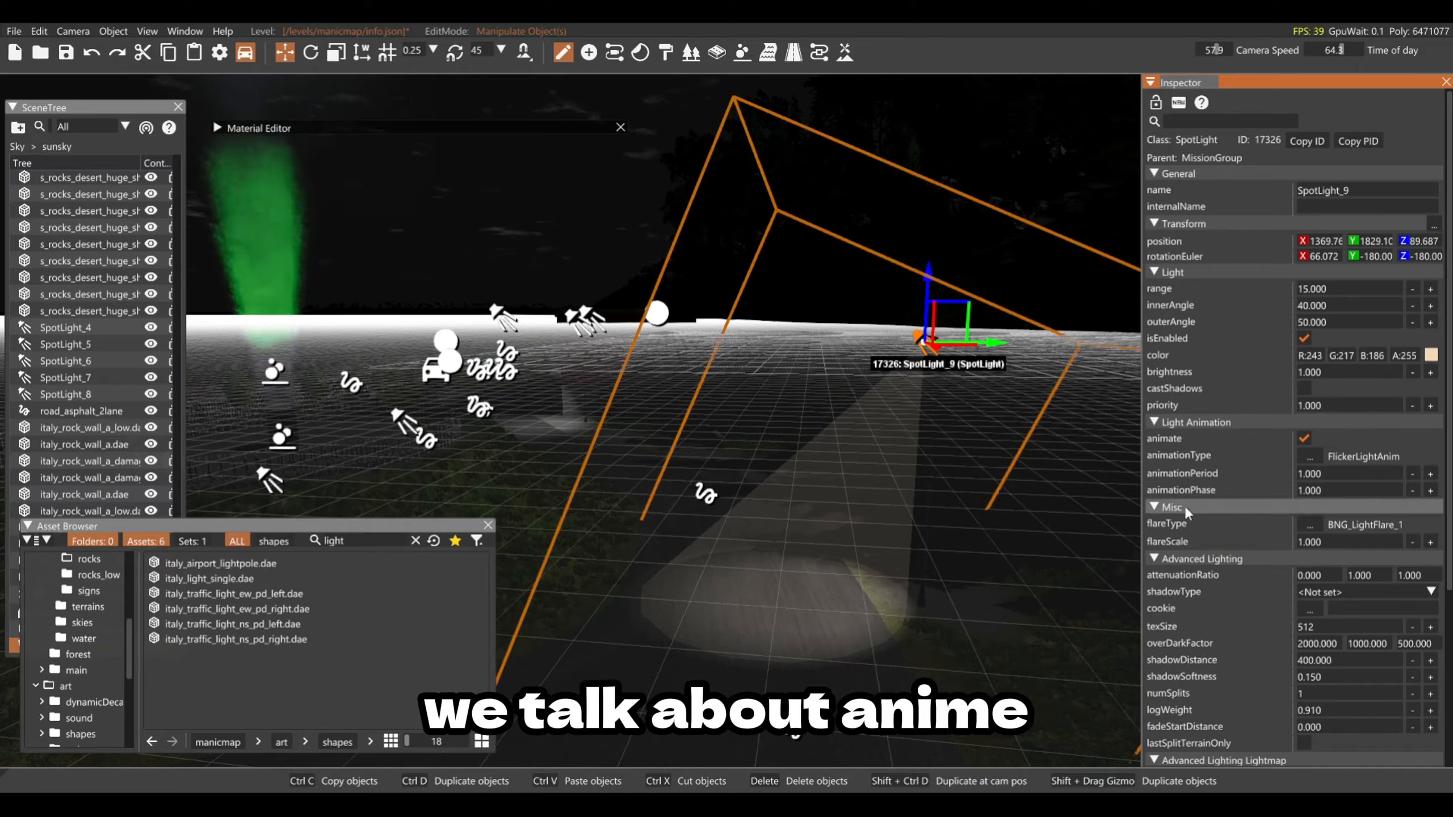
Step: Review the spotlight's advanced lighting settings and try the representedInLightmap option, switching it back off
scroll(1195, 524, "down", 3)
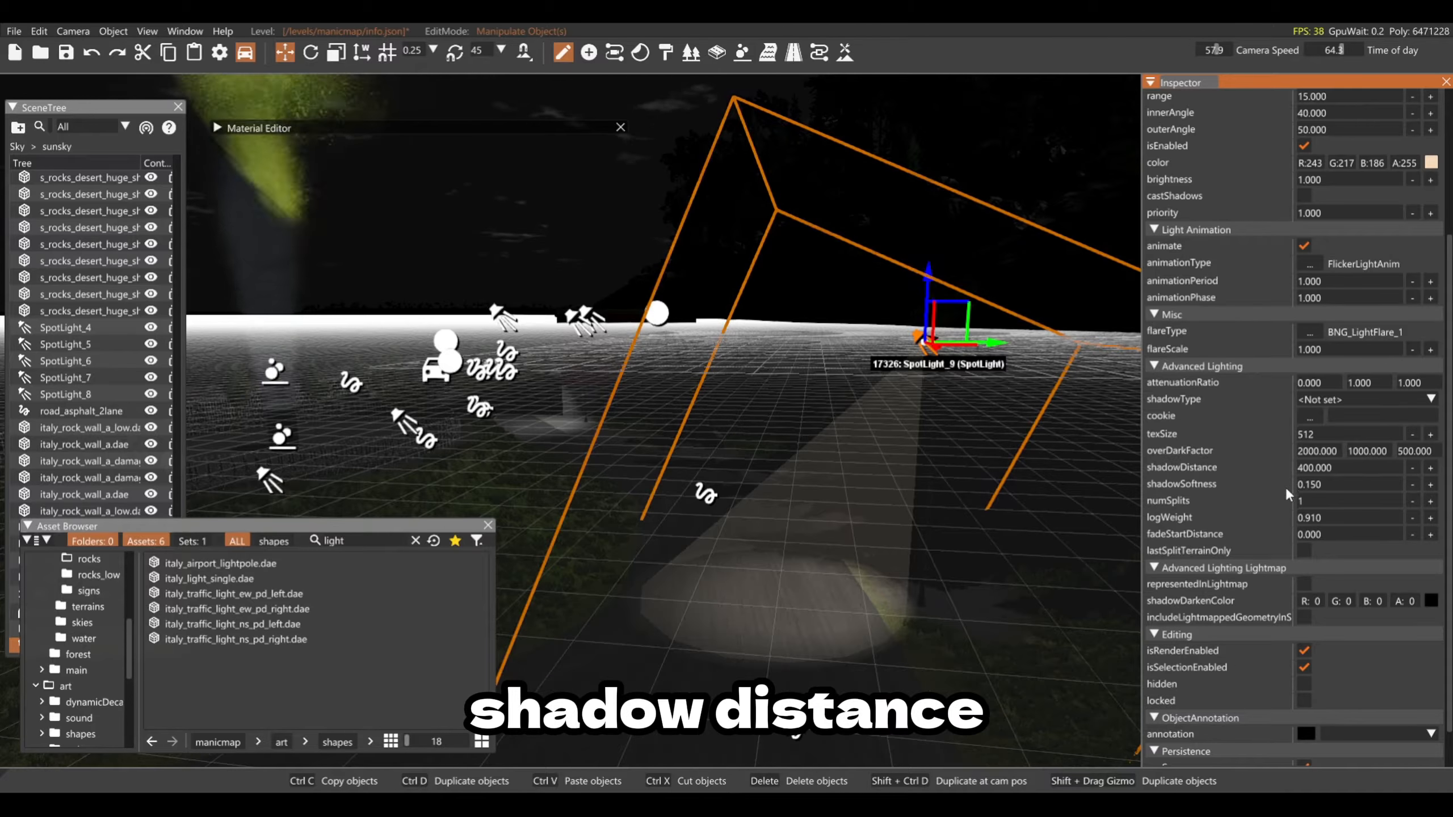
scroll(1225, 486, "down", 2)
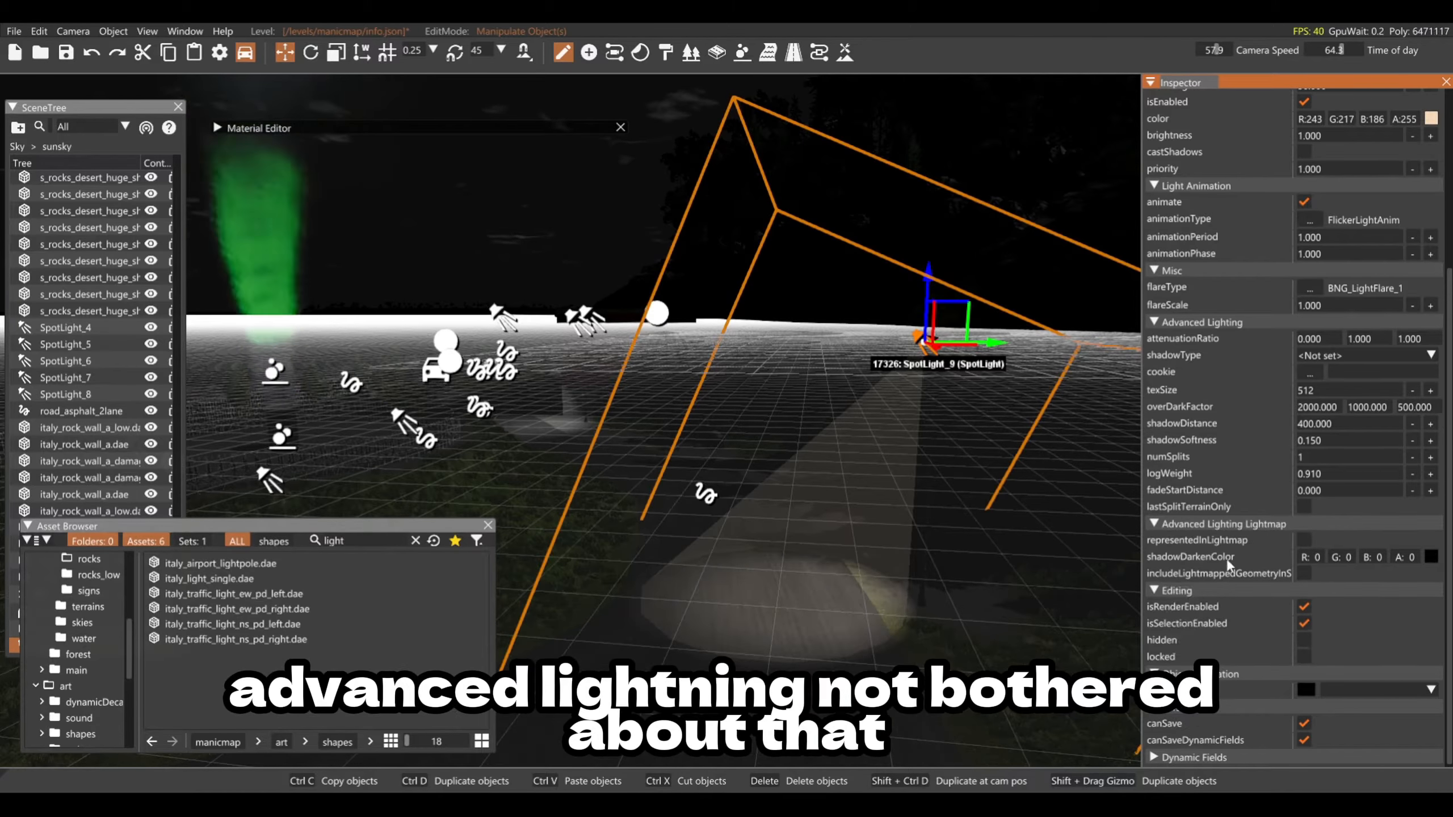
left_click(1305, 541)
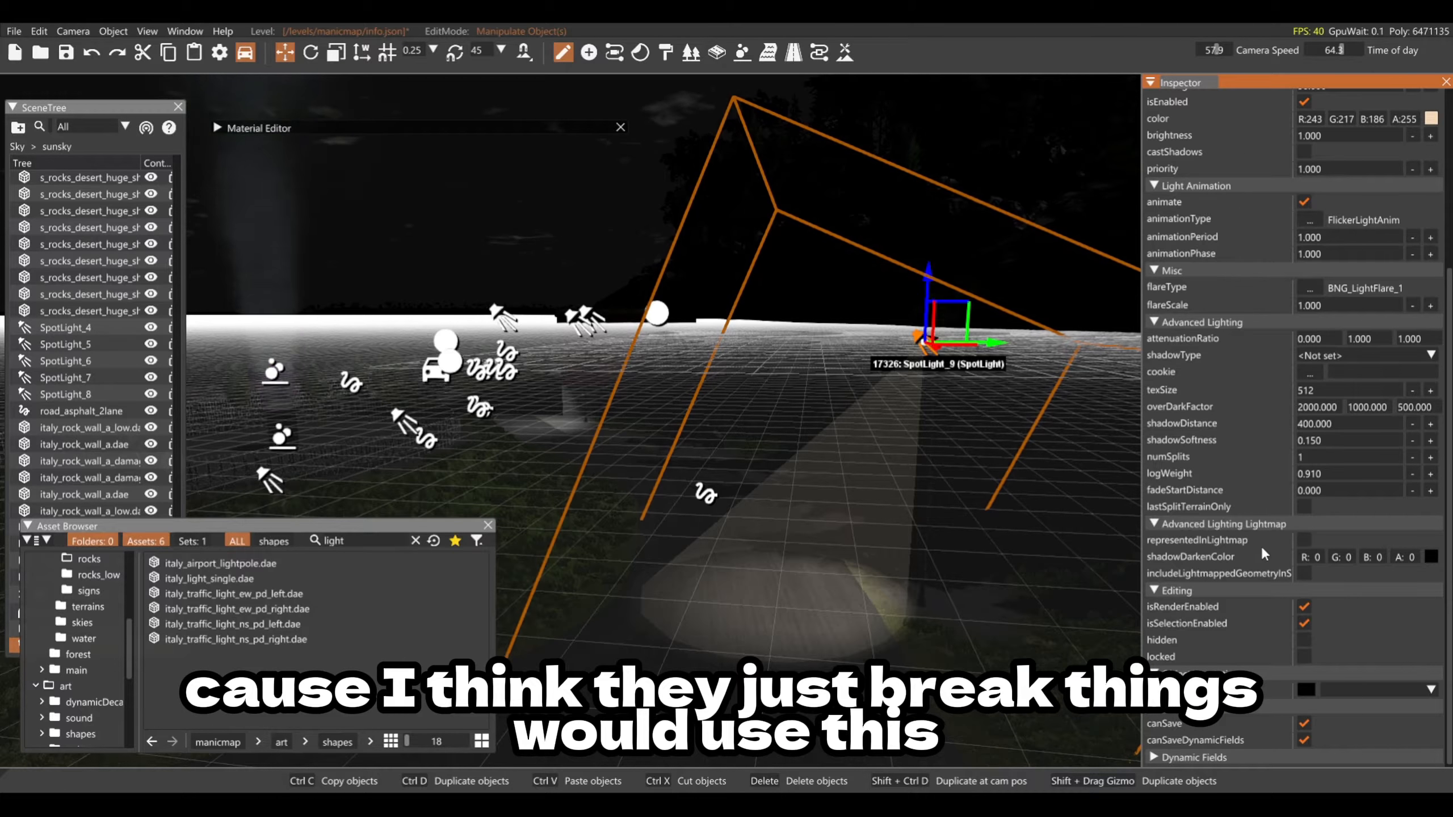
left_click(1304, 541)
Step: Deselect the spotlight and set the time of day to 11.4
left_click(522, 182)
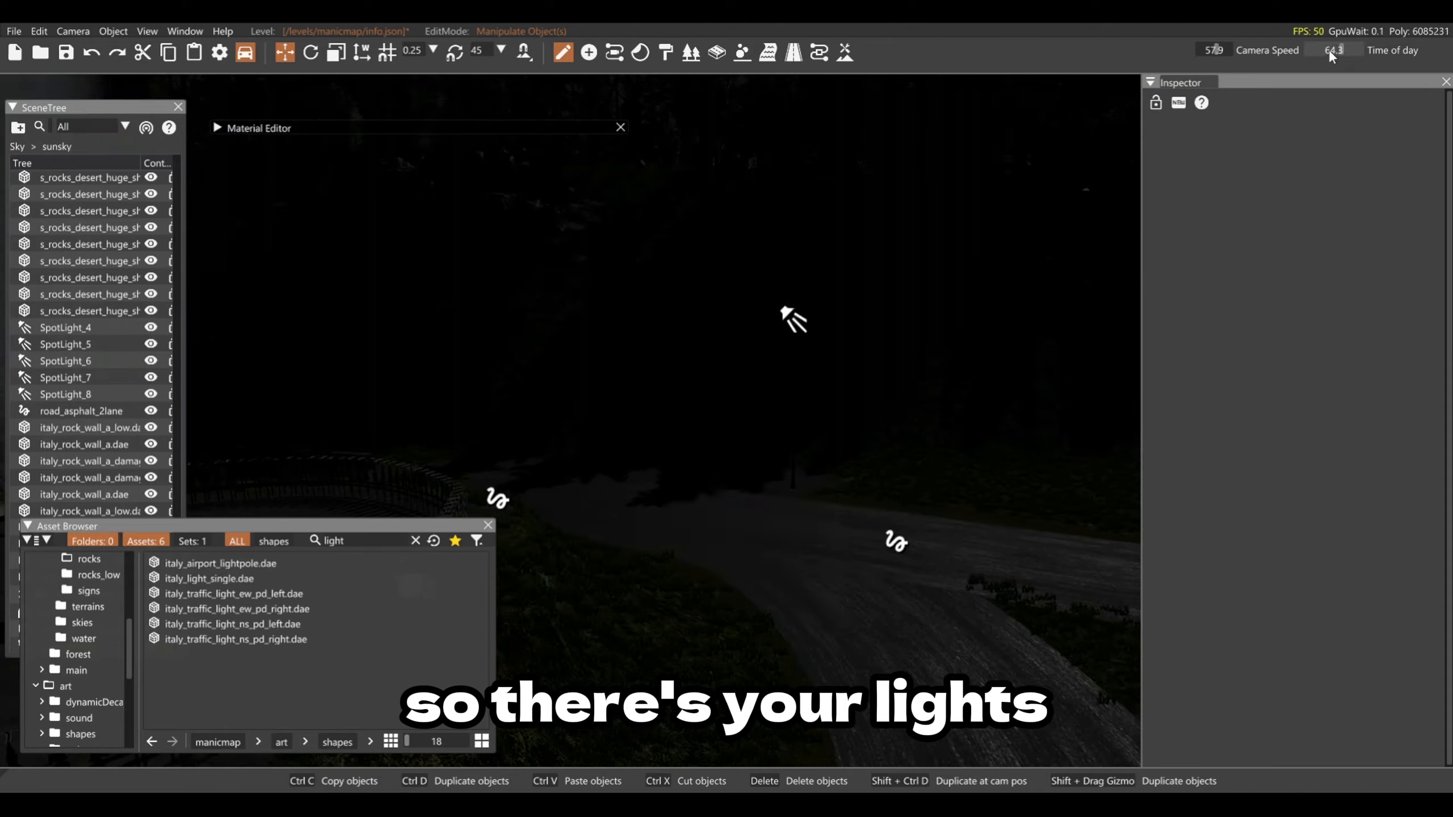
left_click_drag(1328, 49, 1313, 50)
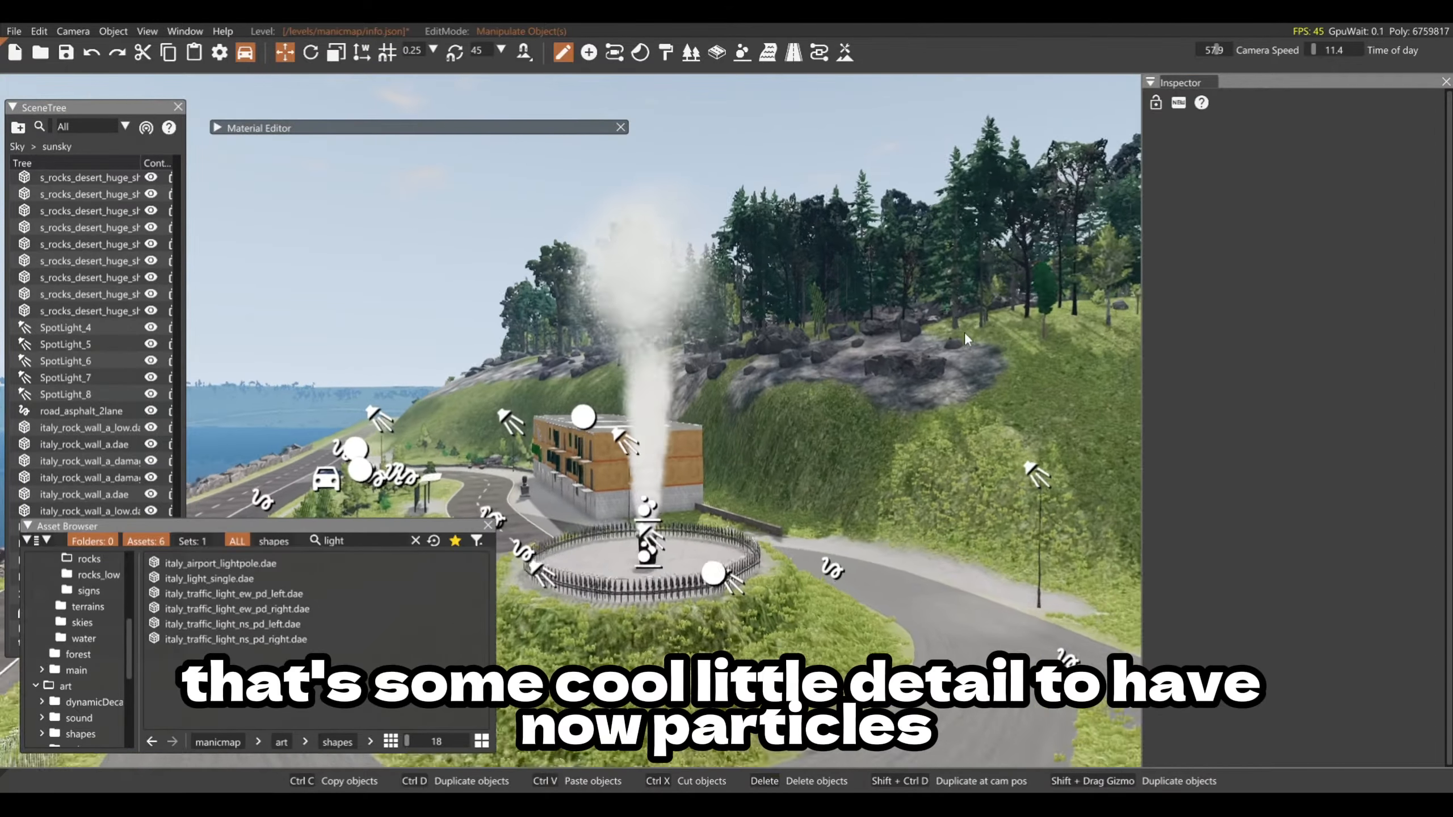
Step: Select the particle emitter above the fenced fountain and examine its emitter type and velocity settings
key("w")
right_click_drag(956, 325, 922, 361)
key("s")
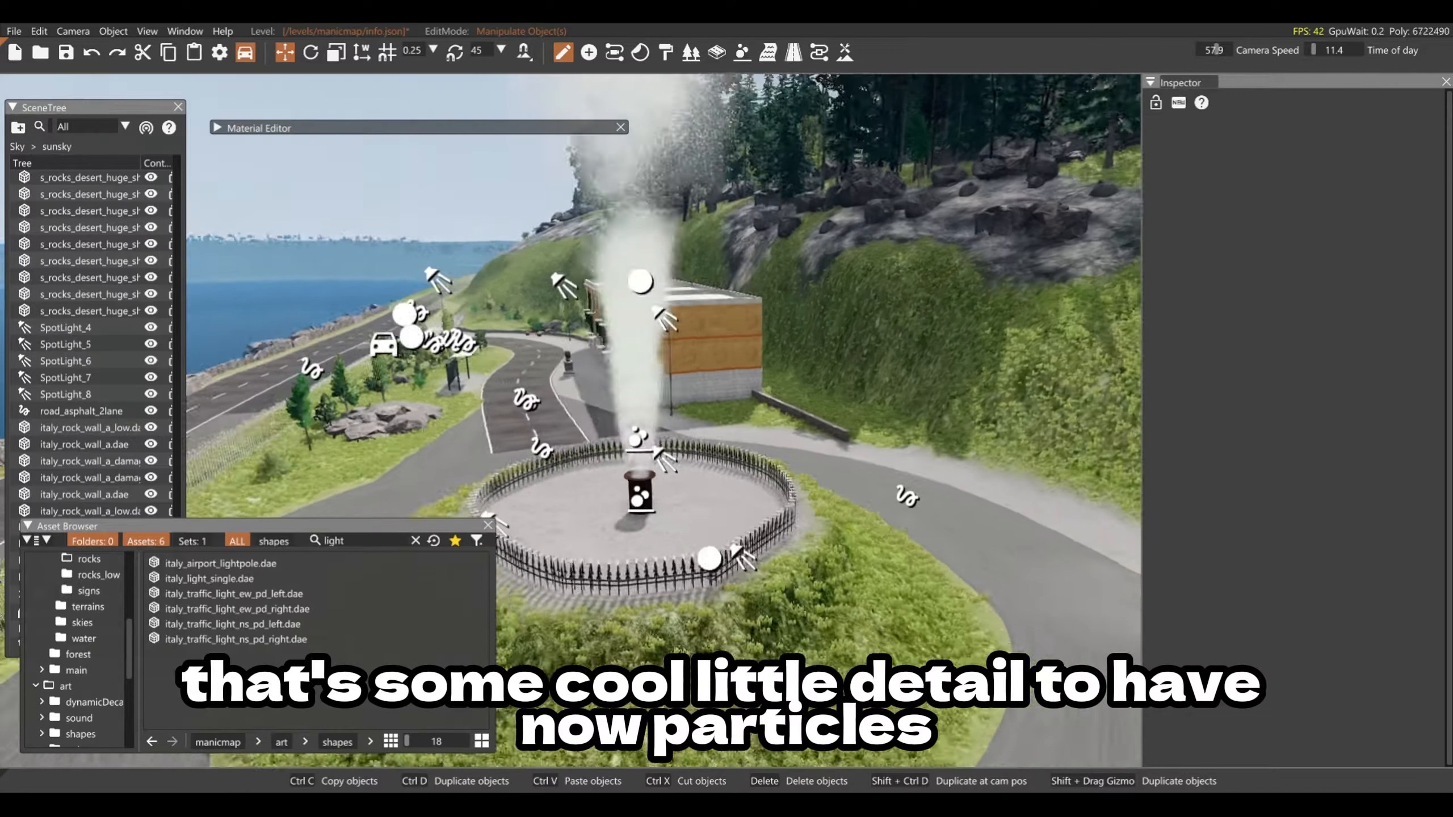
left_click(655, 430)
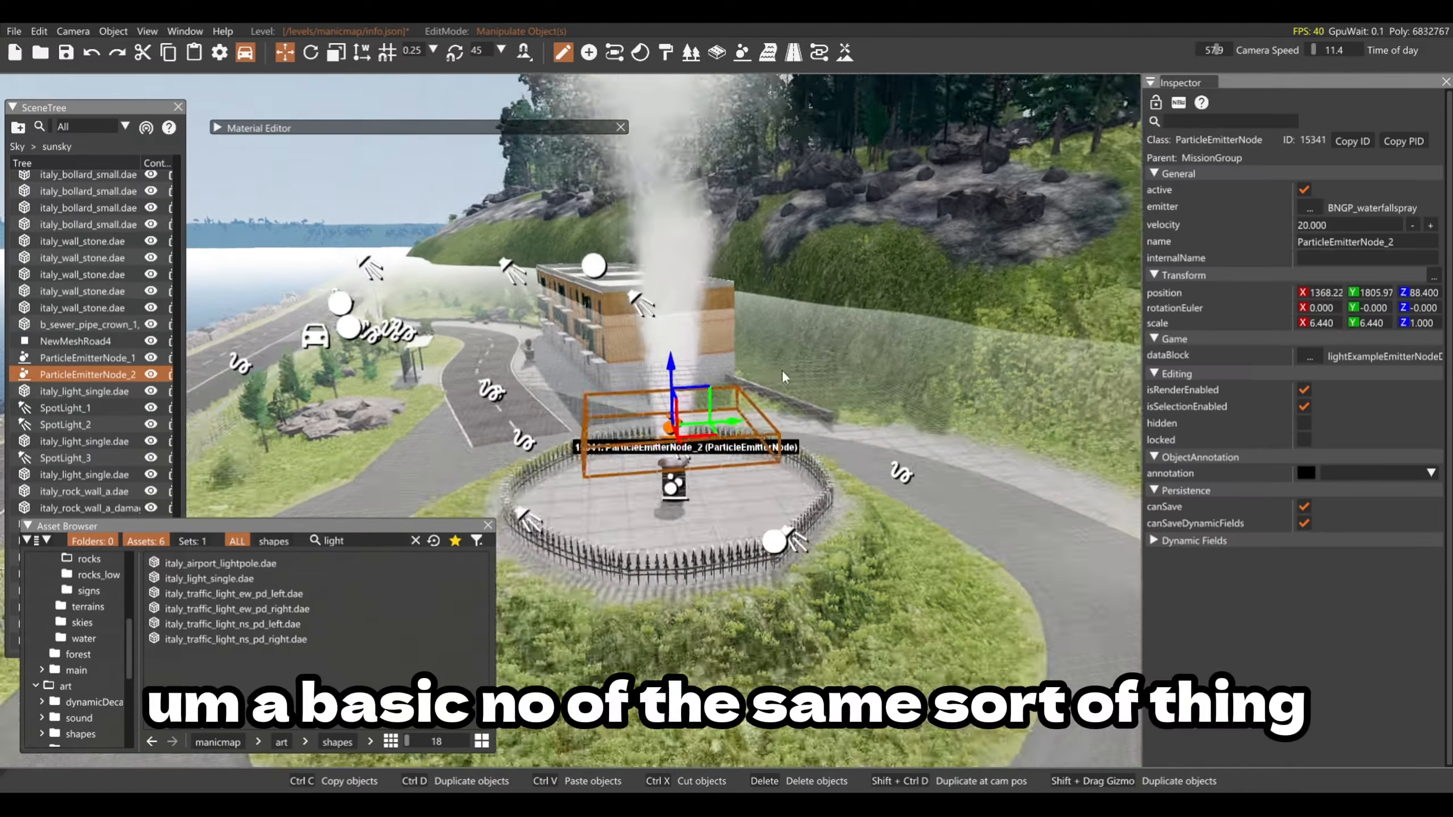
key("s")
right_click_drag(782, 377, 826, 361)
key("w")
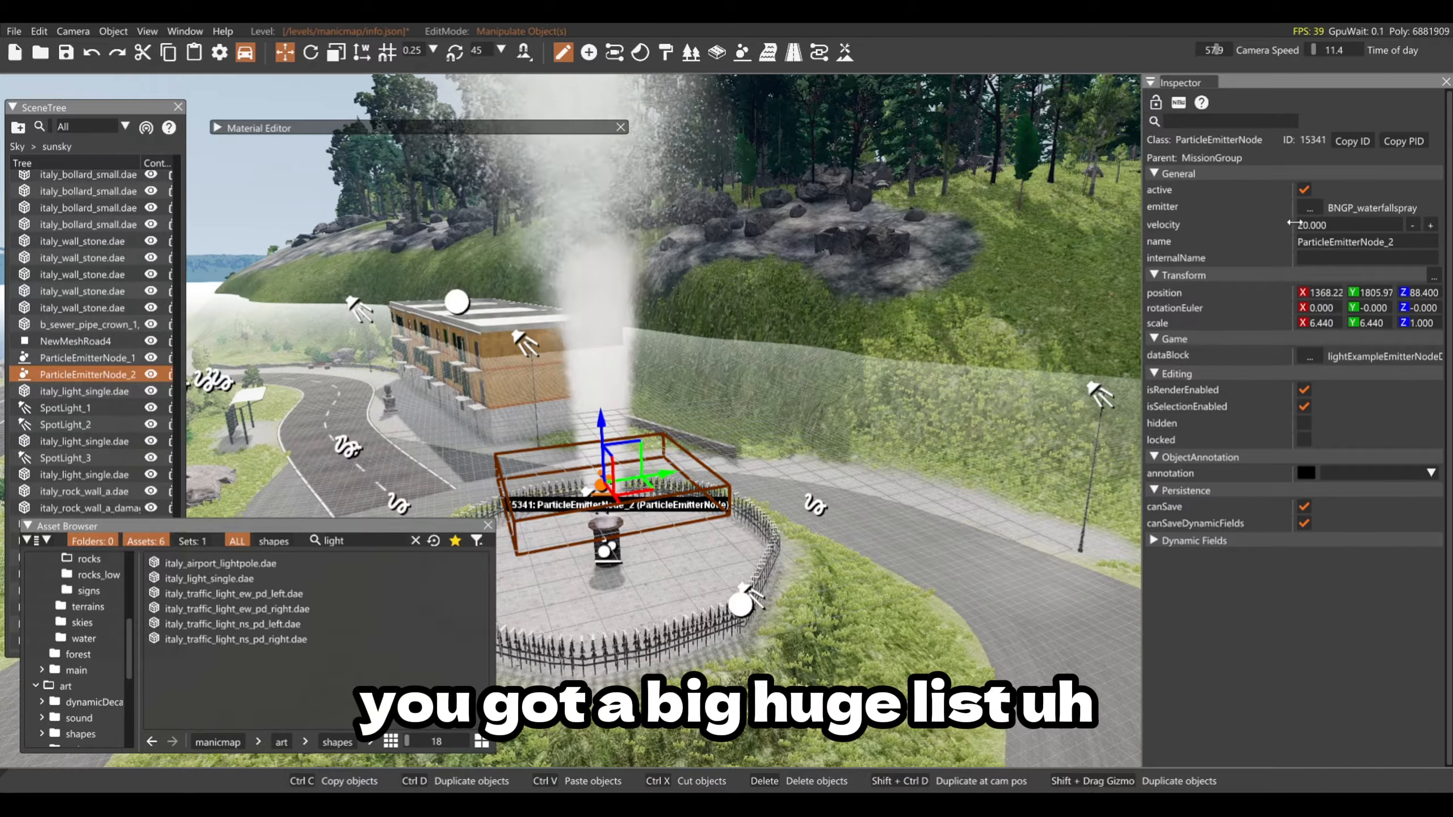
Step: Place a new particle emitter on the grass between the two roads beyond the fountain
key("s")
right_click_drag(847, 349, 898, 376)
left_click(872, 369)
key("w")
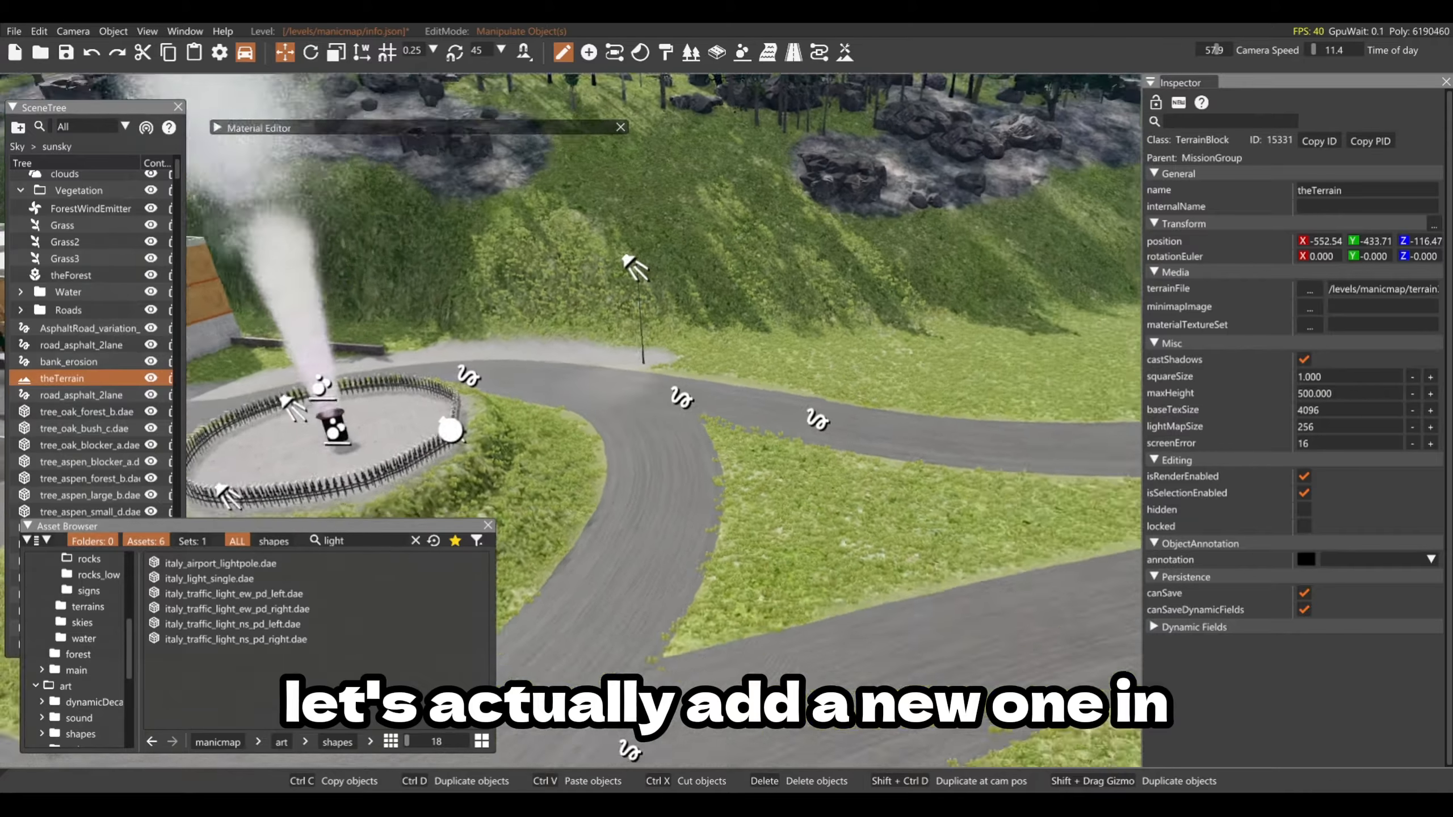
left_click(589, 52)
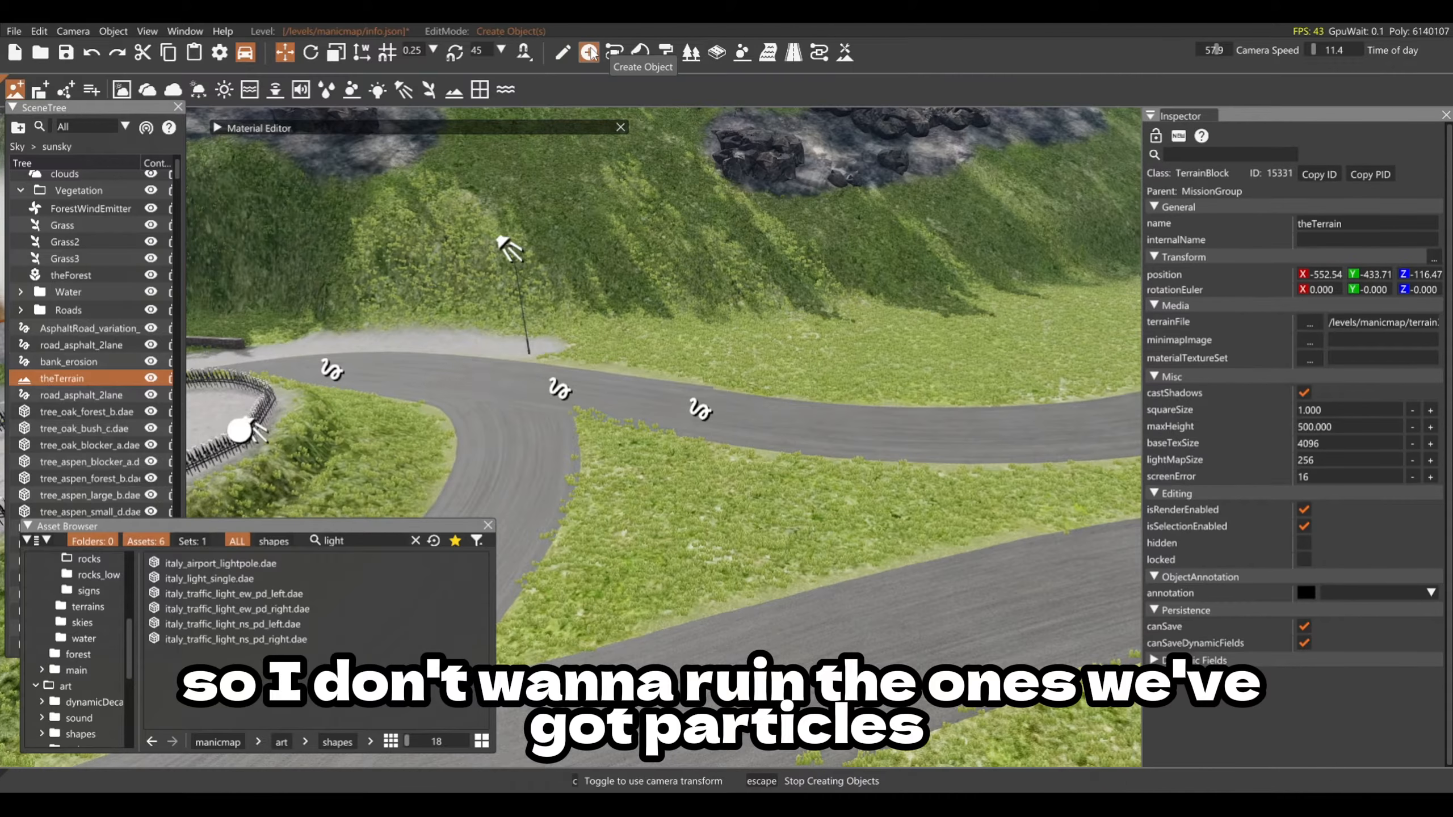
left_click(346, 96)
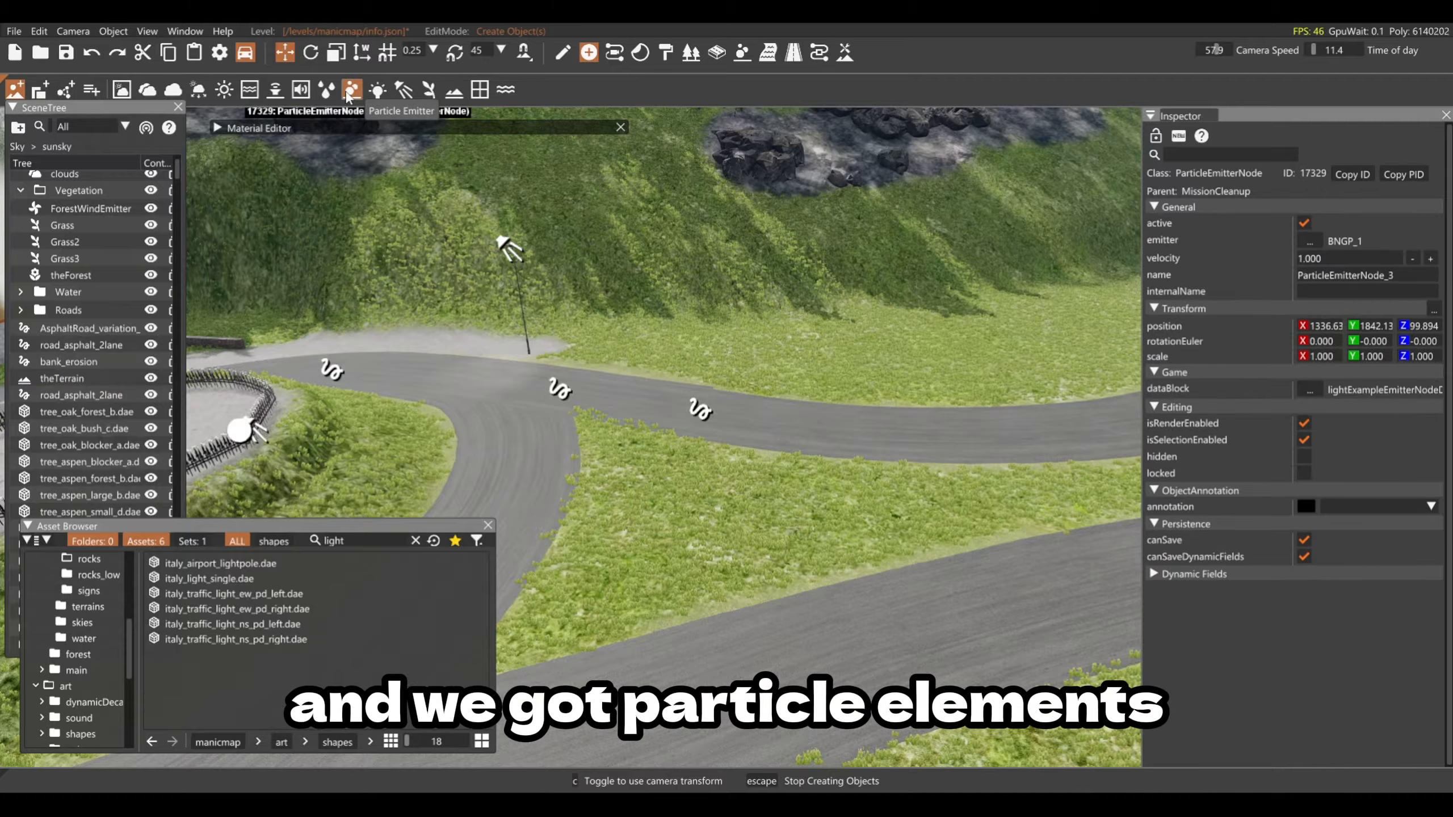
left_click(805, 486)
key("d")
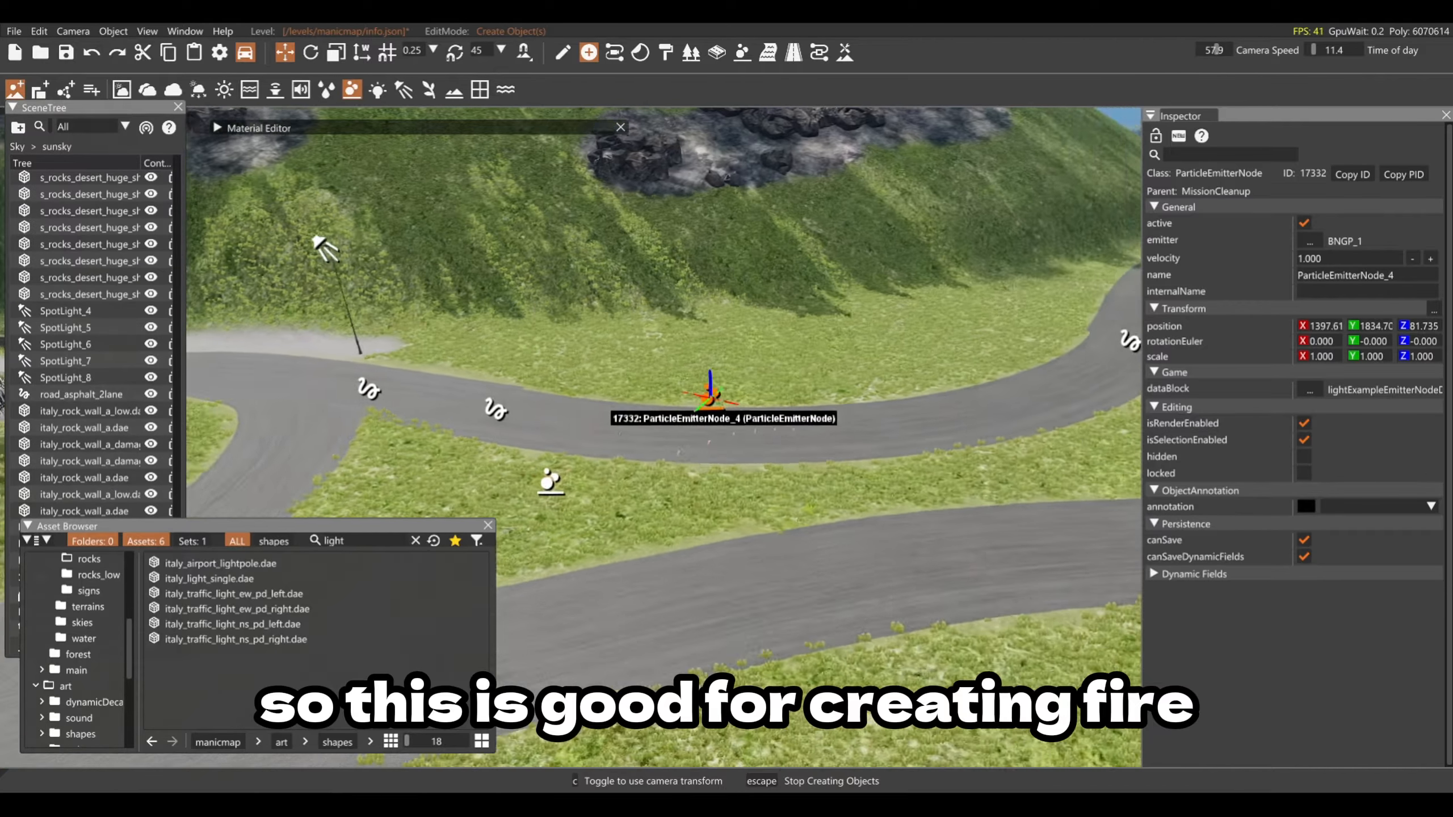
Step: Return to manipulating objects and select the particle emitter just placed on the grass
right_click_drag(712, 403, 726, 408)
left_click(568, 57)
key("w")
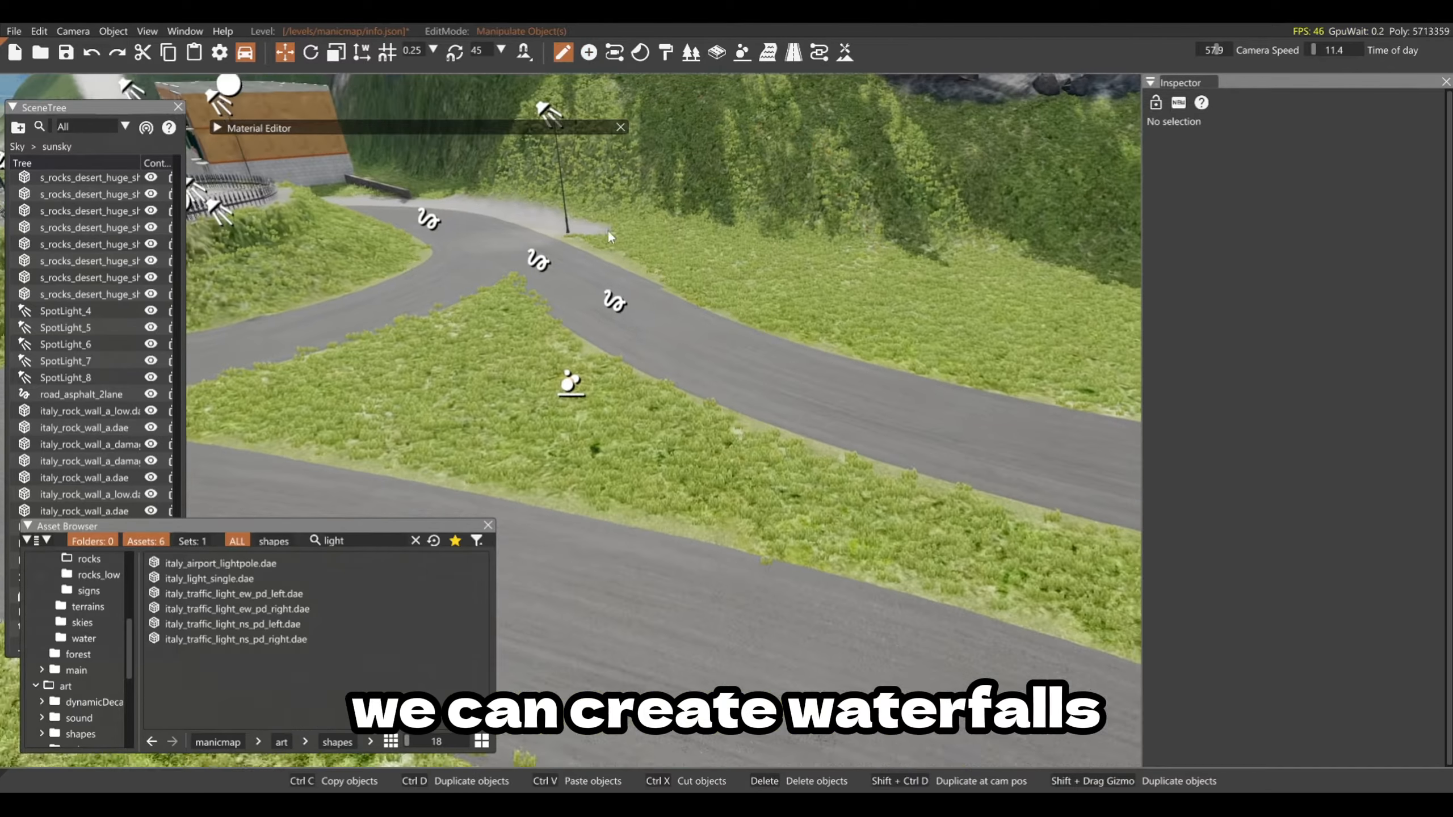
key("a")
right_click_drag(500, 370, 664, 290)
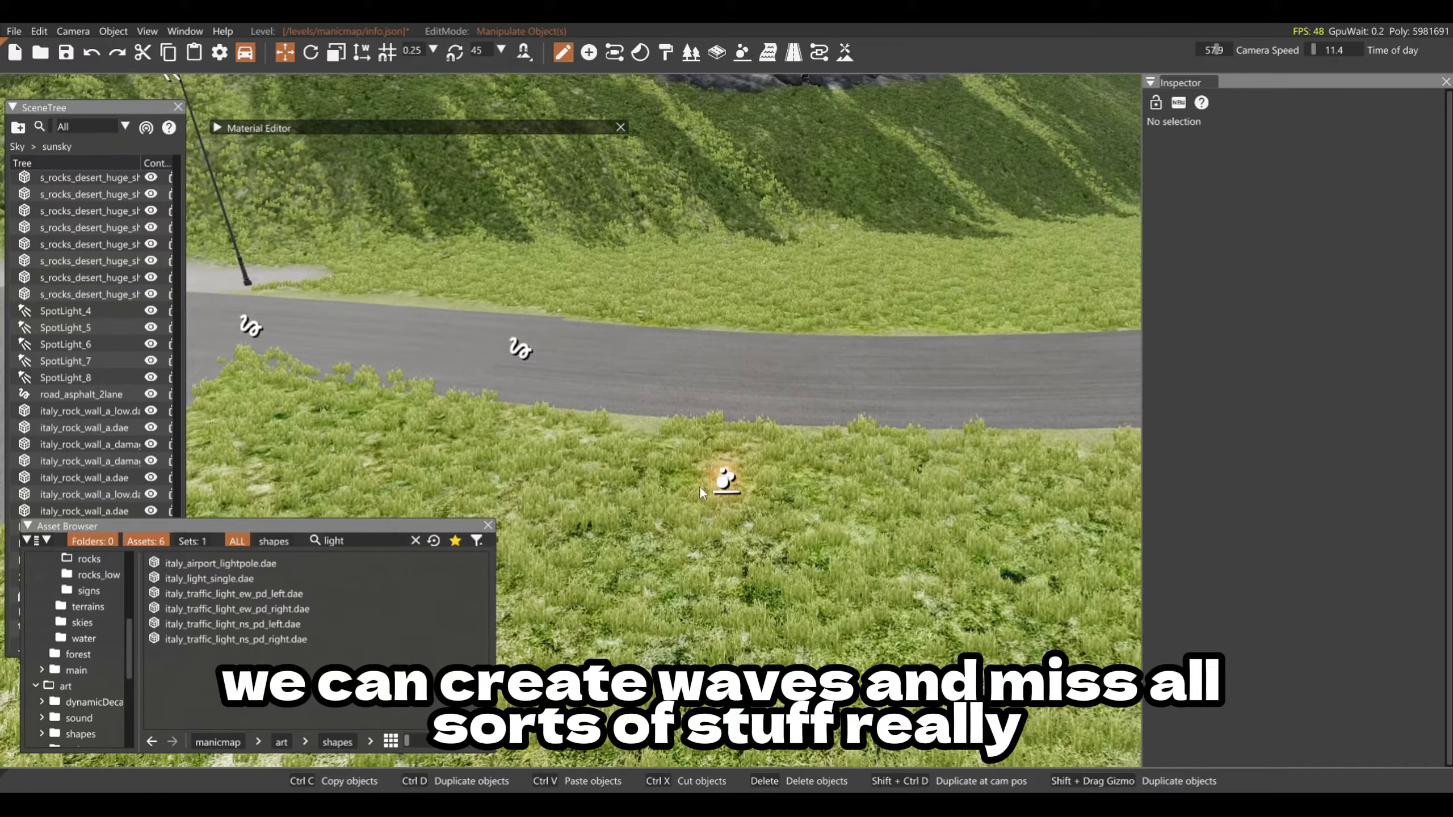
left_click(724, 484)
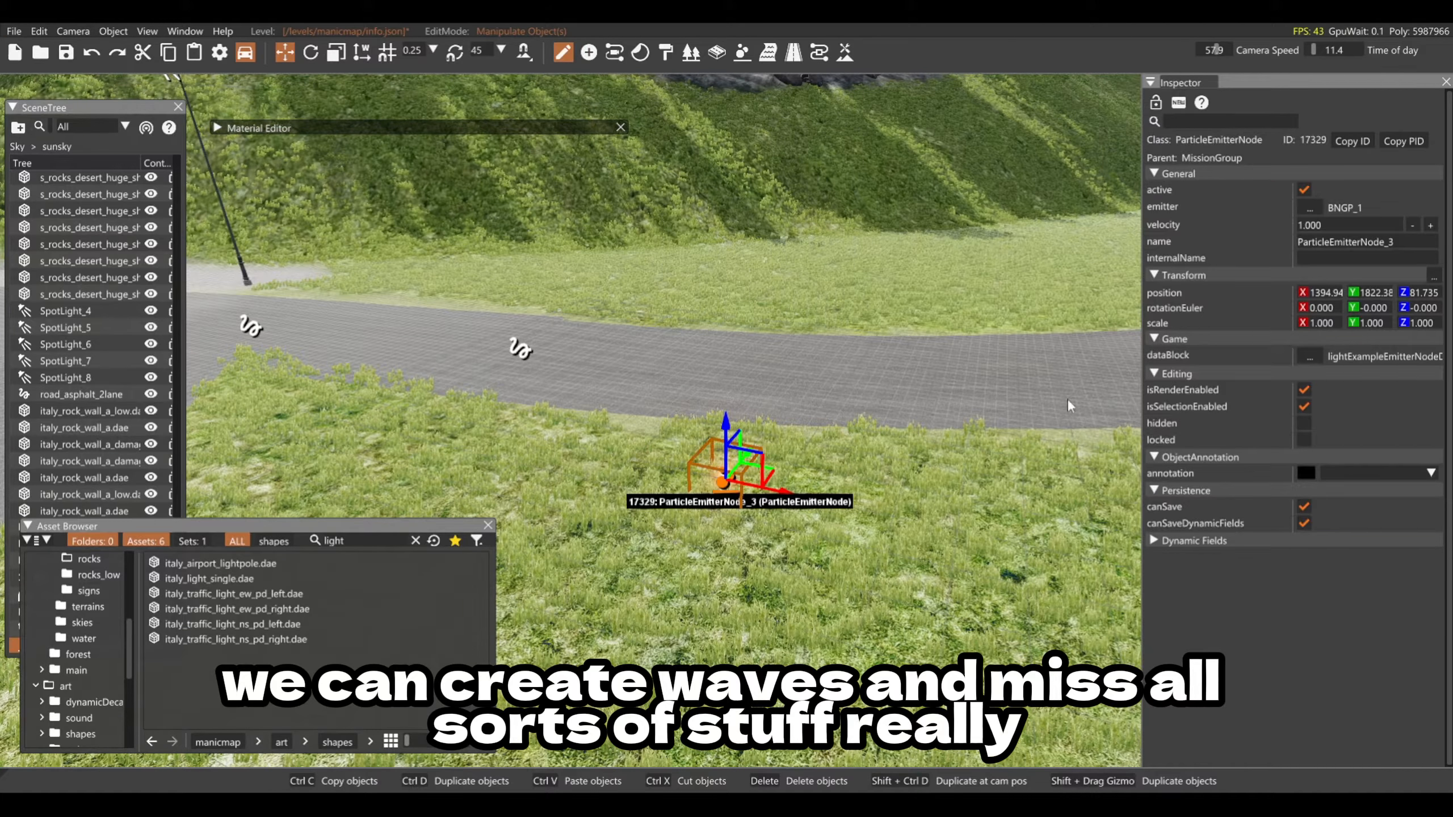
Step: Set the new particle node's emitter type to BNG_Leaves
left_click(1343, 215)
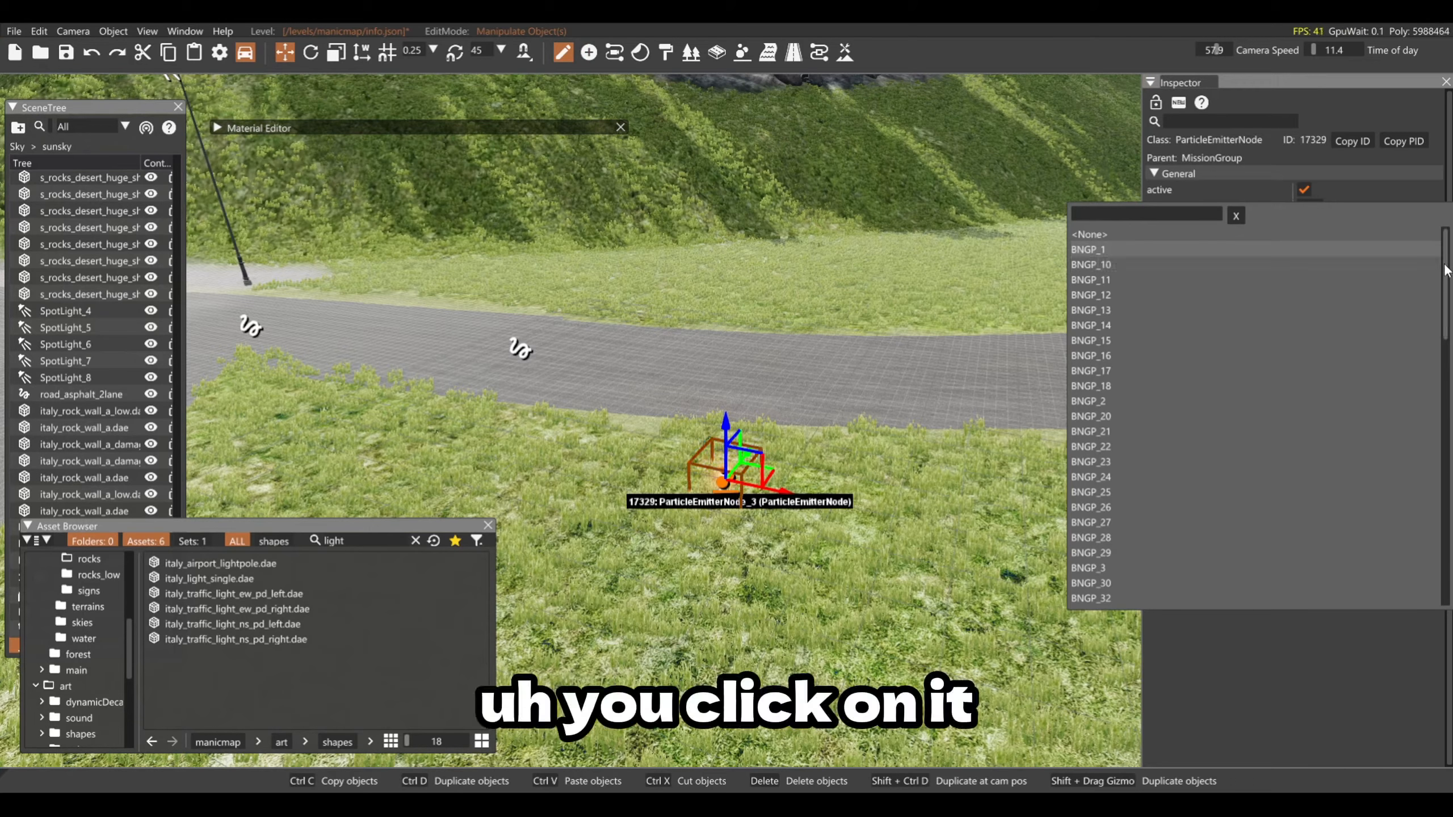
scroll(1450, 296, "down", 2)
scroll(1451, 297, "down", 10)
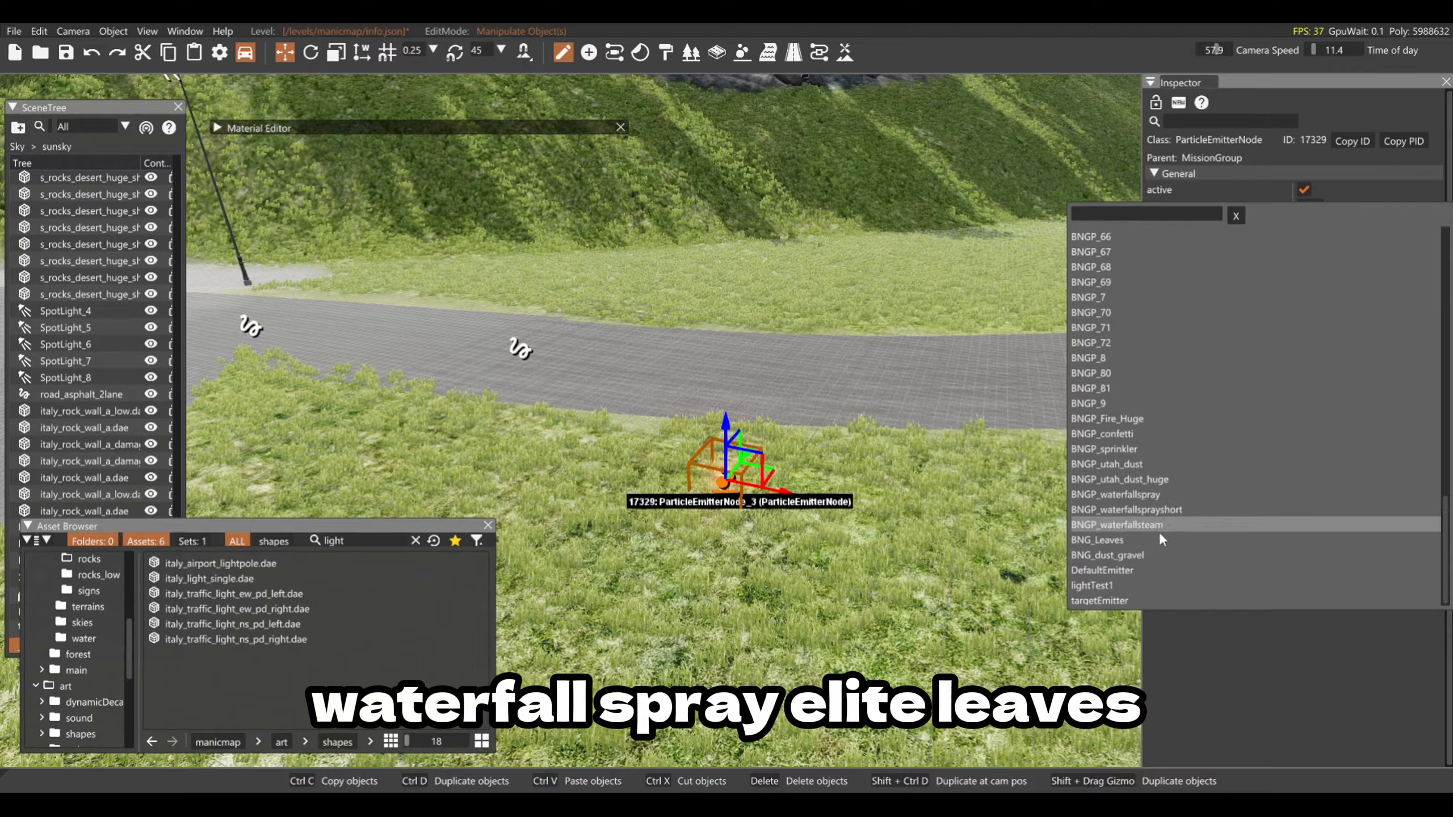
left_click(1118, 541)
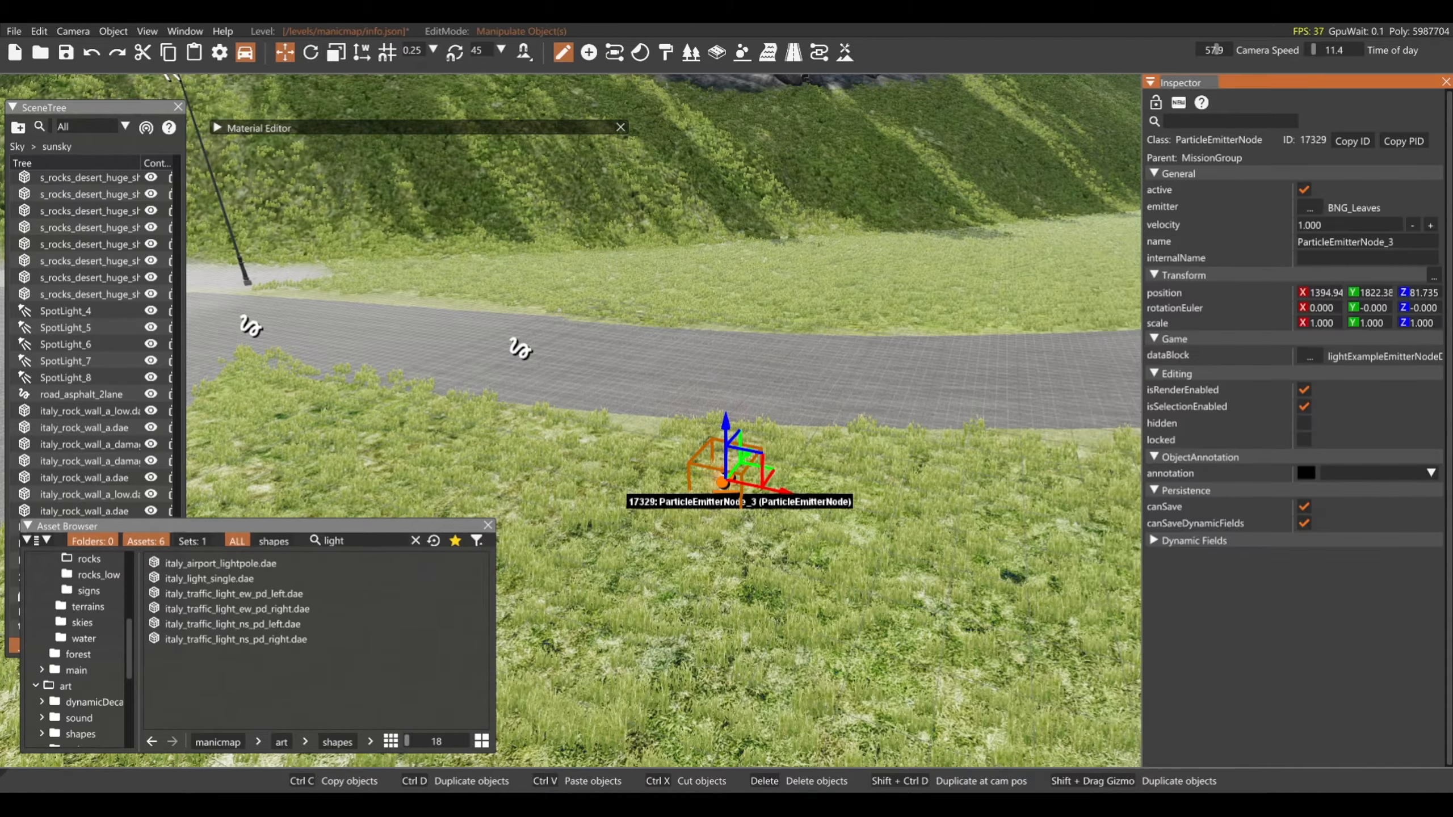
Step: Raise the selected particle emitter above the grass to about Z 84.39
key("f")
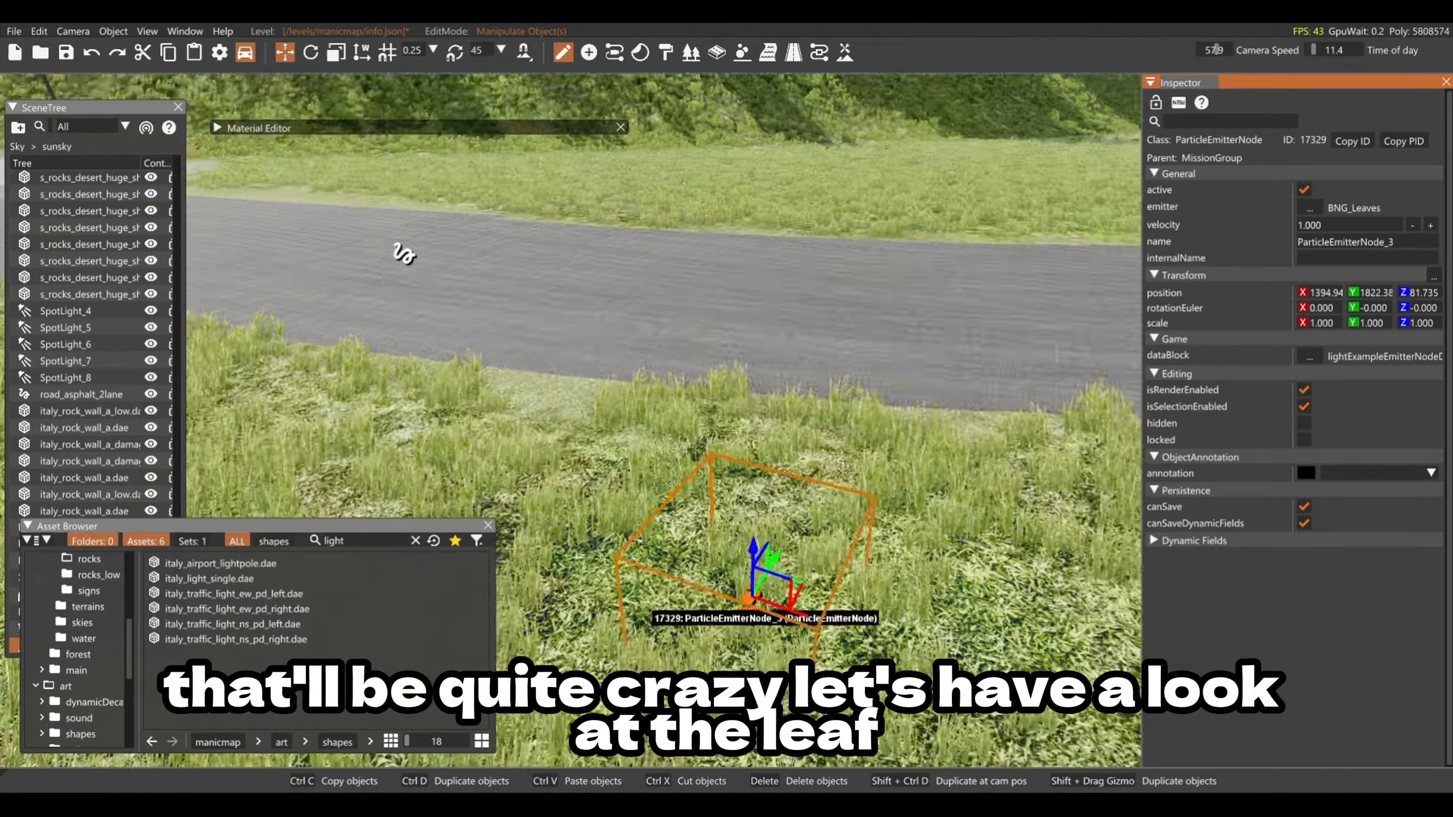
key("s")
right_click_drag(862, 433, 862, 432)
left_click_drag(704, 465, 708, 208)
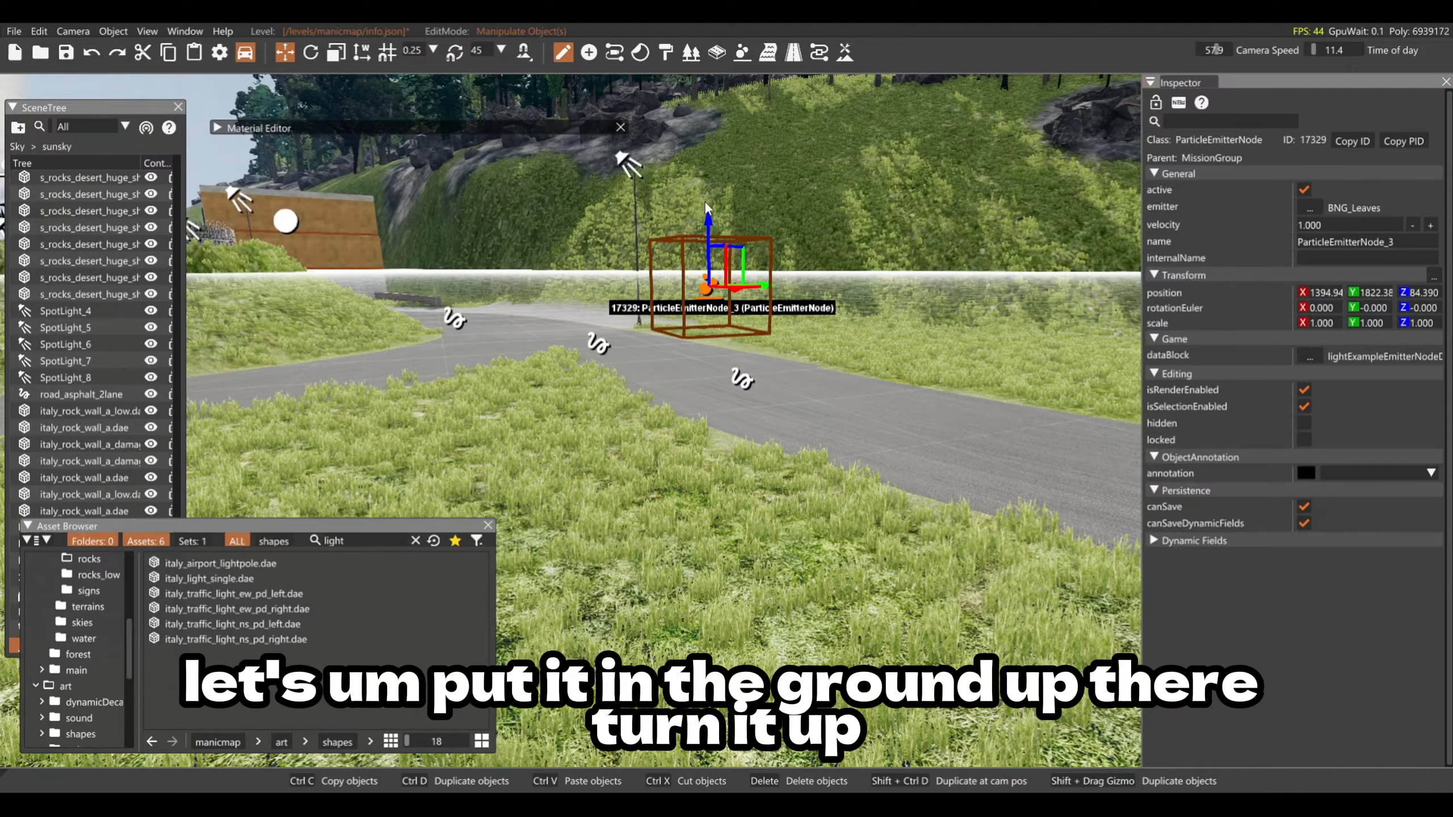
Step: Set the leaf emitter's velocity to 2.2 and inspect its effect from several viewpoints
left_click(1430, 226)
left_click(1430, 226)
left_click(1430, 226)
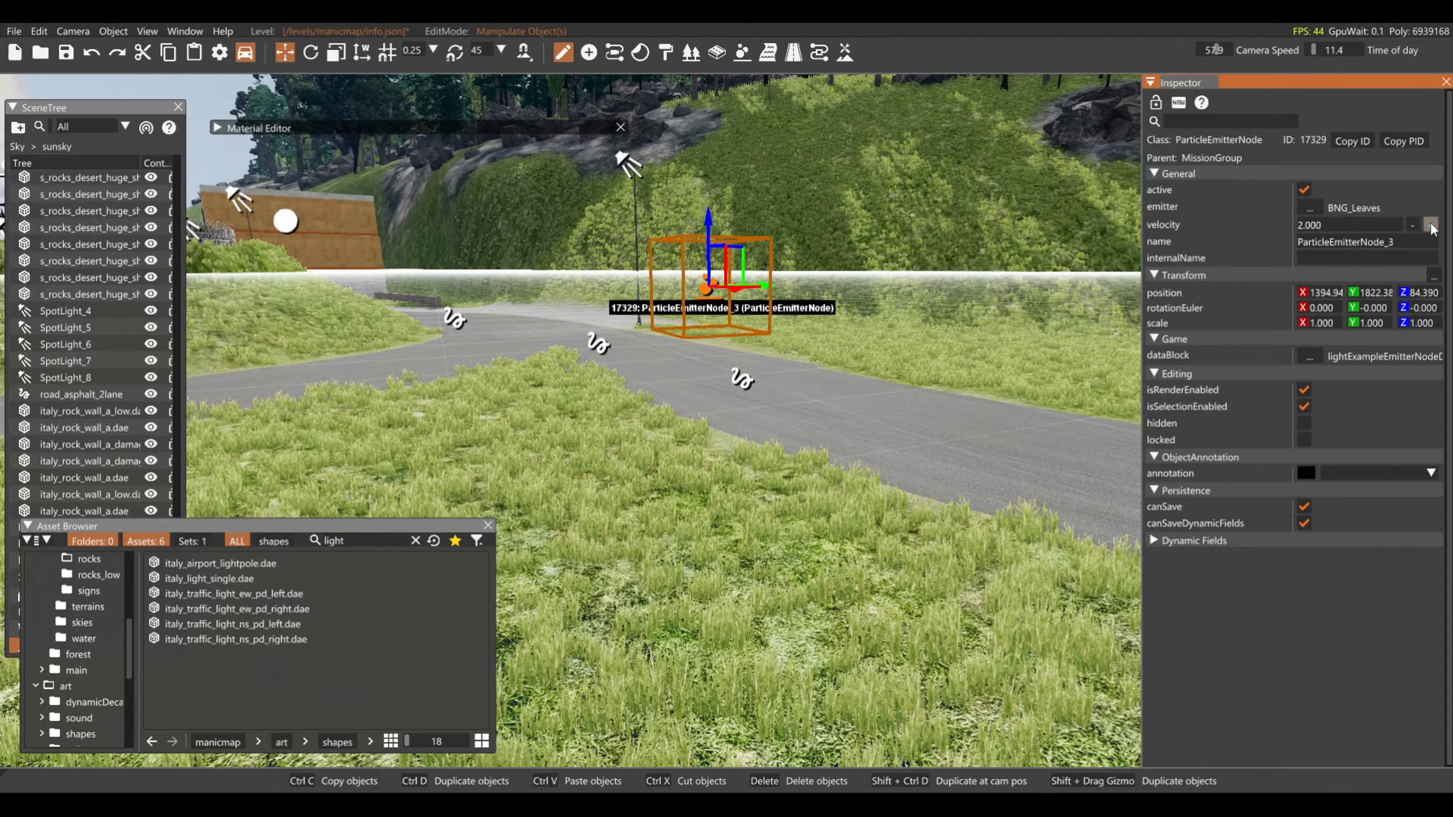
right_click_drag(934, 322, 934, 322)
key("w")
key("s")
key("w")
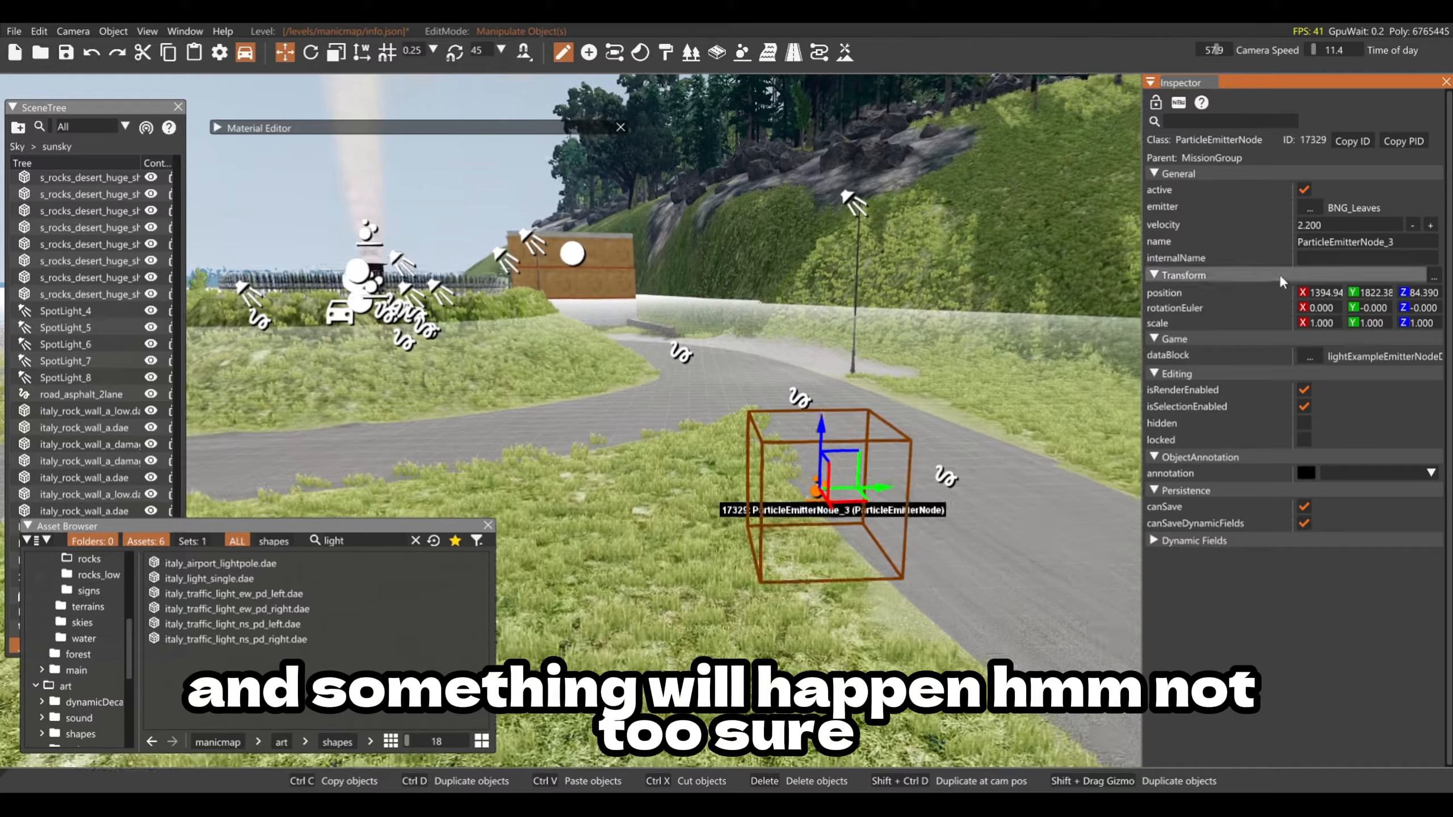
Step: Change the emitter type to BNGP_Fire_Huge and move it beside the road junction near the blue pickup, about X 1290, Y 1761
left_click(1310, 206)
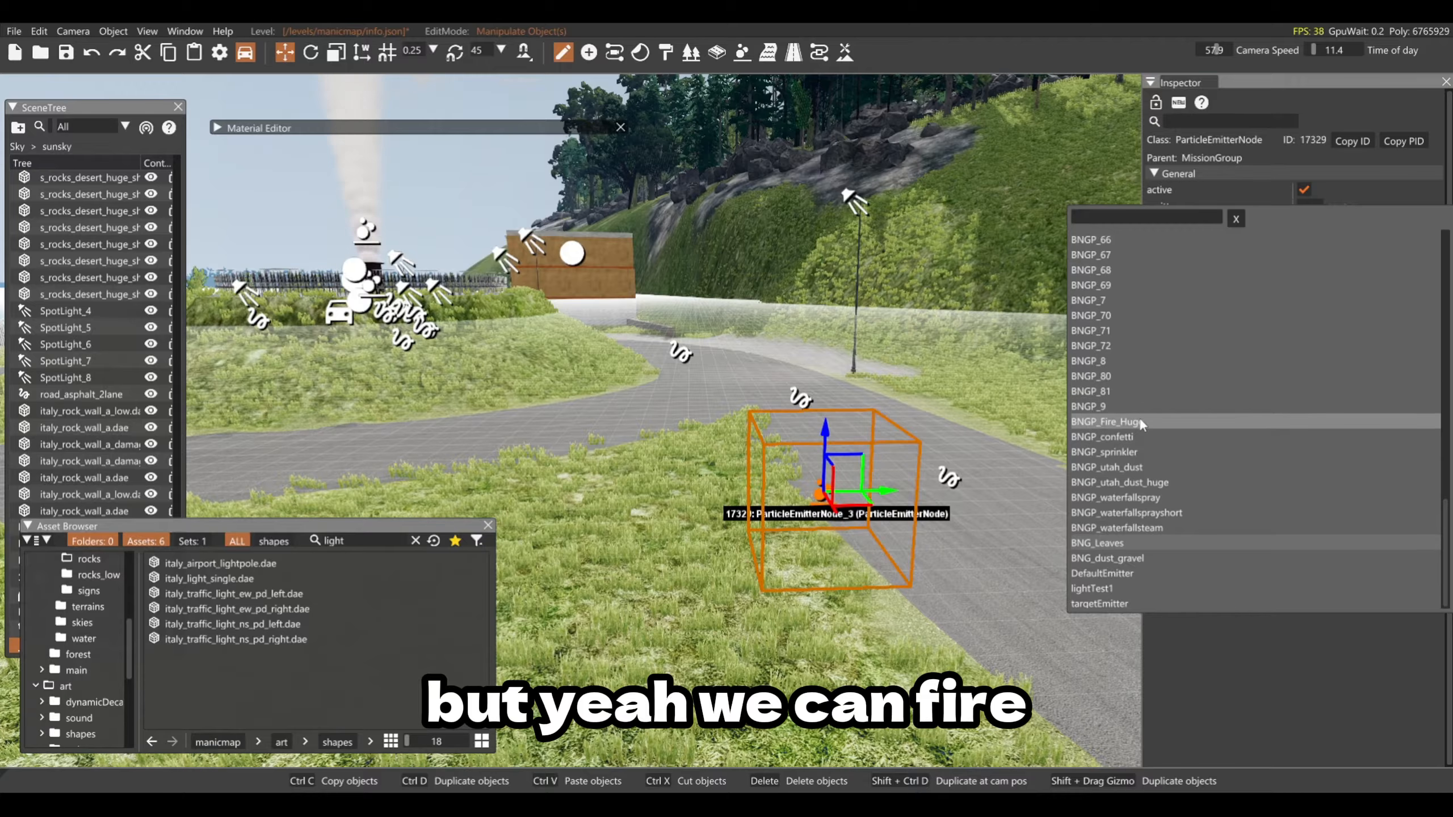
left_click(1107, 422)
key("a")
right_click_drag(801, 424, 1087, 413)
key("d")
key("s")
key("s")
key("a")
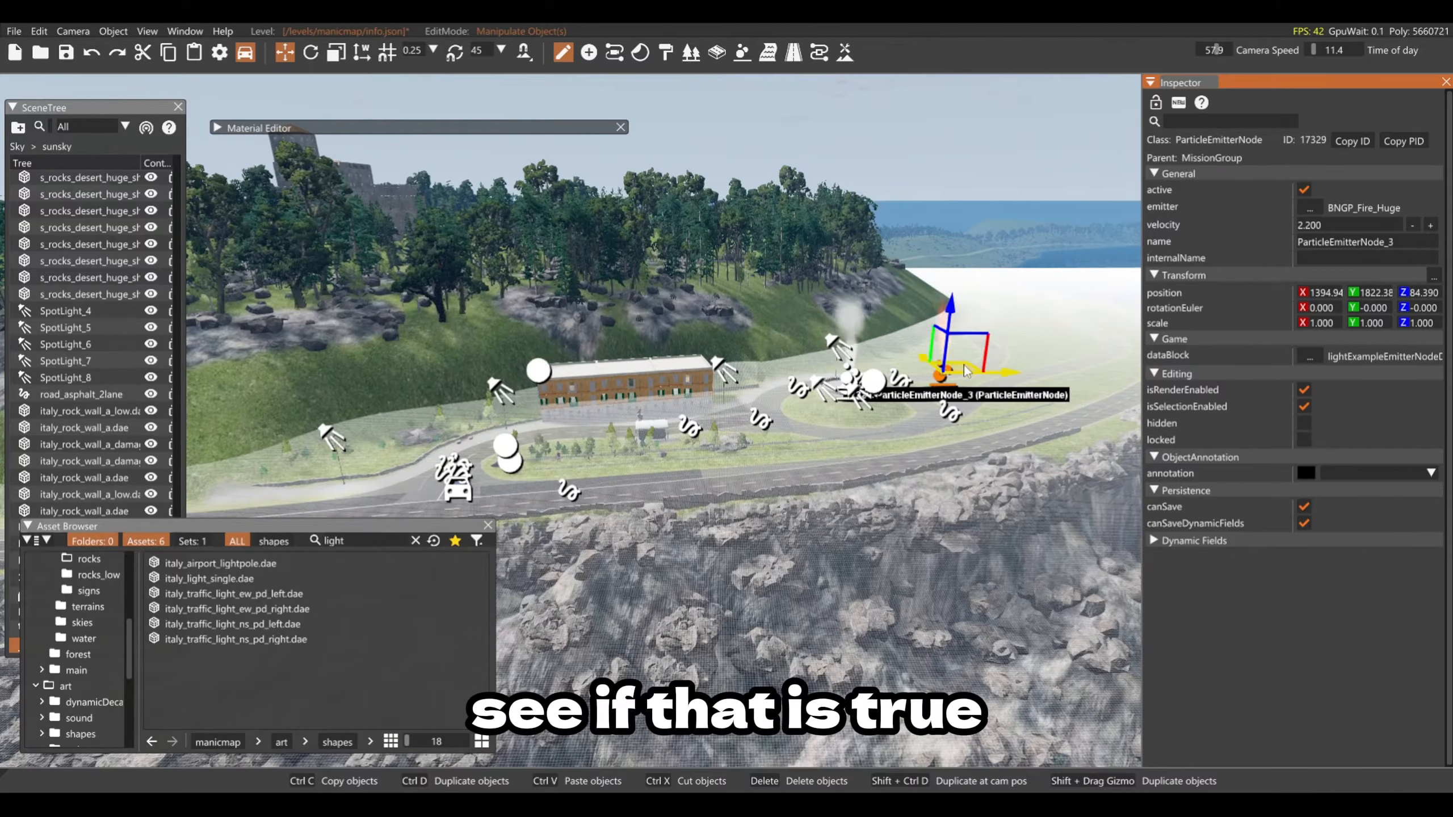
key("w")
right_click_drag(476, 469, 446, 378)
Step: Rotate the fire emitter about its Y axis to about -90.87 degrees and set its velocity to 100
key("2")
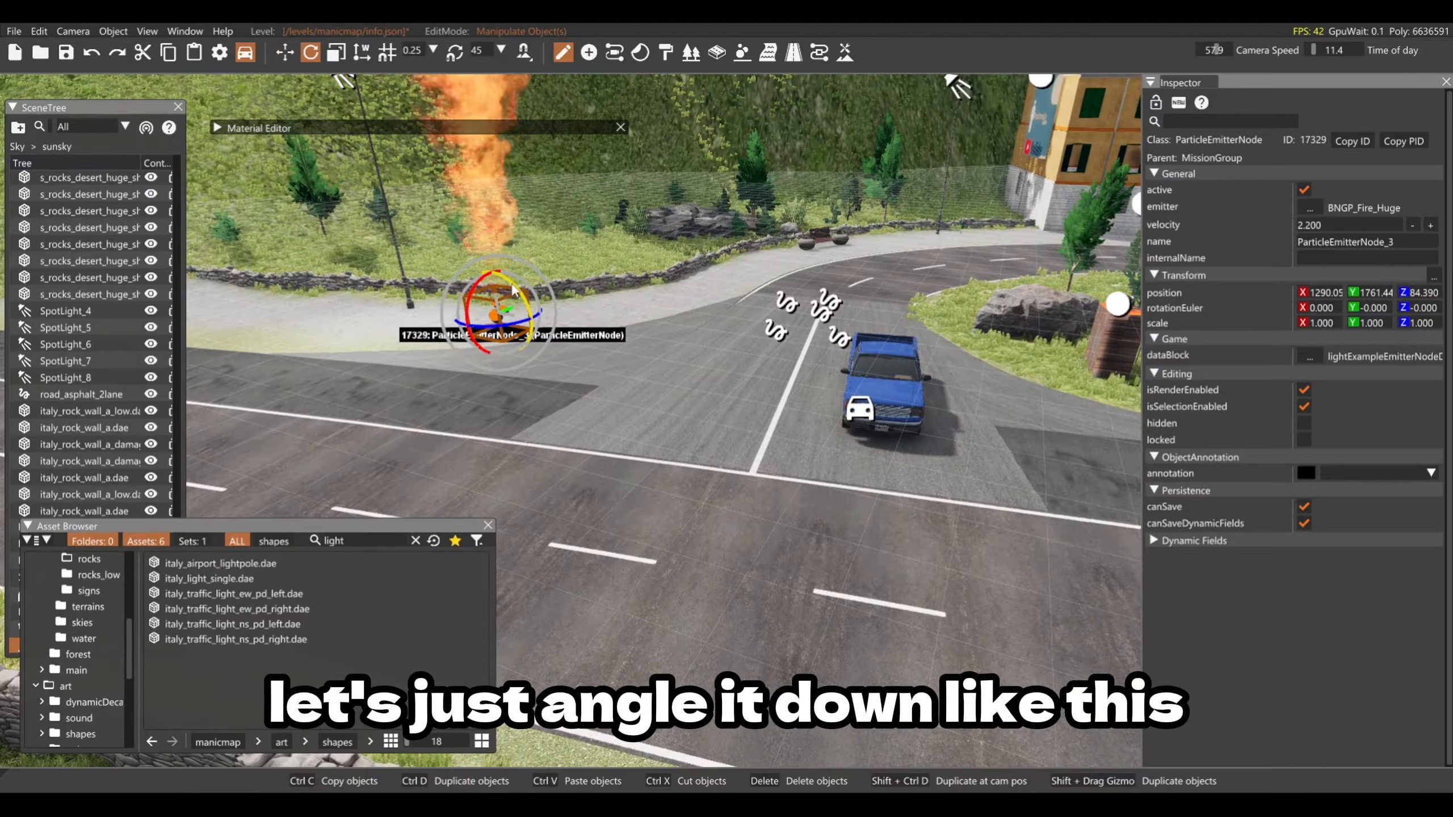
left_click_drag(513, 290, 548, 311)
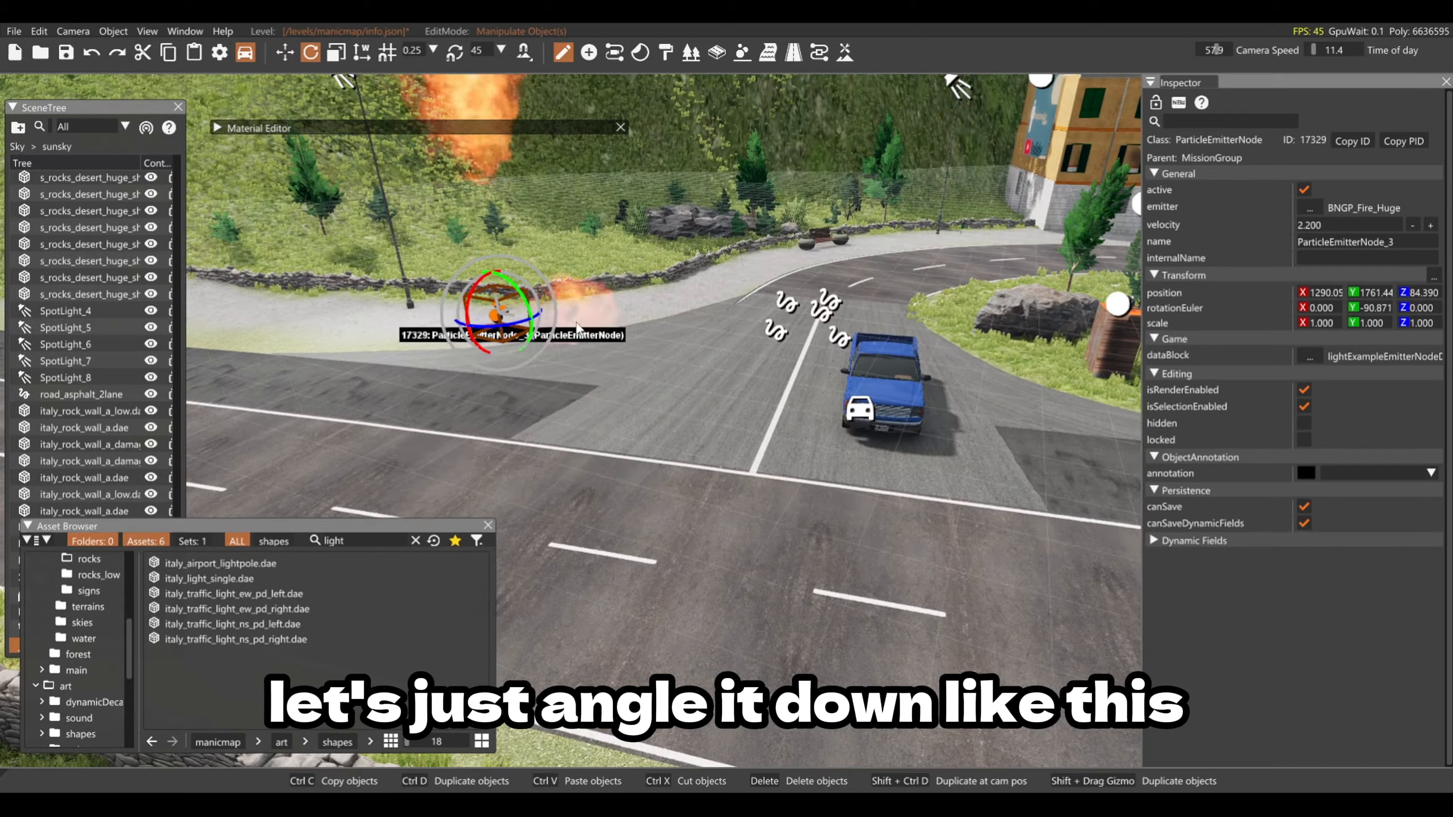
key("1")
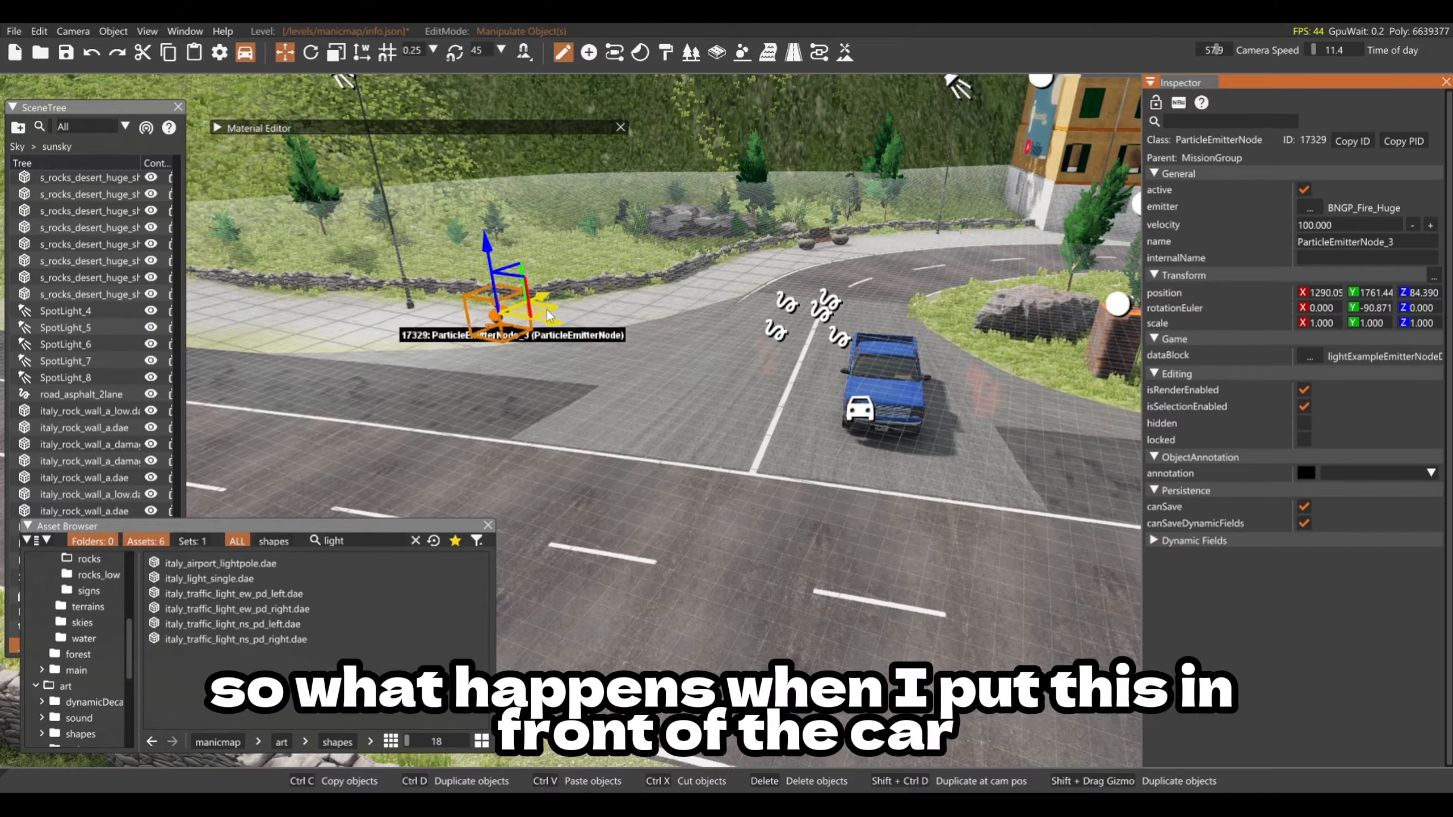
Step: Shift the fire emitter to about X 1294.19, Y 1766.07 beside the pickup and lower it to about Z 82.25
key("d")
right_click_drag(781, 349, 646, 321)
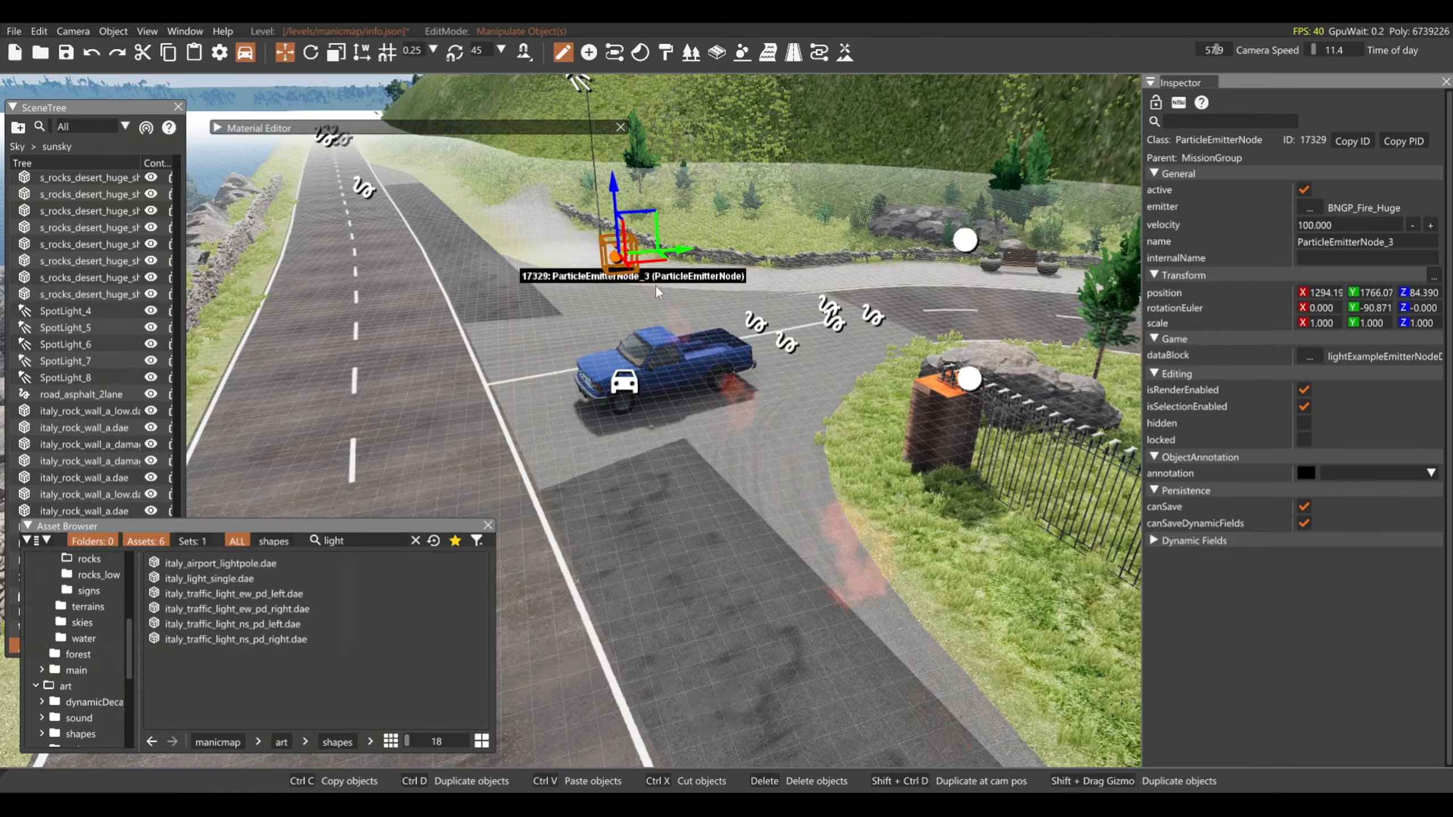
key("a")
right_click_drag(658, 286, 749, 286)
left_click_drag(623, 232, 623, 320)
Step: Slide the fire emitter along its X axis away from the pickup to about X 1289.81
key("w")
key("d")
mouse_move(751, 340)
right_mouse_down()
mouse_move(722, 345)
mouse_move(753, 344)
right_mouse_up()
key("a")
left_click_drag(594, 363, 484, 274)
key("w")
mouse_move(585, 294)
right_mouse_down()
mouse_move(623, 321)
mouse_move(709, 315)
mouse_move(589, 294)
right_mouse_up()
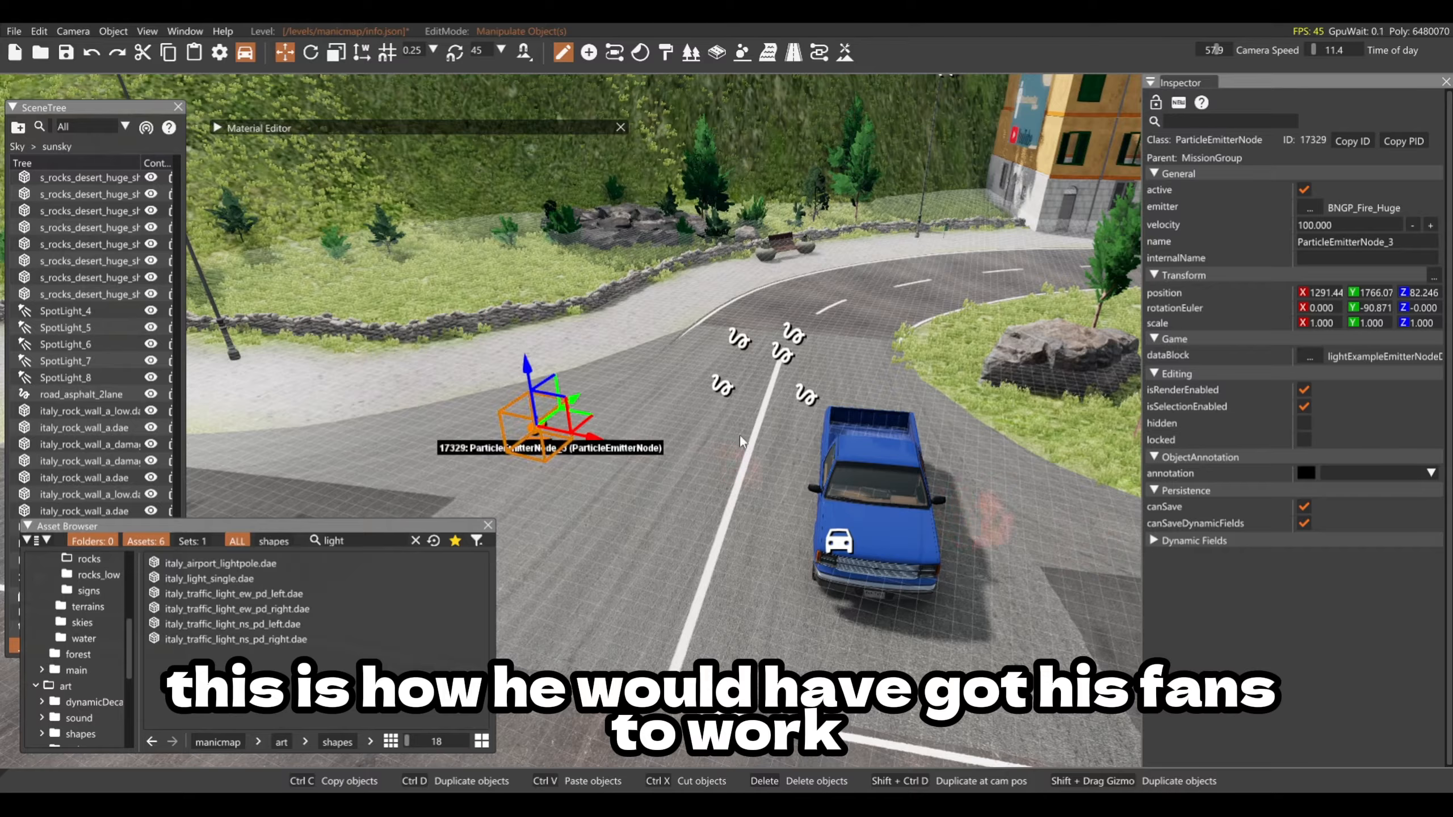
left_click_drag(584, 450, 527, 425)
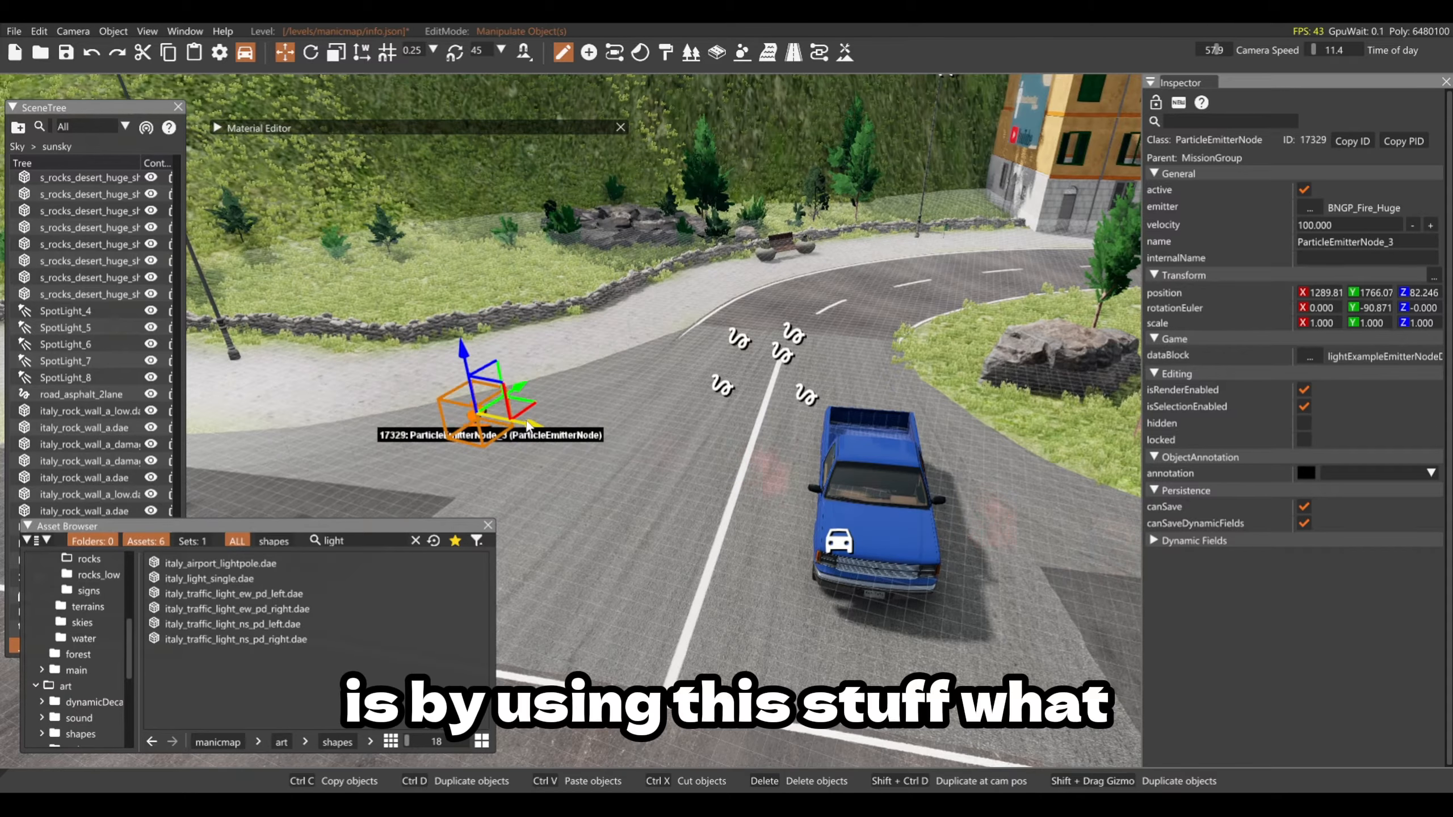
Step: Change the emitter type beside the pickup to BNGP_confetti and set its velocity to 10
right_click_drag(1001, 310, 1141, 312)
key("w")
left_click(1368, 226)
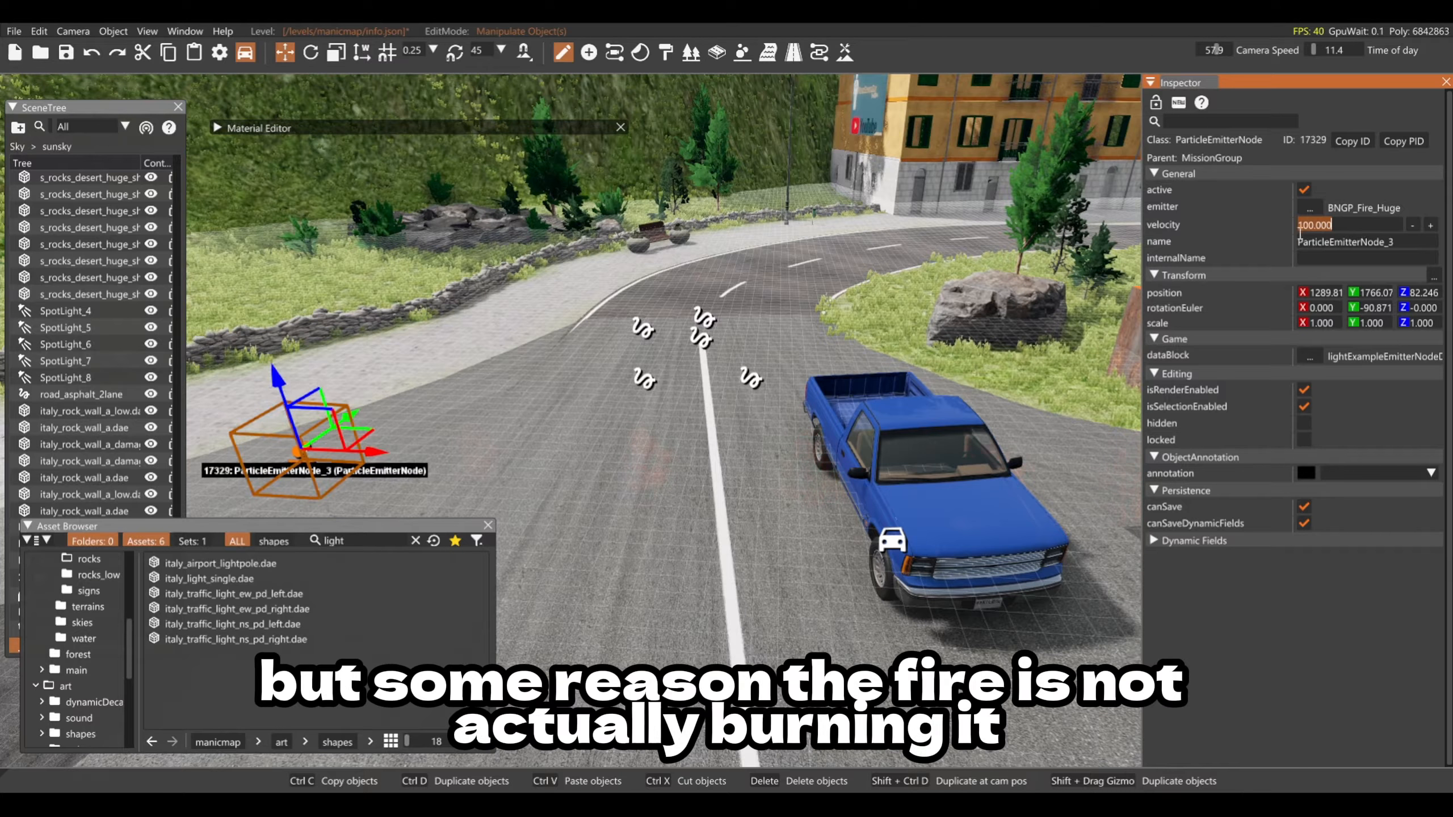
left_click(1310, 208)
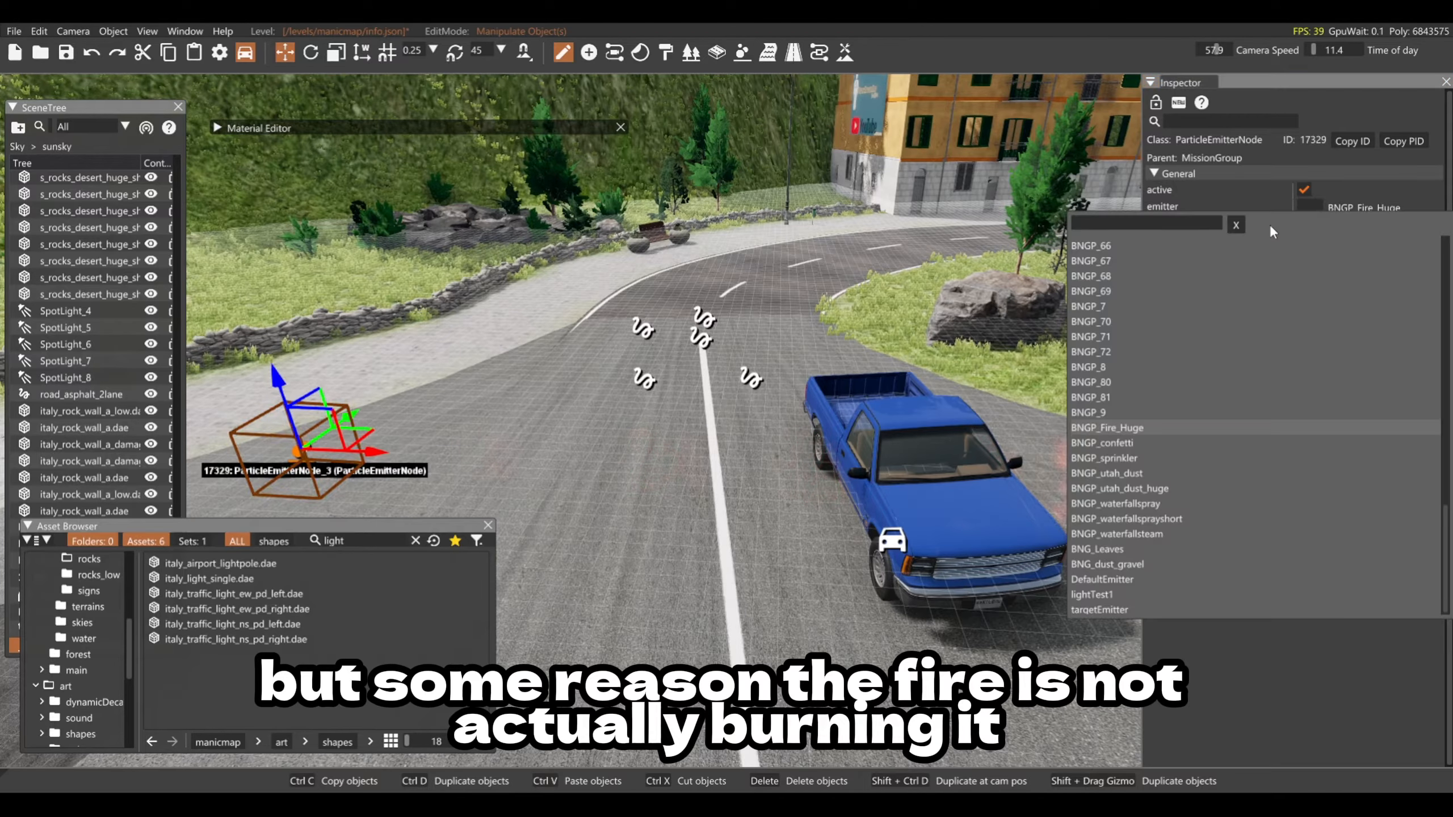
left_click(1129, 442)
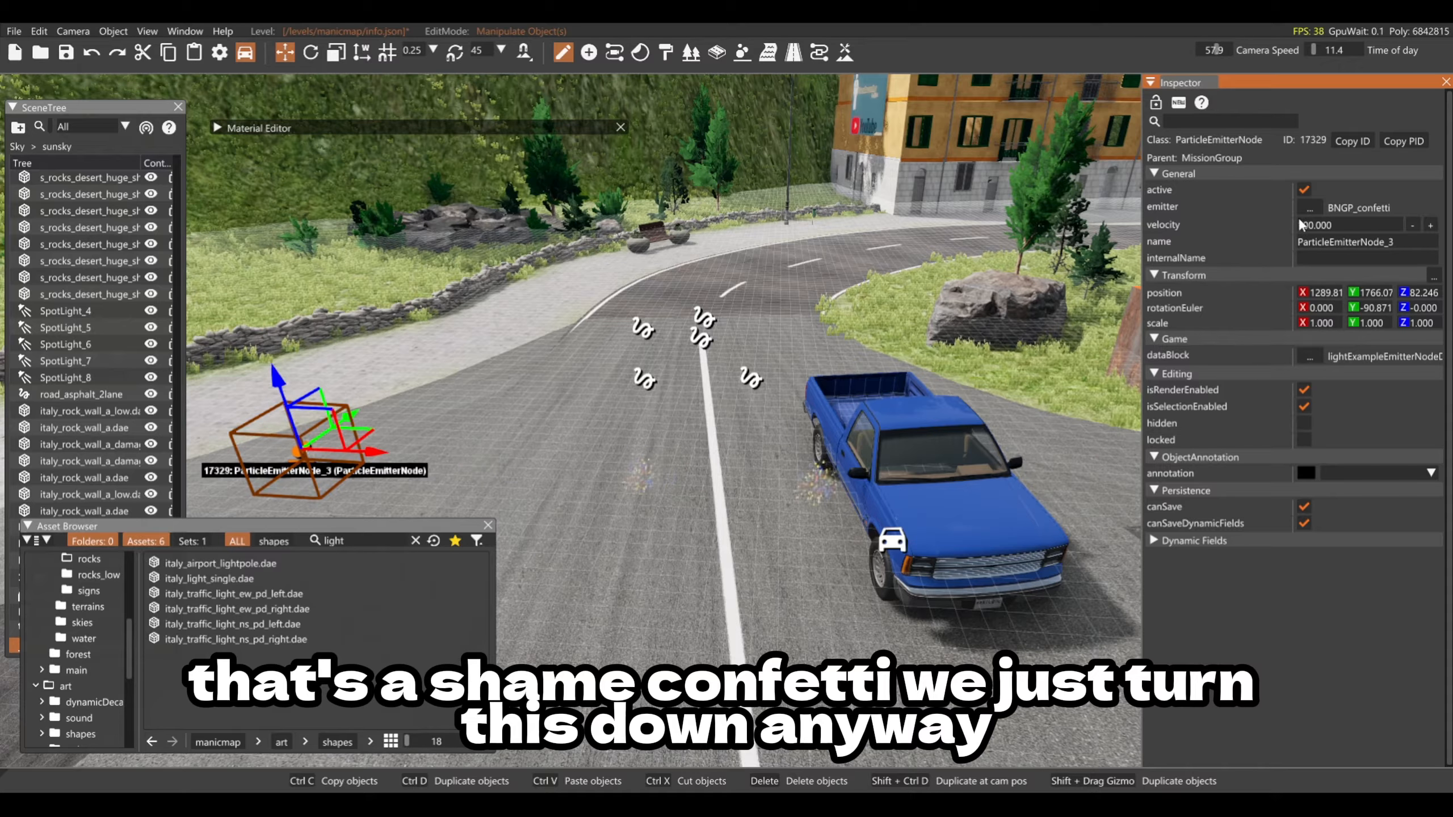
left_click(1342, 223)
type("1")
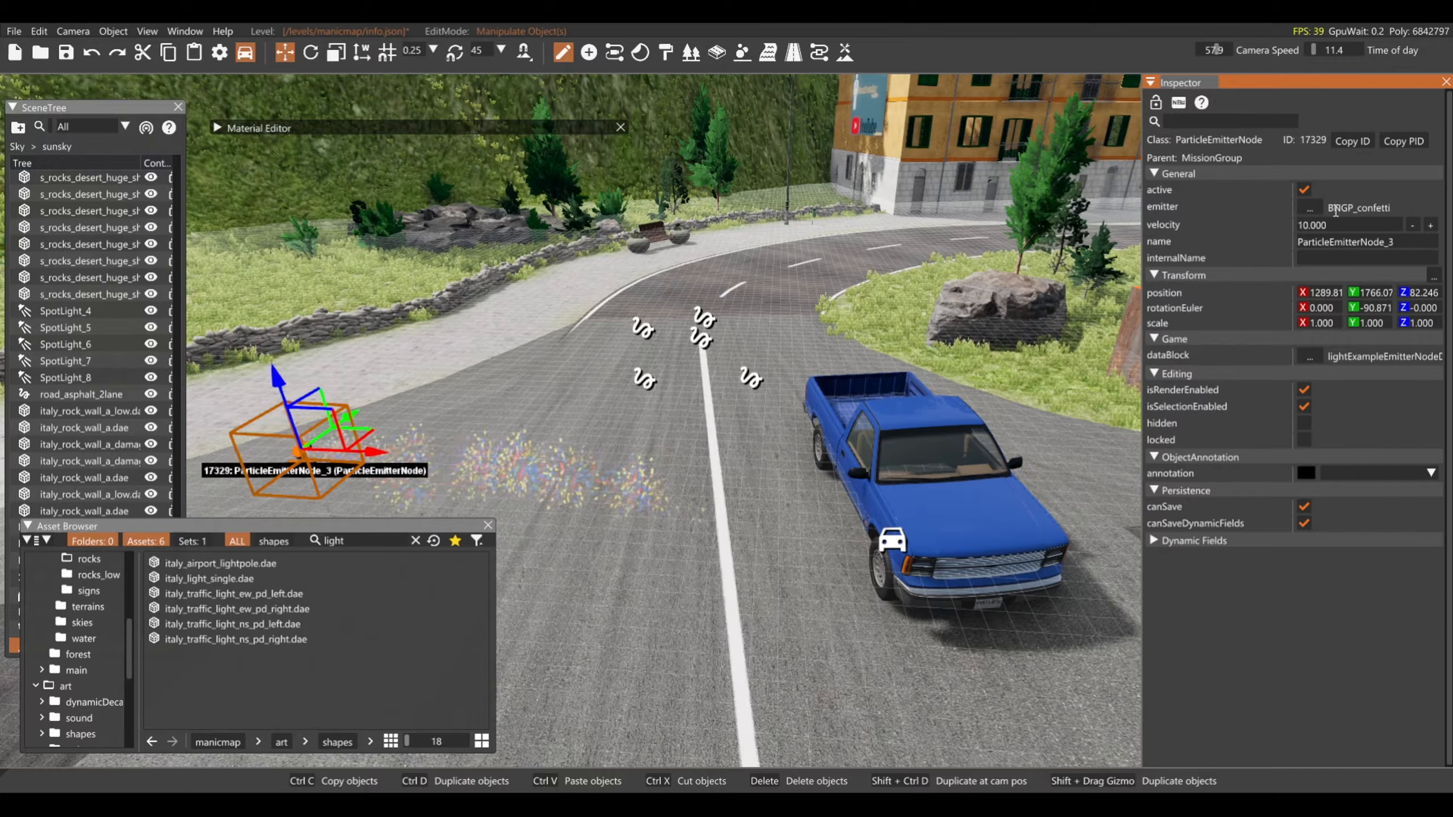
Step: Slide the confetti emitter along its X axis towards the pickup to about X 1291.87
left_click_drag(380, 456, 515, 458)
key("s")
key("w")
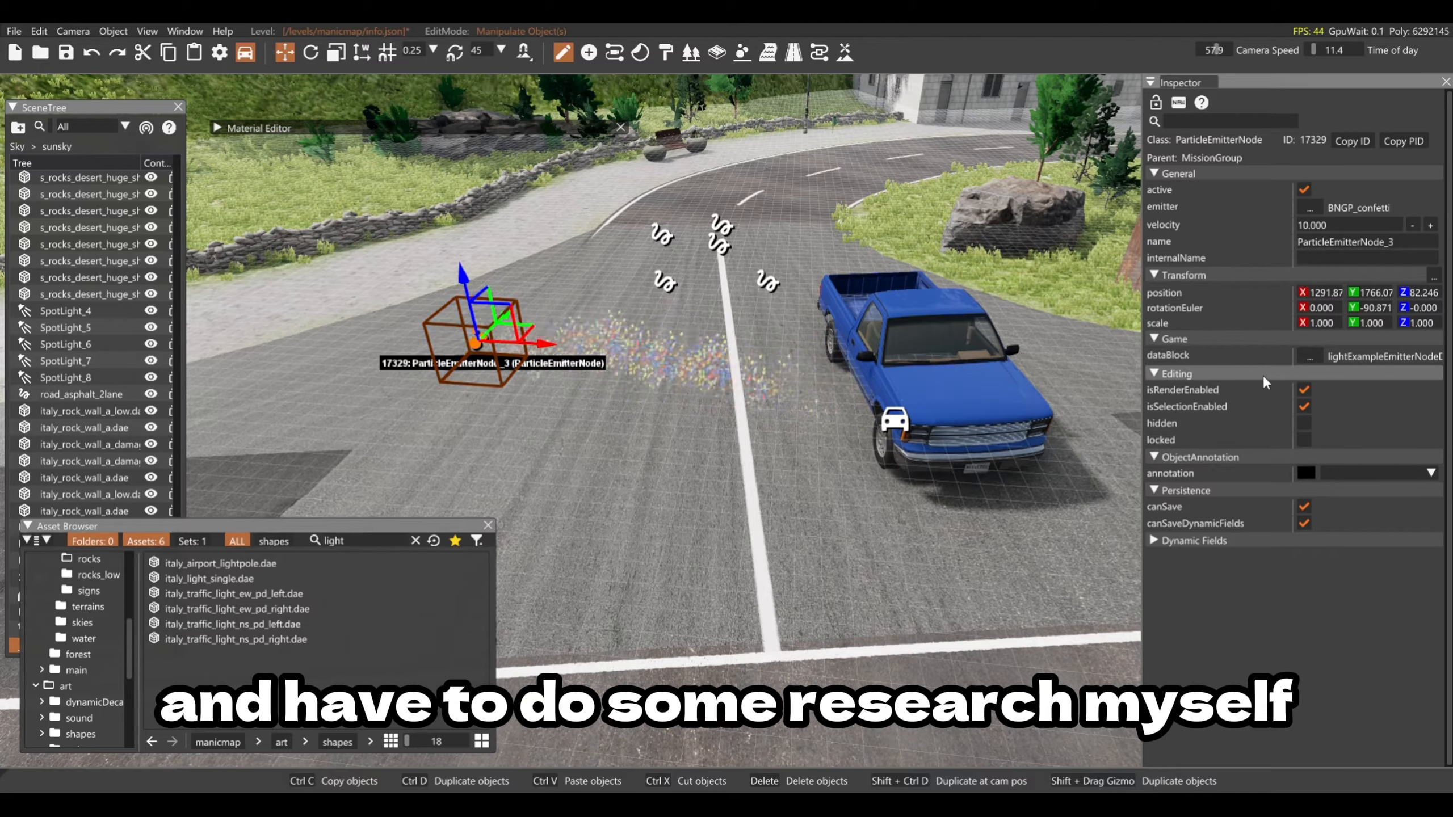
Step: Try the BNGP_1 emitter type on the same particle node, followed by BNGP_12
left_click(1310, 208)
left_click_drag(1445, 544, 1452, 248)
left_click(1152, 256)
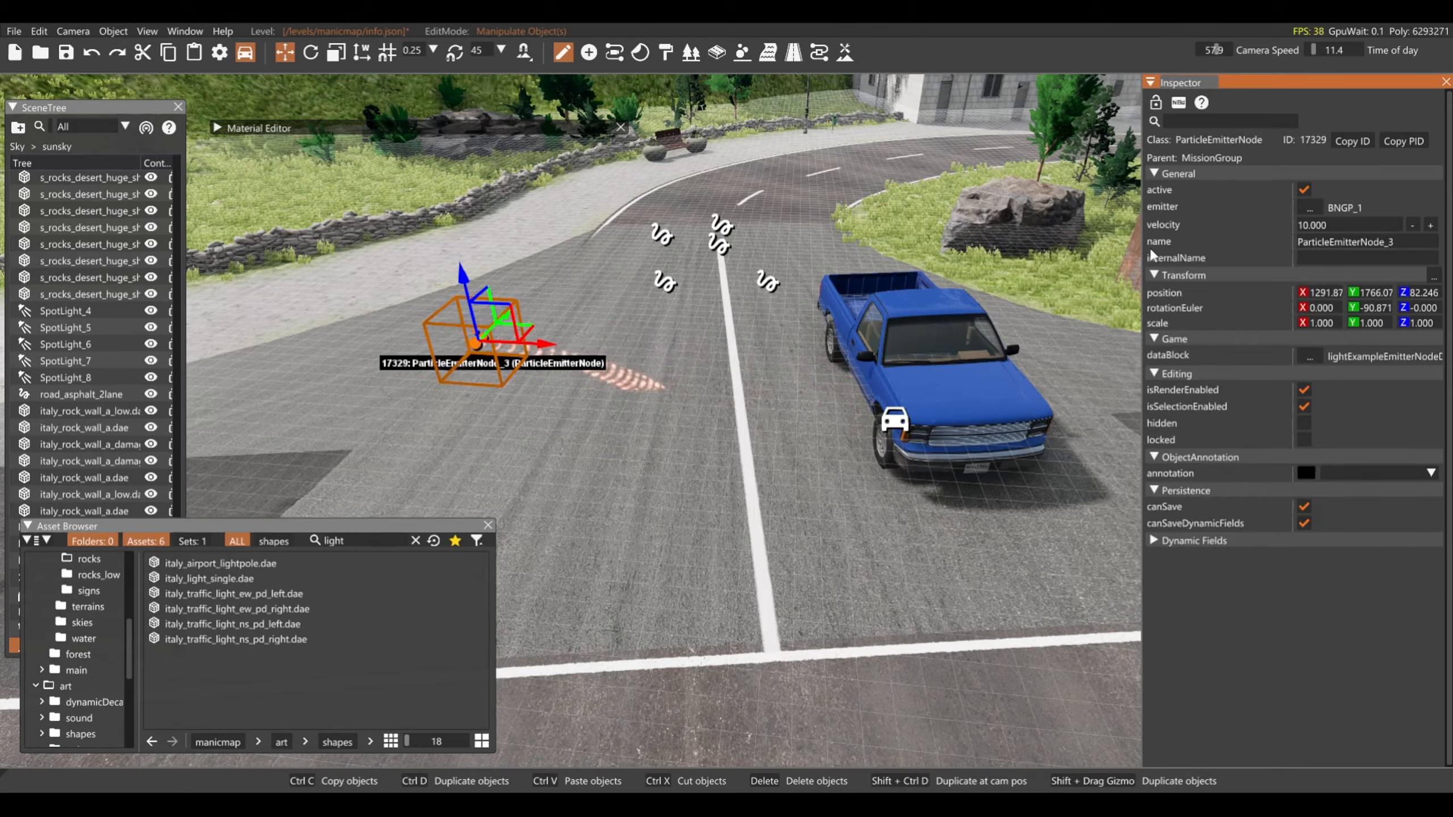
left_click(1310, 208)
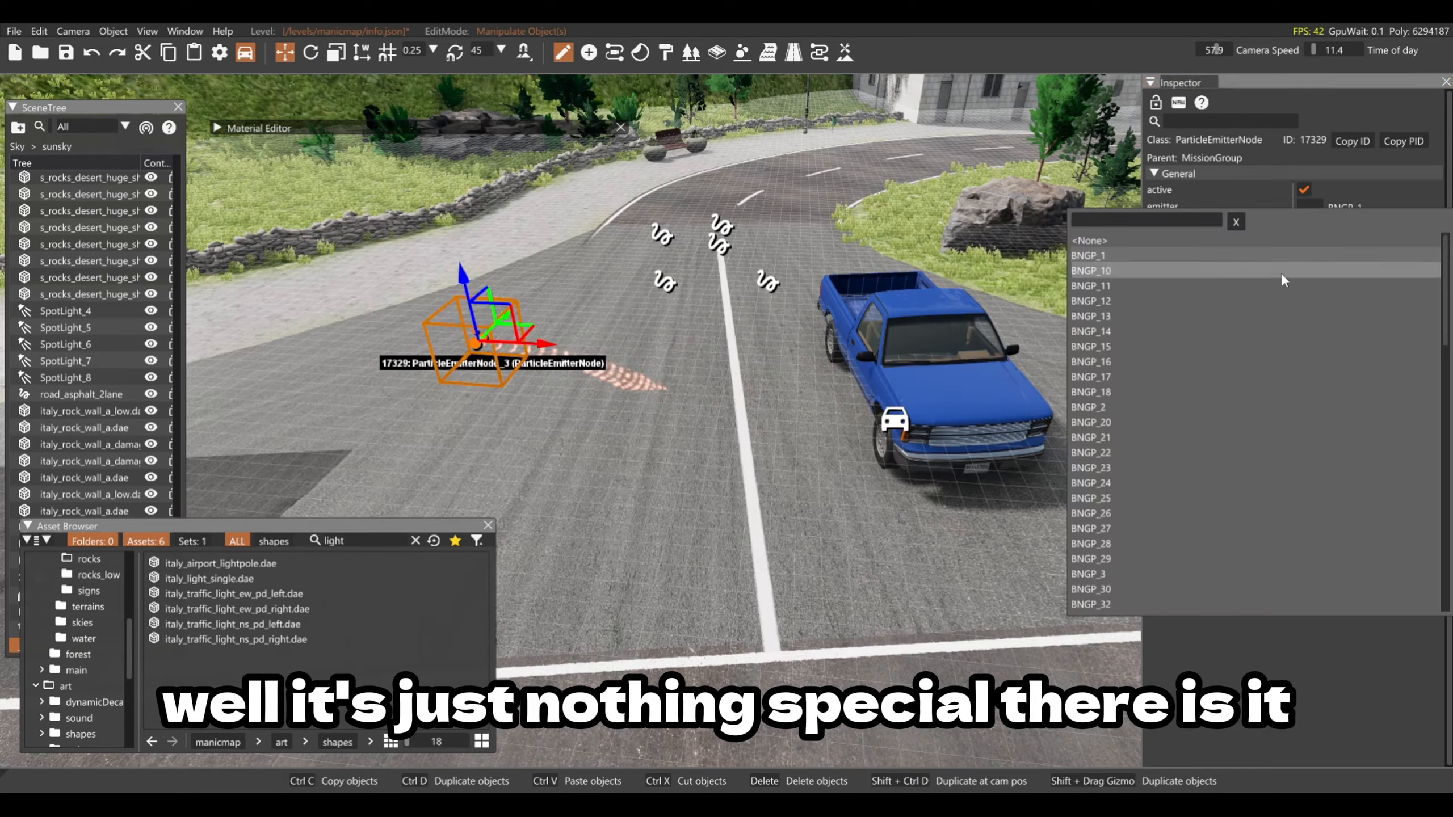
left_click(1216, 299)
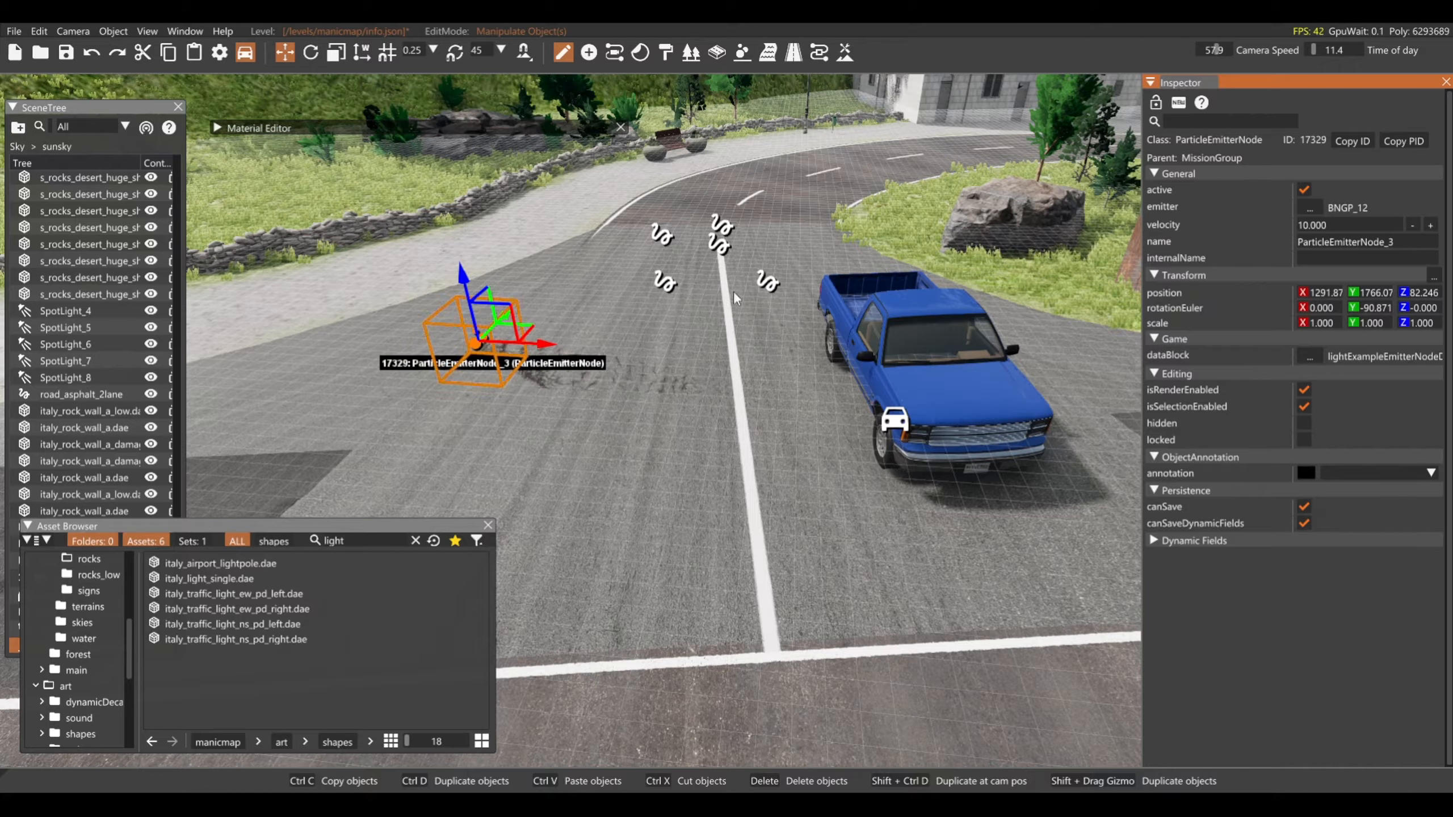
Step: Move the BNGP_12 emitter to about X 1294.15, Z 83.2 near the pickup and set its velocity to 15
left_click_drag(463, 282, 459, 213)
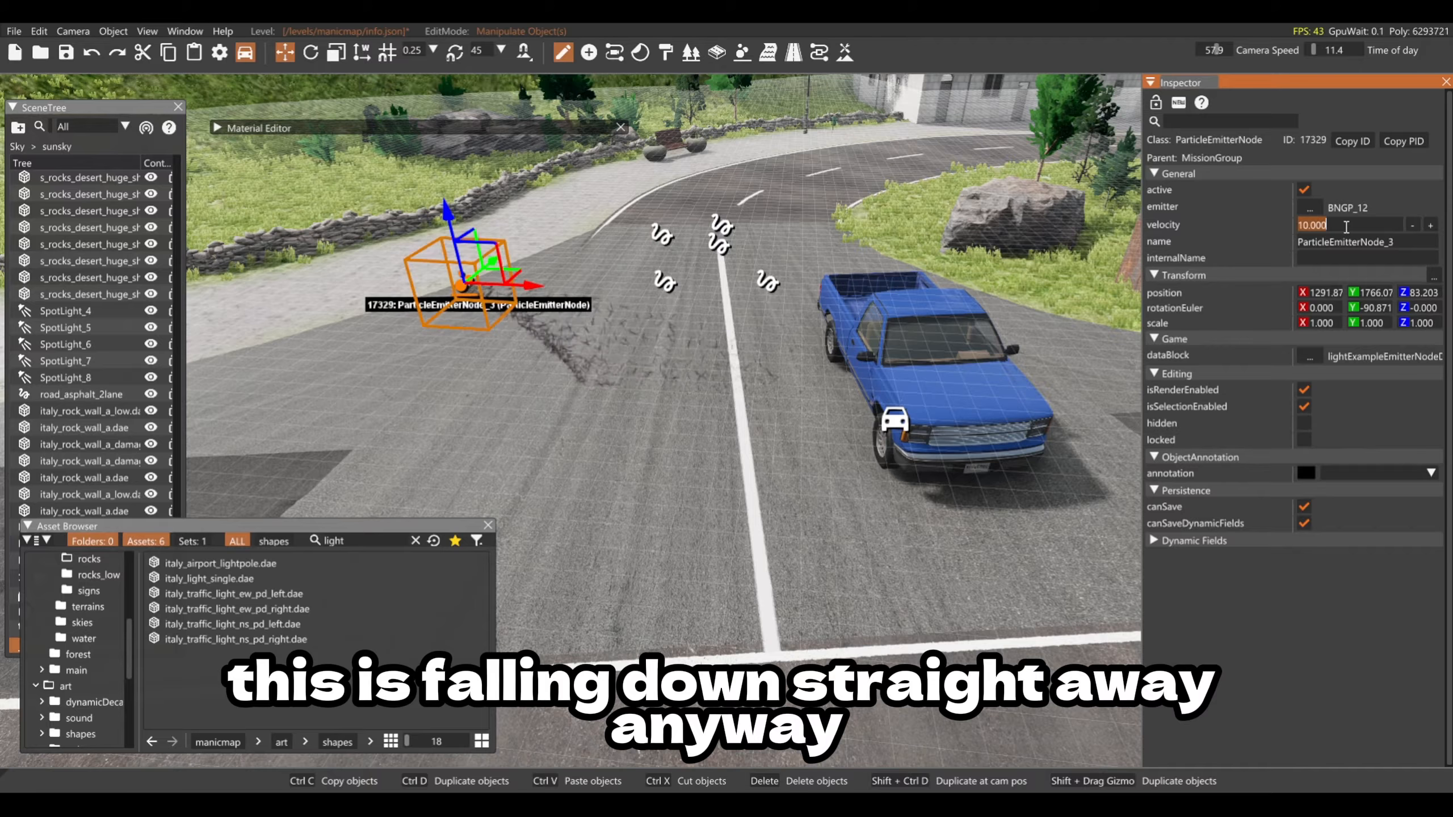
type("1")
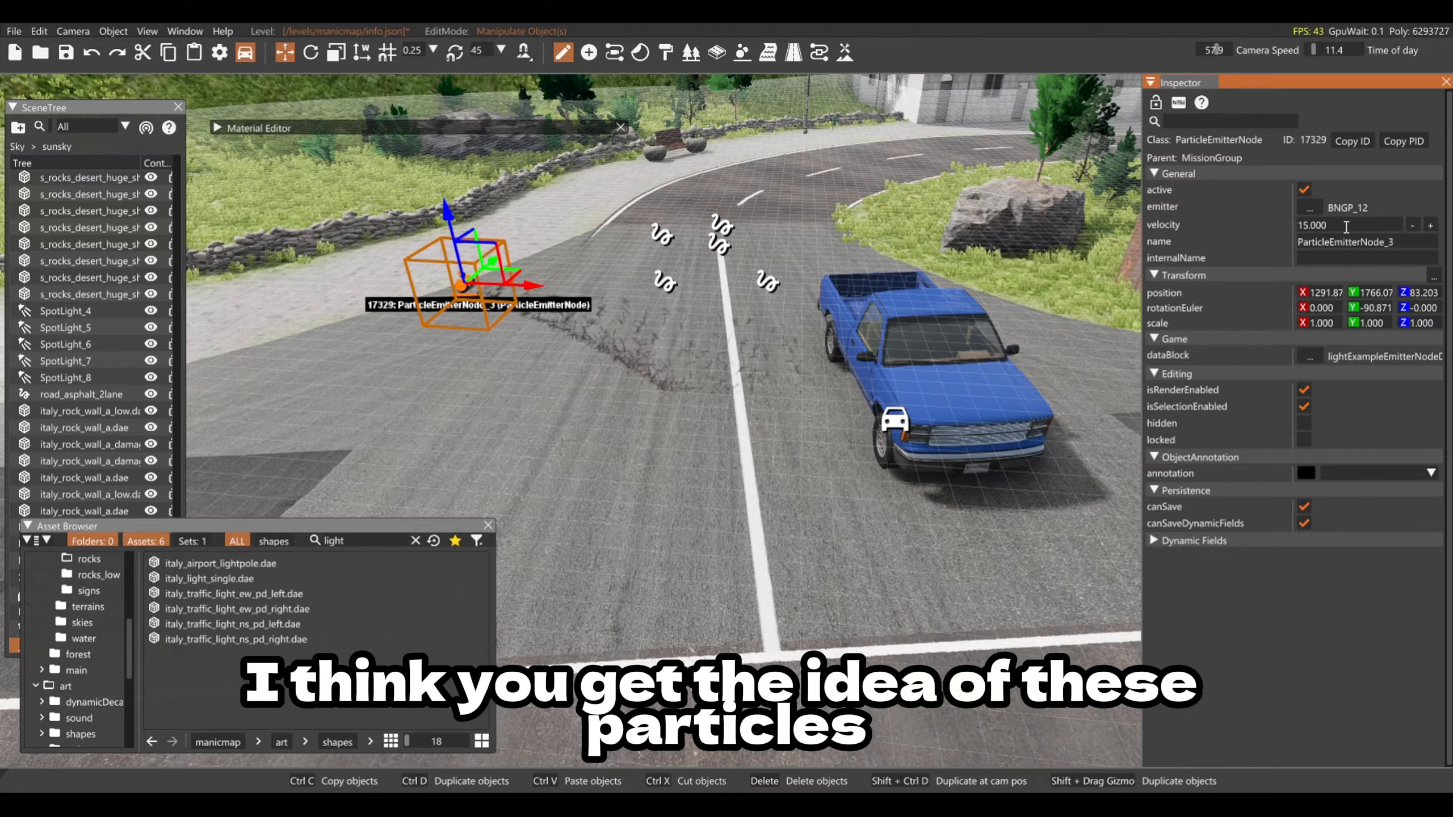
left_click_drag(532, 290, 682, 297)
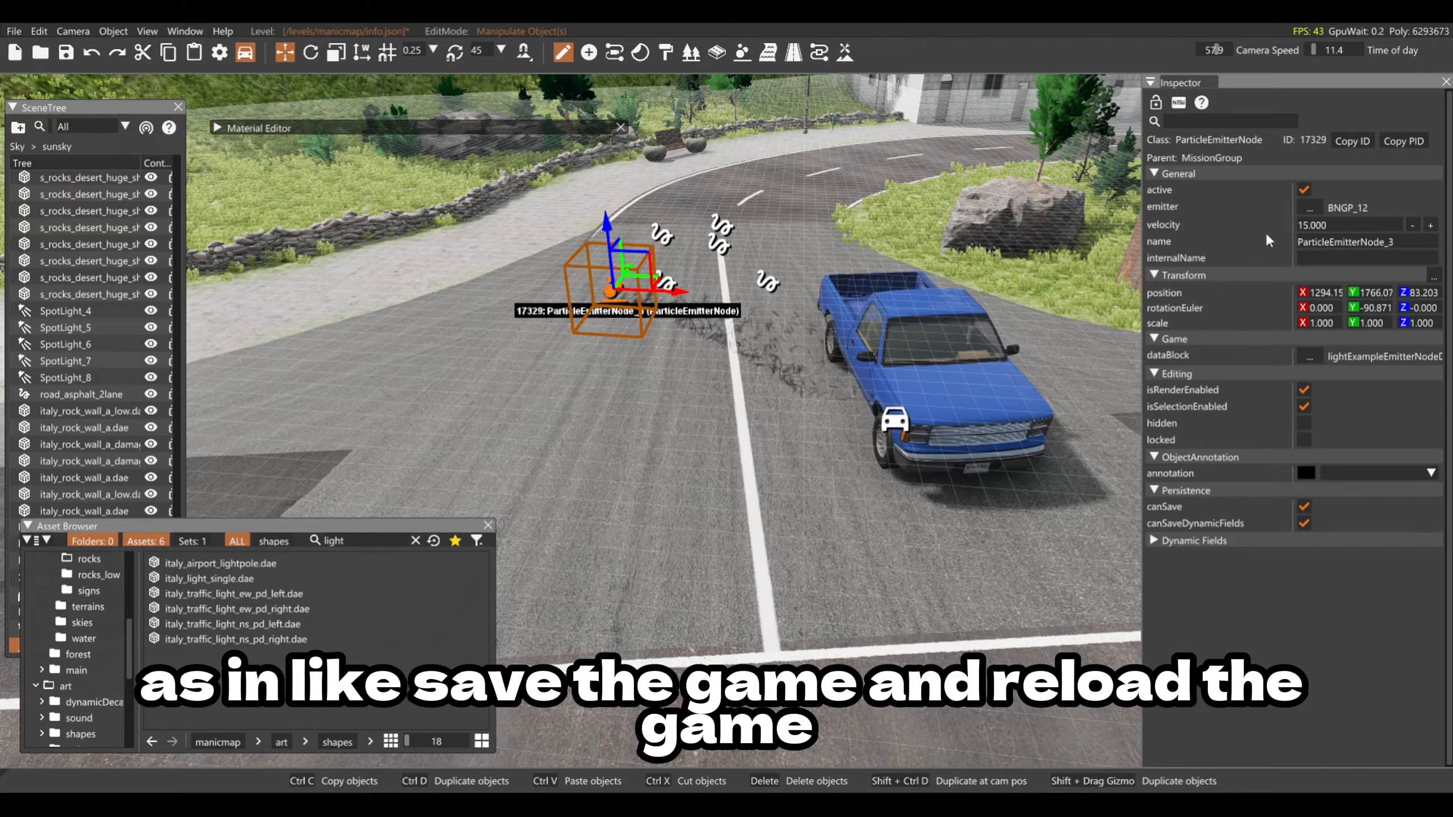
Step: Change the emitter type to BNGP_21 and set its velocity to 50
left_click(1310, 208)
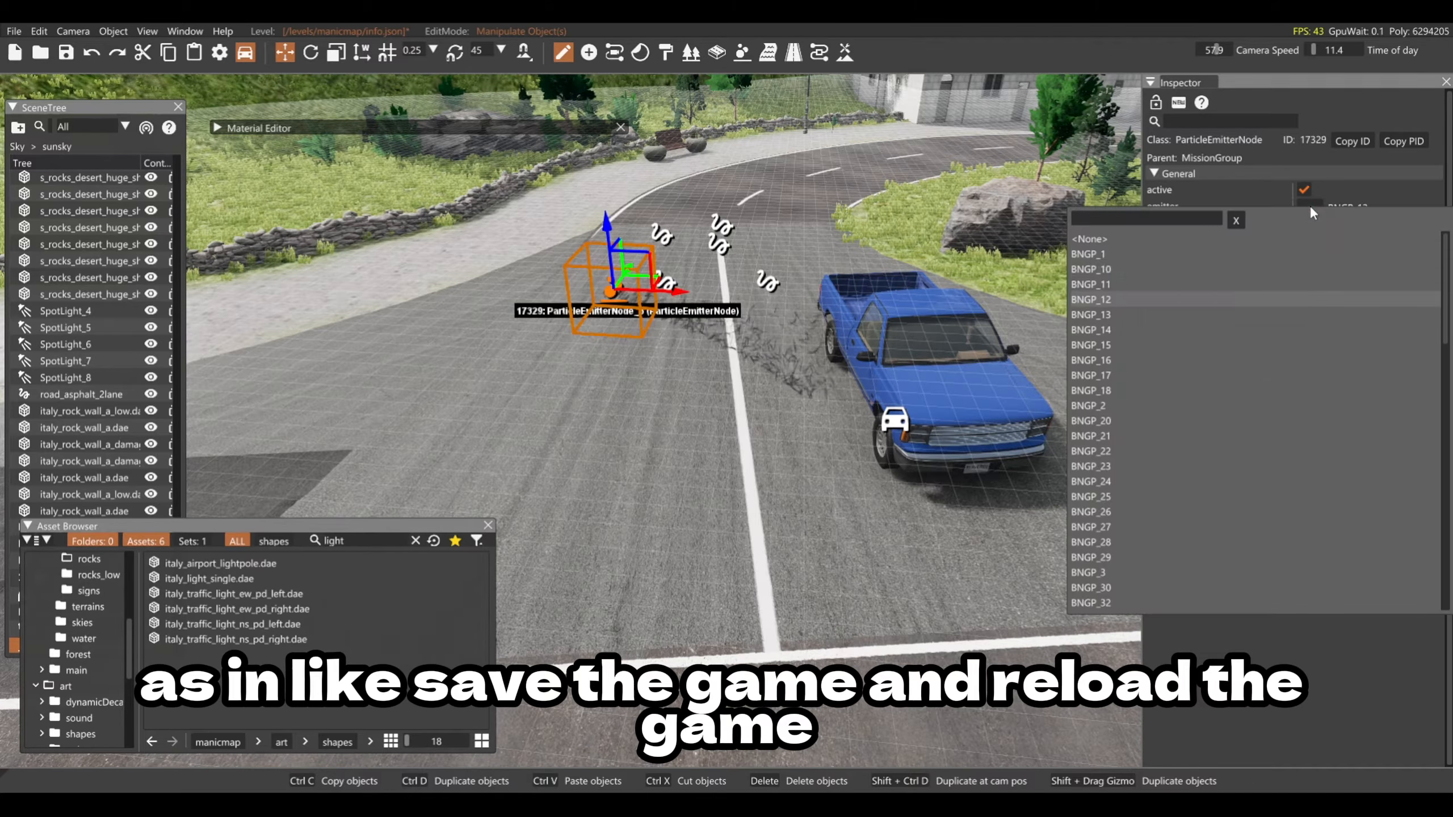
left_click(1153, 427)
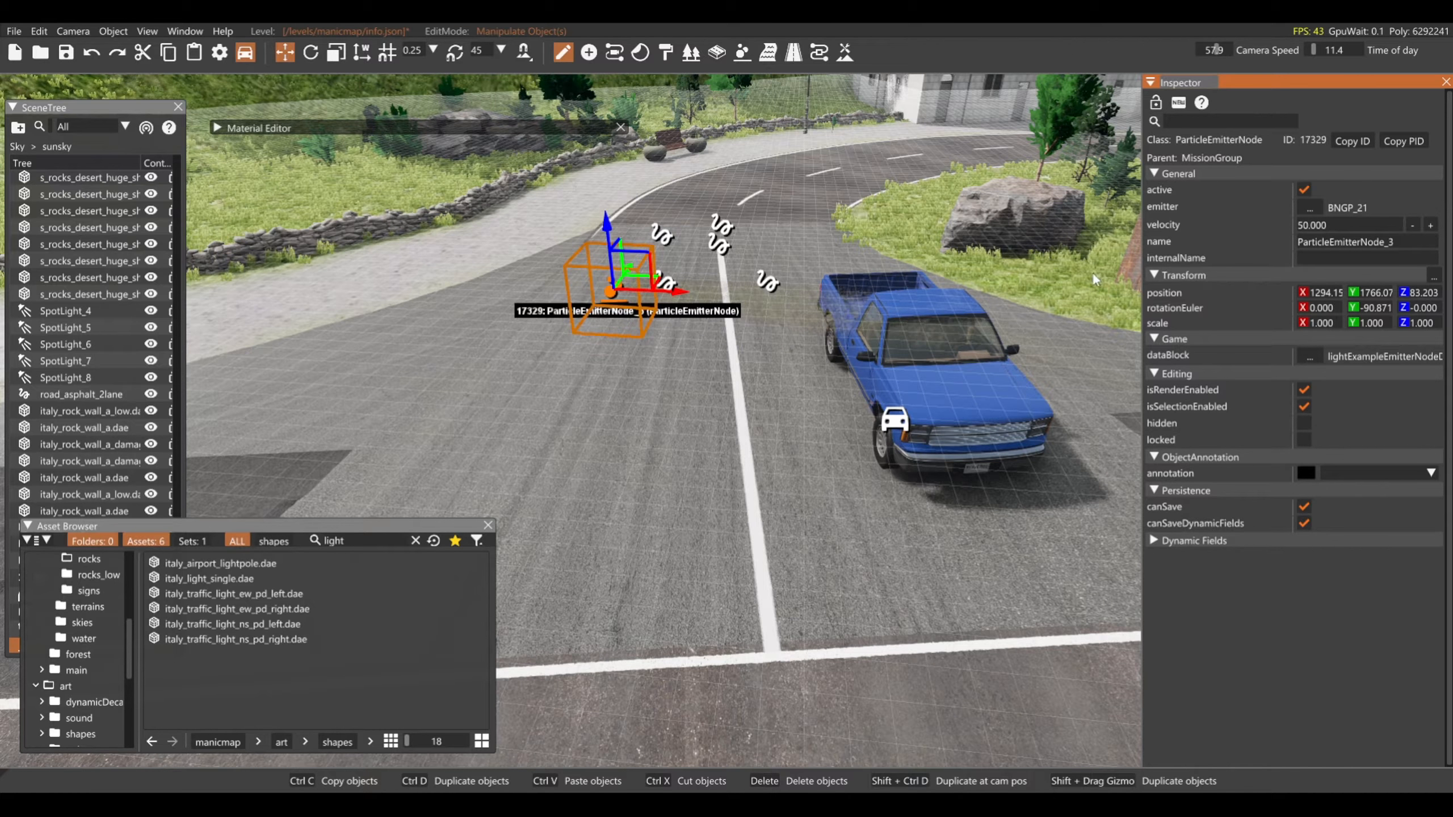
Step: Delete the test particle emitter beside the blue pickup
key("s")
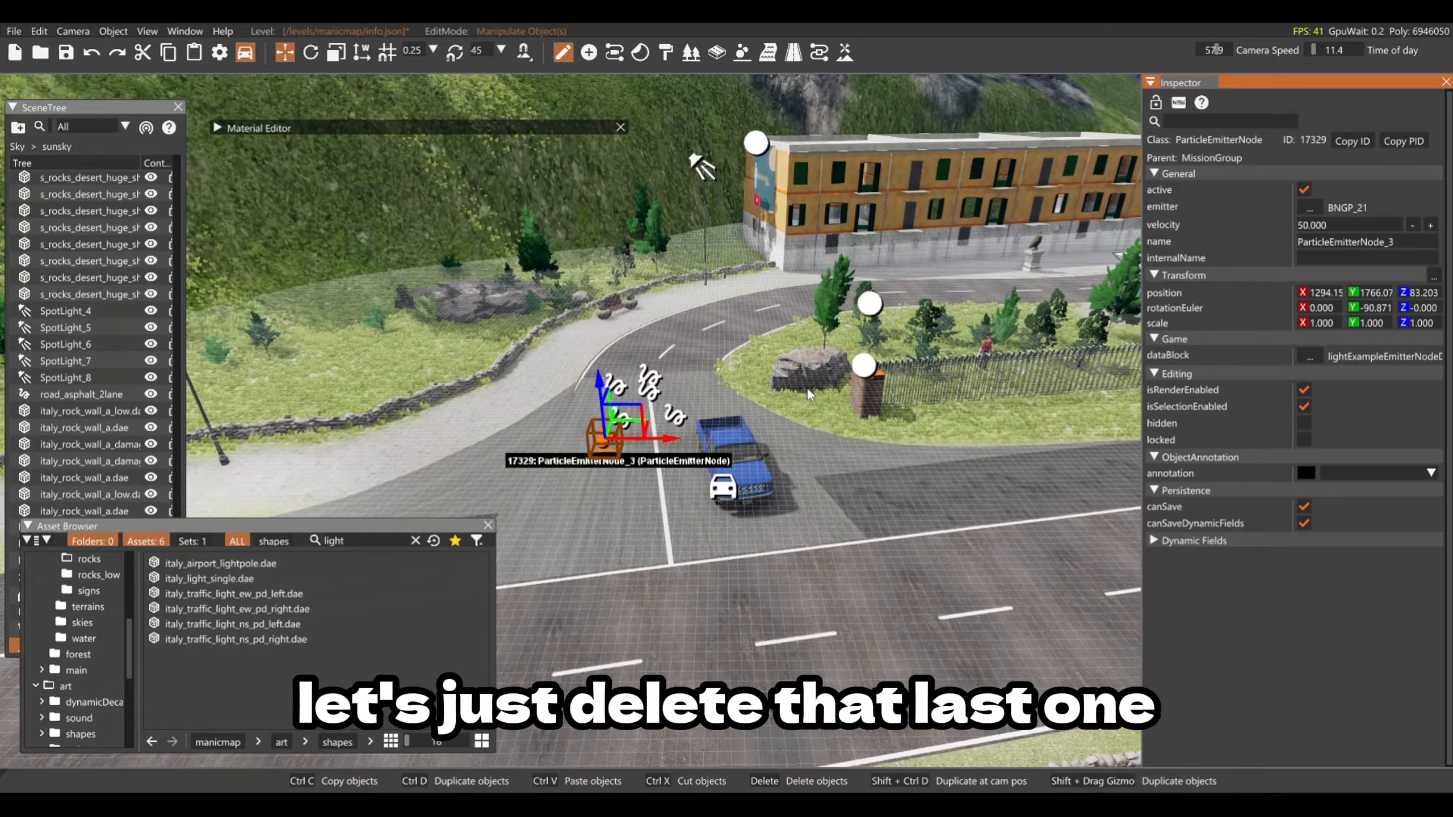
key("Delete")
Step: Look over the fence by the fountain roundabout and the yellow building with its street lamp
key("w")
mouse_move(784, 516)
right_mouse_down()
mouse_move(731, 503)
mouse_move(824, 505)
mouse_move(801, 504)
right_mouse_up()
key("d")
key("d")
key("w")
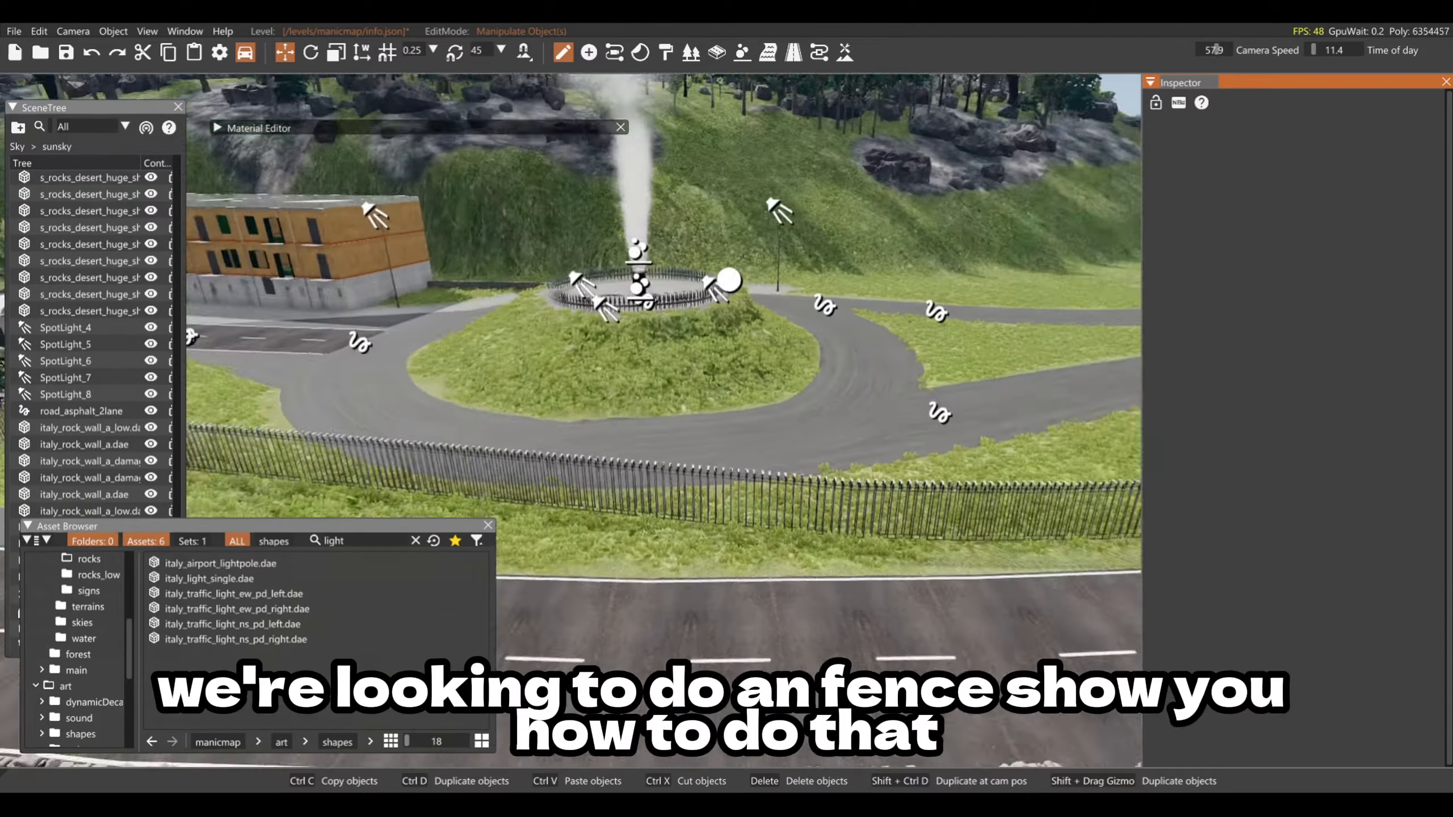
mouse_move(800, 503)
right_mouse_down()
mouse_move(746, 495)
mouse_move(785, 506)
right_mouse_up()
key("a")
key("a")
mouse_move(659, 478)
right_mouse_down()
mouse_move(711, 496)
mouse_move(644, 482)
right_mouse_up()
key("w")
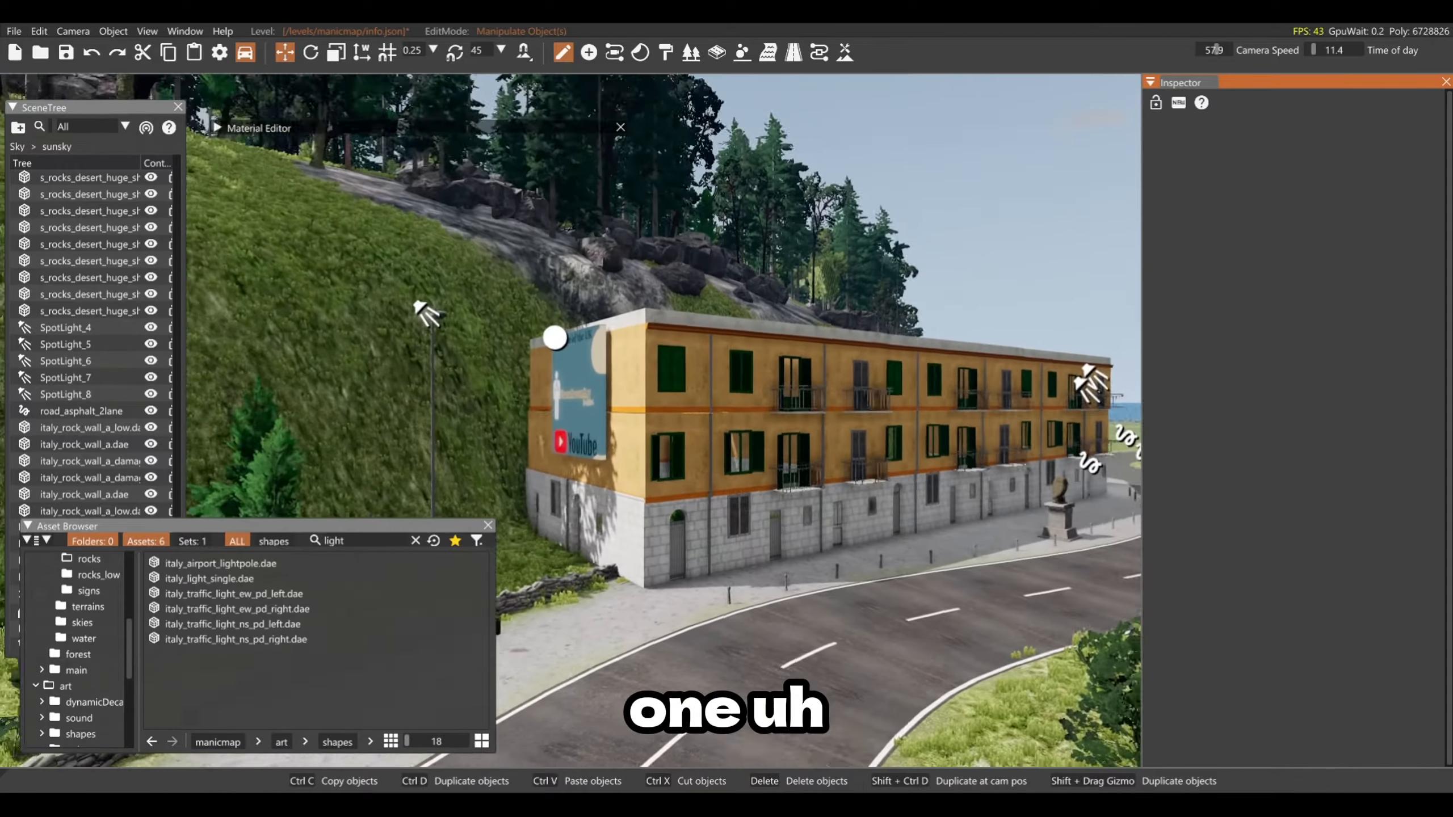
right_click_drag(651, 403, 705, 457)
key("s")
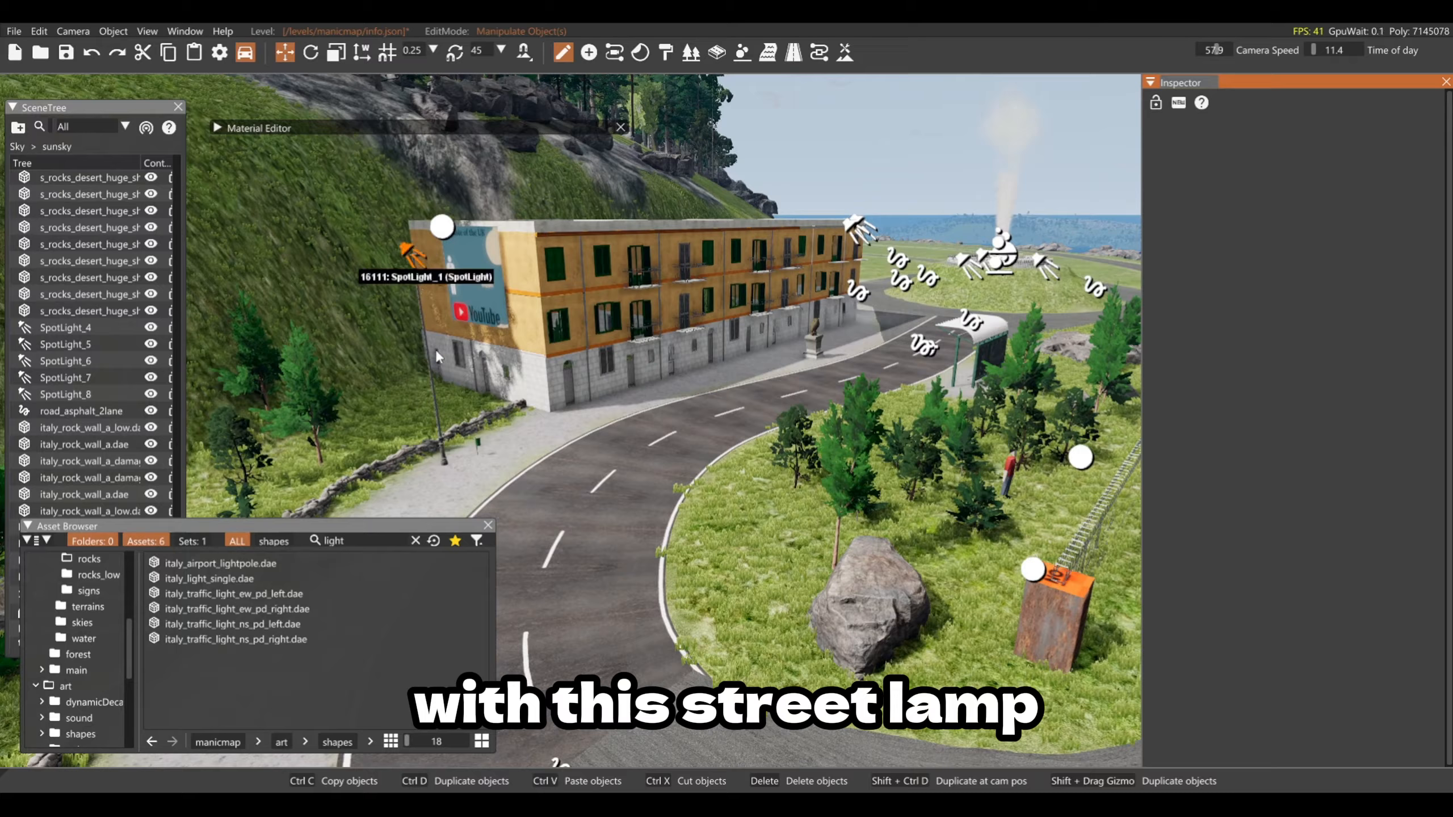
Step: Inspect the separate floor pieces stacked at the near end of the yellow building
left_click(569, 375)
left_click(524, 318)
left_click(535, 256)
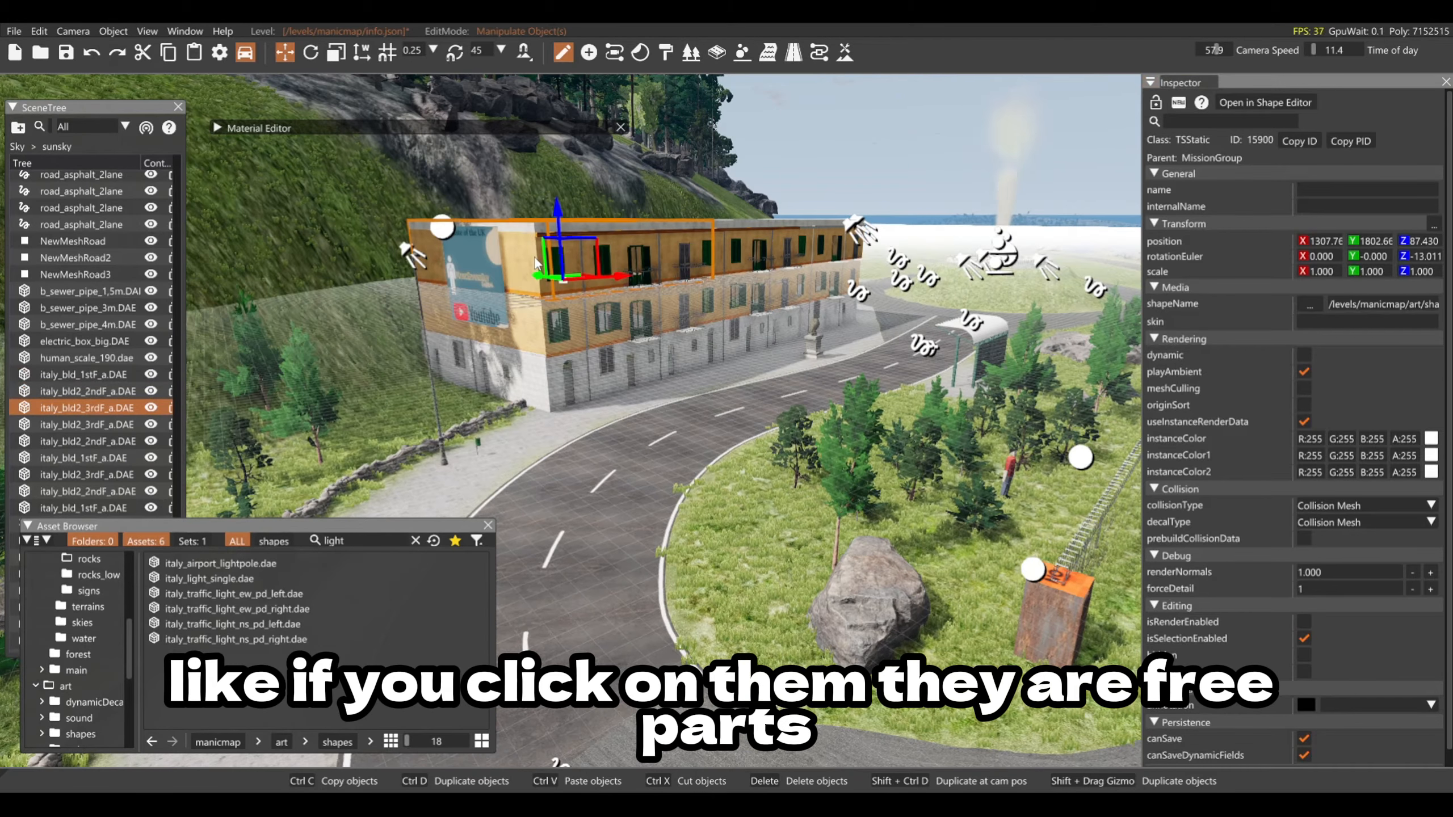
left_click(544, 368)
left_click(533, 322)
Step: Select all three floors of the building's near end section, duplicate them and move the copy across the road
left_click(531, 276)
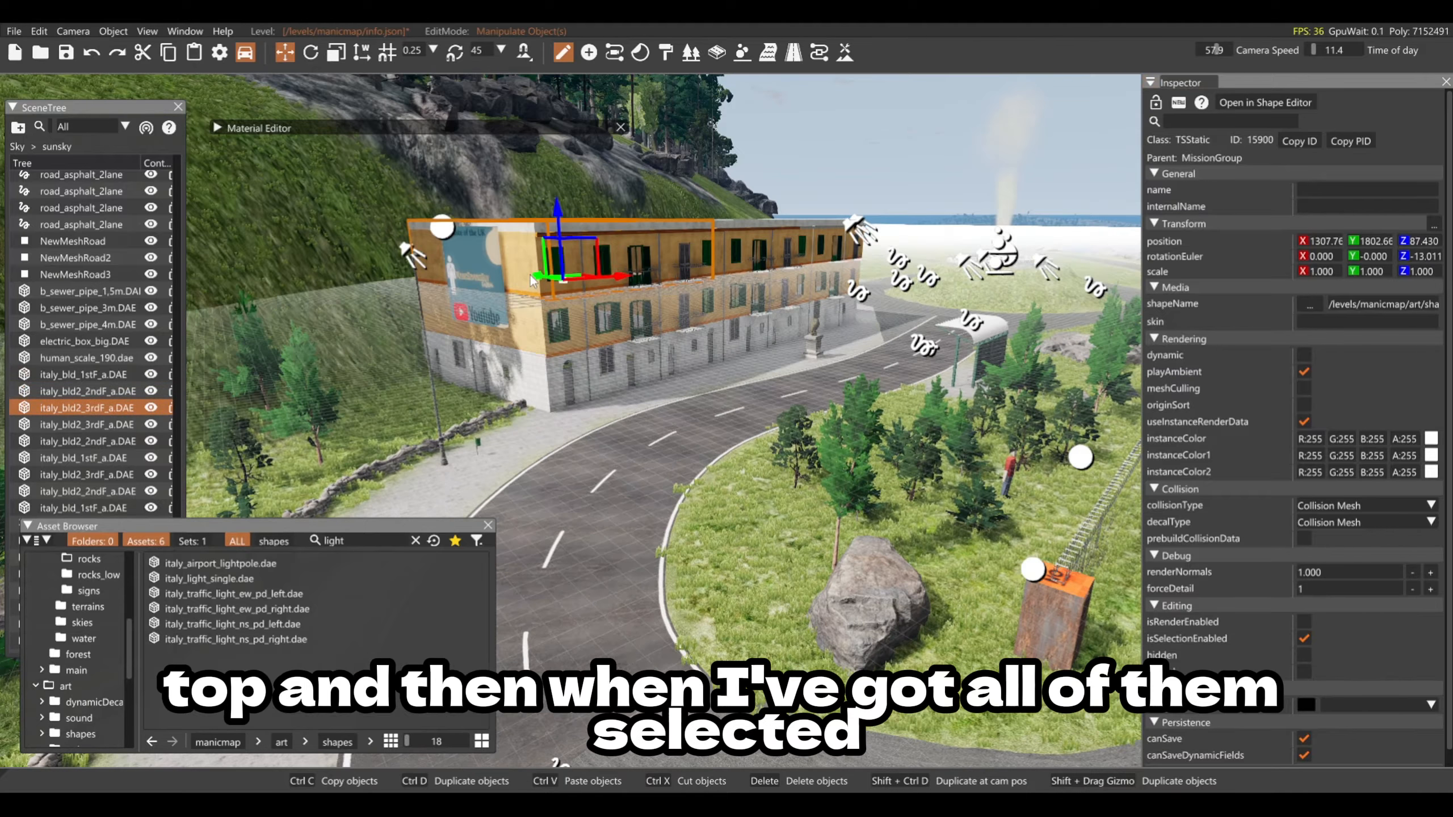
left_click(534, 324, "shift")
left_click(536, 384, "shift")
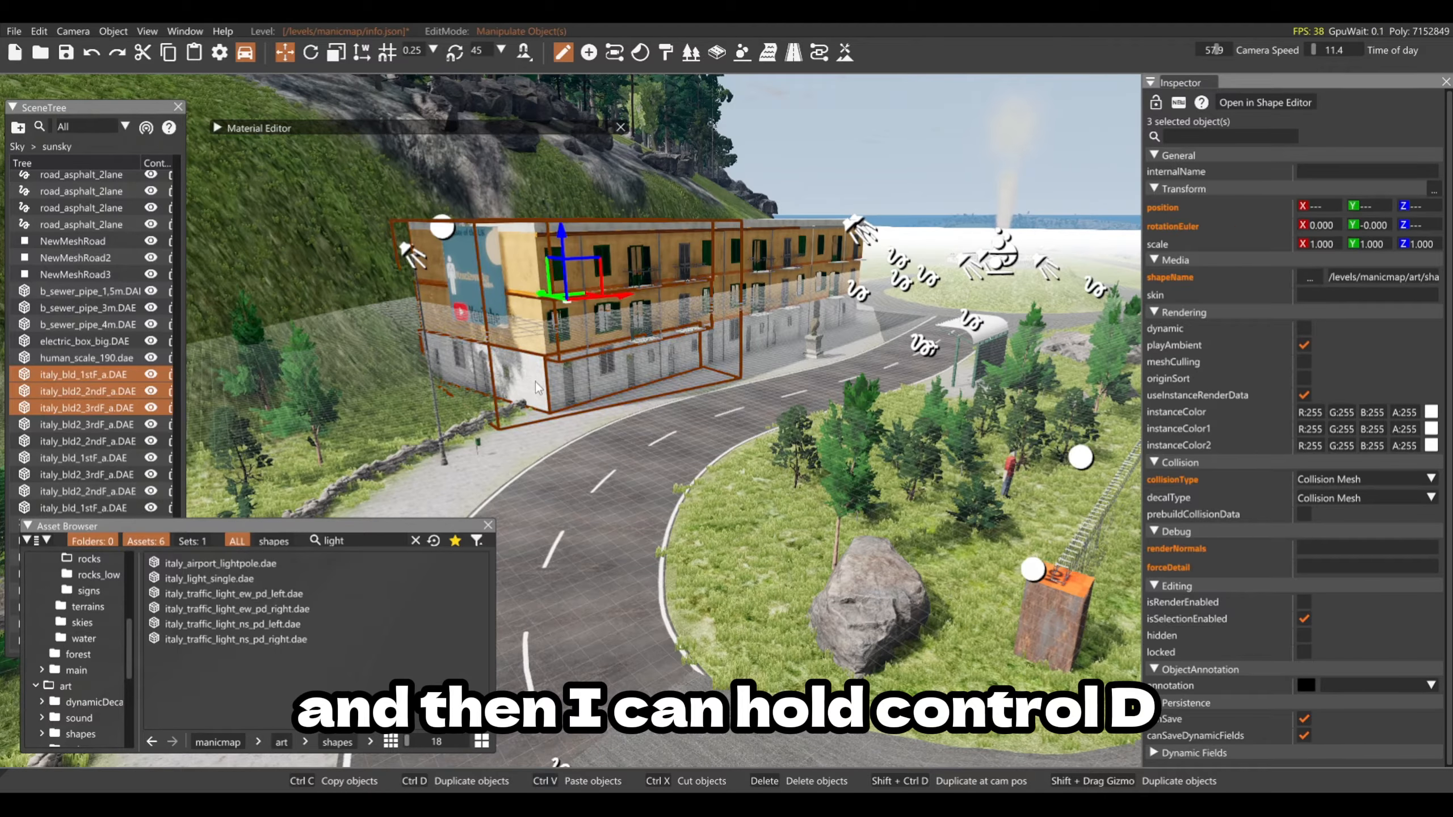
key("ctrl+d")
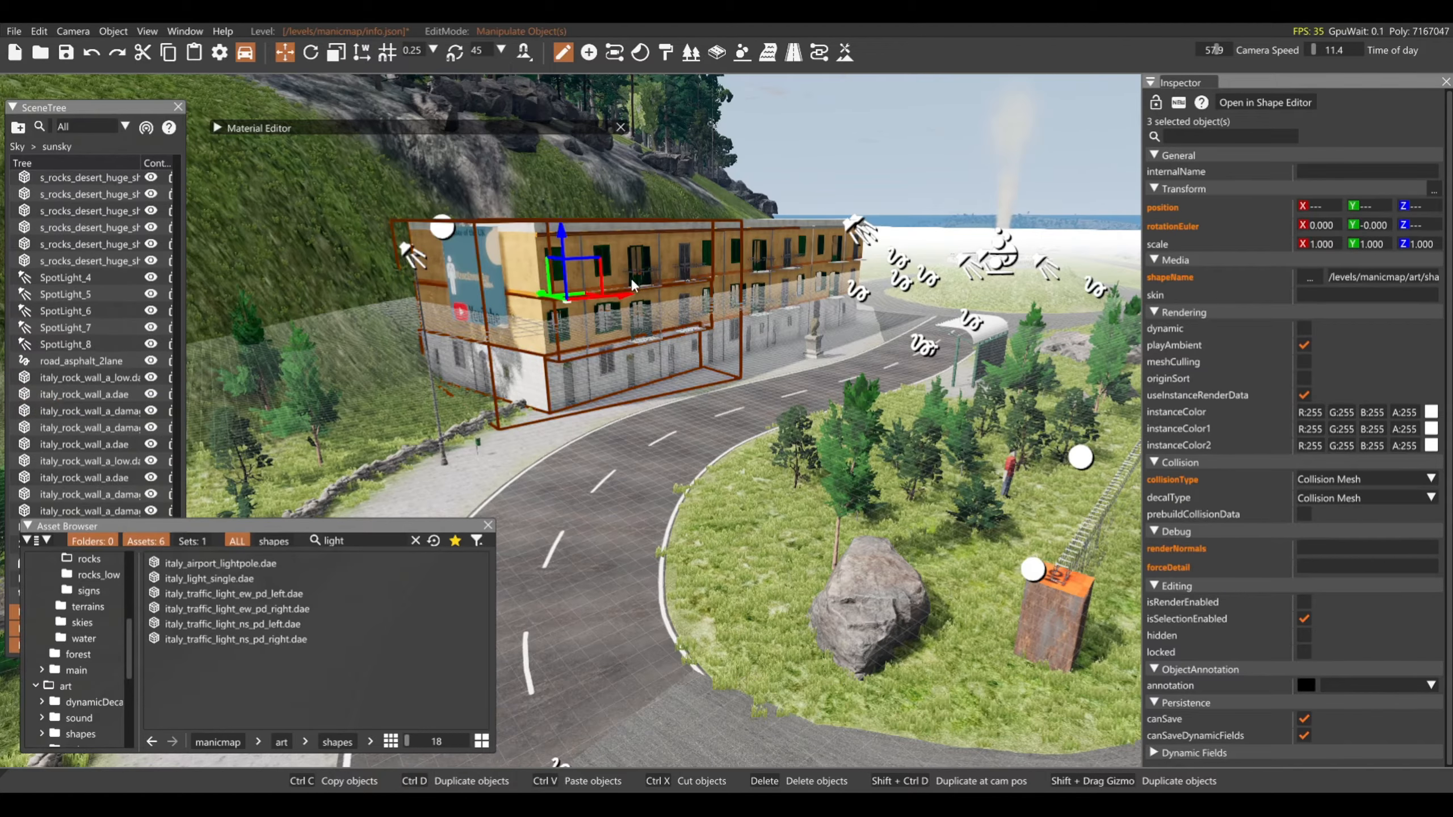
mouse_move(586, 345)
right_mouse_down()
mouse_move(578, 274)
mouse_move(586, 366)
mouse_move(588, 346)
right_mouse_up()
left_click_drag(594, 276, 819, 356)
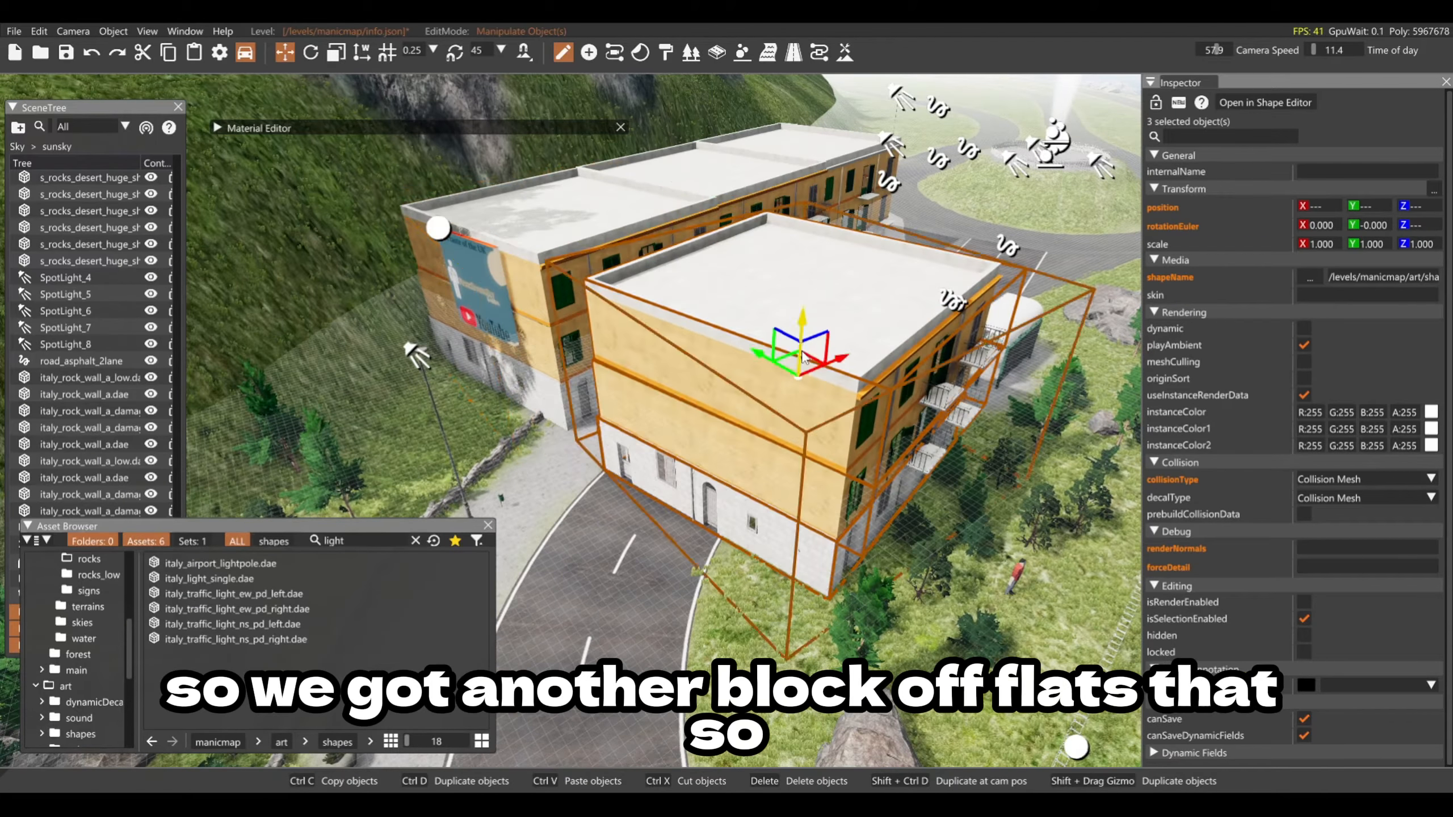
Step: Remove the duplicated block of flats from across the road
key("d")
mouse_move(819, 355)
right_mouse_down()
mouse_move(647, 343)
mouse_move(796, 368)
right_mouse_up()
key("a")
key("s")
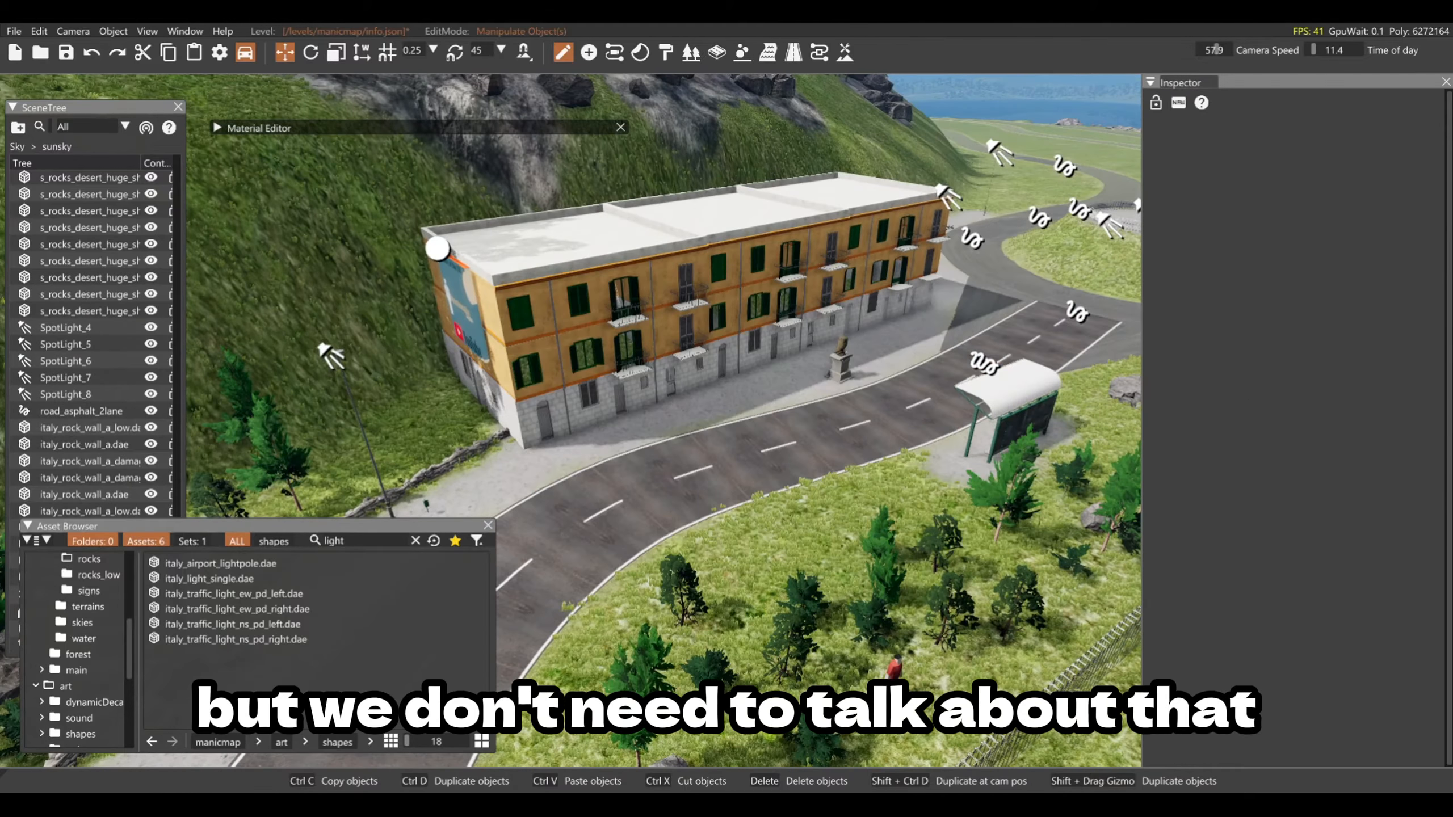
Step: Look over the road junction and the long stone wall along the coast road
key("w")
key("w")
mouse_move(995, 368)
right_mouse_down()
mouse_move(892, 368)
mouse_move(995, 368)
right_mouse_up()
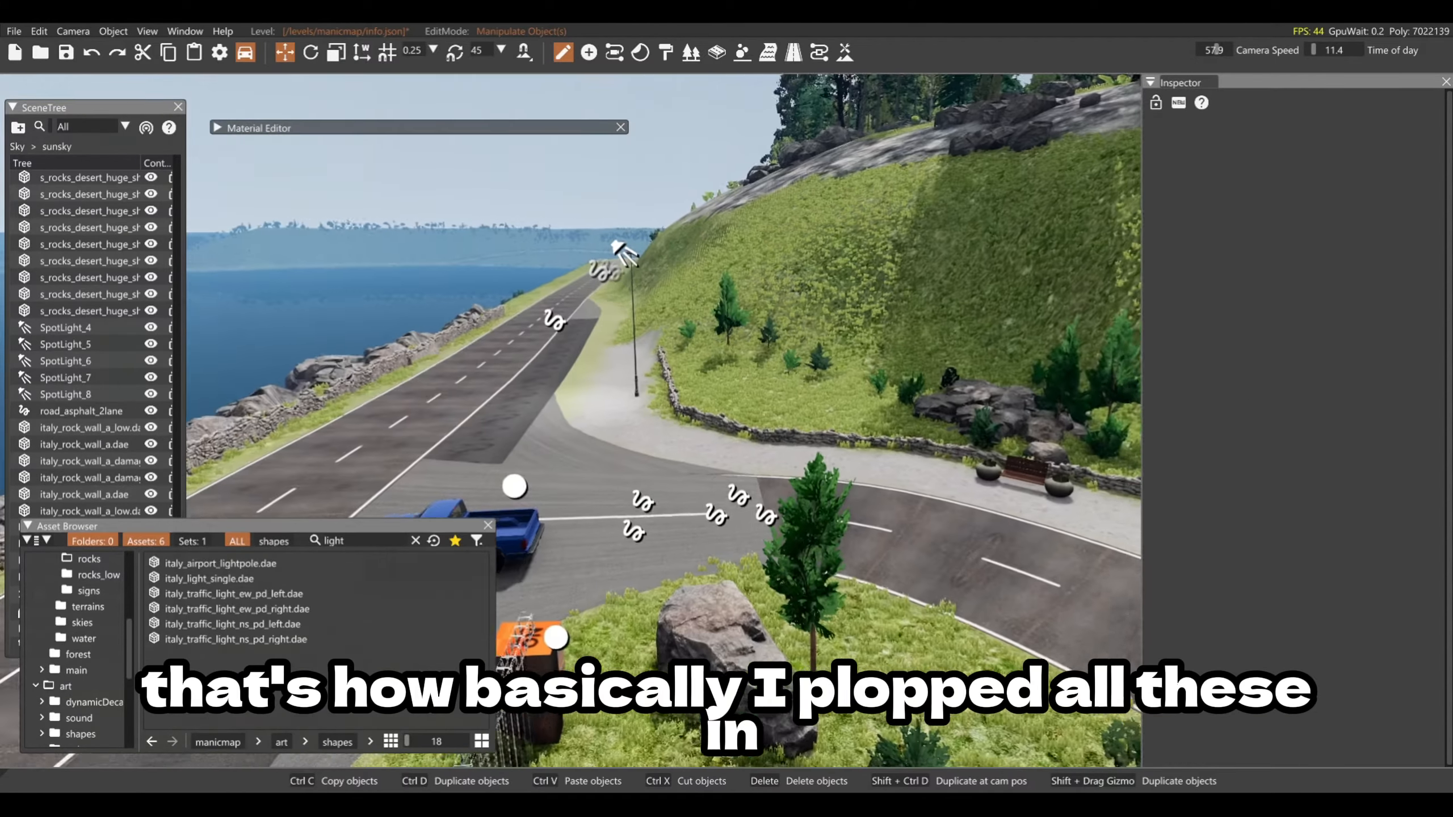
key("w")
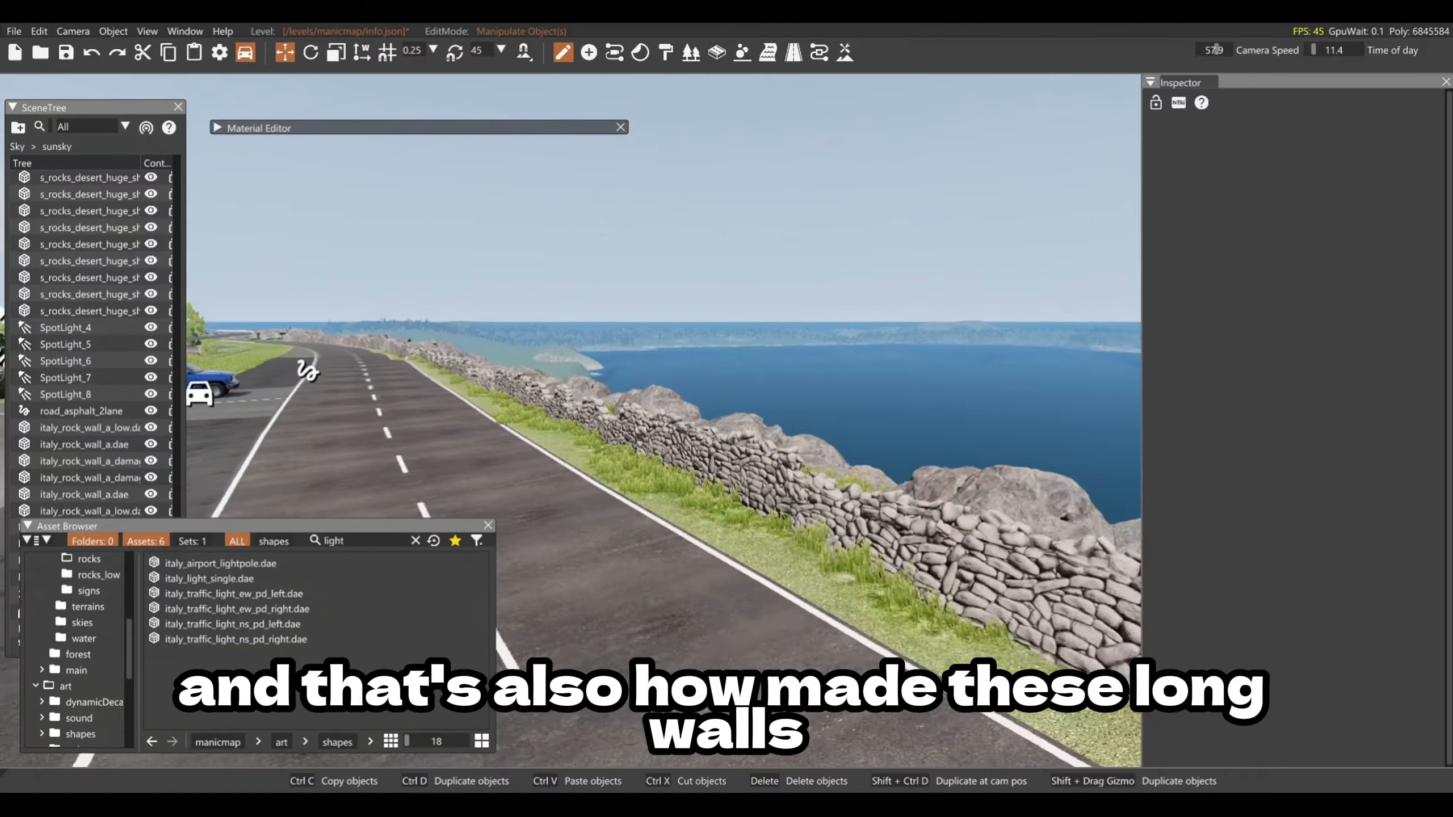
right_click_drag(744, 396, 928, 396)
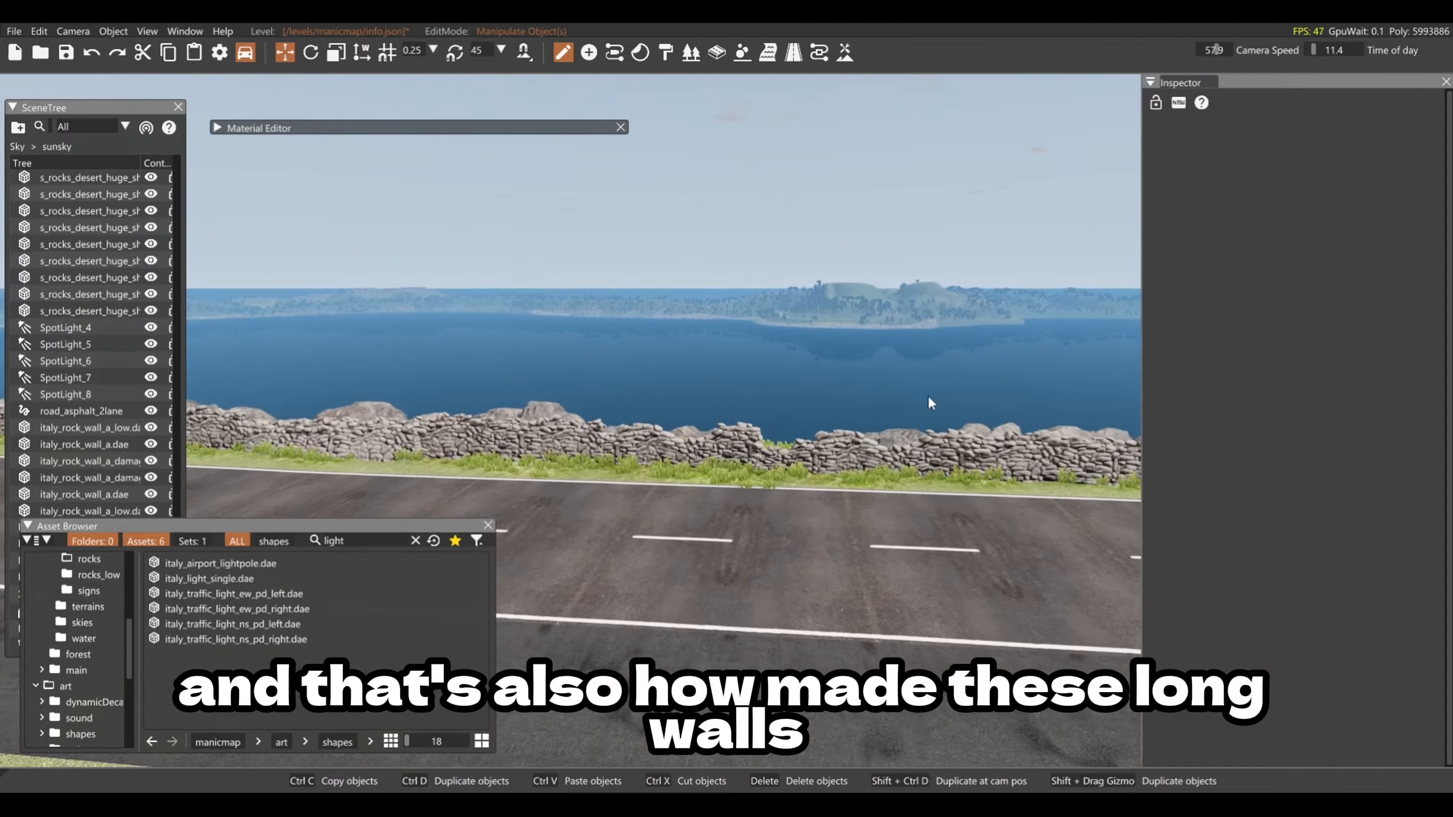
key("d")
key("a")
key("d")
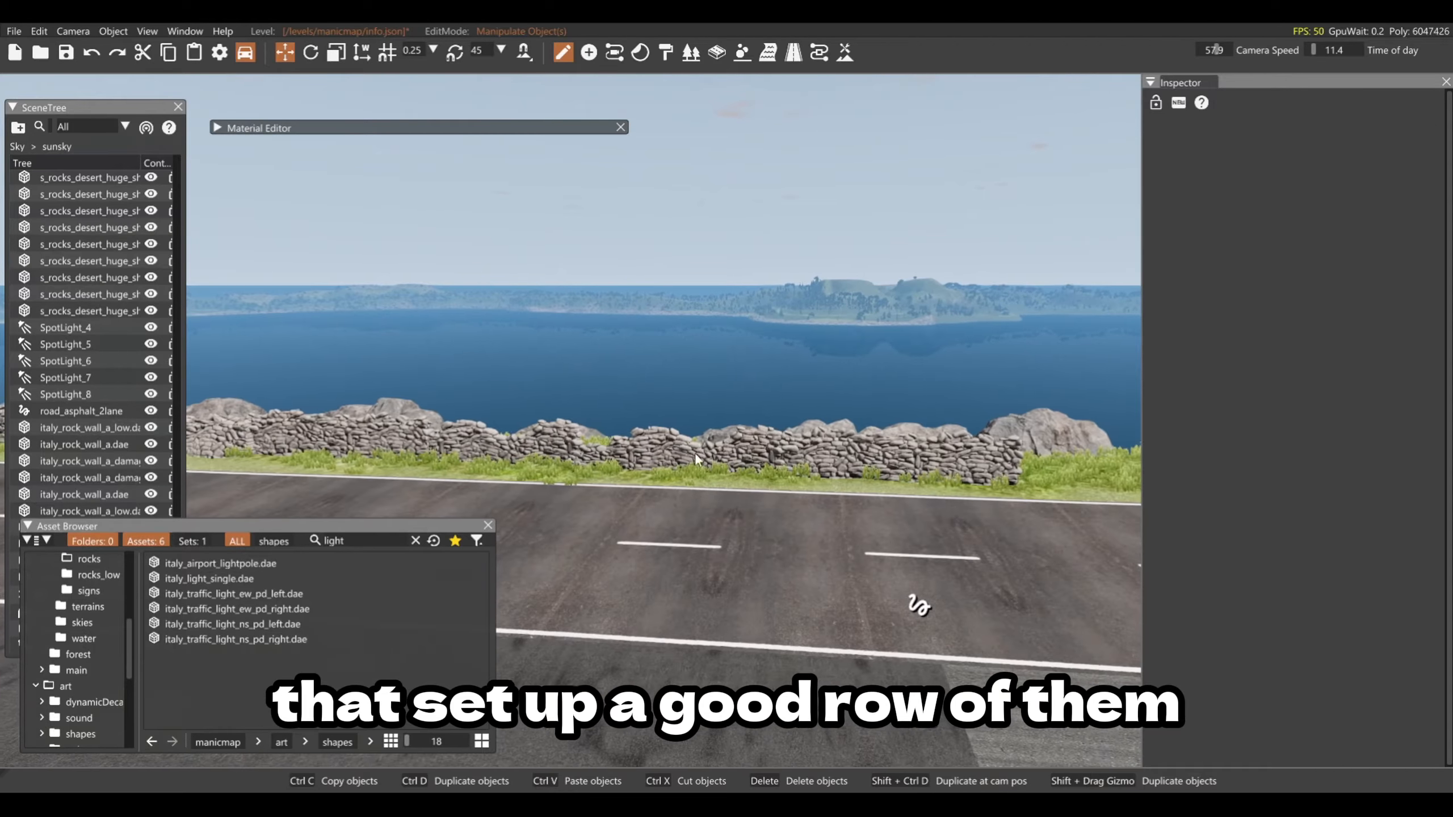
left_click(968, 453)
key("s")
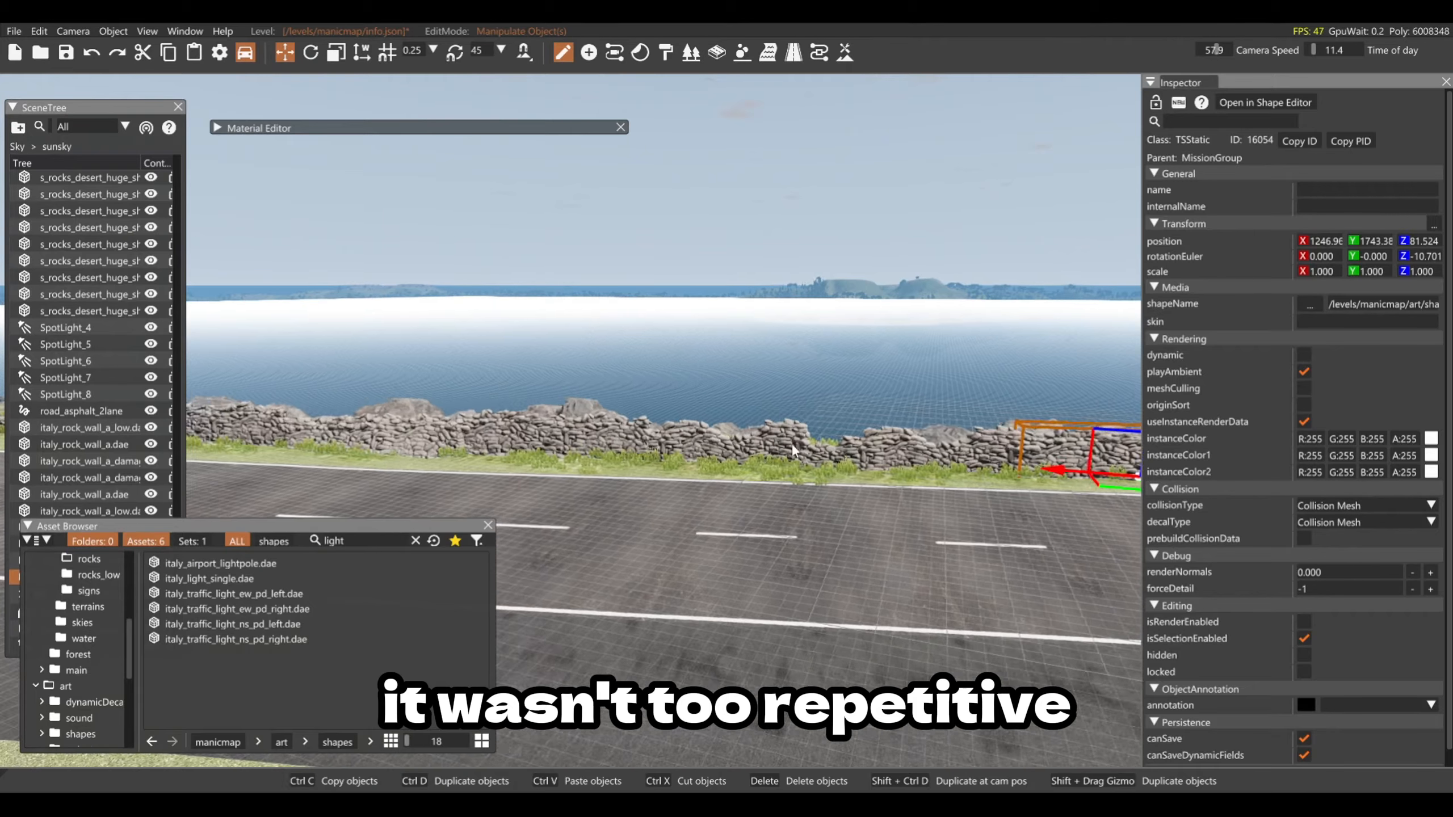
left_click(929, 440, "shift")
left_click(734, 438, "shift")
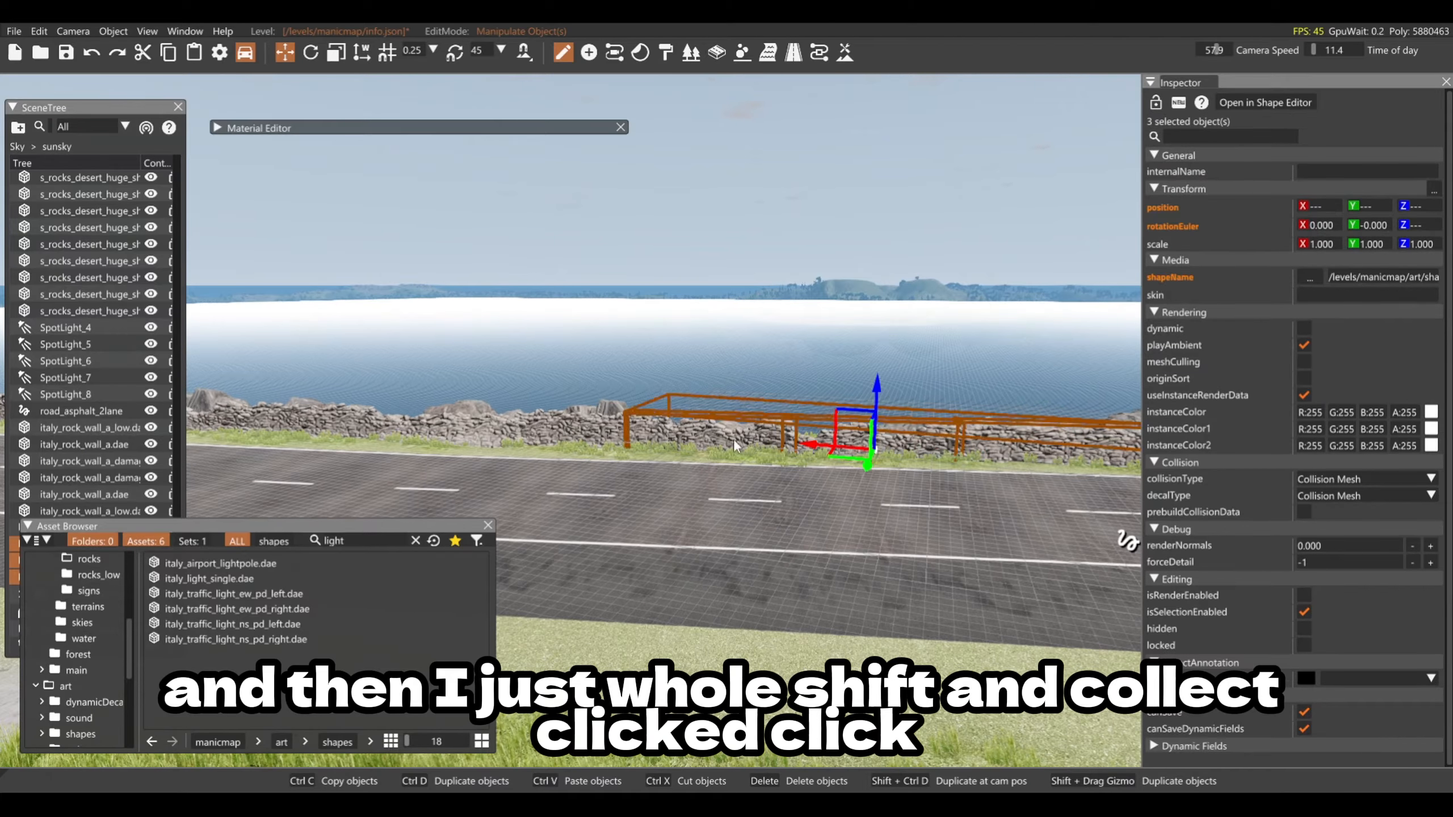
left_click(604, 424, "shift")
left_click(481, 427, "shift")
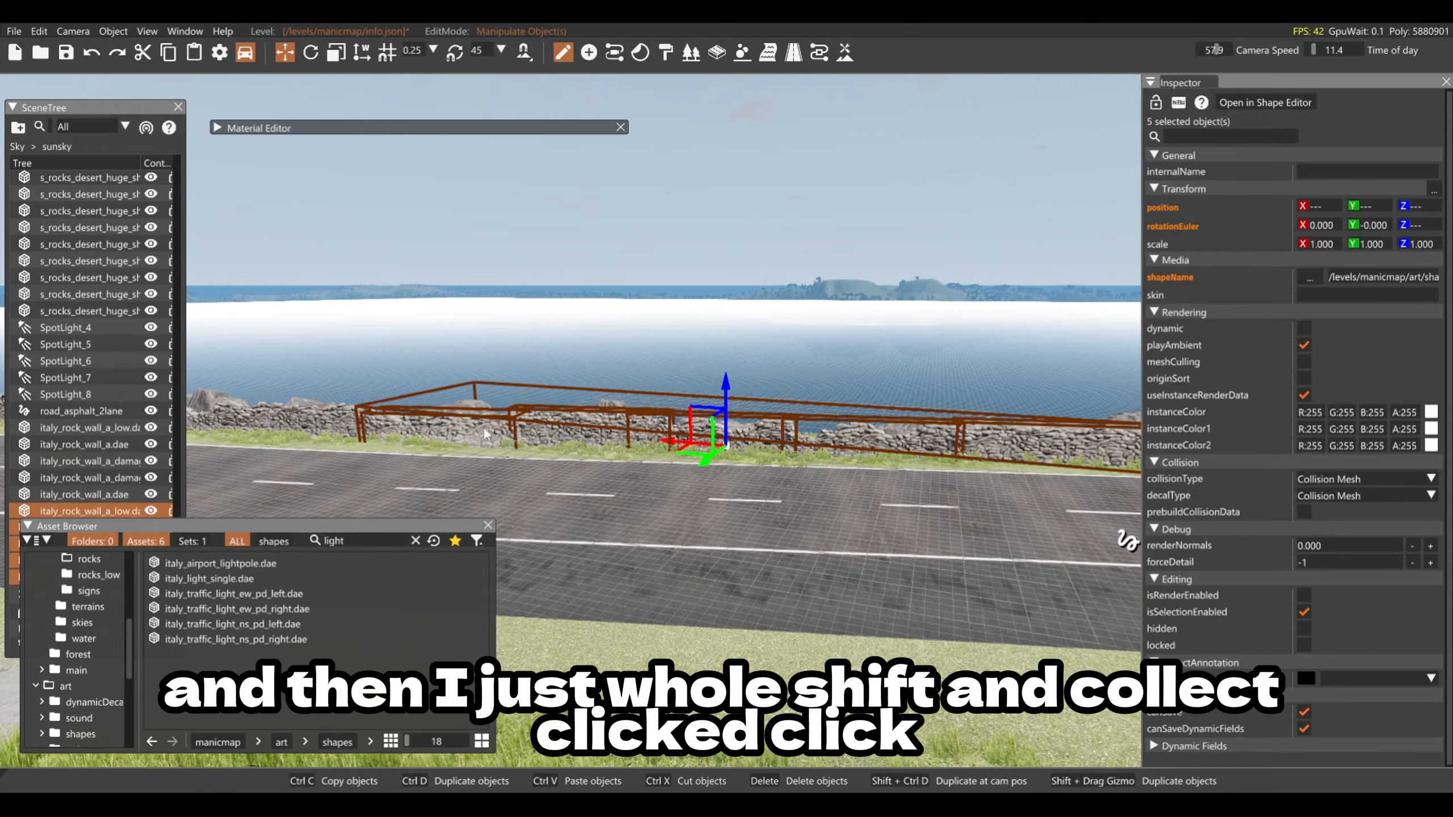
right_click_drag(722, 395, 957, 420)
left_click(514, 361, "shift")
right_click_drag(513, 361, 623, 303)
left_click(525, 220)
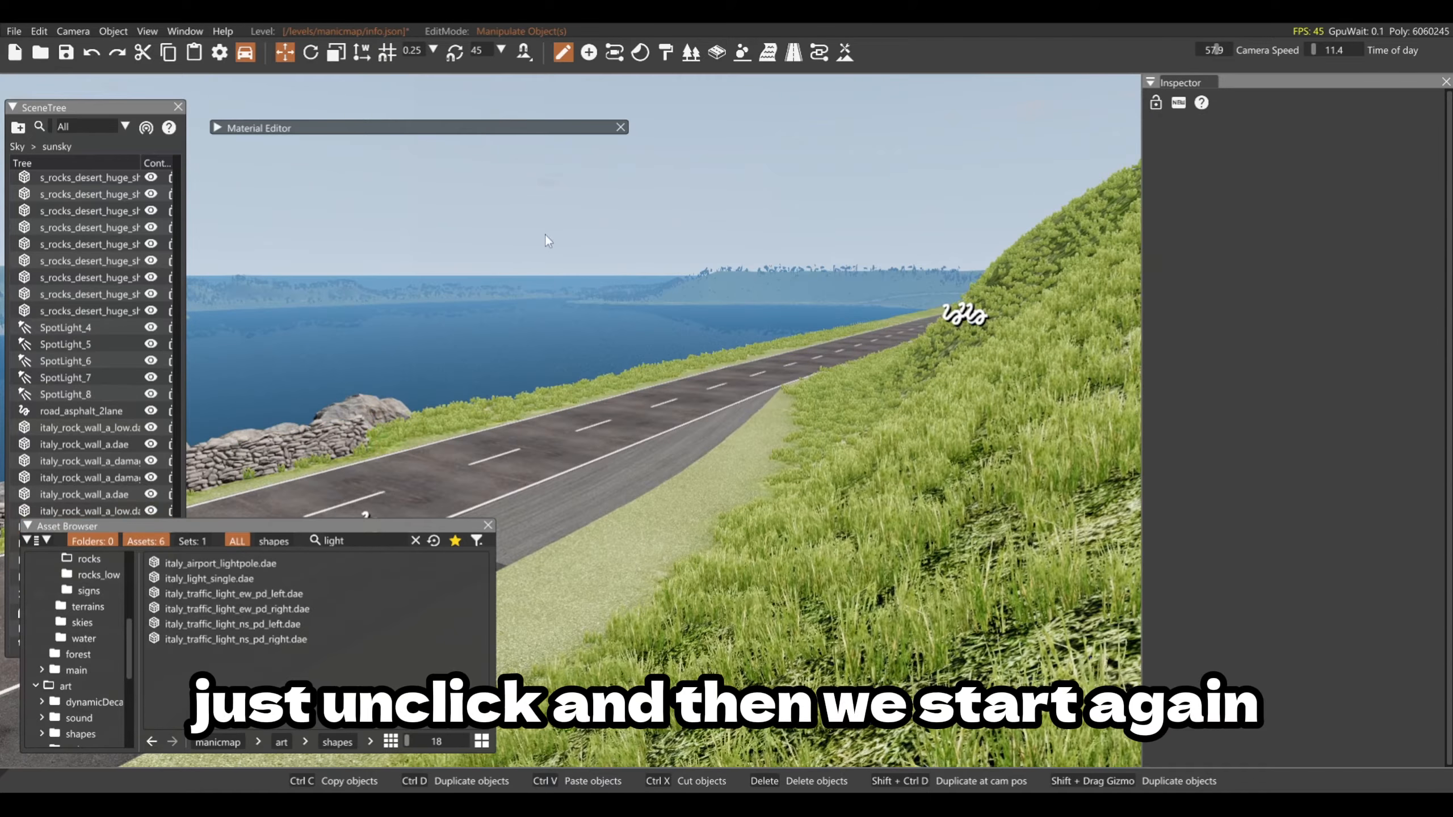
Step: Select the five end pieces of the coastal stone wall, duplicate them and move the copies further along the road edge
right_click_drag(545, 234, 951, 338)
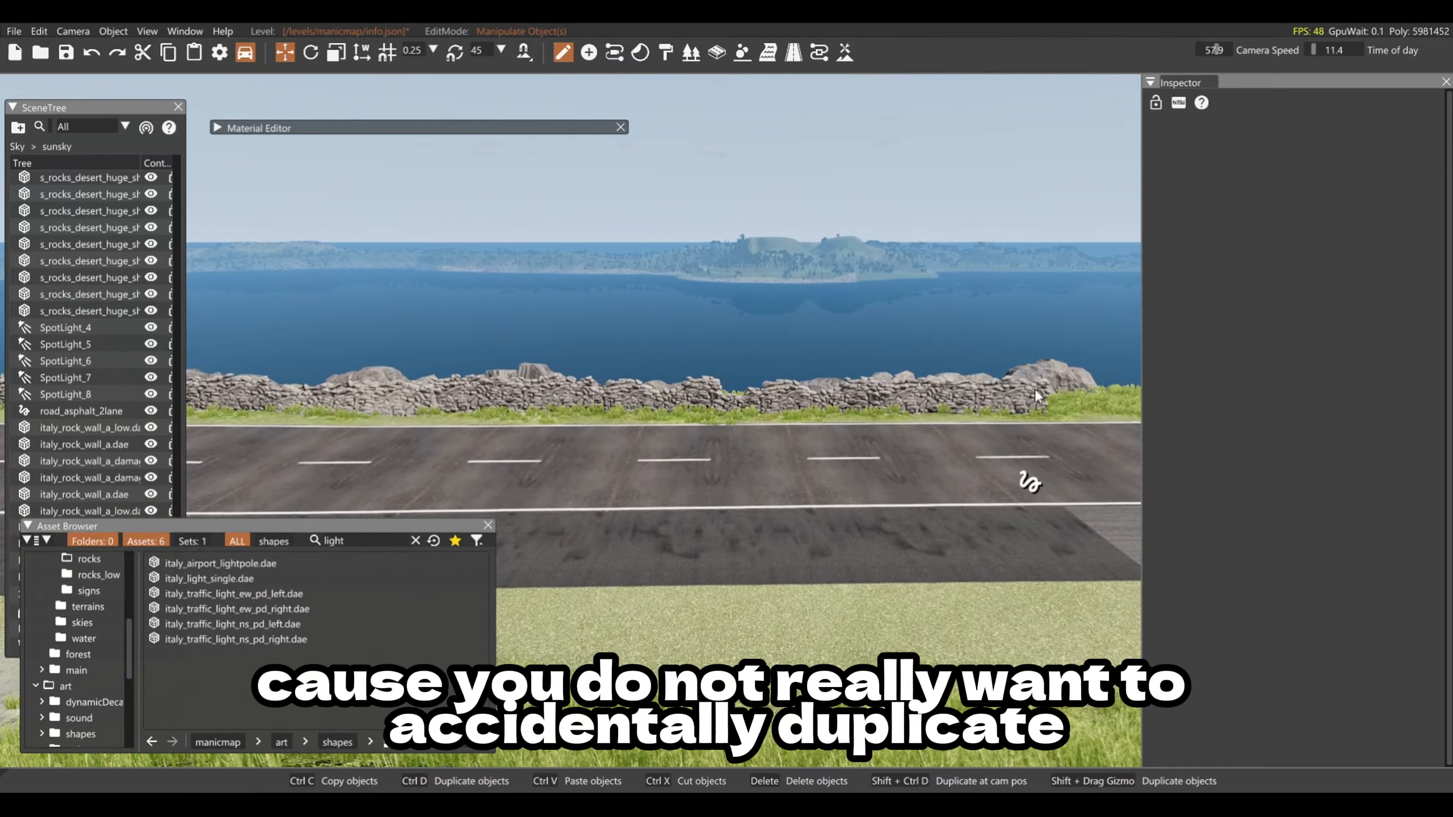
left_click(938, 397)
left_click(854, 398, "ctrl")
left_click(629, 401, "ctrl")
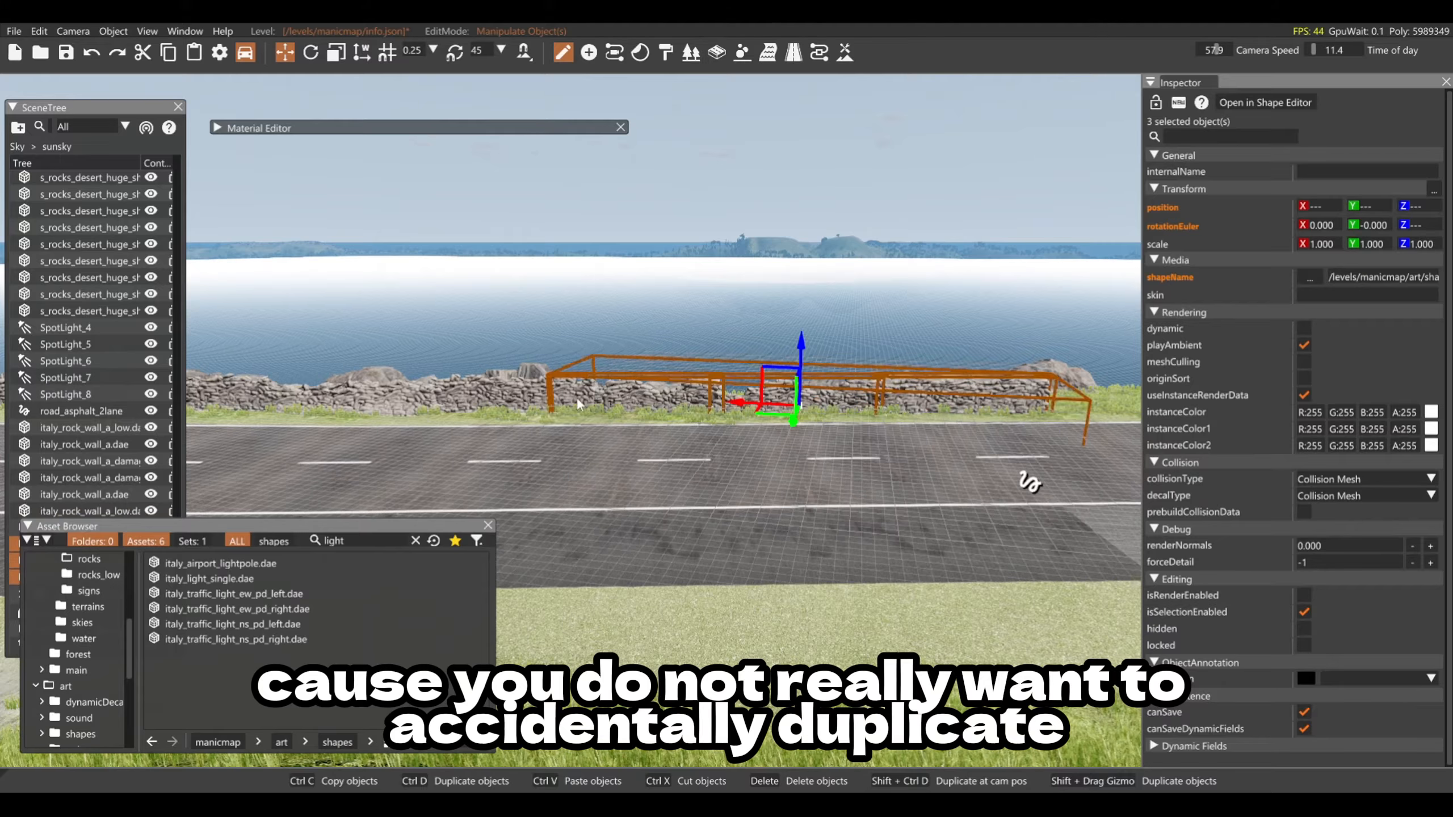
left_click(520, 394, "ctrl")
left_click(404, 396, "ctrl")
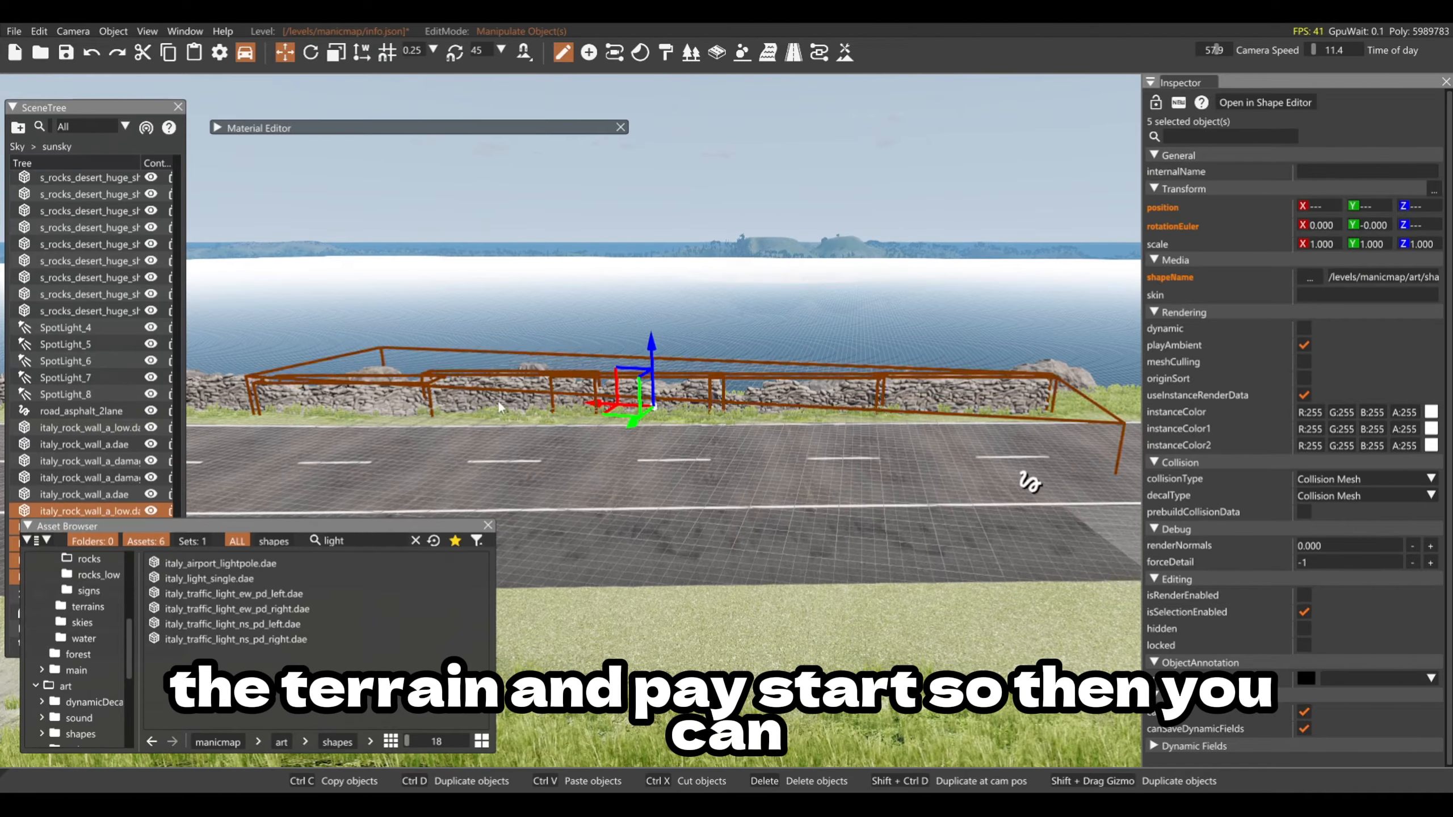
left_click_drag(650, 358, 650, 355, "shift")
right_click_drag(650, 355, 477, 409)
key("s")
left_click_drag(375, 363, 983, 495)
key("s")
right_click_drag(983, 495, 1082, 452)
Step: Rotate the copied wall pieces to line up with the edge of the coast road
key("2")
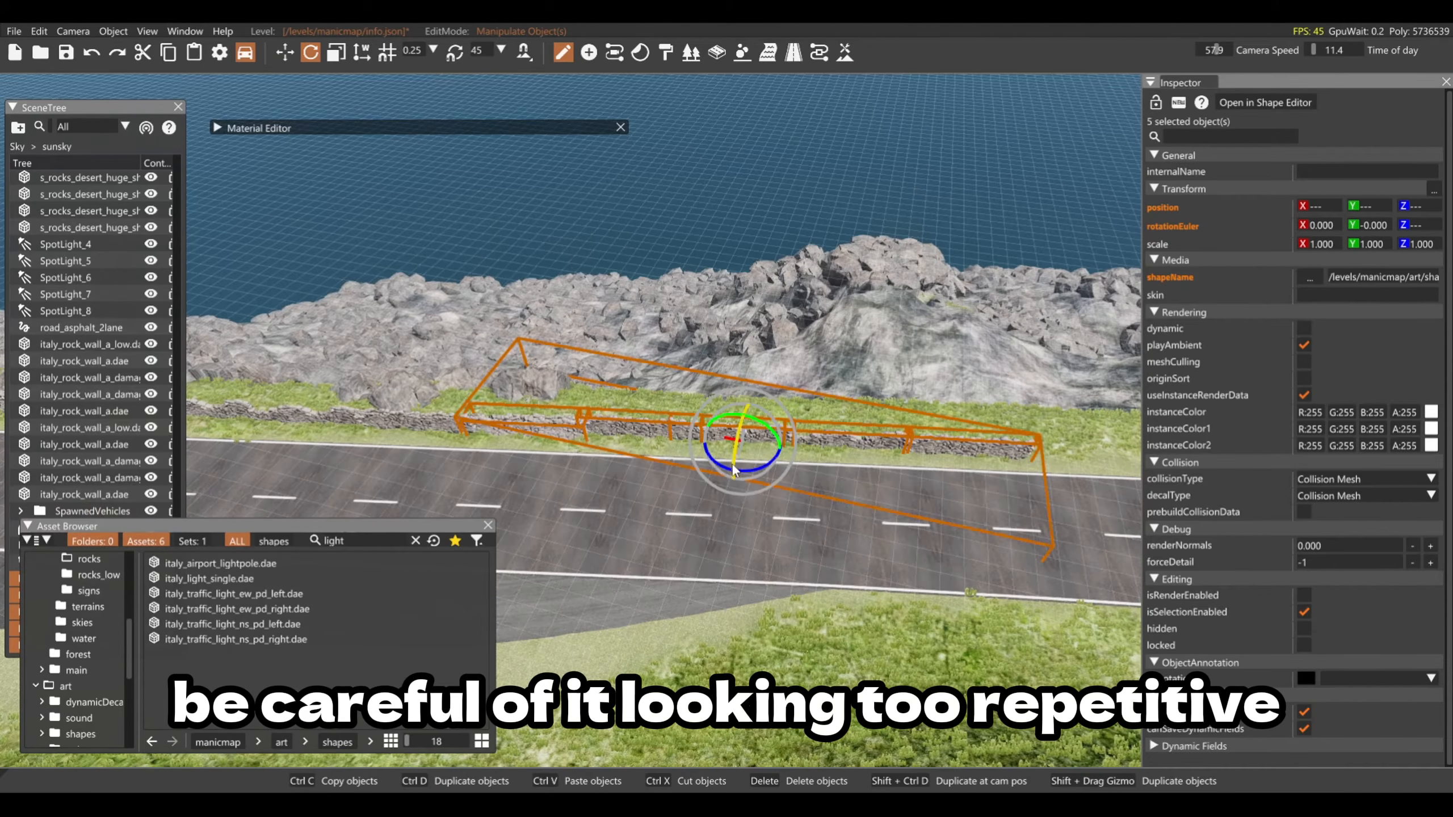
left_click_drag(758, 467, 613, 486)
key("1")
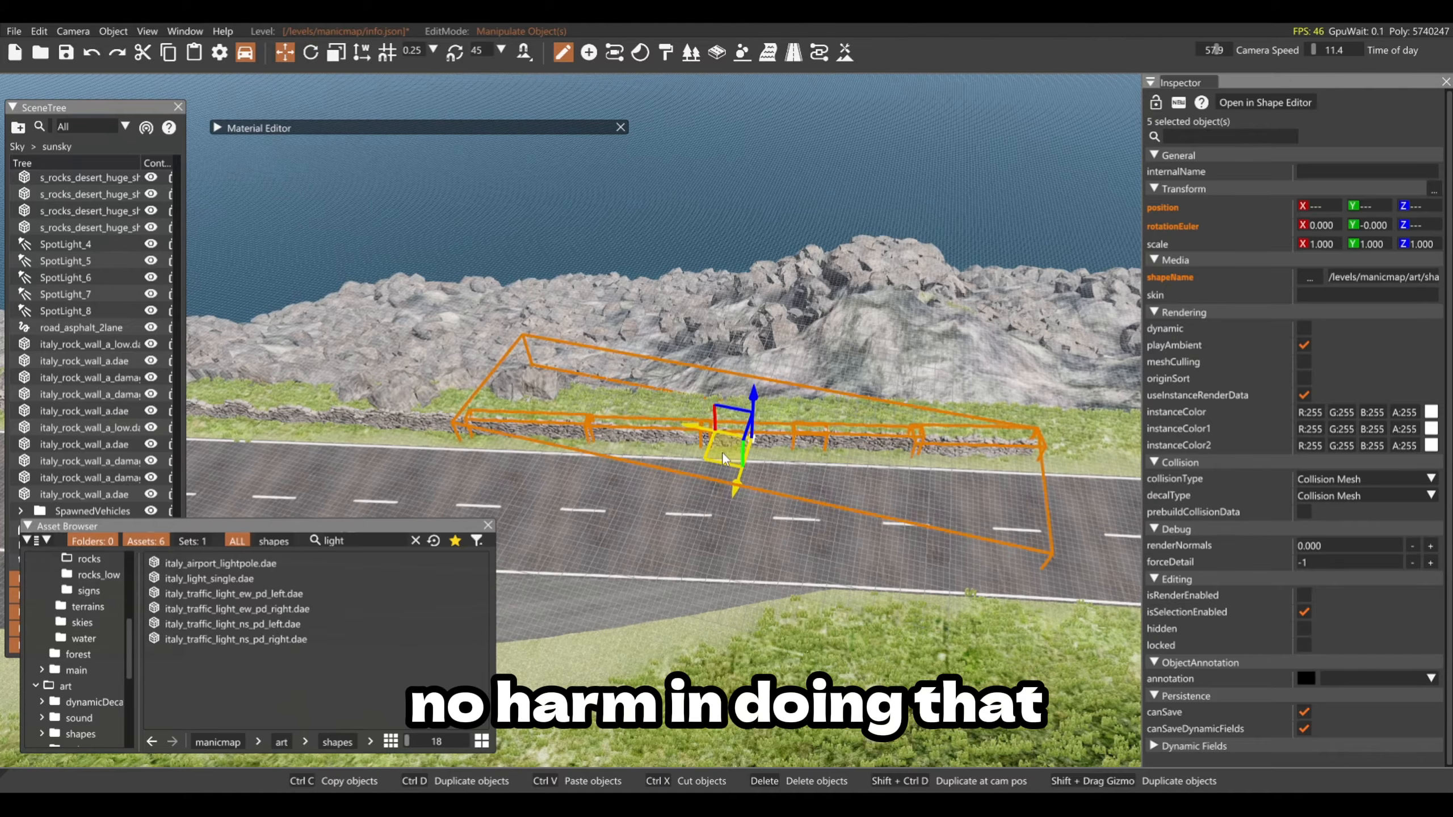
Step: Review the map from the coastal cliffs and stone wall to the junction, pickup, building and fountain
key("d")
left_click(790, 191)
key("d")
right_click_drag(790, 190, 401, 189)
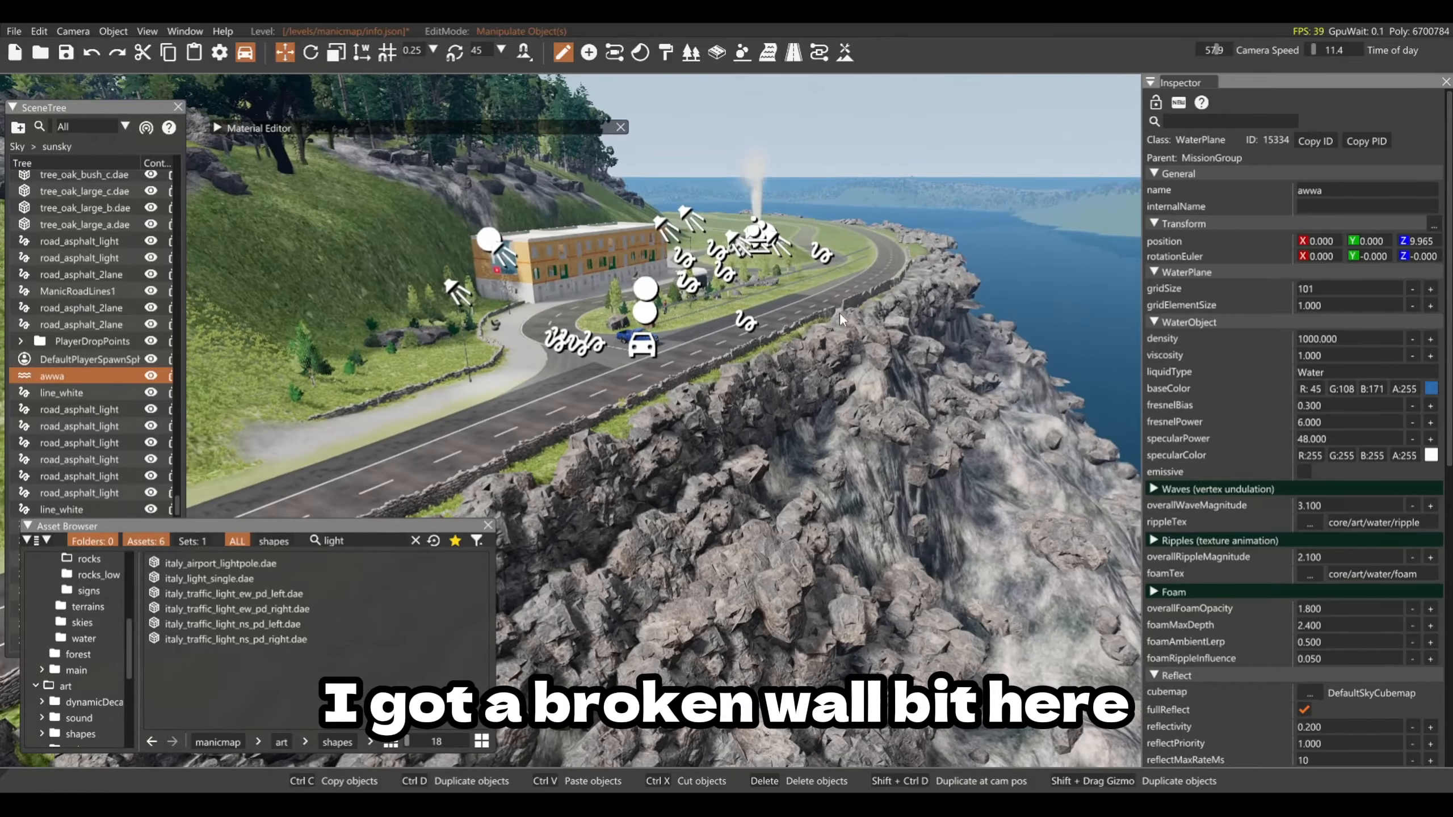
key("w")
right_click_drag(841, 315, 675, 284)
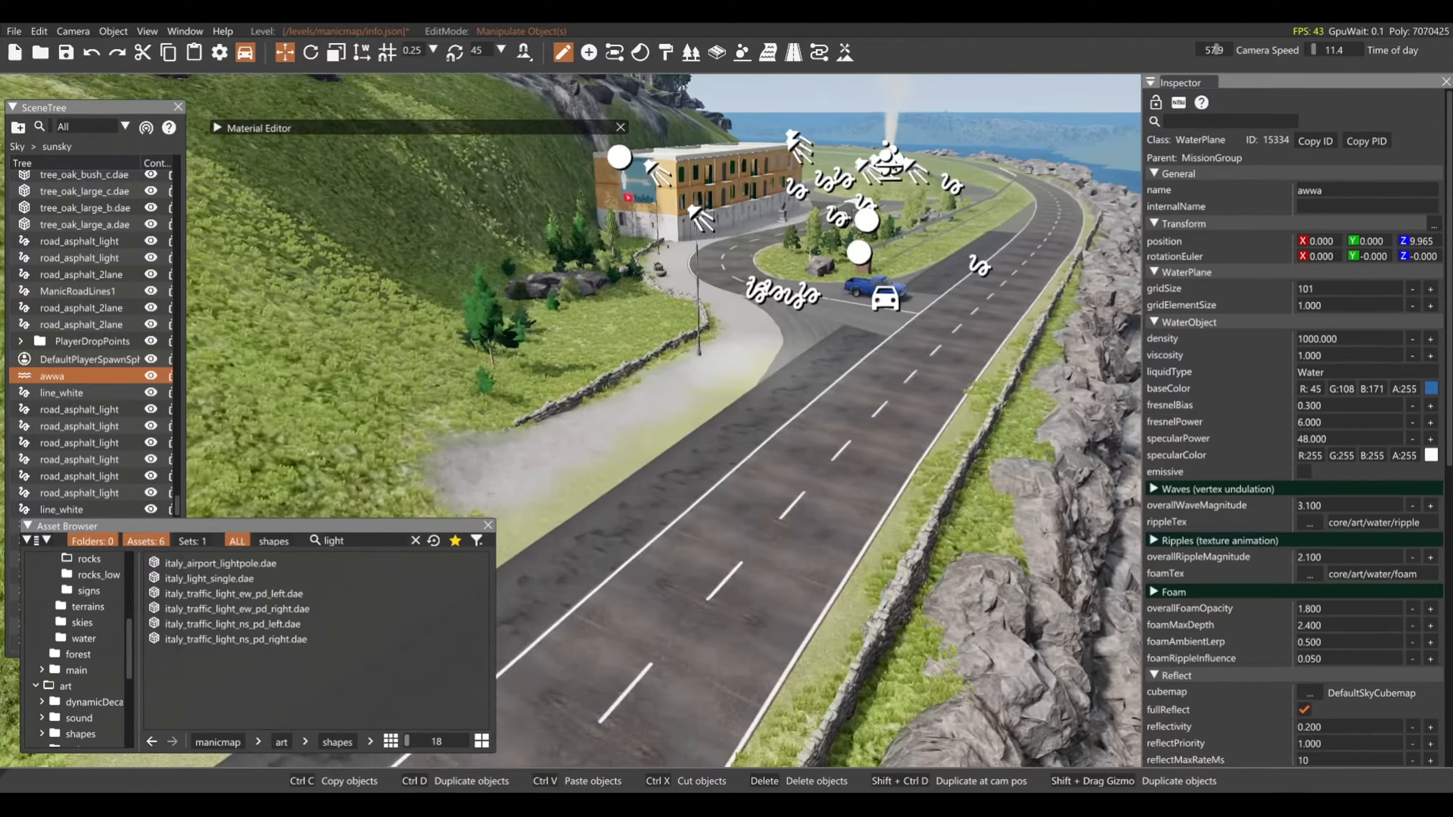
key("w")
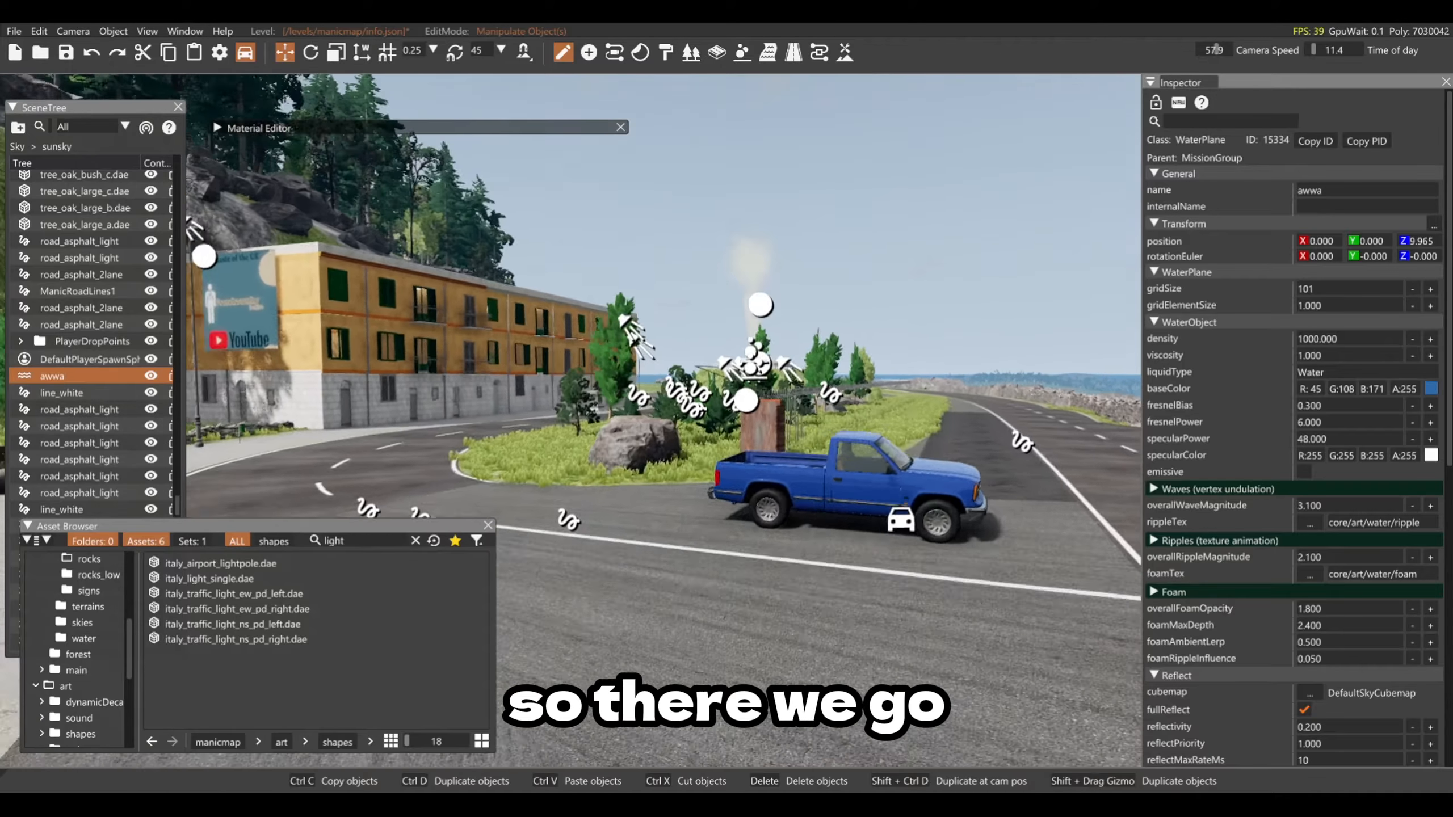
key("w")
right_click_drag(848, 278, 775, 223)
key("s")
key("s")
key("w")
key("w")
key("s")
mouse_move(899, 210)
right_mouse_down()
mouse_move(915, 194)
mouse_move(899, 209)
right_mouse_up()
key("w")
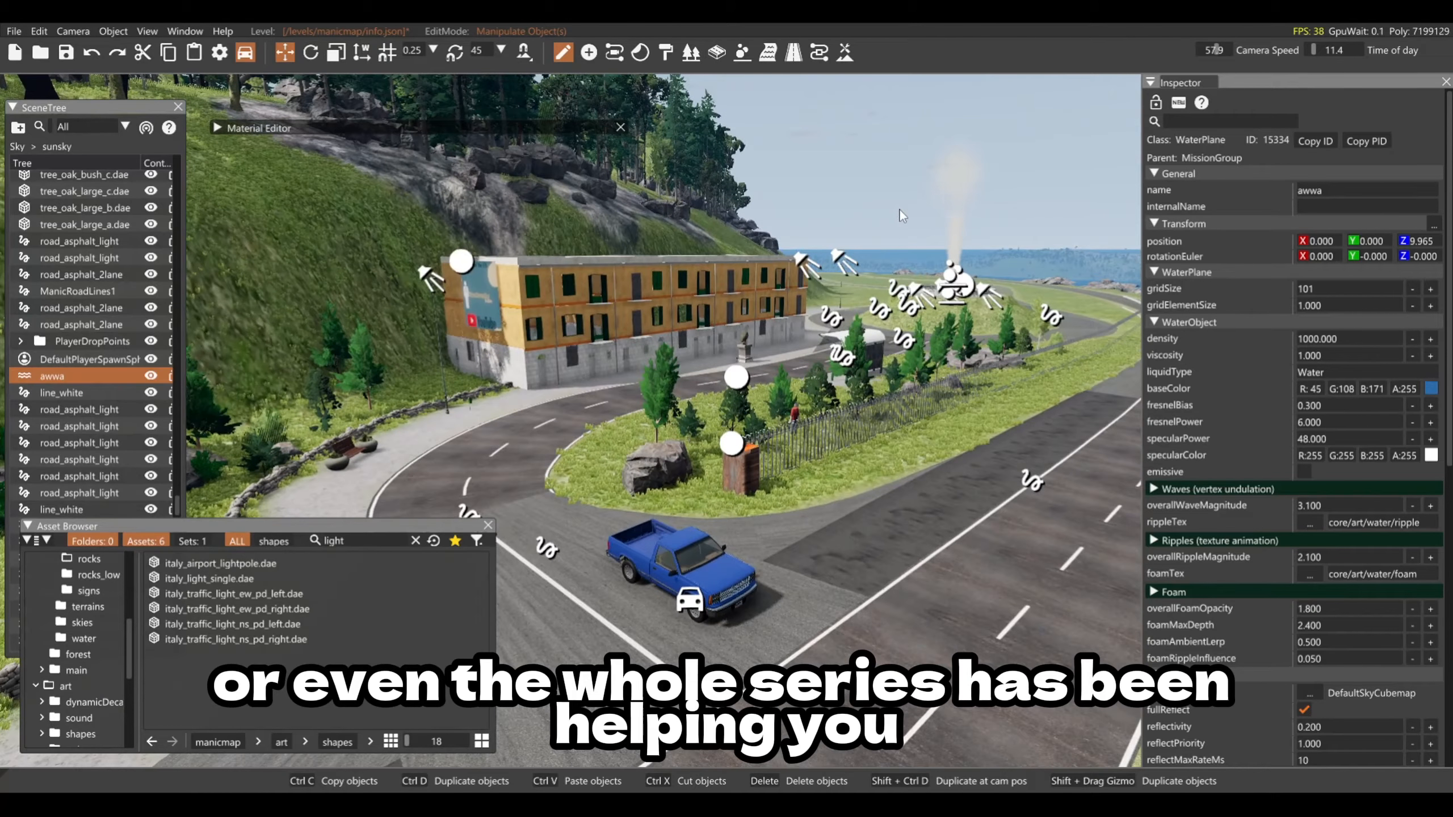